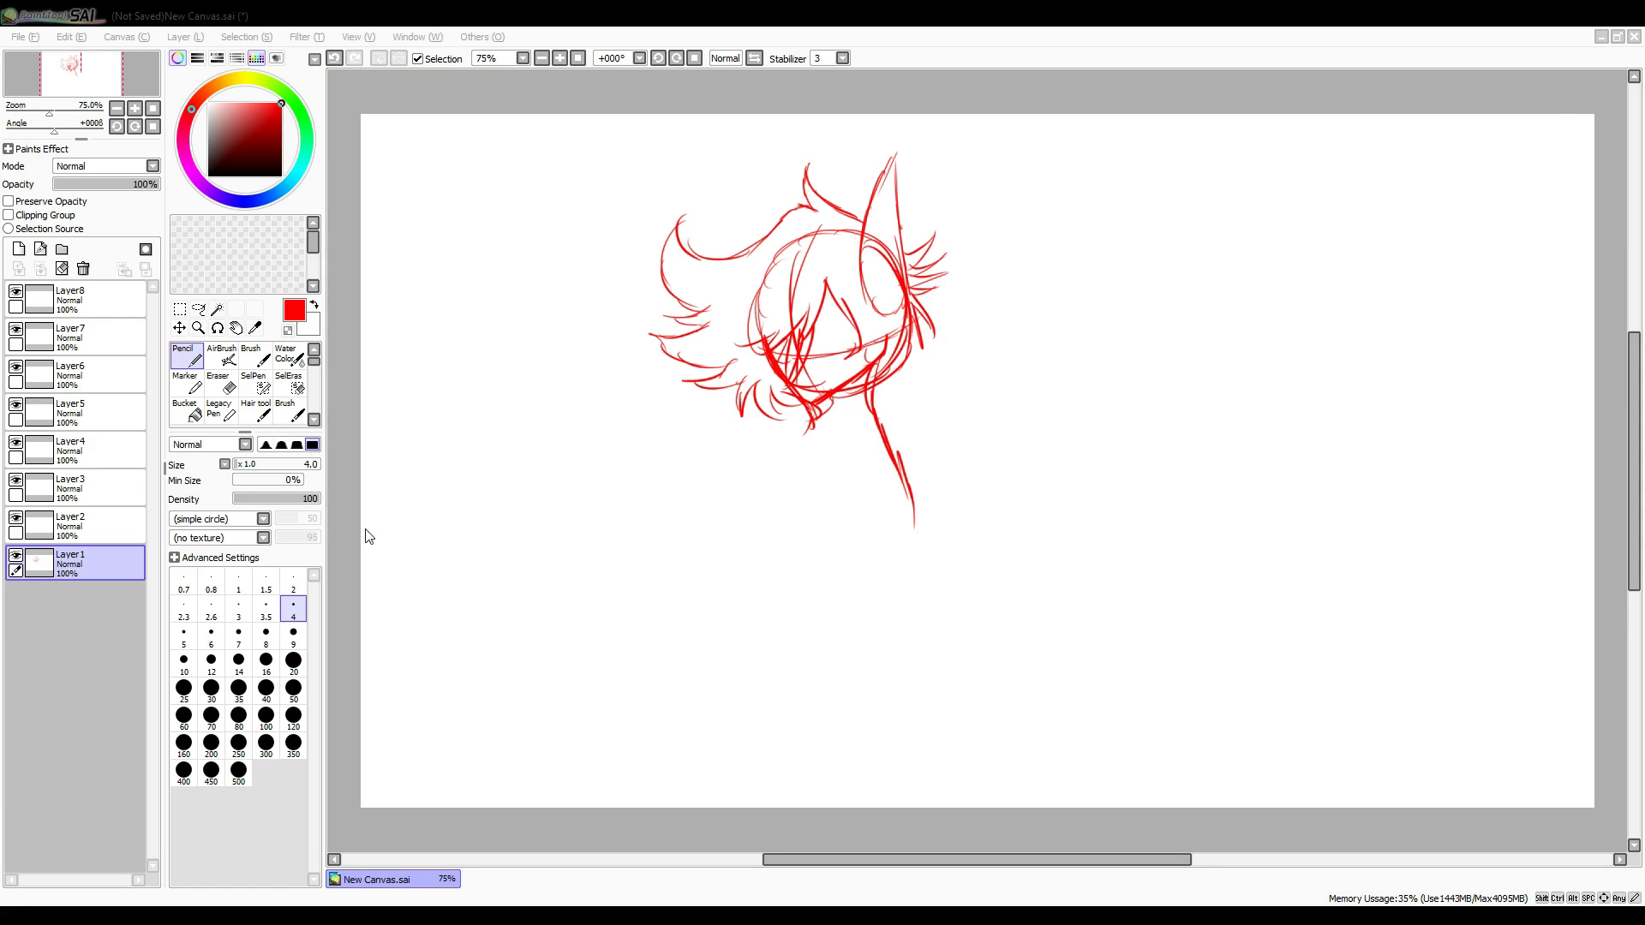
Select the head sketch, scale it down slightly and move it near the canvas's upper centre.
key("ctrl+t")
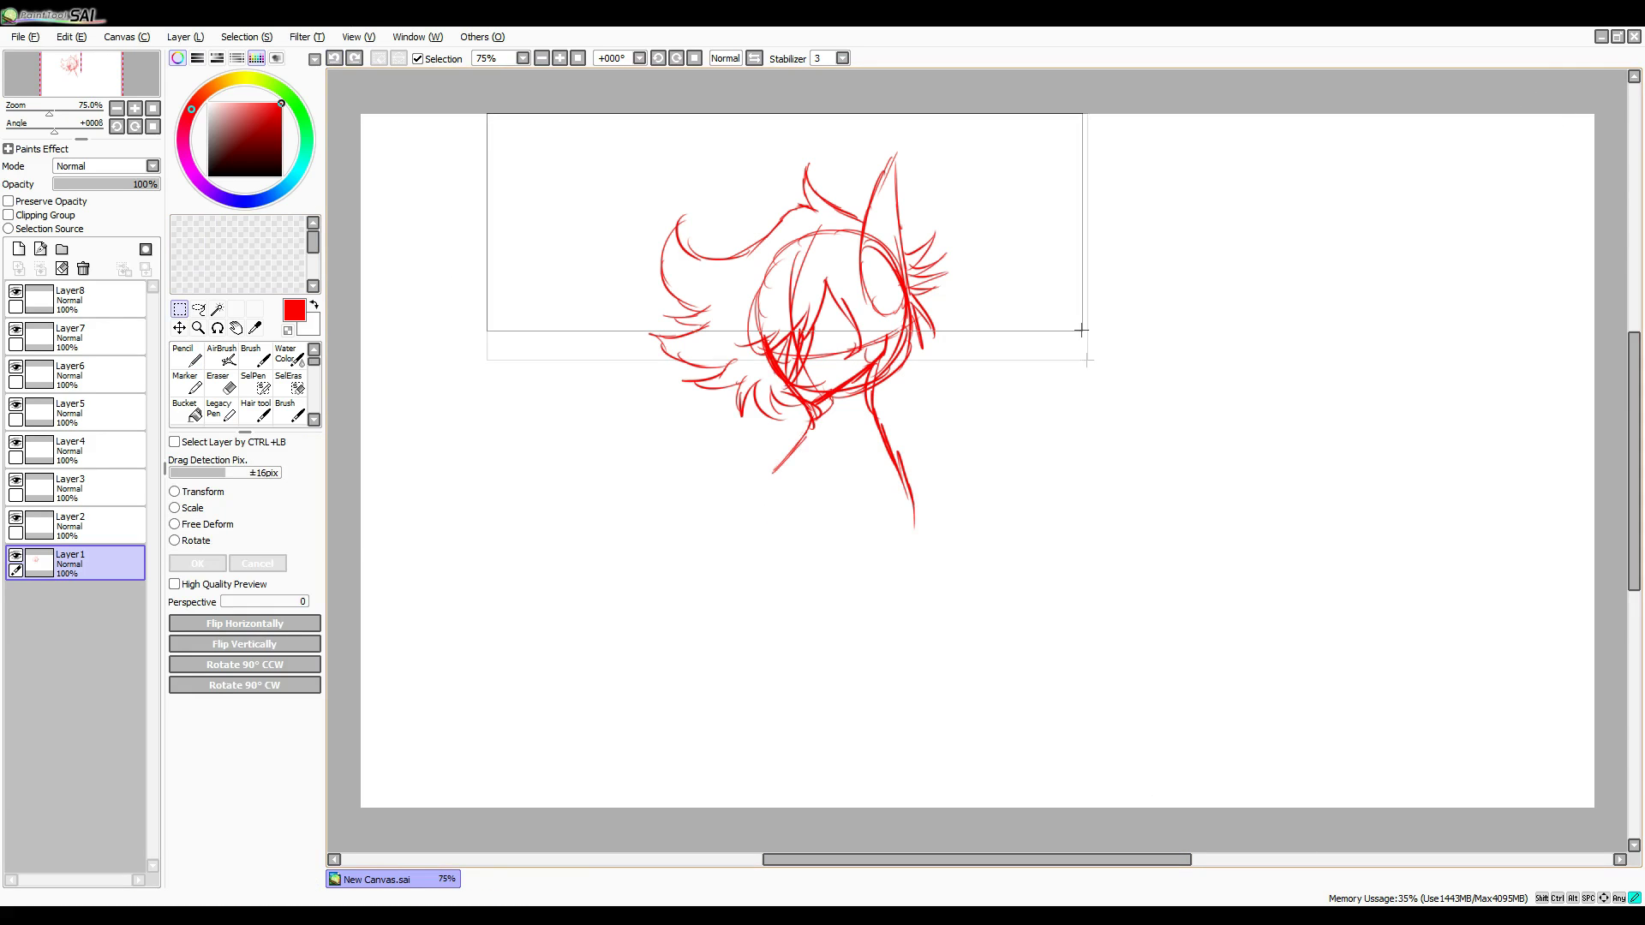
left_click_drag(485, 330, 763, 386)
key("Return")
left_click(335, 57)
key("ctrl+t")
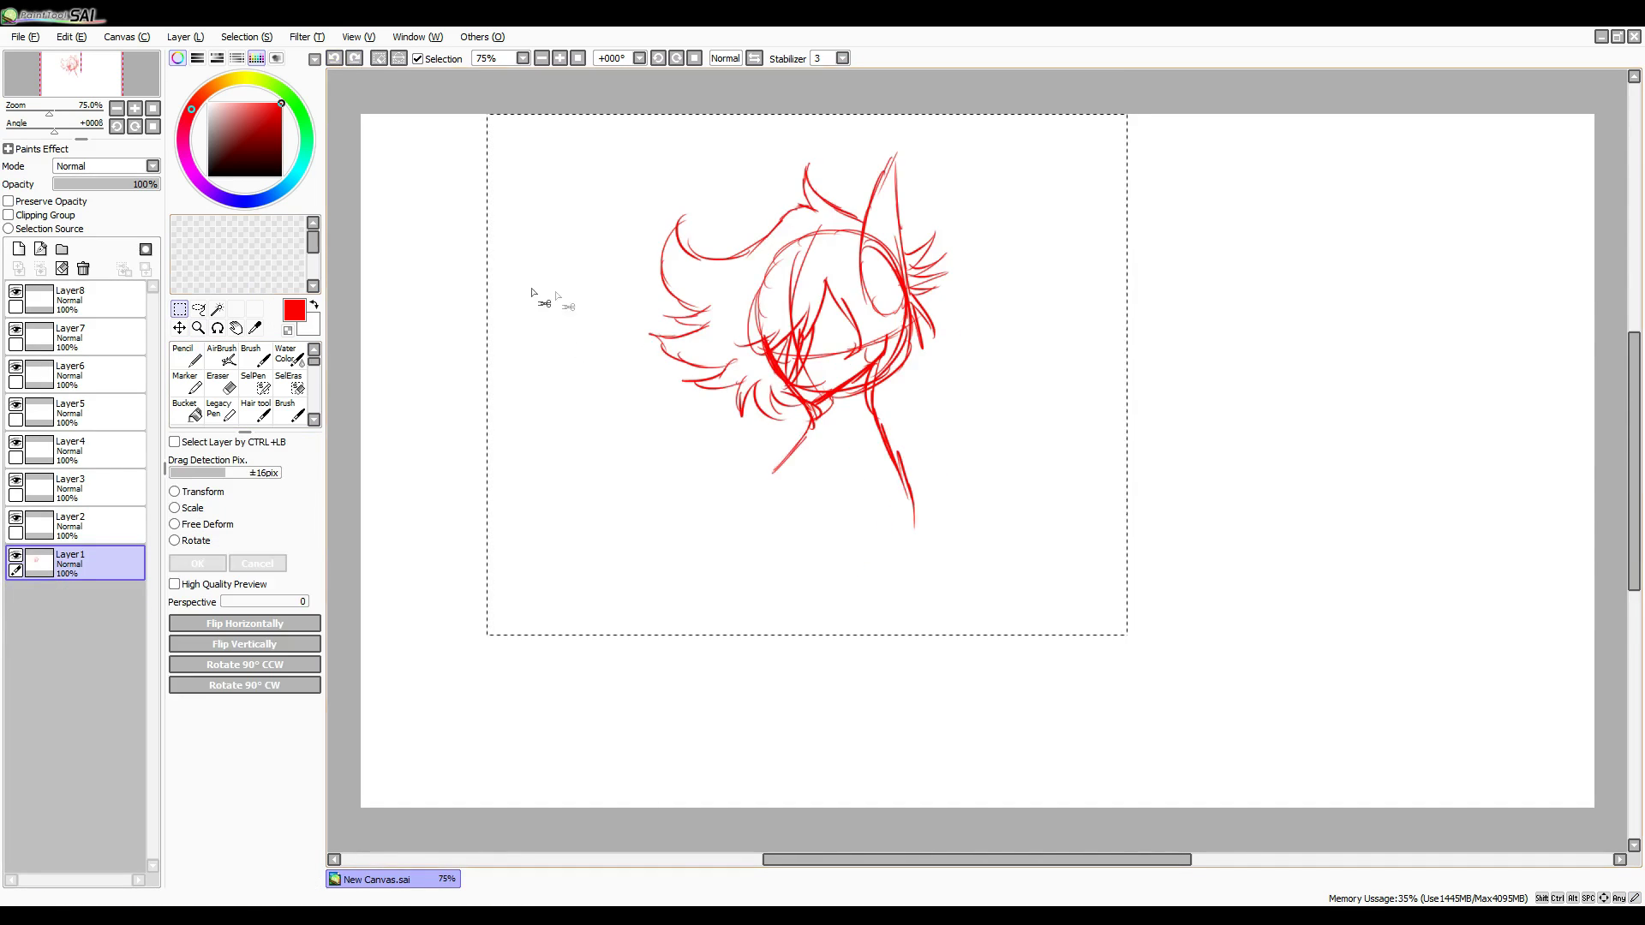
left_click_drag(543, 293, 655, 246)
key("Return")
Sketch a bent arm raised in front of the chin, erasing the old neck and overlapping guide lines.
key("e")
key("n")
left_click_drag(831, 389, 938, 428)
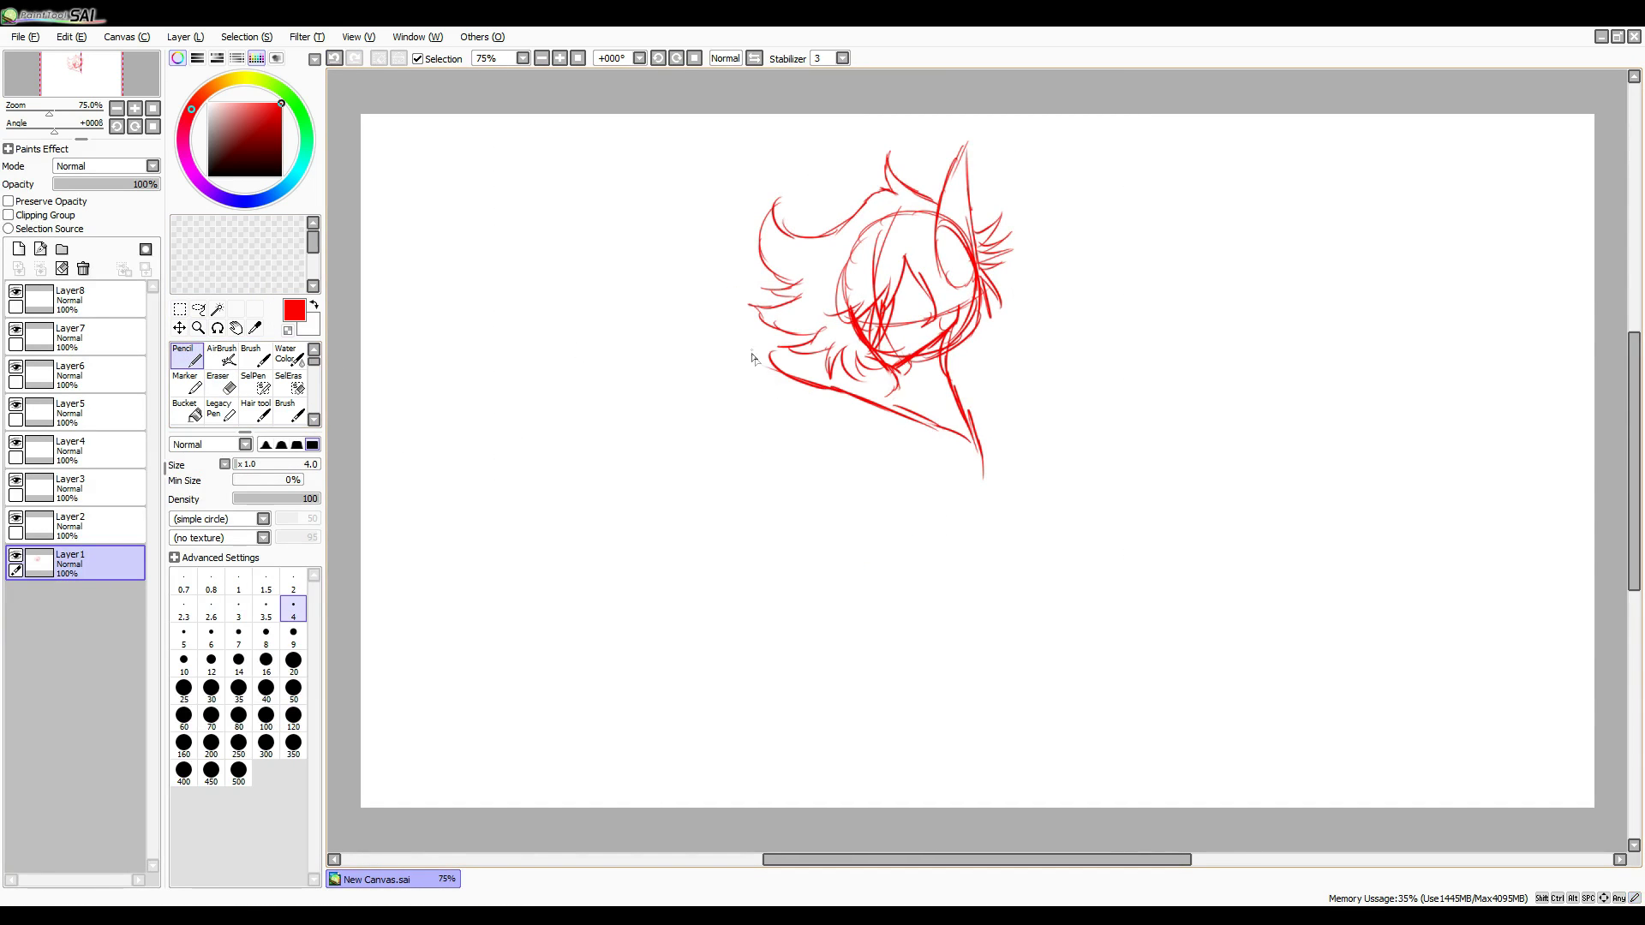
key("e")
mouse_move(771, 360)
left_mouse_down()
mouse_move(977, 463)
mouse_move(957, 391)
left_mouse_up()
key("n")
key("e")
left_click_drag(822, 364, 981, 417)
key("n")
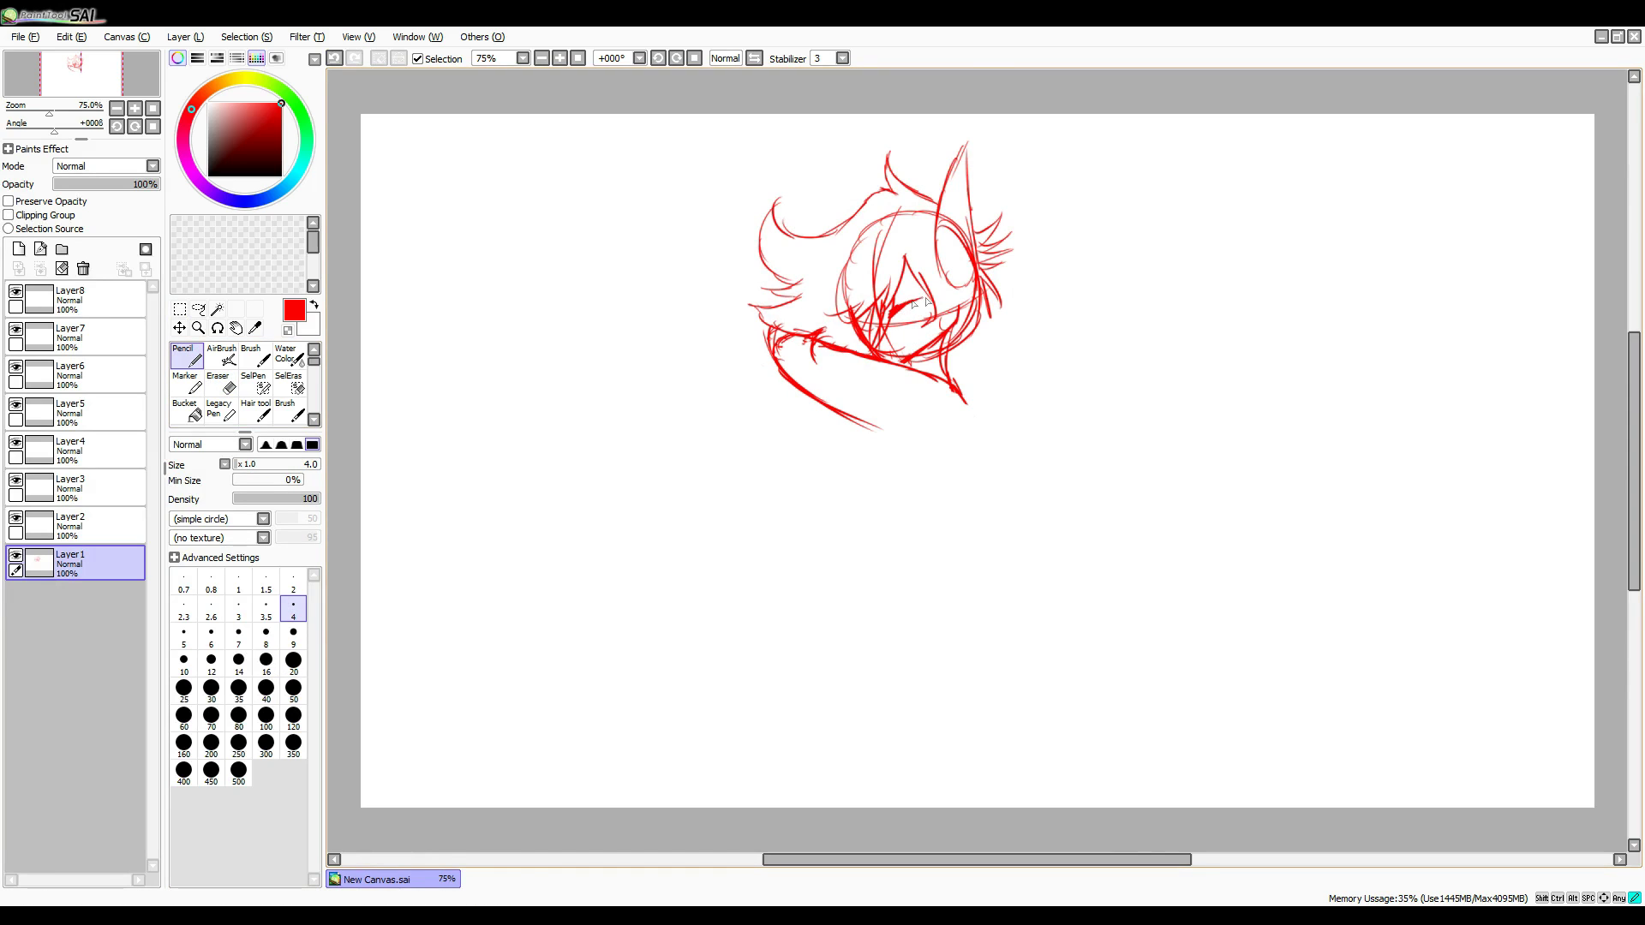
Clear the guide lines on the face for narrowed eyes and a mouth, and sketch the outstretched sleeved arm with its hand.
key("e")
mouse_move(921, 308)
left_mouse_down()
mouse_move(861, 322)
mouse_move(902, 301)
left_mouse_up()
key("n")
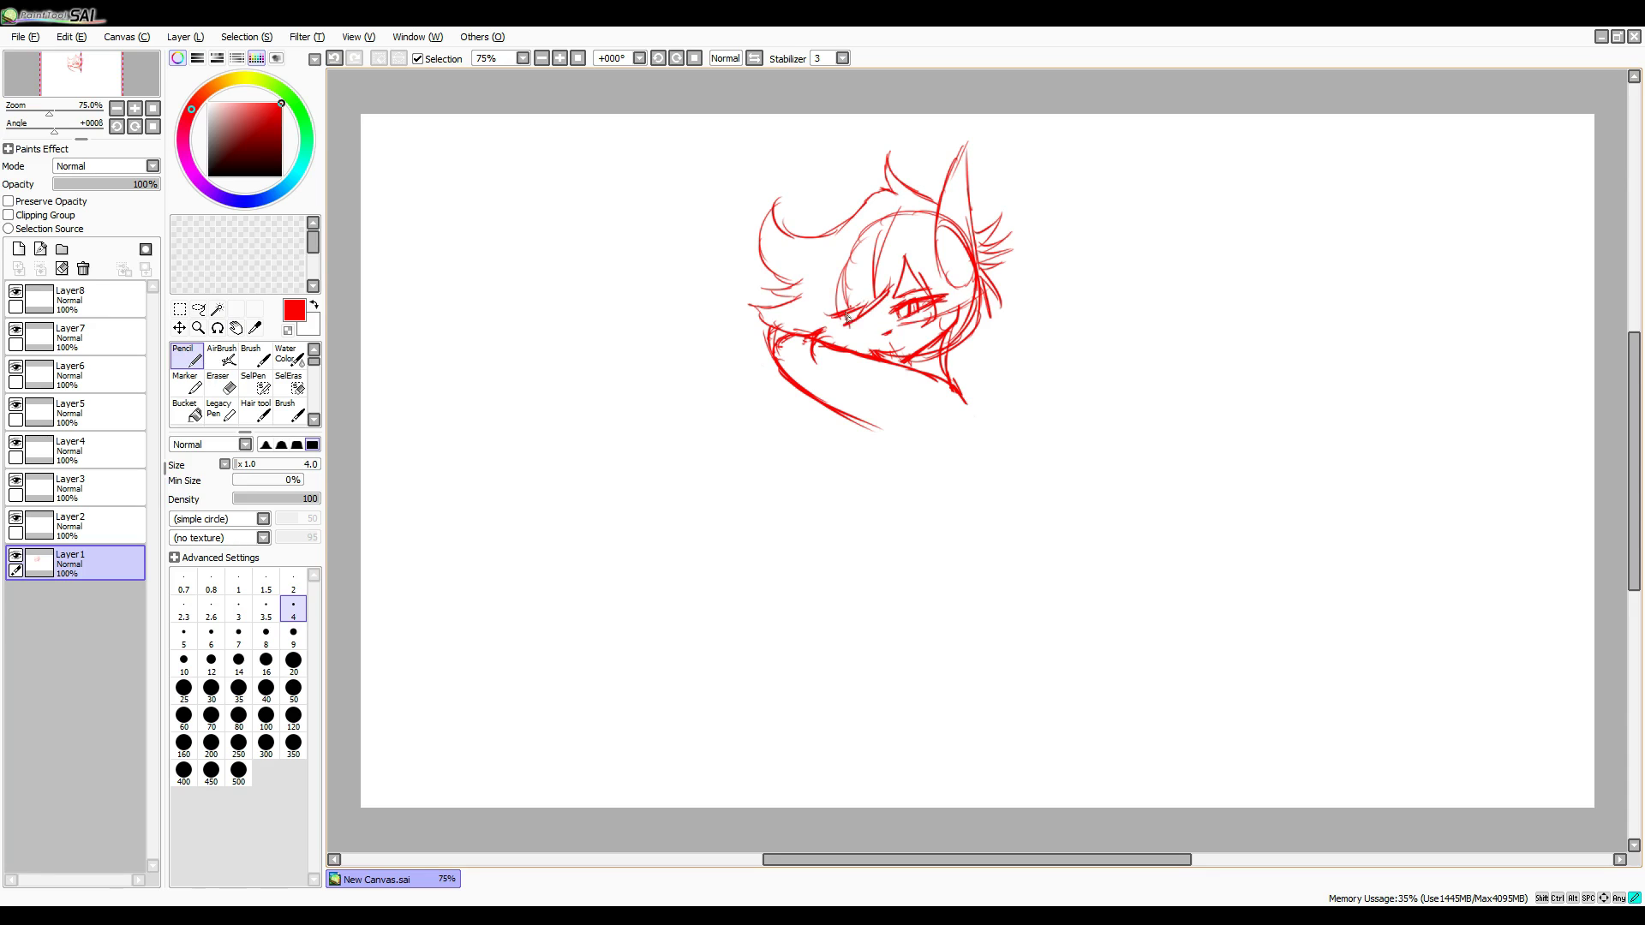
left_click_drag(977, 325, 1174, 403)
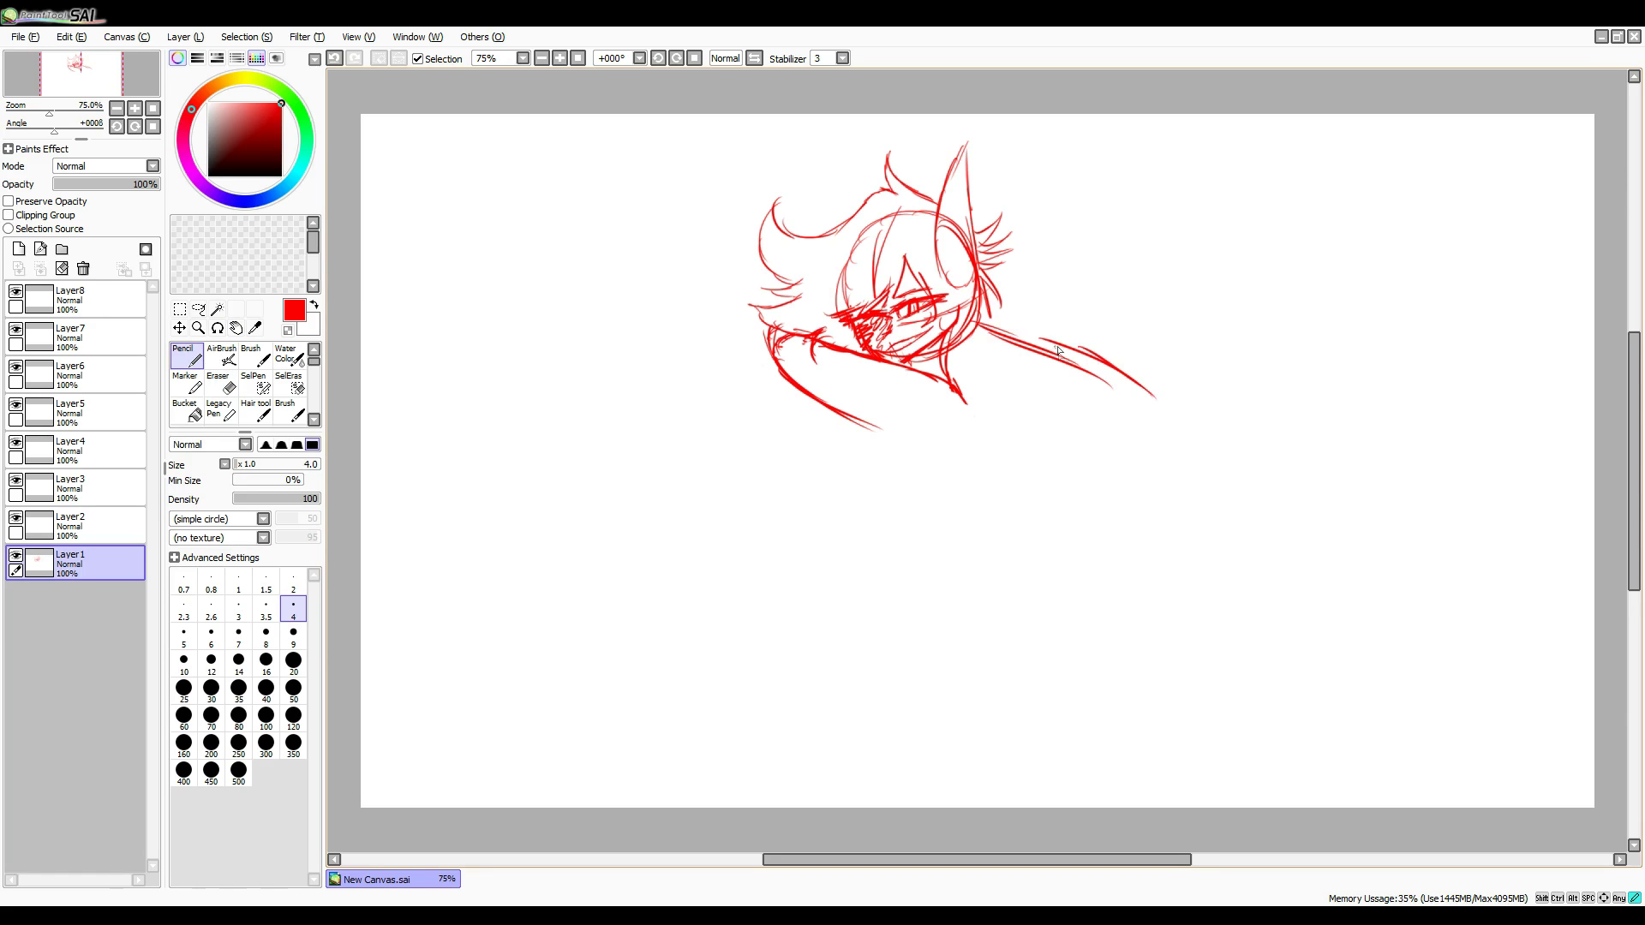
left_click_drag(942, 356, 1146, 436)
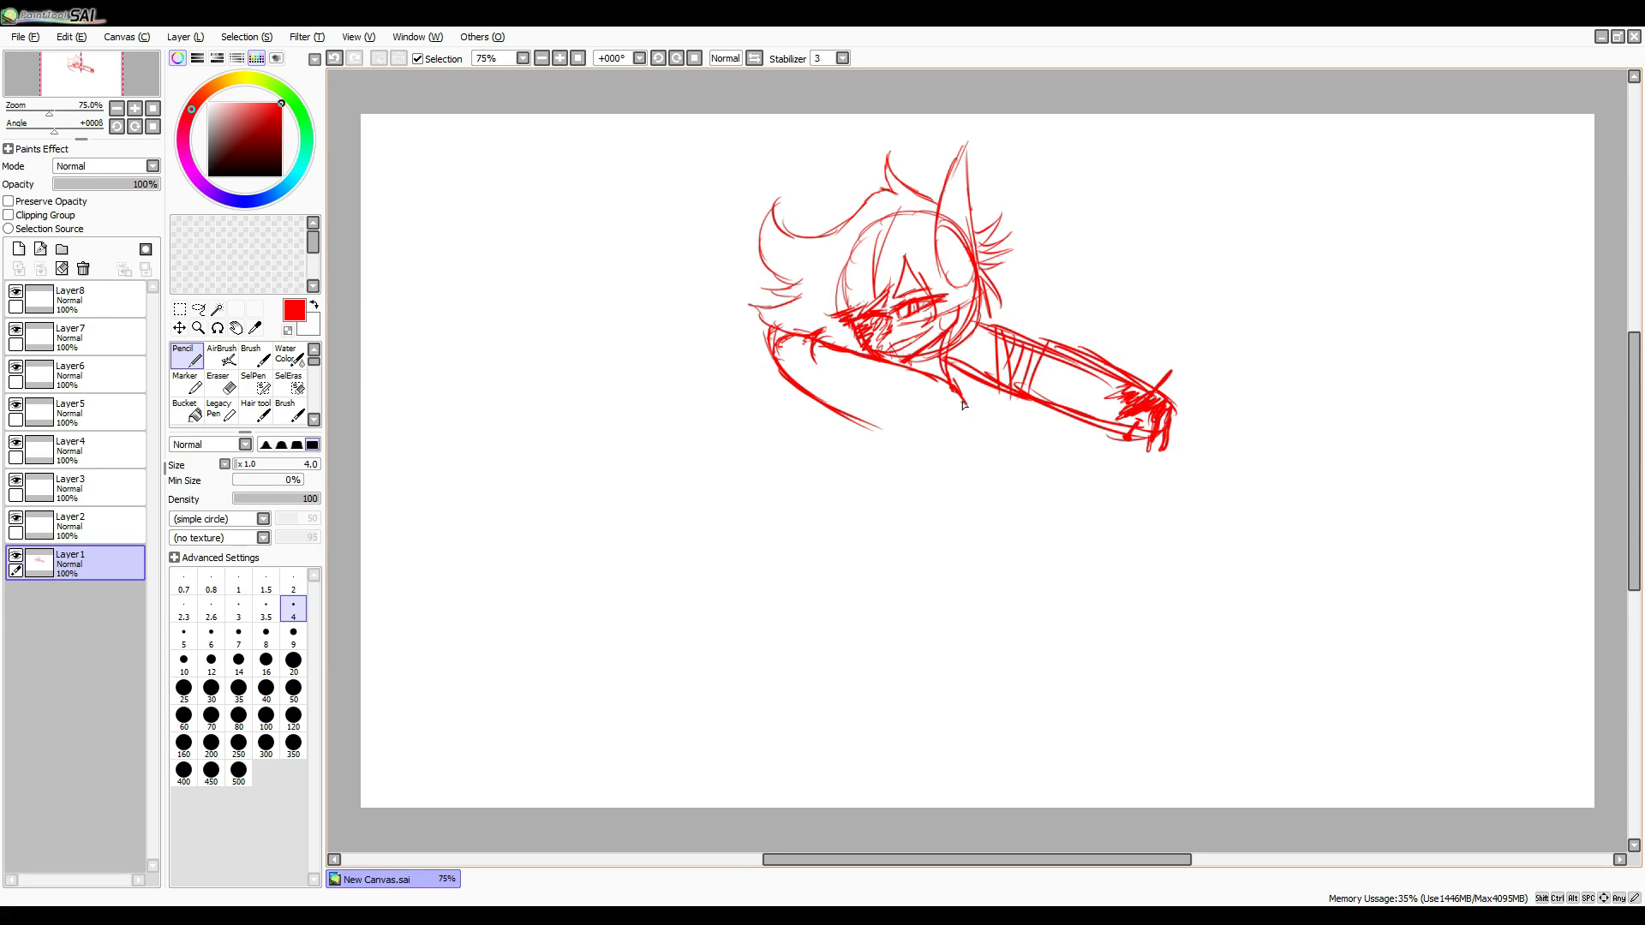
Sketch the torso, hips and upper legs down to the canvas edge, and save the drawing as Run run.sai.
left_click_drag(959, 479, 918, 600)
left_click_drag(836, 535, 788, 800)
left_click_drag(924, 548, 976, 806)
left_click_drag(875, 690, 852, 805)
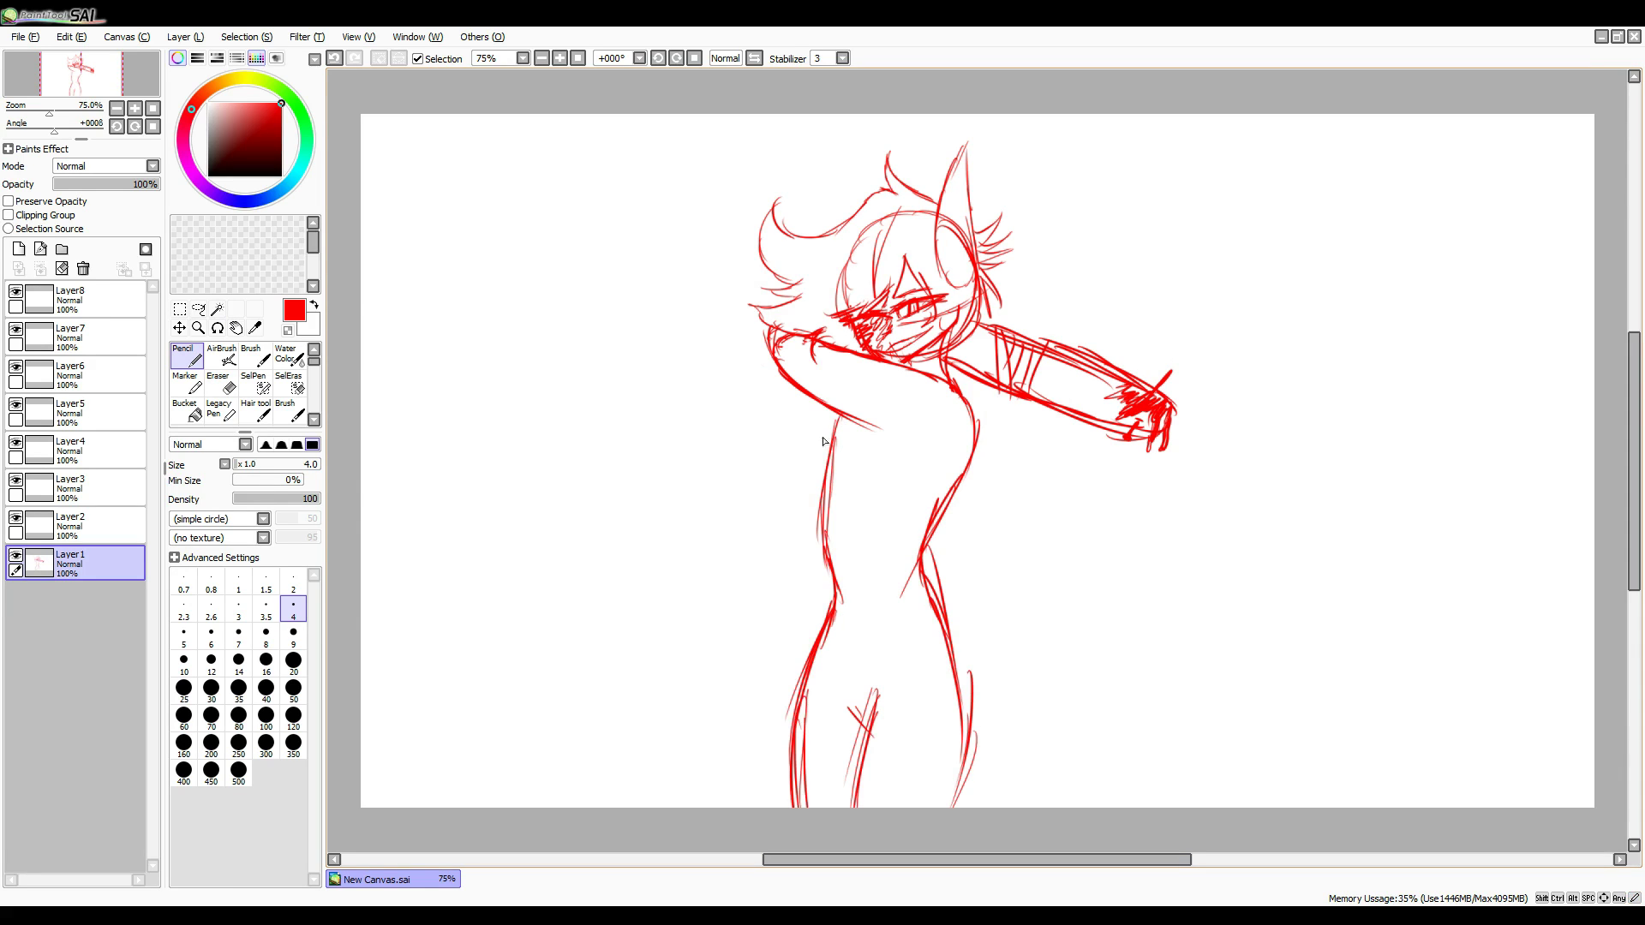
key("Return")
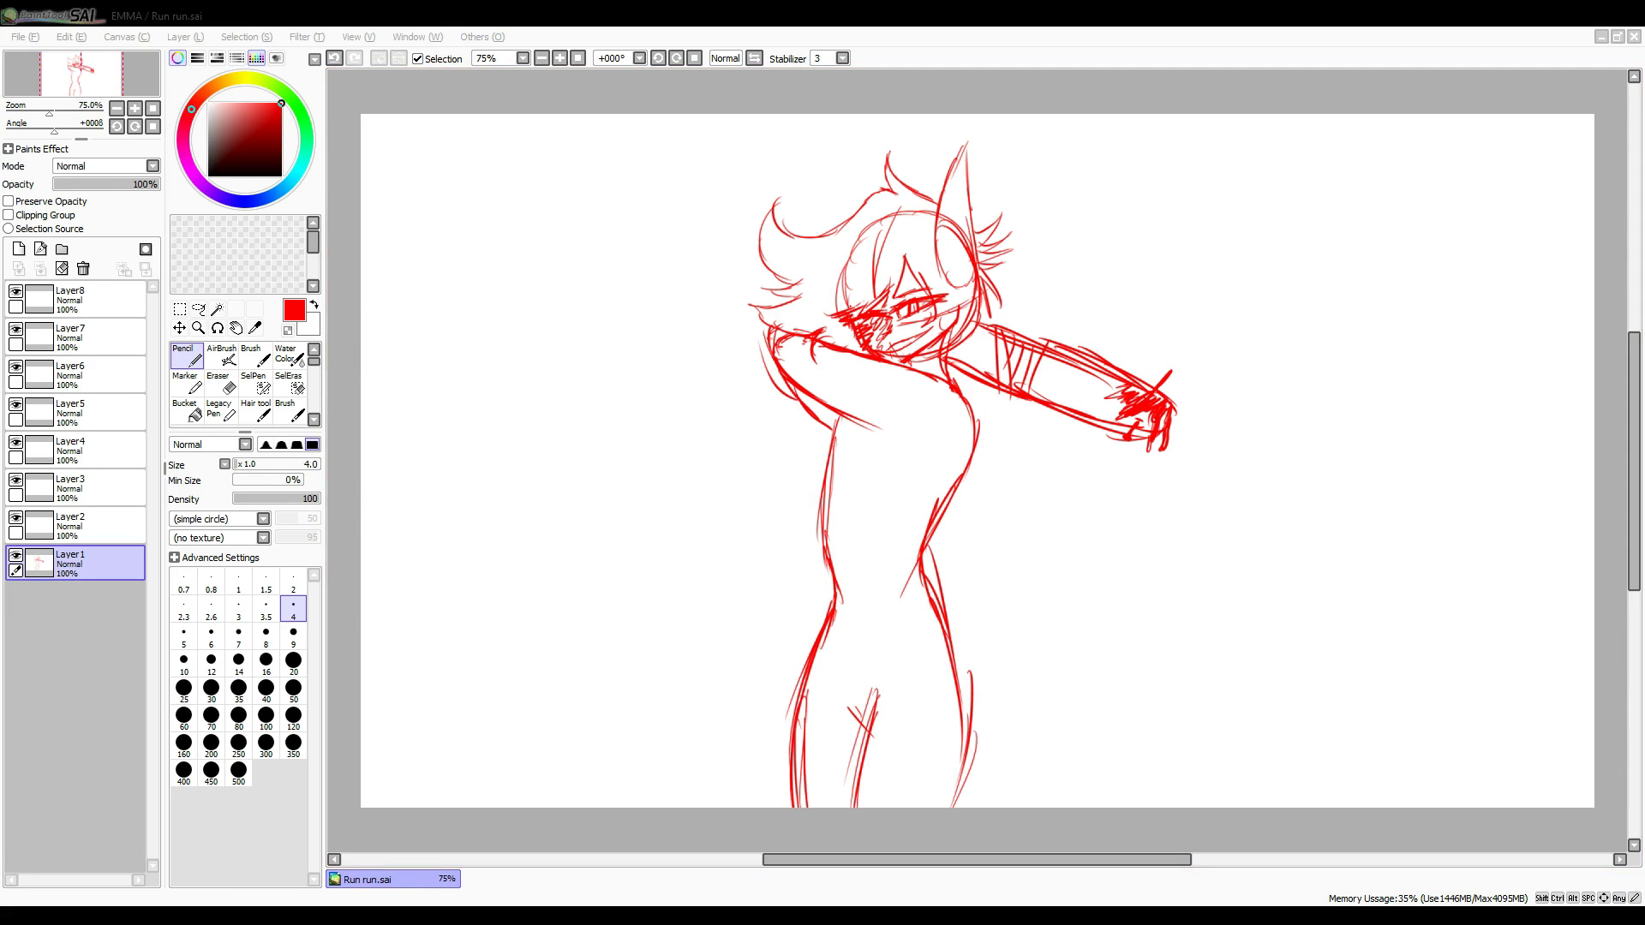
Reinforce the body outline with clothing details, including a ribbed waistband, trouser folds and trailing ribbons, and add short strokes beyond the outstretched hand.
left_click_drag(841, 418, 828, 558)
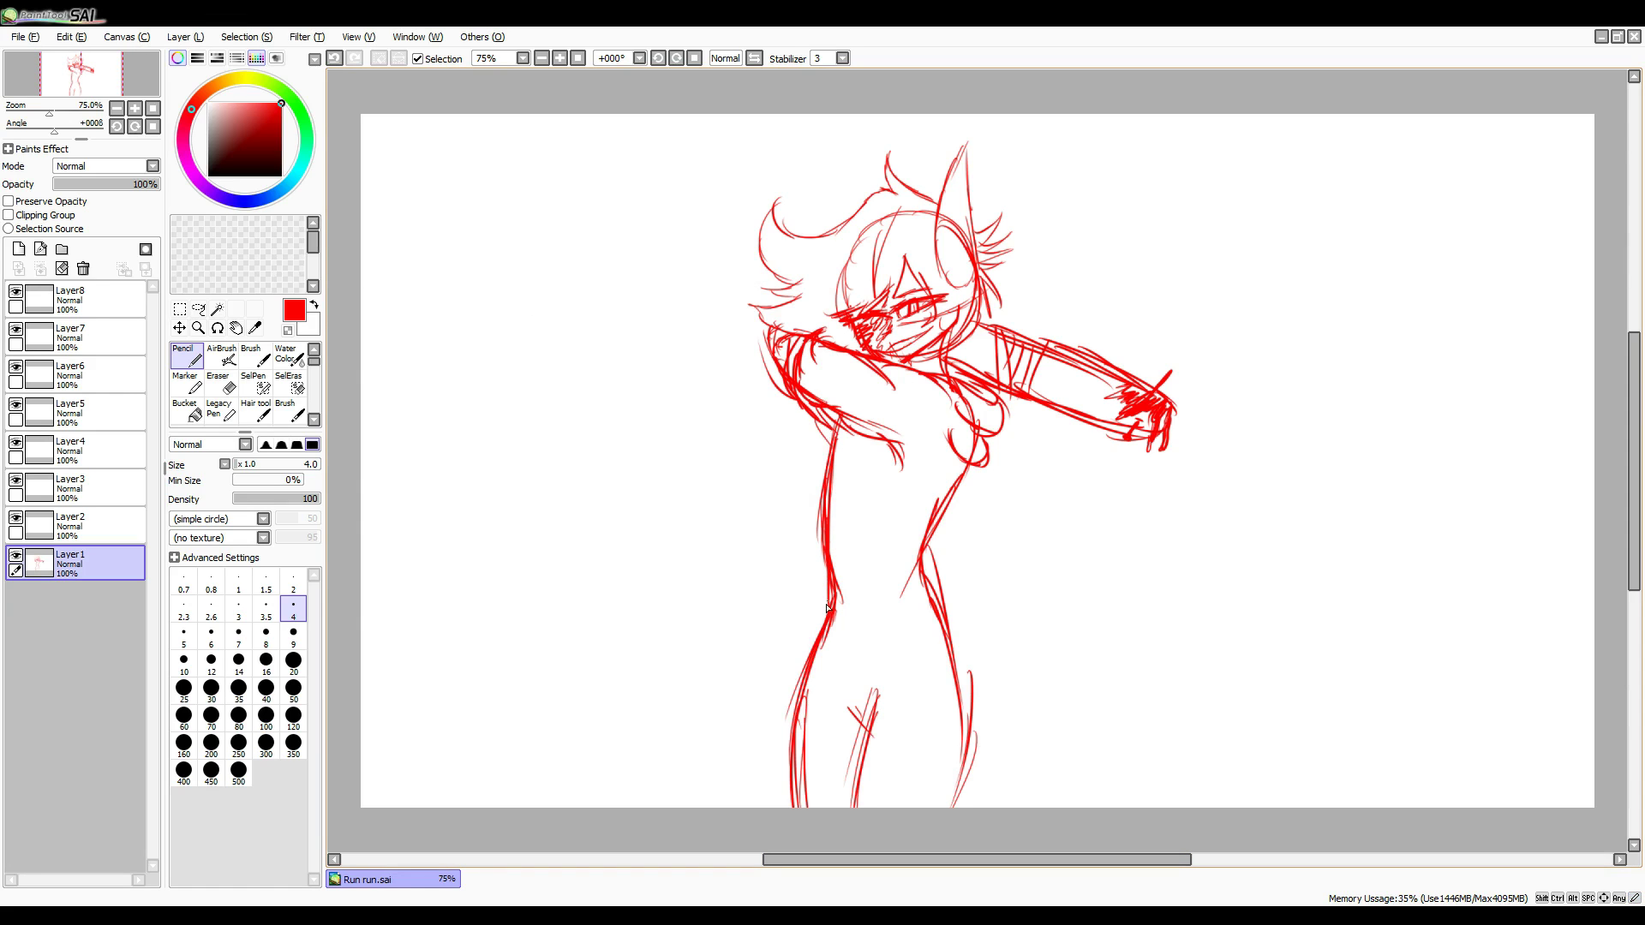
left_click_drag(804, 685, 970, 664)
left_click_drag(835, 613, 805, 673)
left_click_drag(972, 682, 812, 695)
left_click_drag(942, 743, 911, 808)
left_click_drag(860, 711, 829, 808)
left_click_drag(820, 711, 795, 809)
left_click_drag(898, 488, 870, 507)
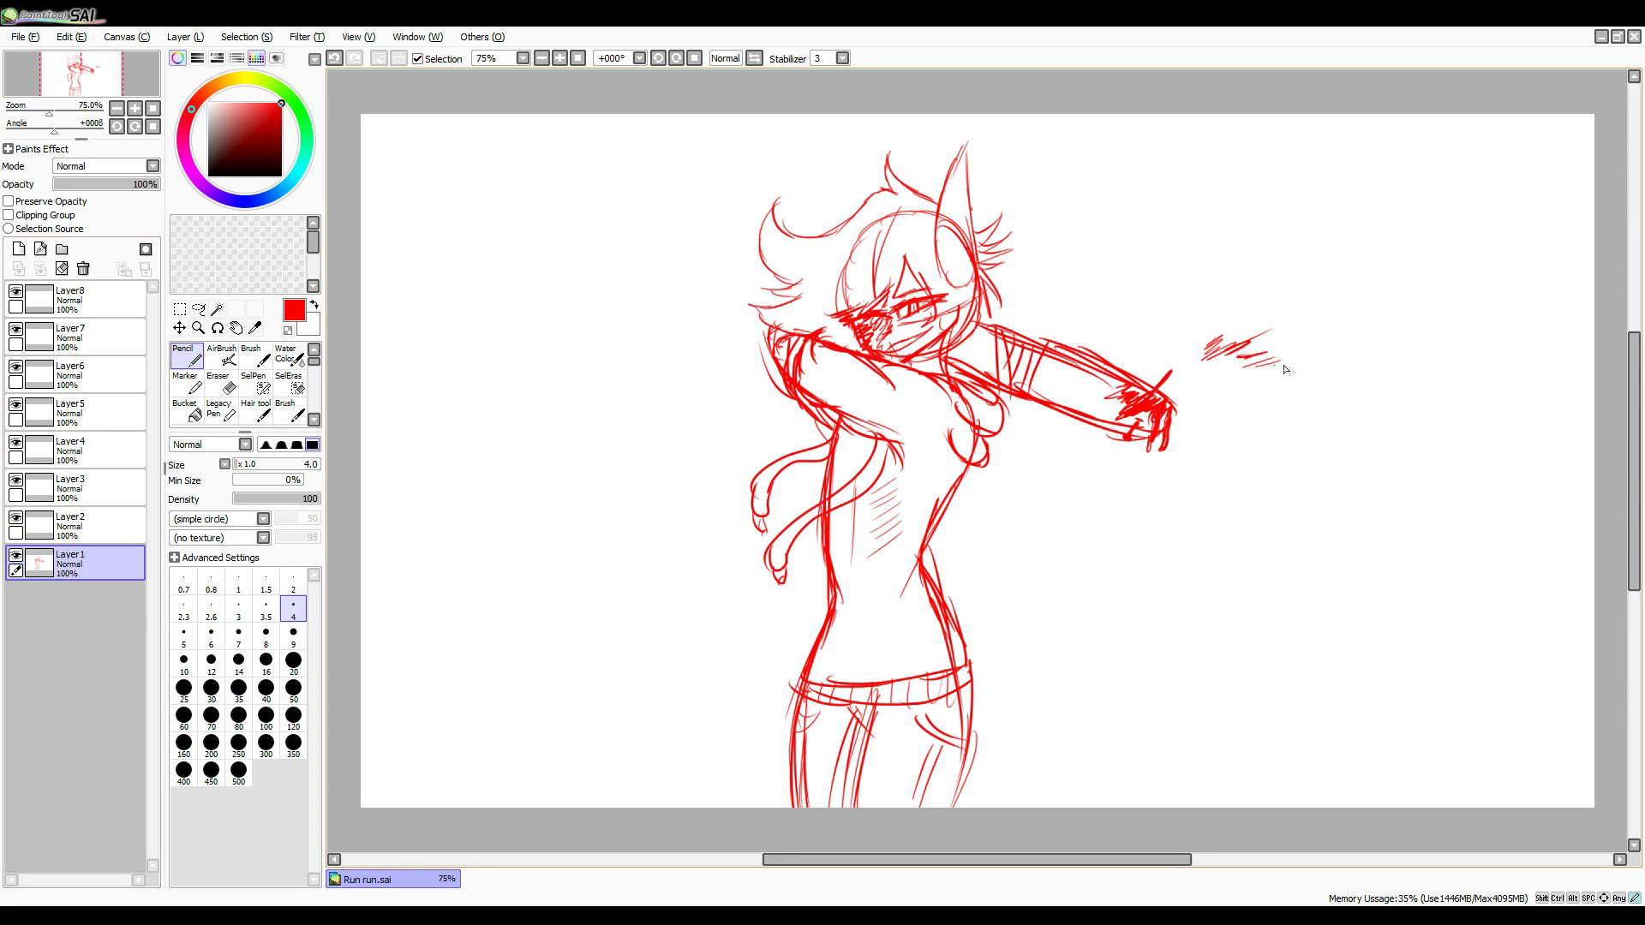
left_click_drag(1280, 316, 1326, 319)
left_click_drag(1267, 373, 1328, 367)
Lower the sketch layer's opacity to 39% and add a new layer beneath it.
left_click_drag(157, 185, 93, 184)
left_click(19, 248)
Select the upper part of the canvas on the new layer and fill it with medium gray as the wall.
key("ctrl+t")
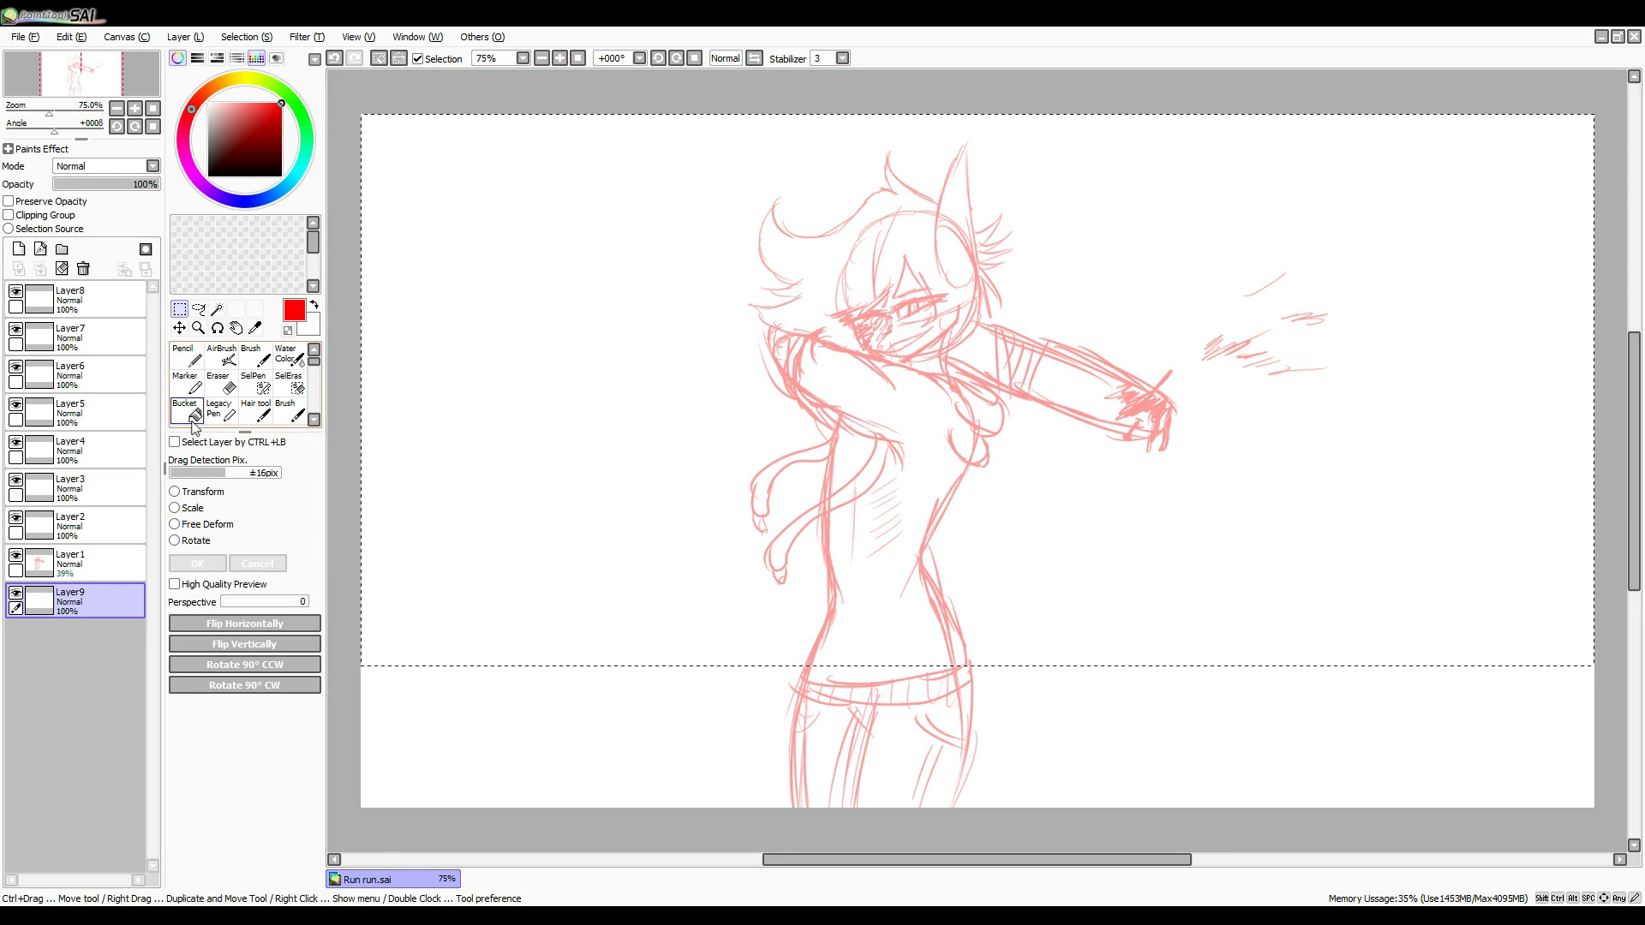
left_click(187, 412)
left_click(208, 137)
left_click(506, 231)
Free Deform the gray wall so its lower edge slopes down to the right, and fill the floor below it dark gray.
key("ctrl+t")
left_click(174, 524)
scroll(976, 462, "down", 1)
left_click_drag(566, 692, 572, 532)
left_click_drag(1388, 692, 1389, 648)
key("Return")
left_click(208, 163)
left_click(623, 613)
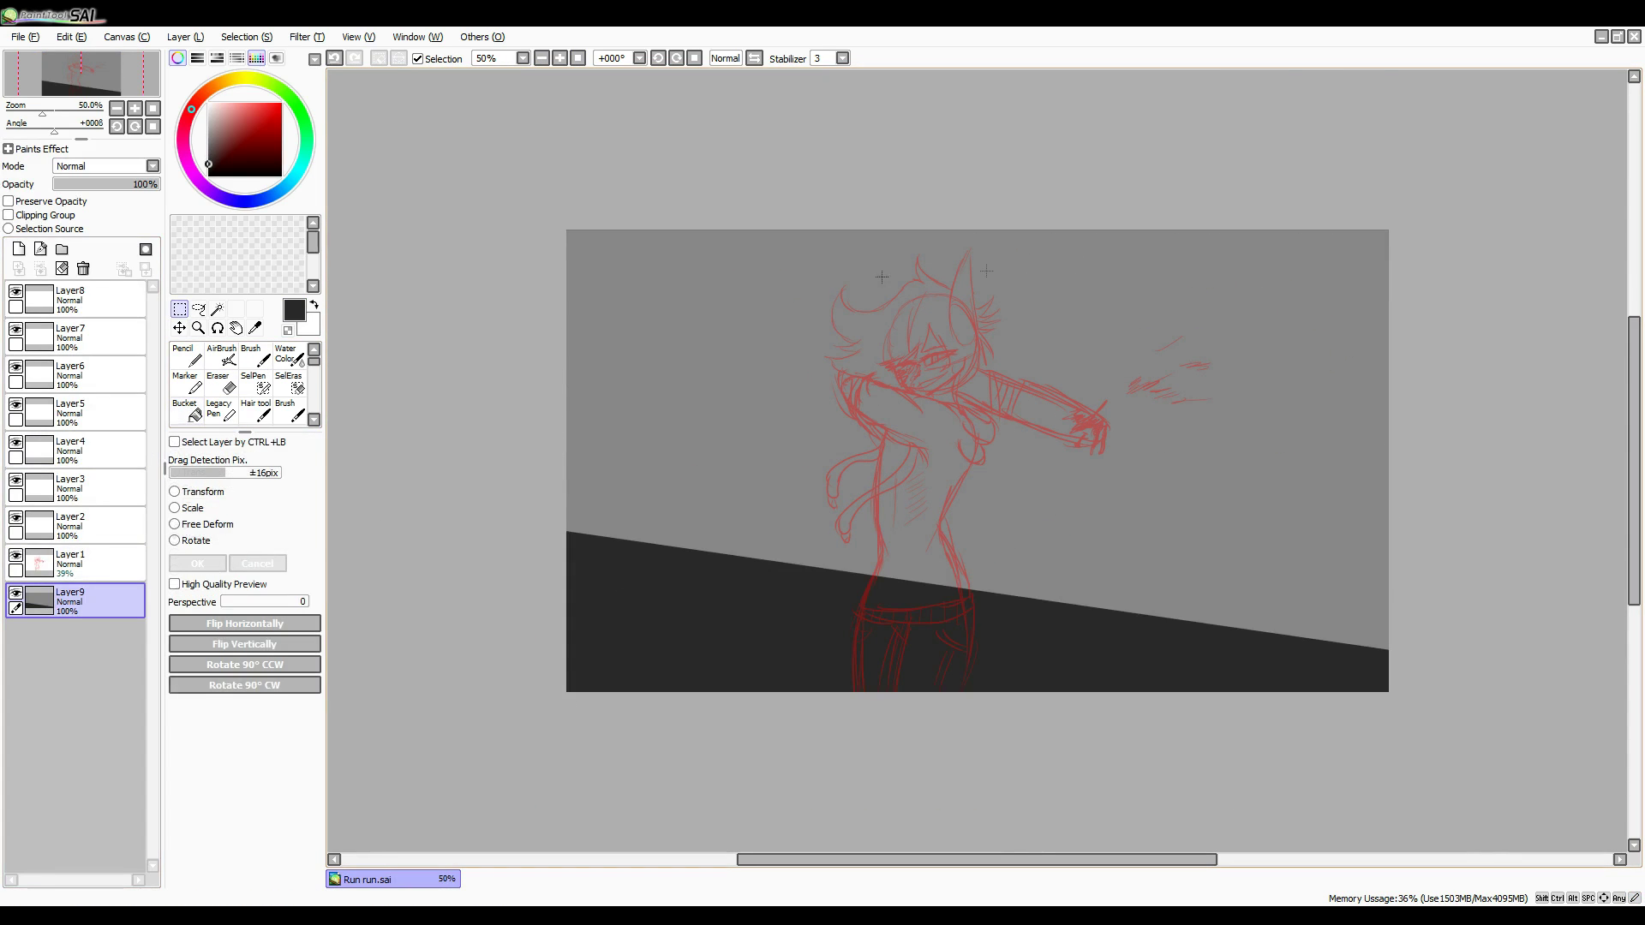
Select a tall rectangle on the wall's right part and deform its base to follow the floor's slope.
left_click_drag(1061, 232, 1326, 645)
key("ctrl+t")
left_click_drag(1061, 644, 1056, 602)
key("Return")
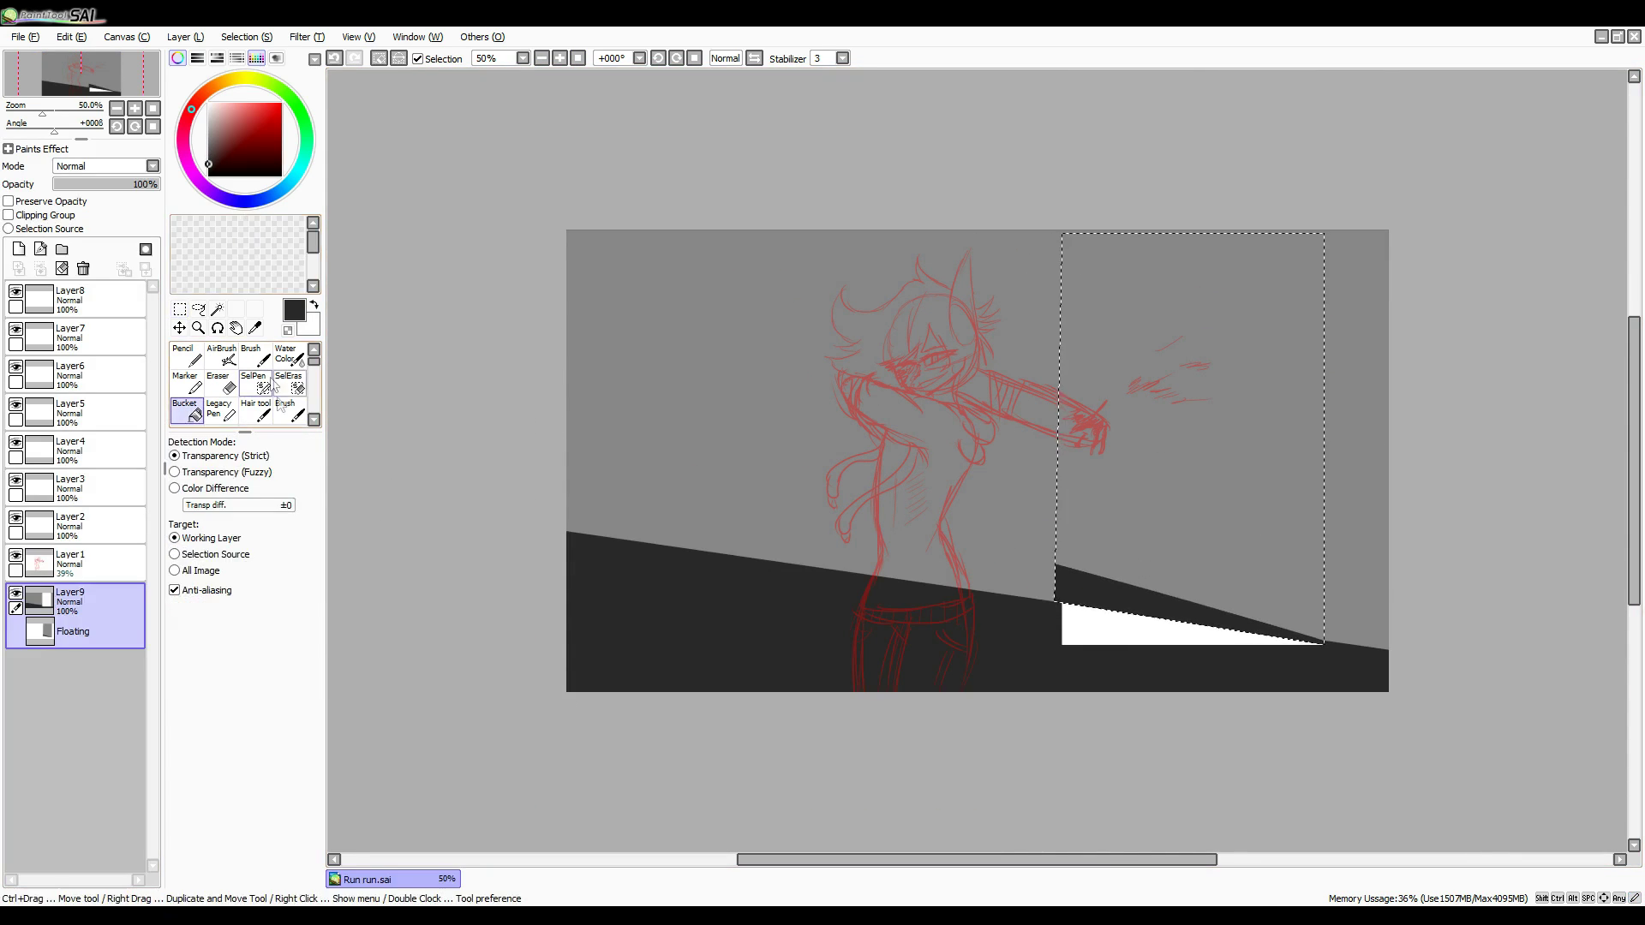
Paint the selected doorway shape dark gray.
left_click(283, 410)
key("c")
mouse_move(1114, 257)
left_mouse_down()
mouse_move(1175, 183)
mouse_move(1145, 532)
mouse_move(1357, 380)
mouse_move(1193, 330)
mouse_move(1255, 600)
left_mouse_up()
Select the doorway's interior inside a thin dark gray frame and paint it near-black with the Water Color tool.
key("w")
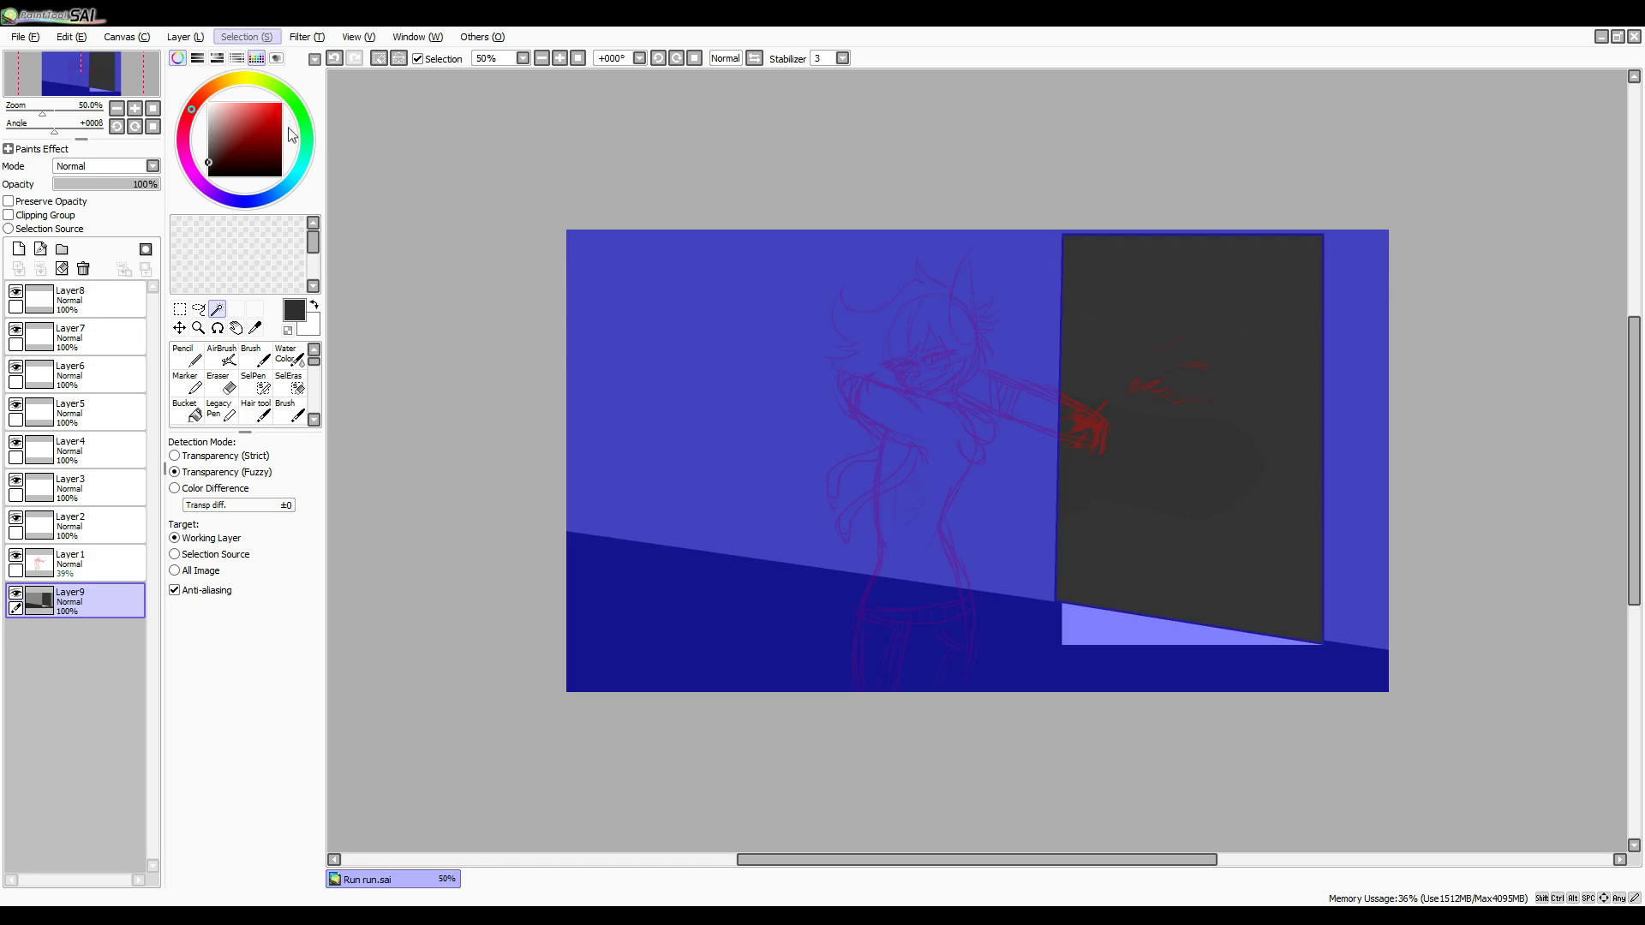
key("ctrl+d")
key("s")
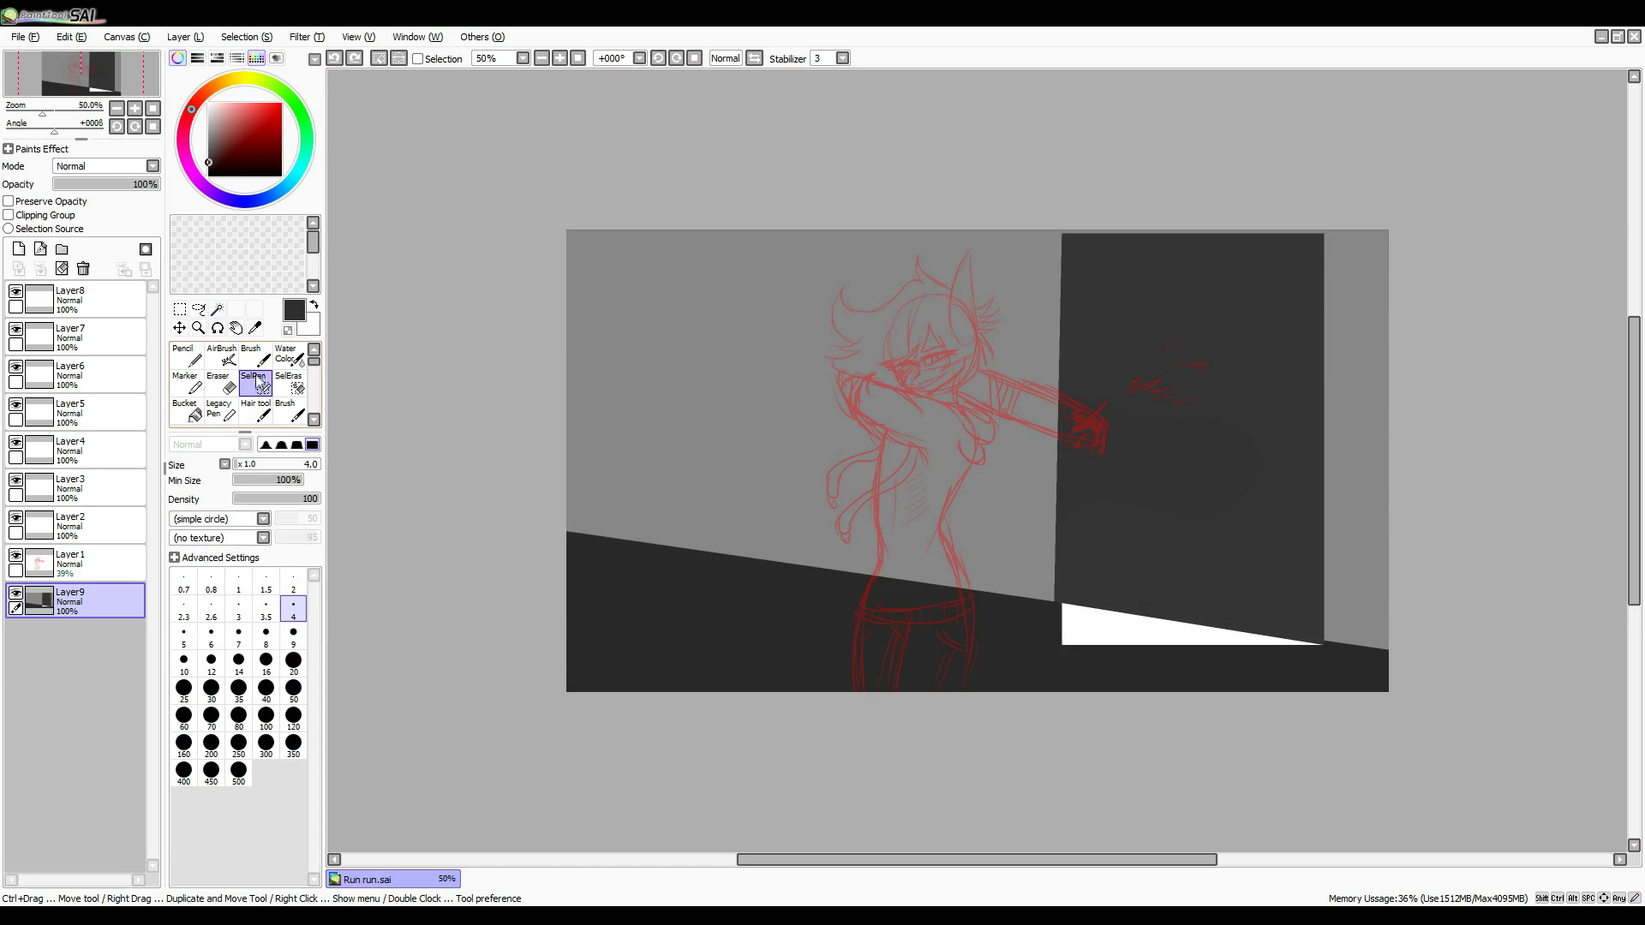
left_click(334, 58)
left_click(354, 58)
left_click(354, 59)
left_click(286, 354)
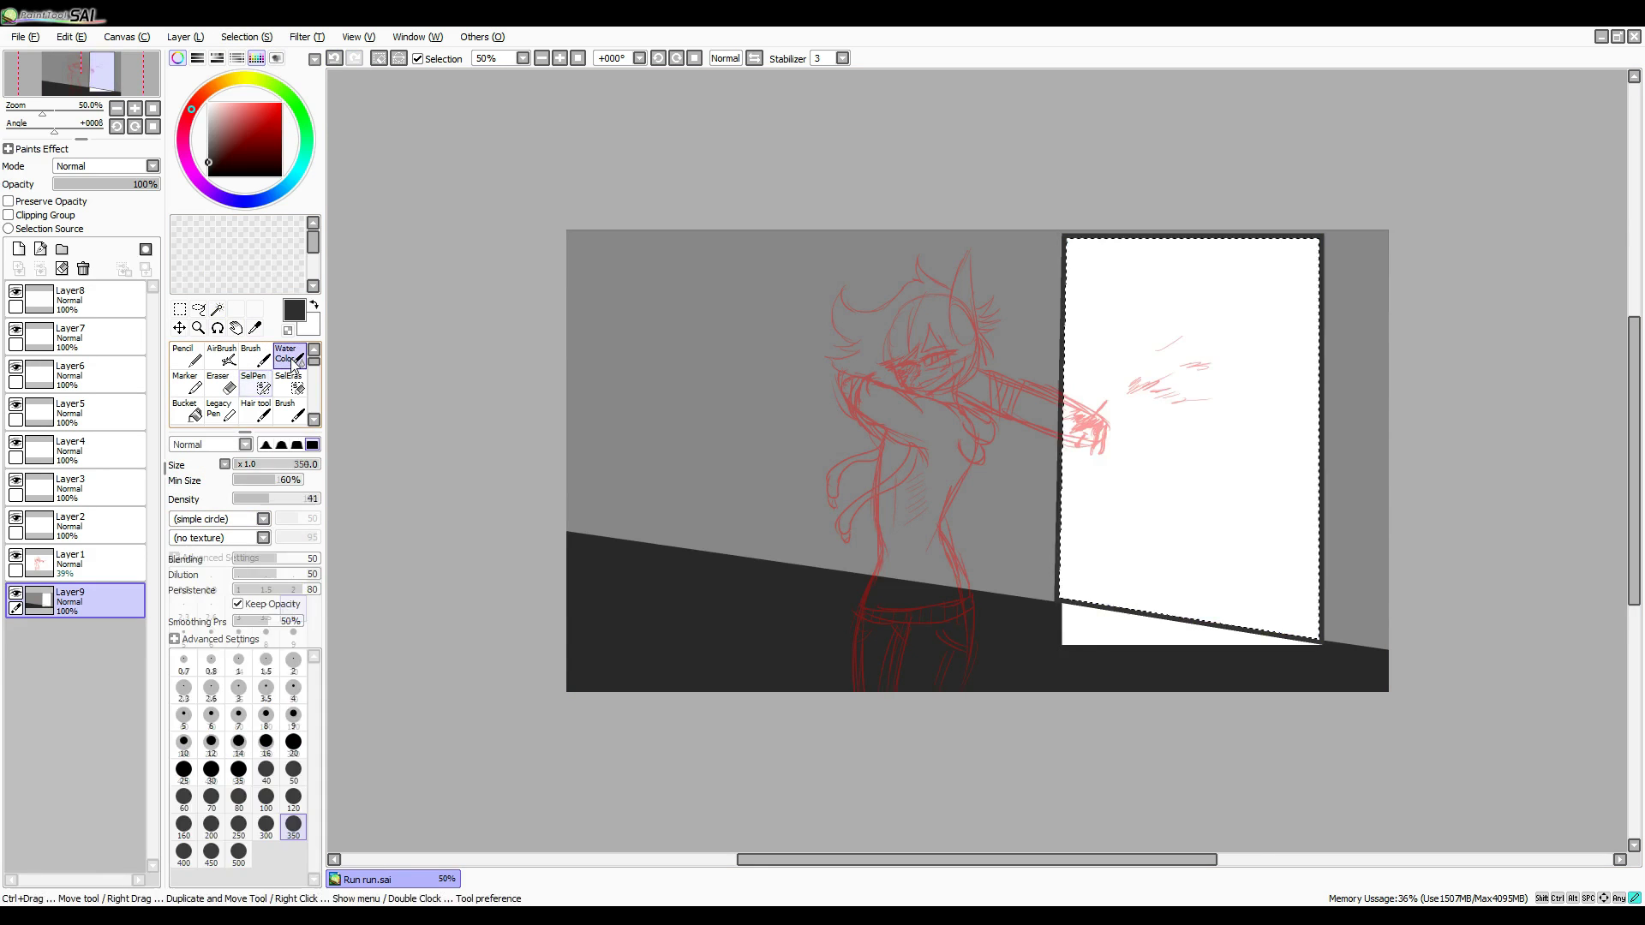
mouse_move(1114, 283)
left_mouse_down()
mouse_move(949, 332)
mouse_move(1184, 315)
mouse_move(1256, 459)
mouse_move(1036, 536)
left_mouse_up()
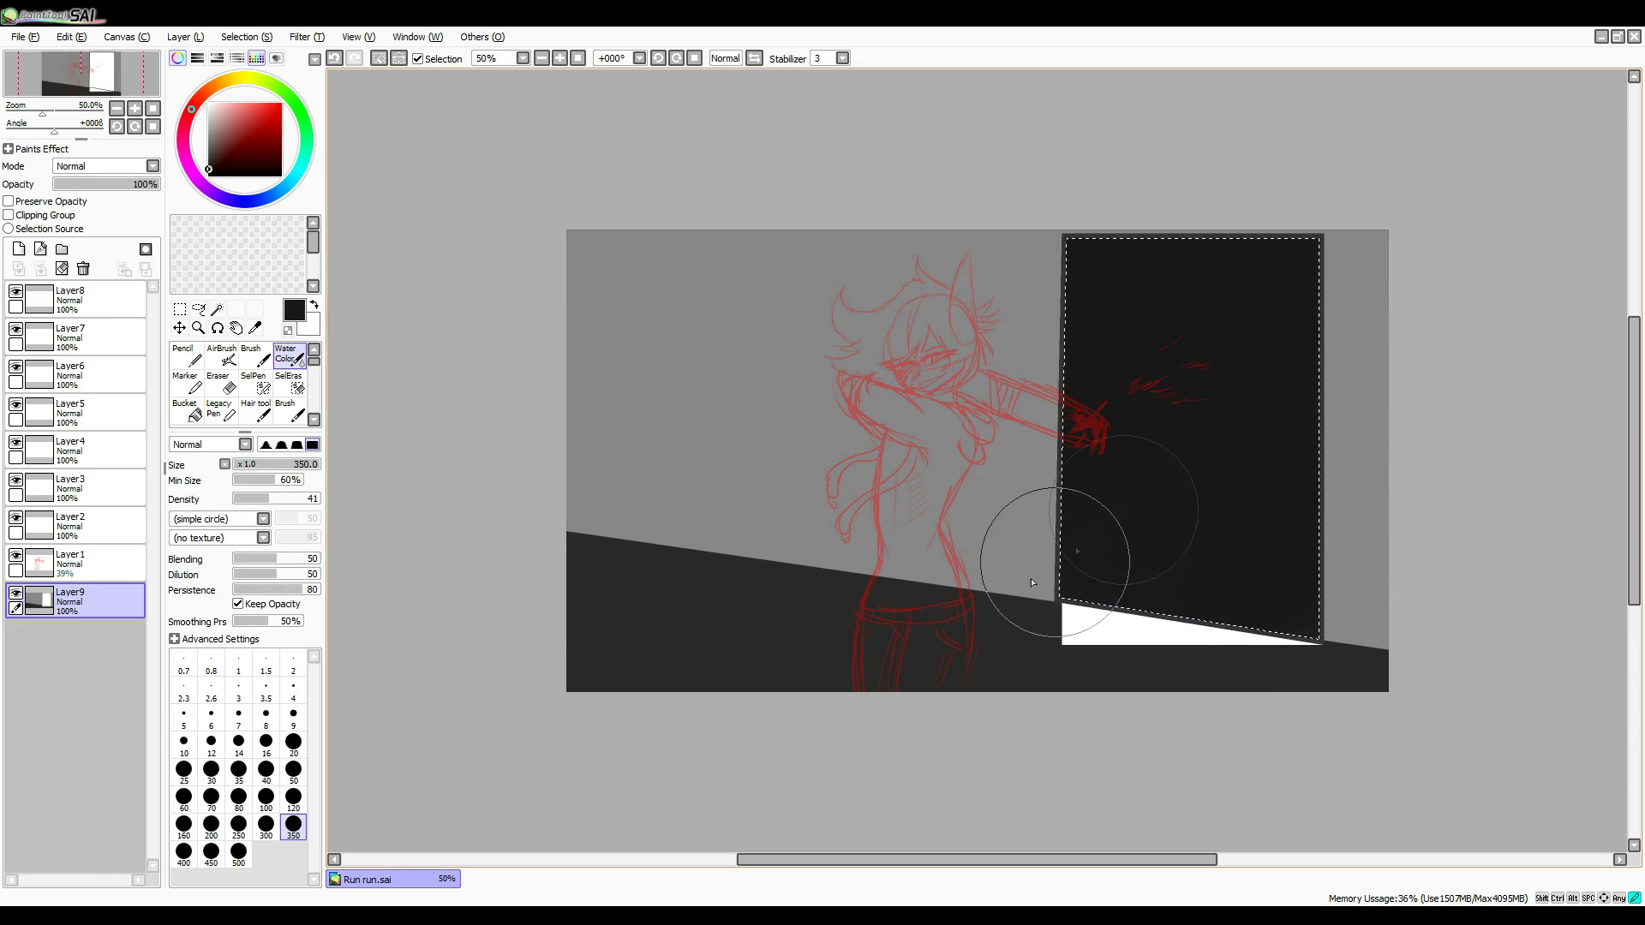
key("ctrl+z")
key("b")
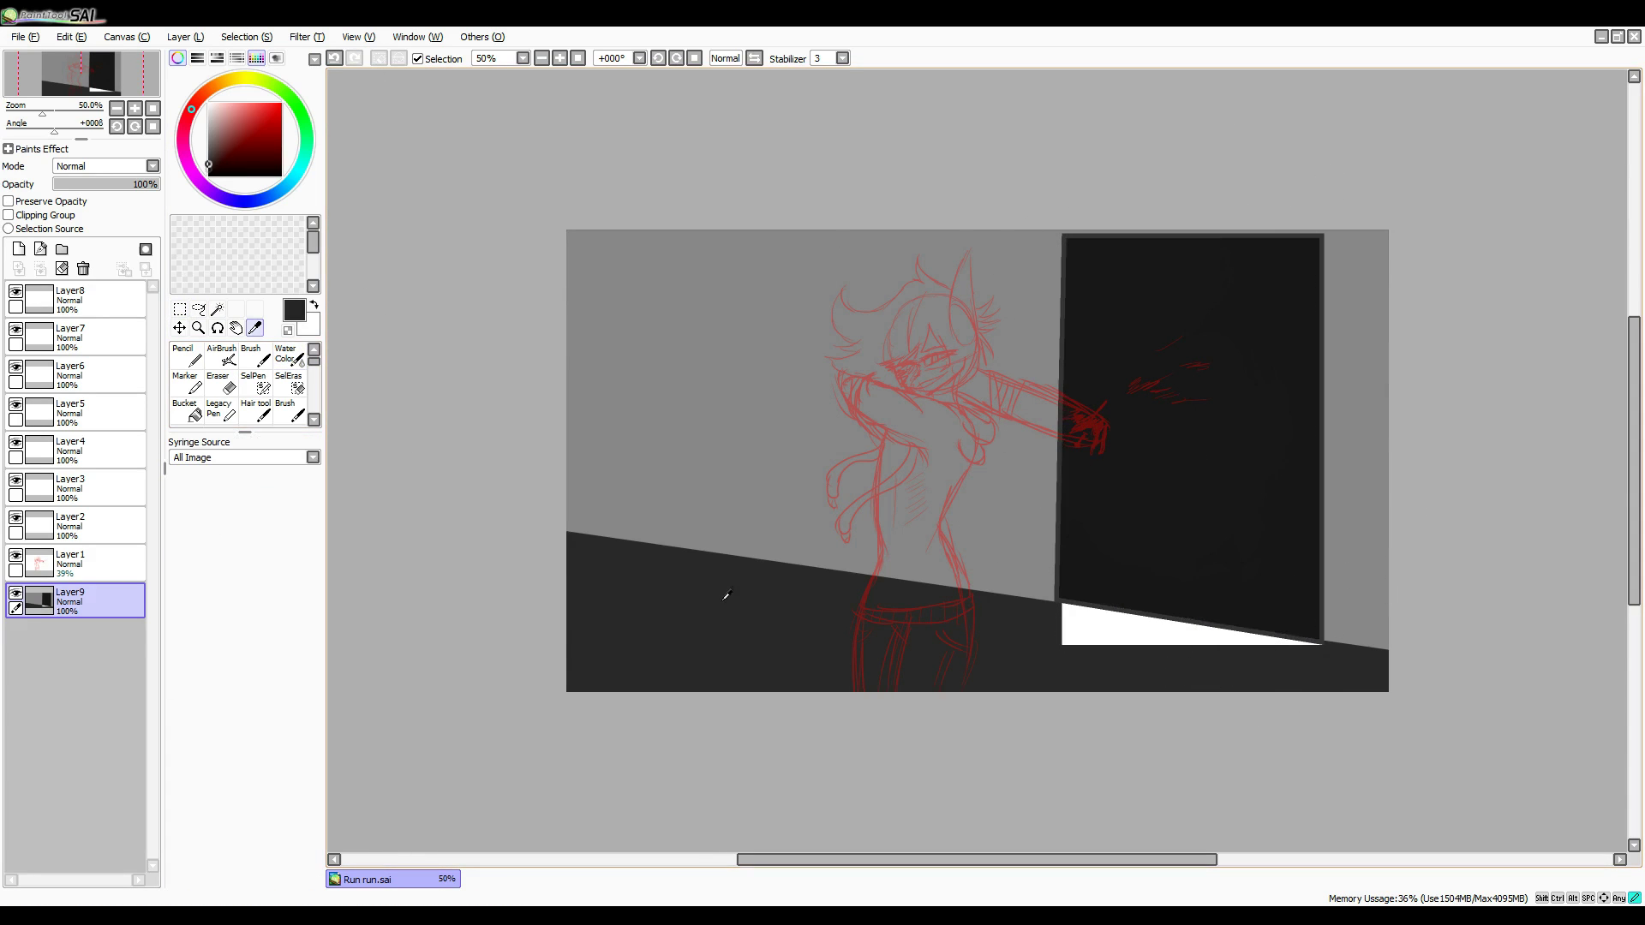
Fill the white gap beneath the doorway with the floor's dark gray.
key("ctrl+d")
scroll(1193, 460, "up", 2)
left_click(999, 800)
key("n")
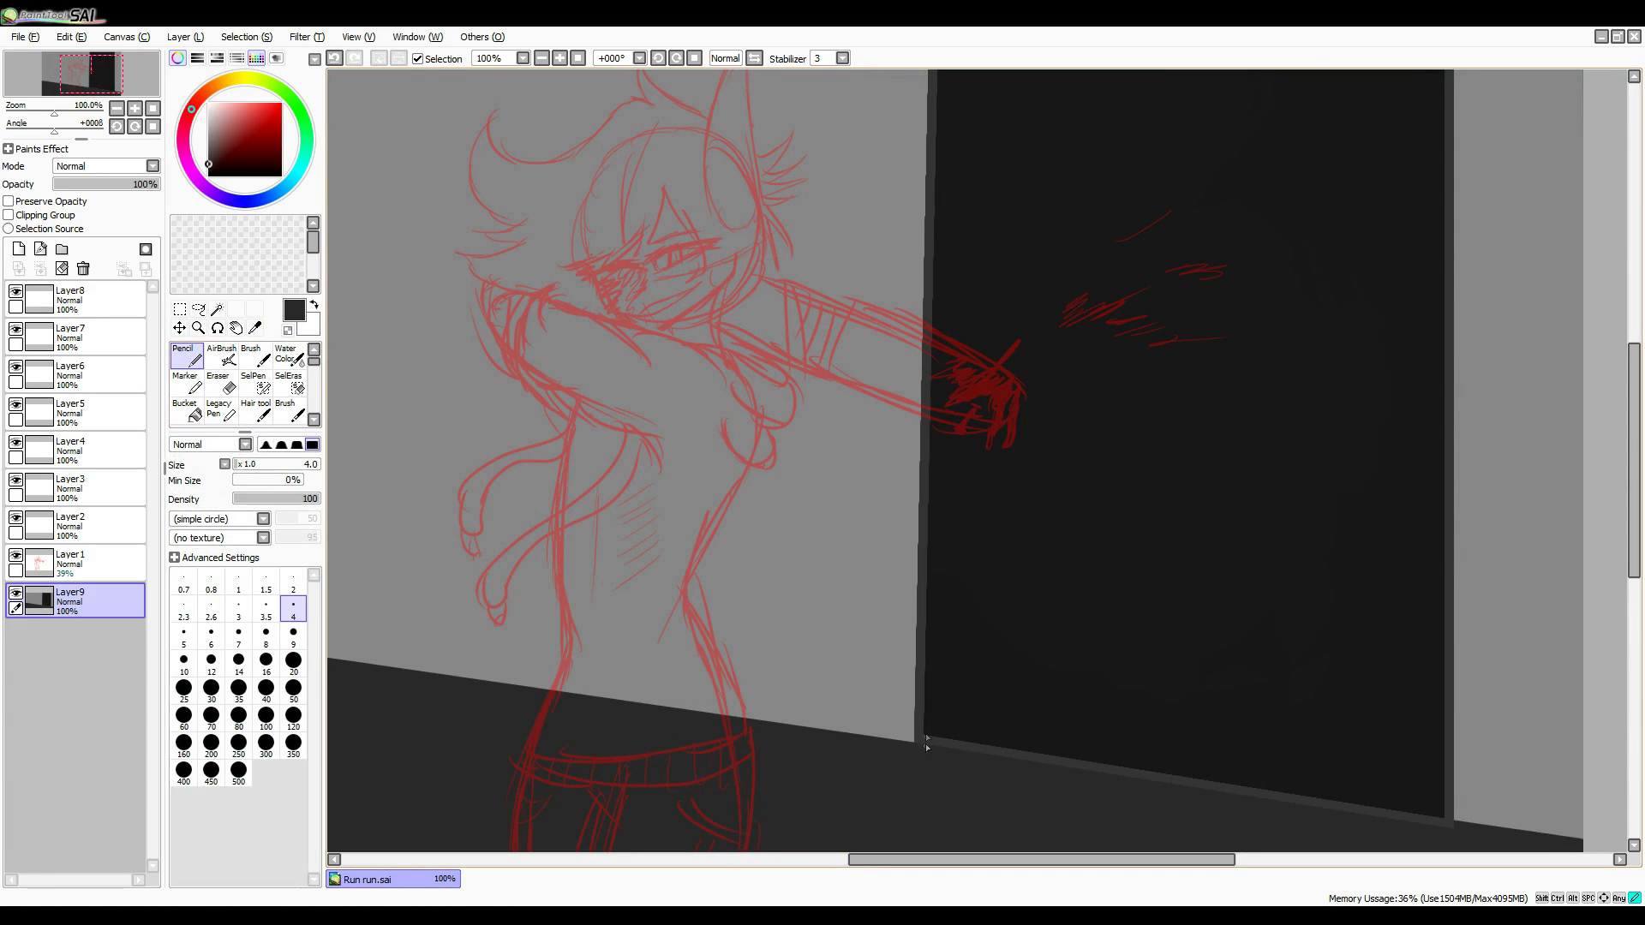
Try to draw a diagonal floor edge across the doorway, and undo back to the doorway's interior selection.
left_click(215, 309)
left_click(1187, 480)
key("n")
mouse_move(1448, 818)
left_mouse_down()
mouse_move(1303, 708)
mouse_move(930, 447)
left_mouse_up()
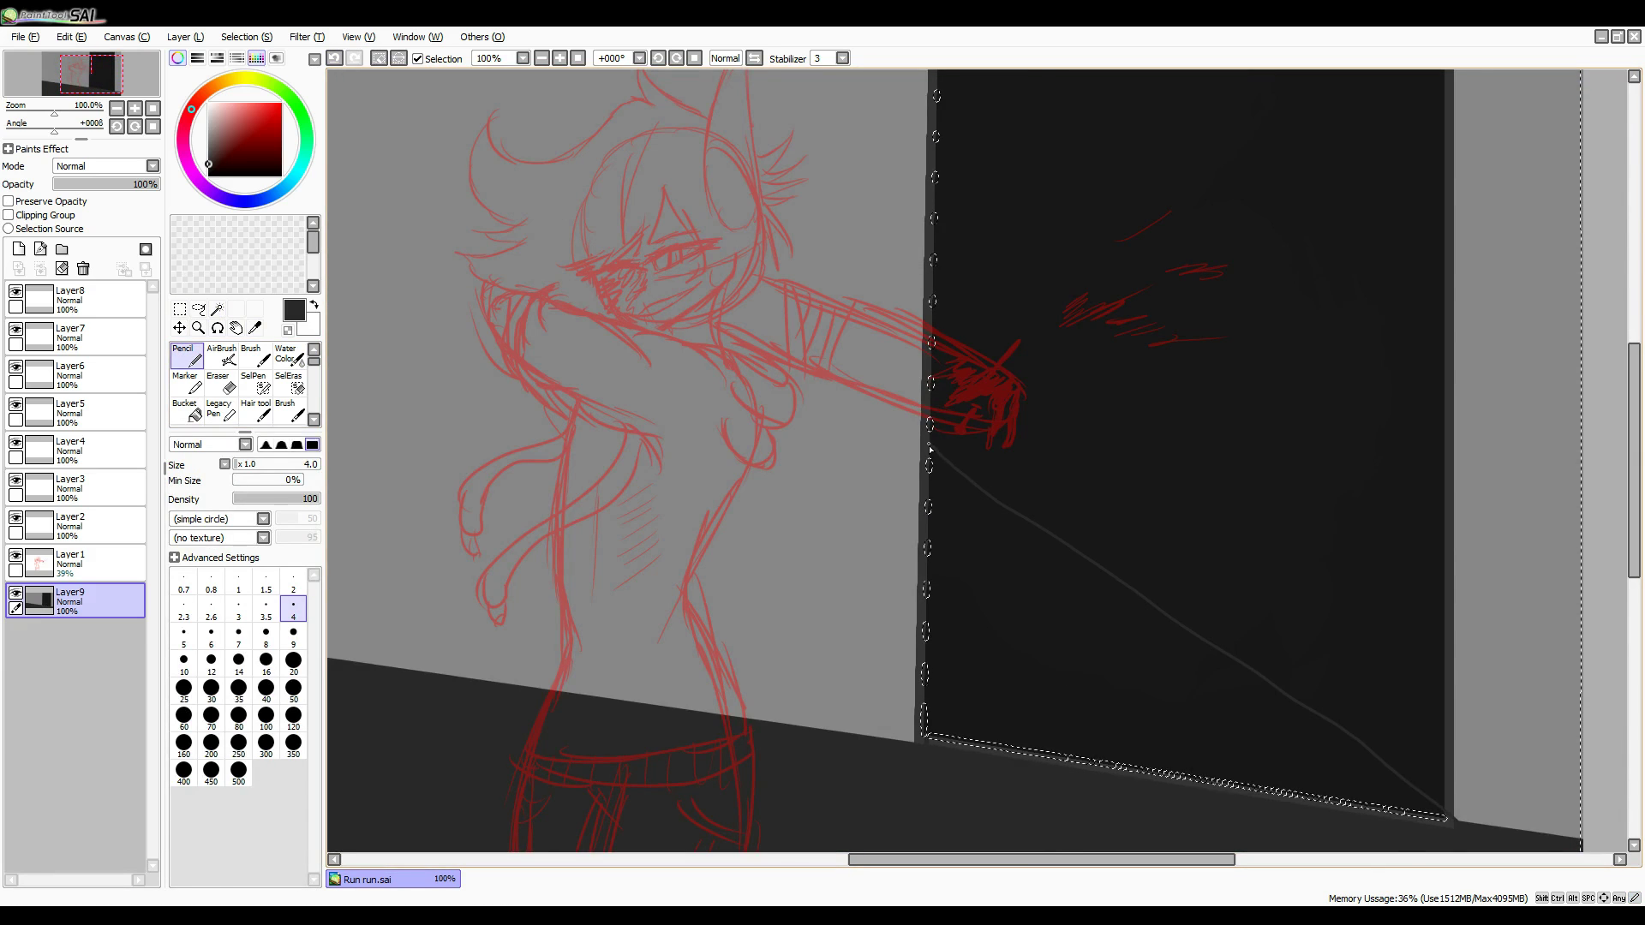
key("ctrl+z")
key("ctrl+z")
key("ctrl+z")
key("ctrl+z")
mouse_move(932, 538)
left_mouse_down()
mouse_move(1098, 636)
mouse_move(1102, 382)
left_mouse_up()
key("ctrl+z")
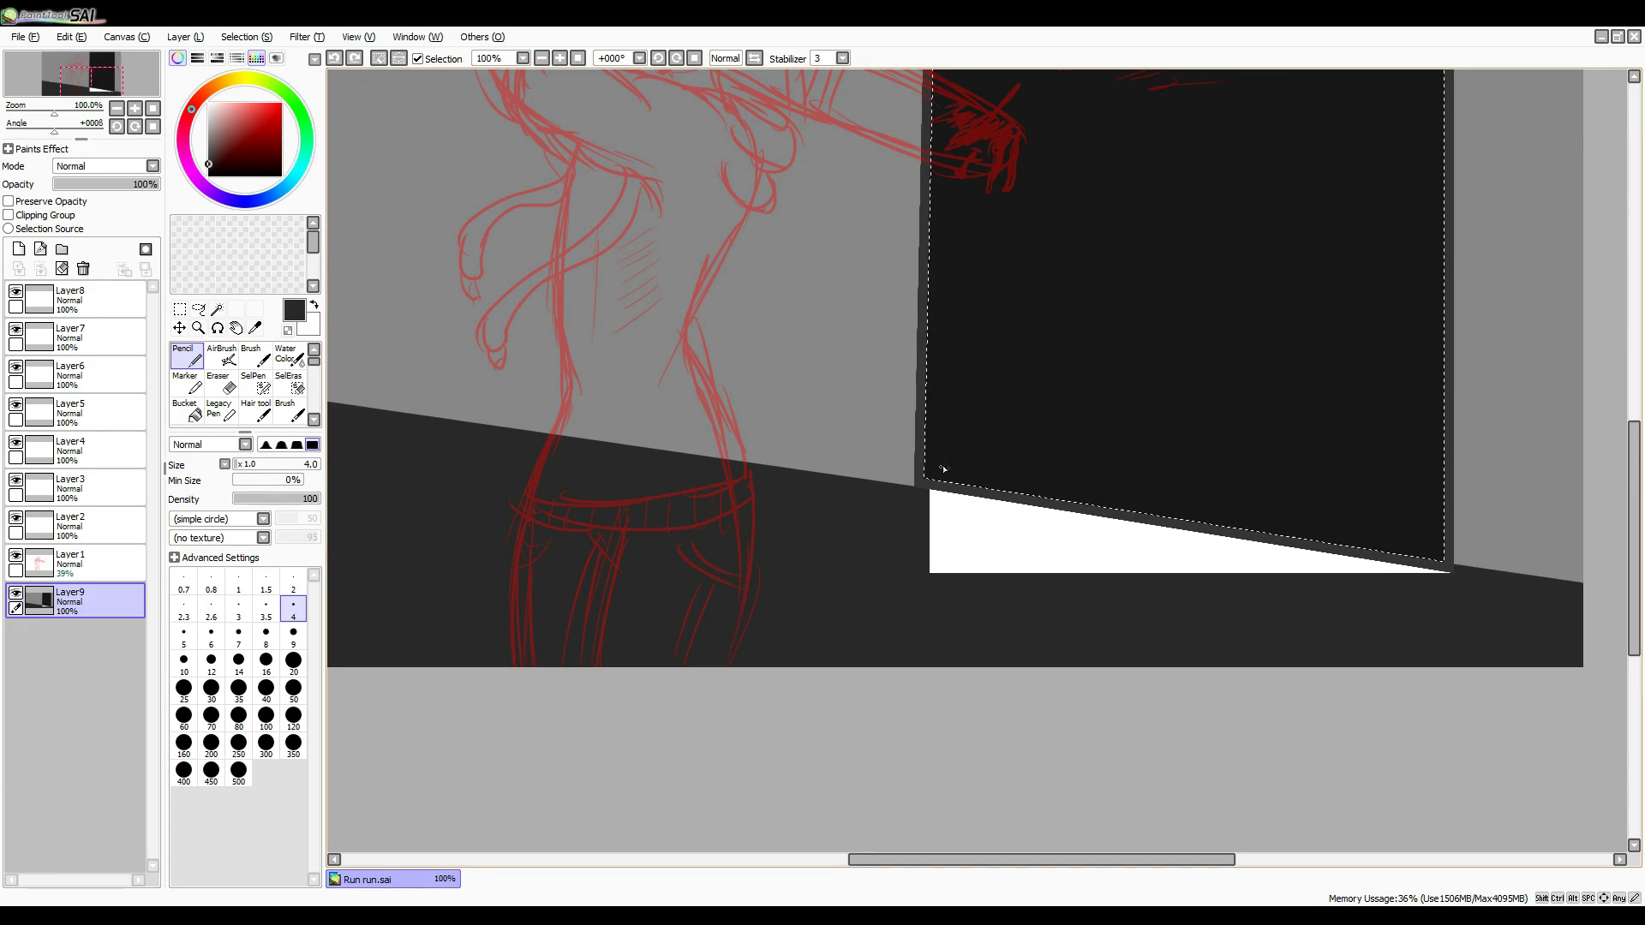
Try to paint a lighter sloping floor area inside the doorway with different tools, and undo the strokes.
left_click(943, 469)
key("ctrl+z")
mouse_move(963, 514)
left_mouse_down()
mouse_move(1476, 317)
mouse_move(984, 440)
mouse_move(1120, 422)
left_mouse_up()
key("e")
left_click_drag(937, 397, 1036, 356)
key("ctrl+z")
left_click(291, 415)
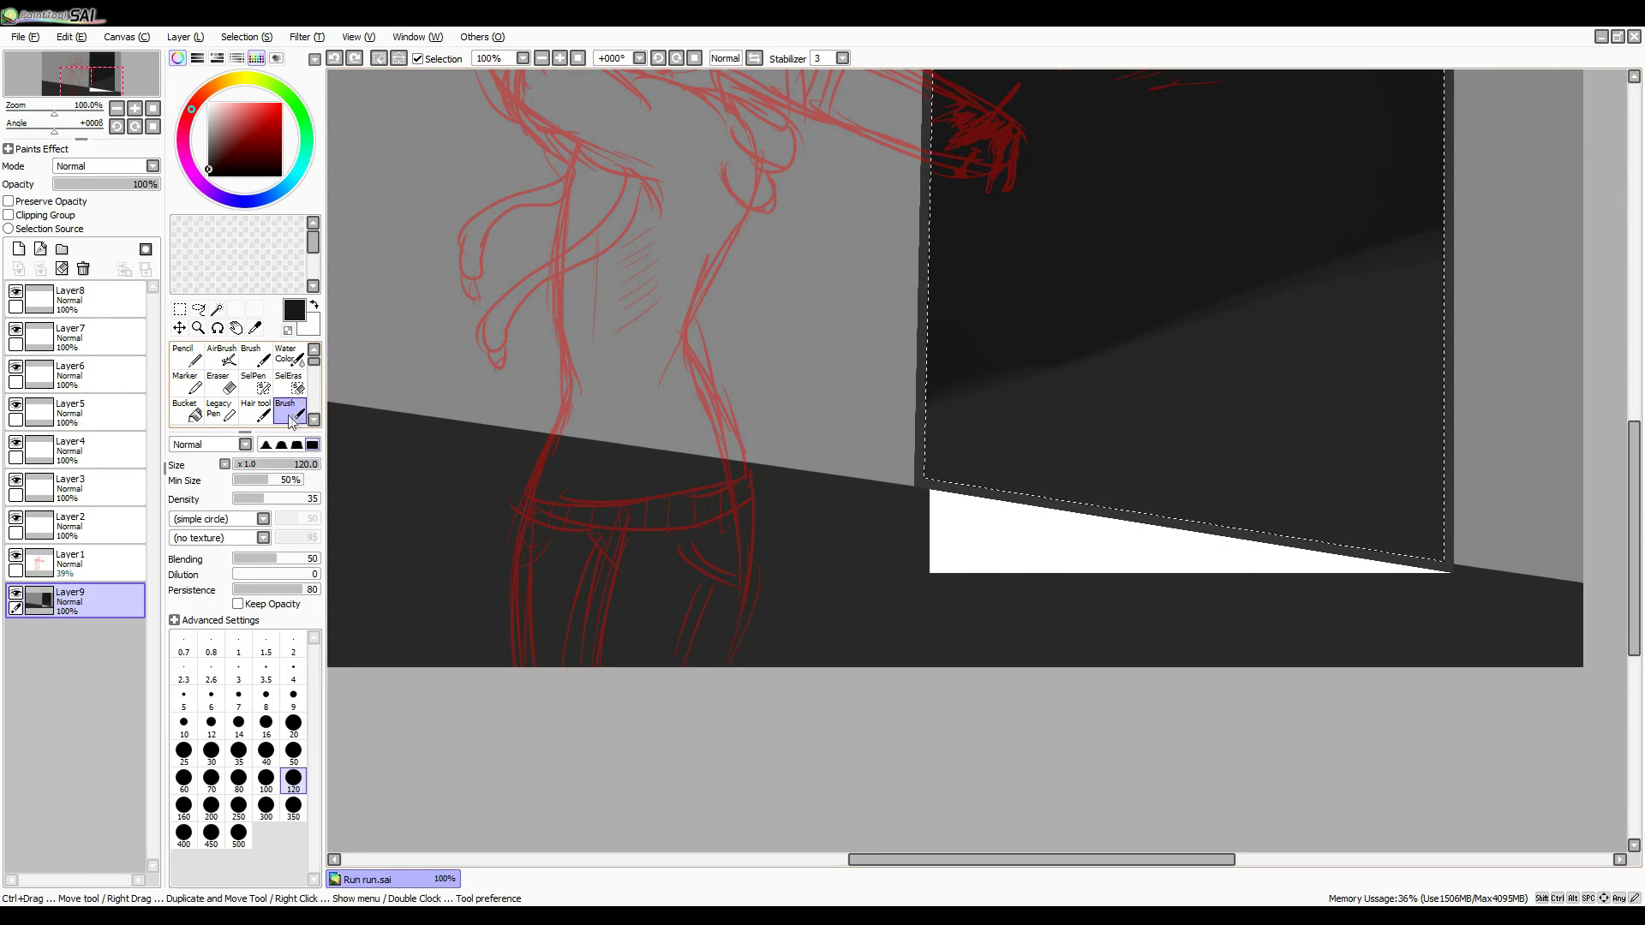
key("ctrl+z")
Paint a dark gray sloping floor inside the doorway with the size 50 Brush, and fill the white gap beneath it with floor gray.
key("b")
mouse_move(942, 454)
left_mouse_down()
mouse_move(1255, 293)
mouse_move(1300, 294)
mouse_move(912, 474)
left_mouse_up()
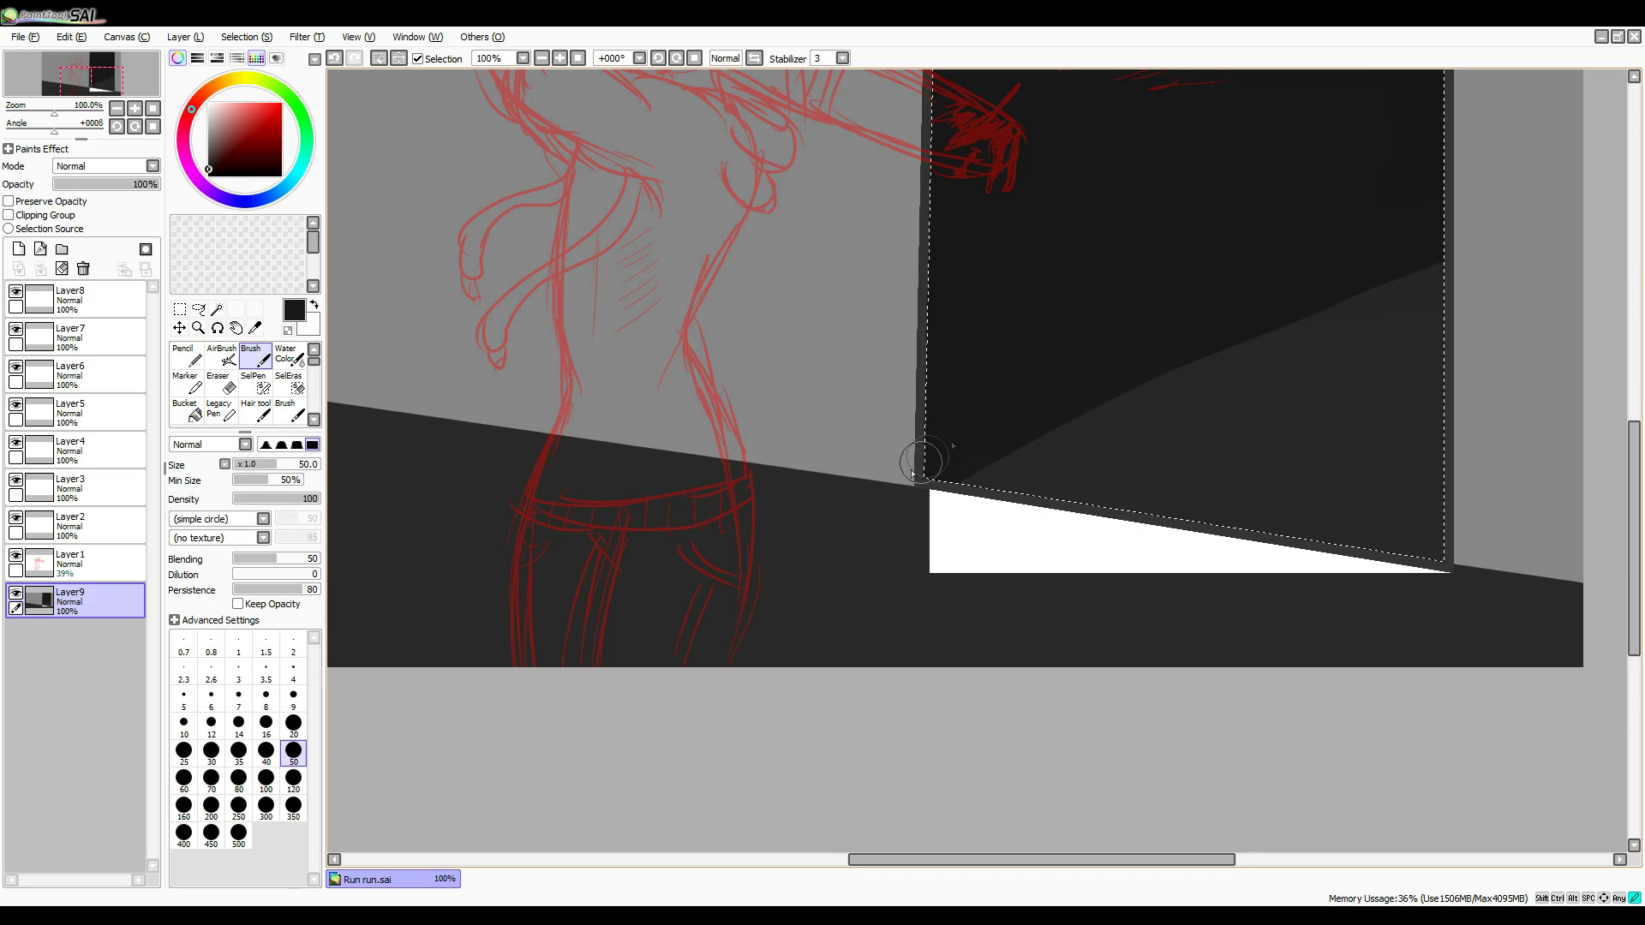
key("g")
key("ctrl+d")
left_click(994, 524)
key("b")
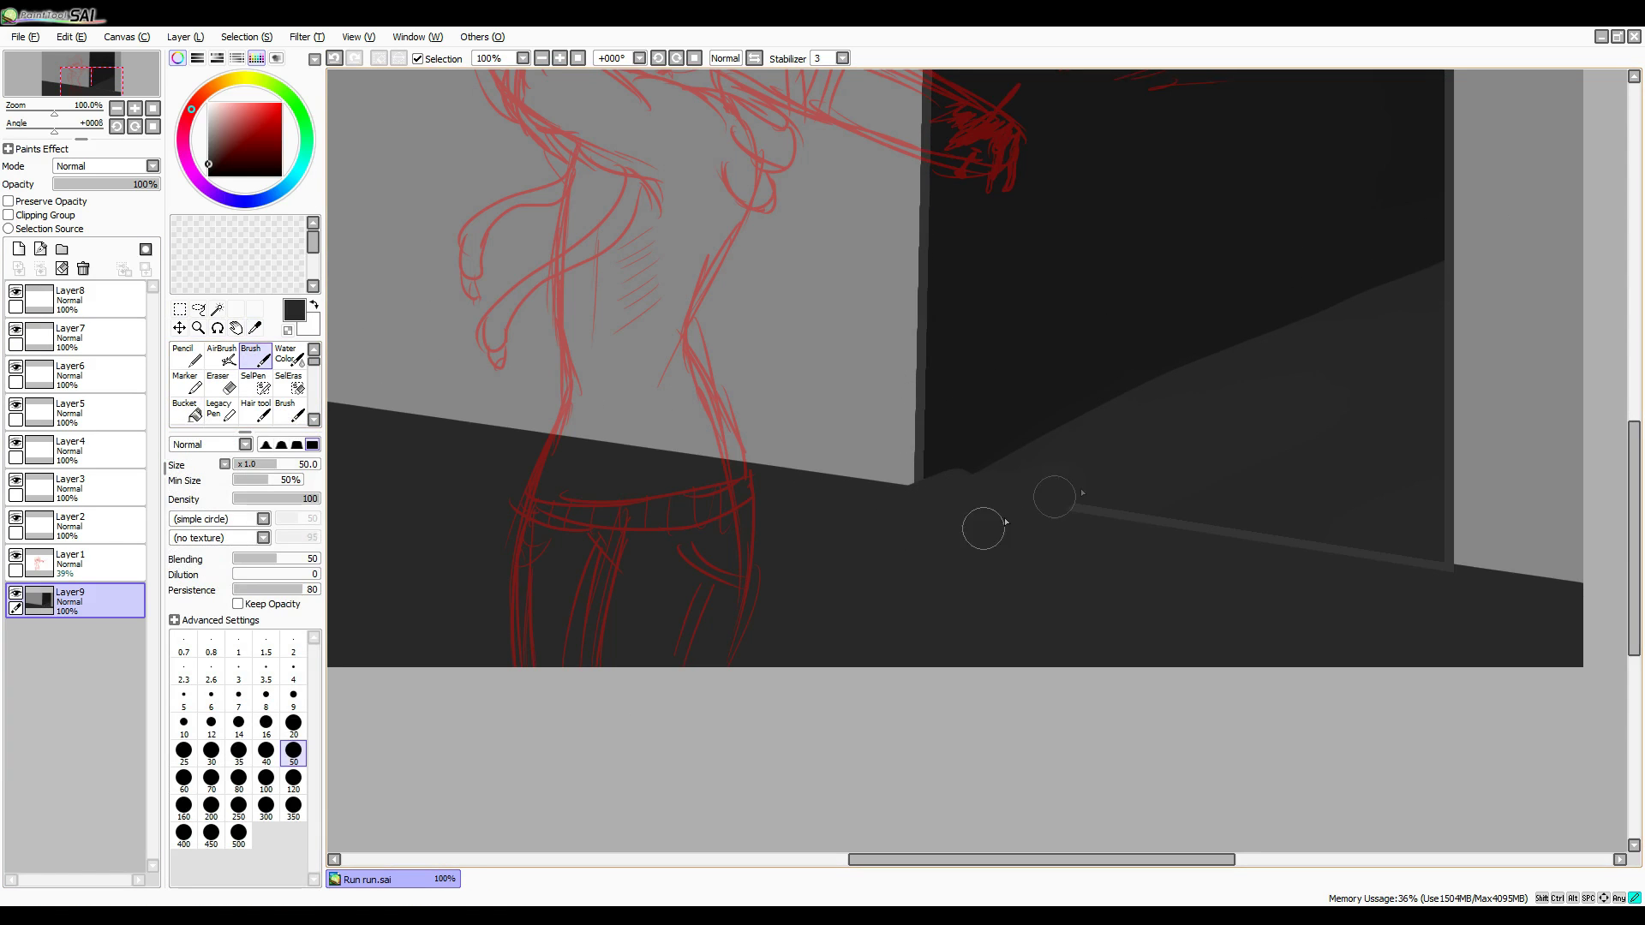
Paint over the doorway's bottom frame with floor gray and refine the sloping floor edge with the size 4 Pencil.
mouse_move(1054, 497)
left_mouse_down()
mouse_move(1442, 595)
mouse_move(1410, 286)
mouse_move(783, 543)
left_mouse_up()
key("alt")
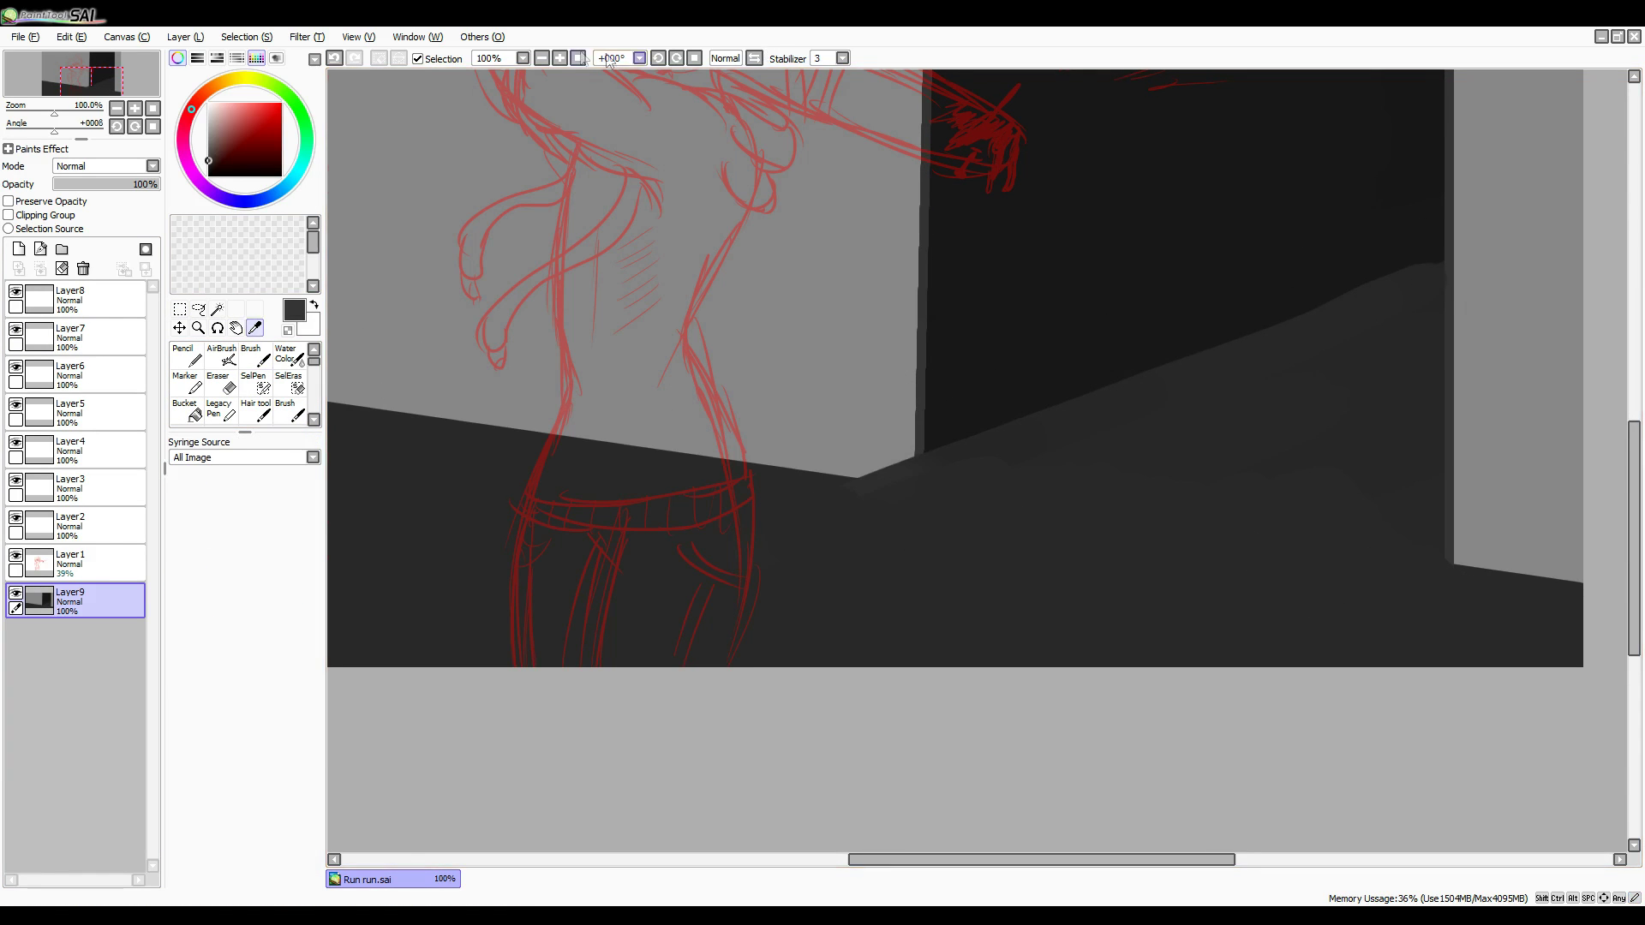
scroll(977, 462, "up", 2)
key("alt")
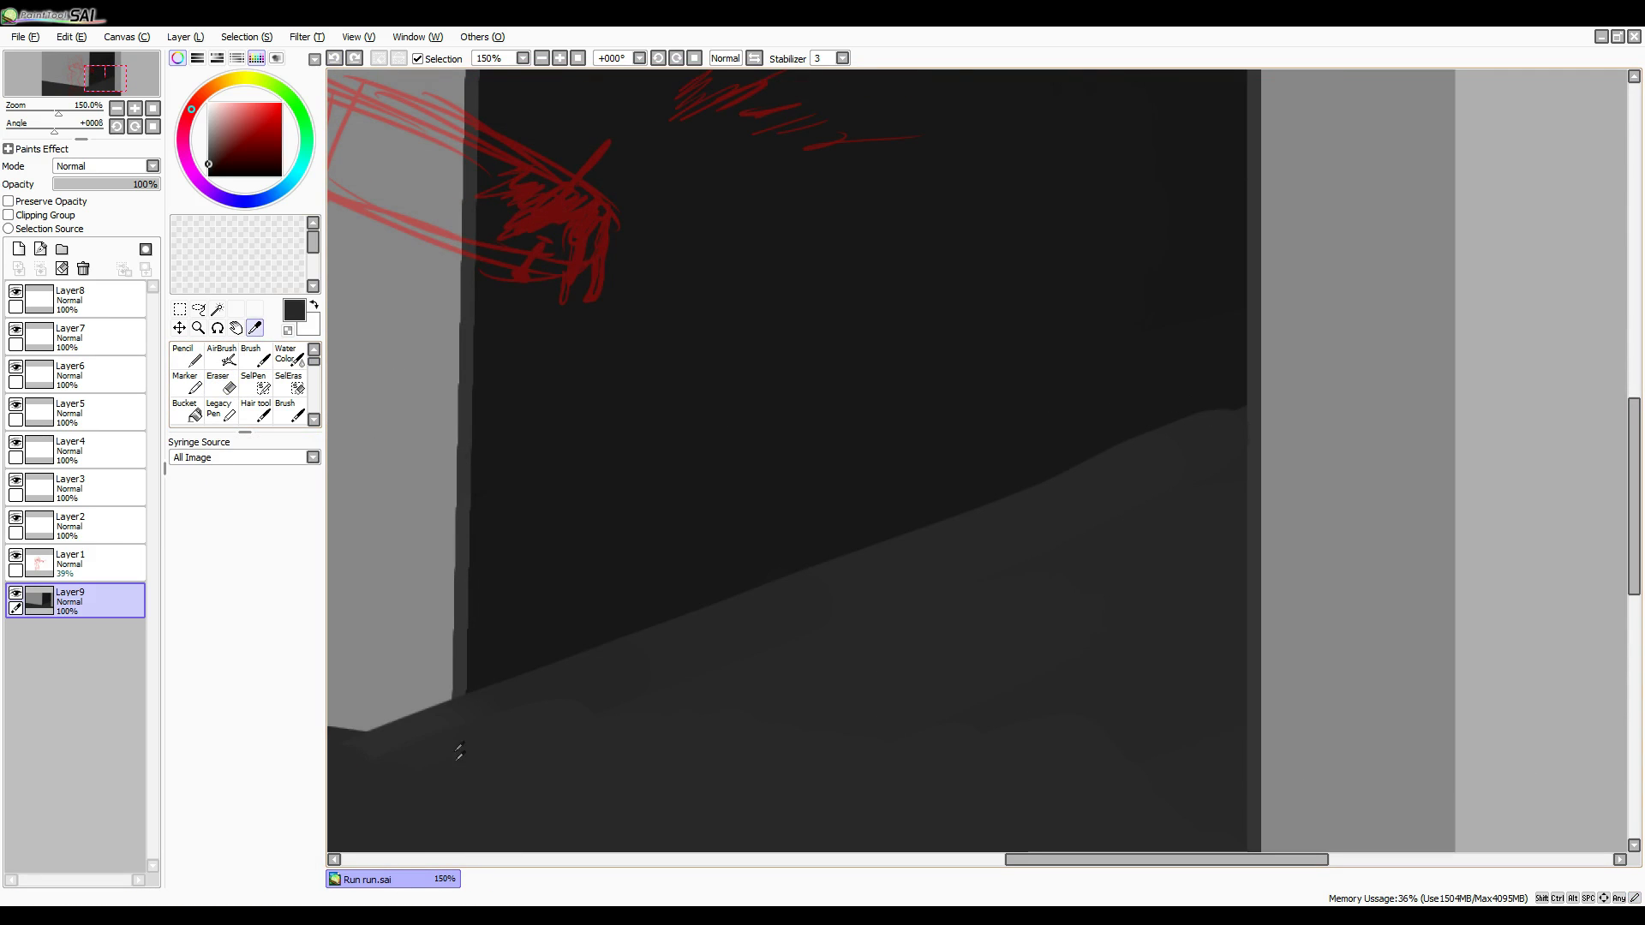
key("n")
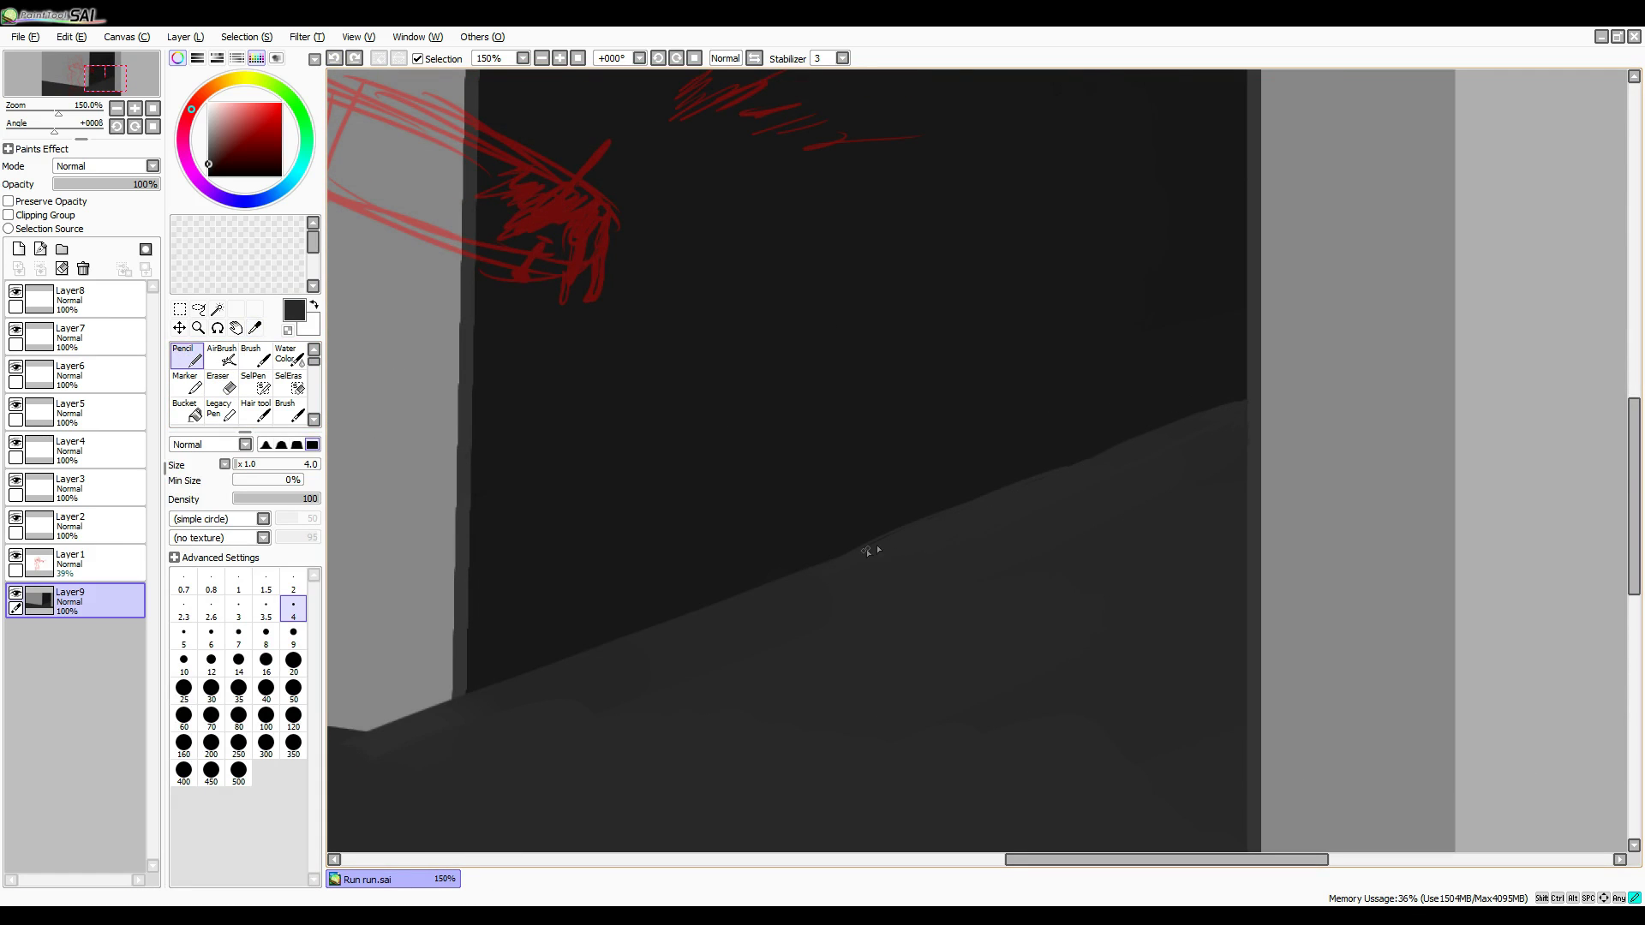
Extend the doorway's near frame edge and dark opening down to the floor with the size 4 Pencil.
scroll(911, 532, "down", 3)
scroll(551, 525, "left", 5)
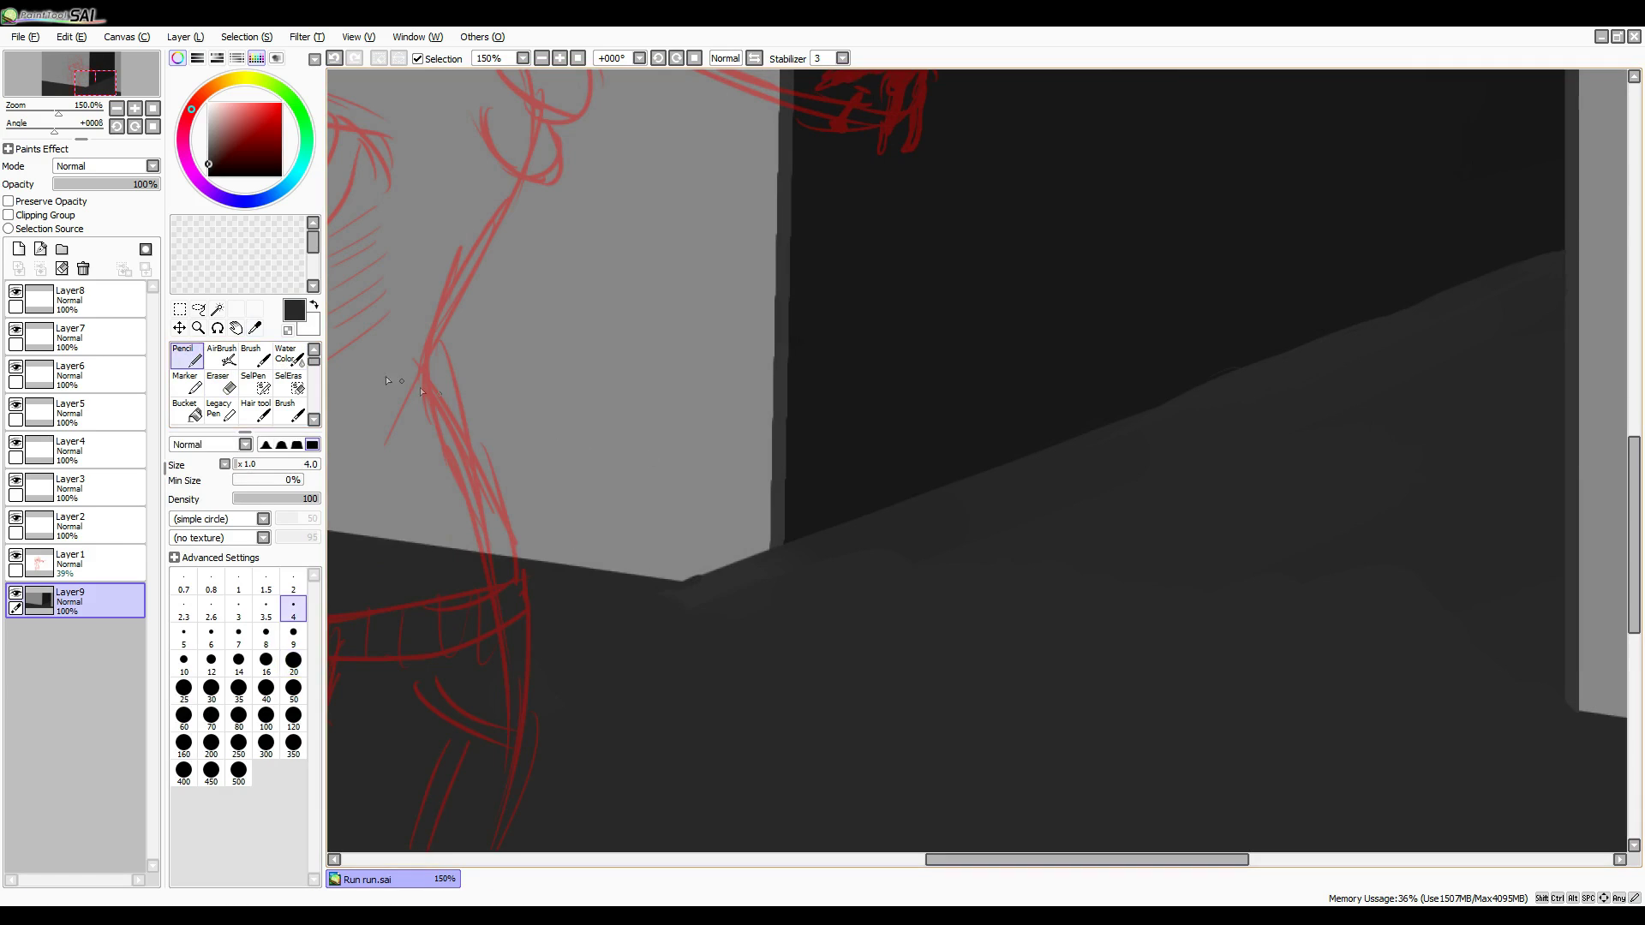
left_click(782, 561, "alt")
left_click_drag(785, 591, 942, 486)
left_click_drag(831, 531, 802, 576)
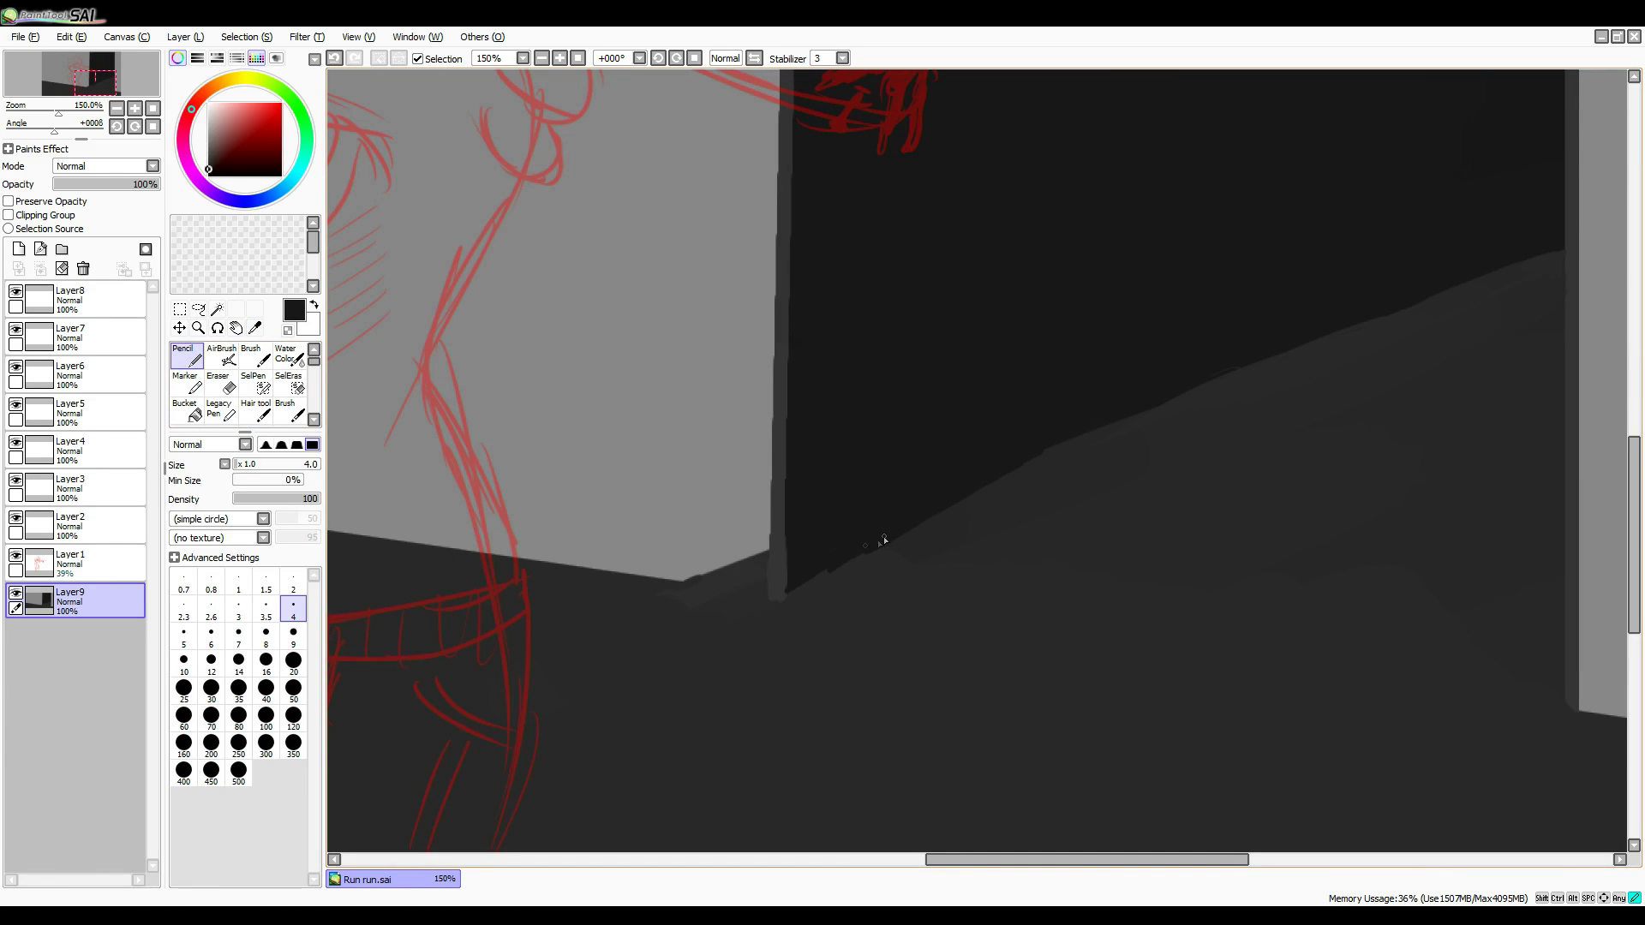
left_click(771, 569, "alt")
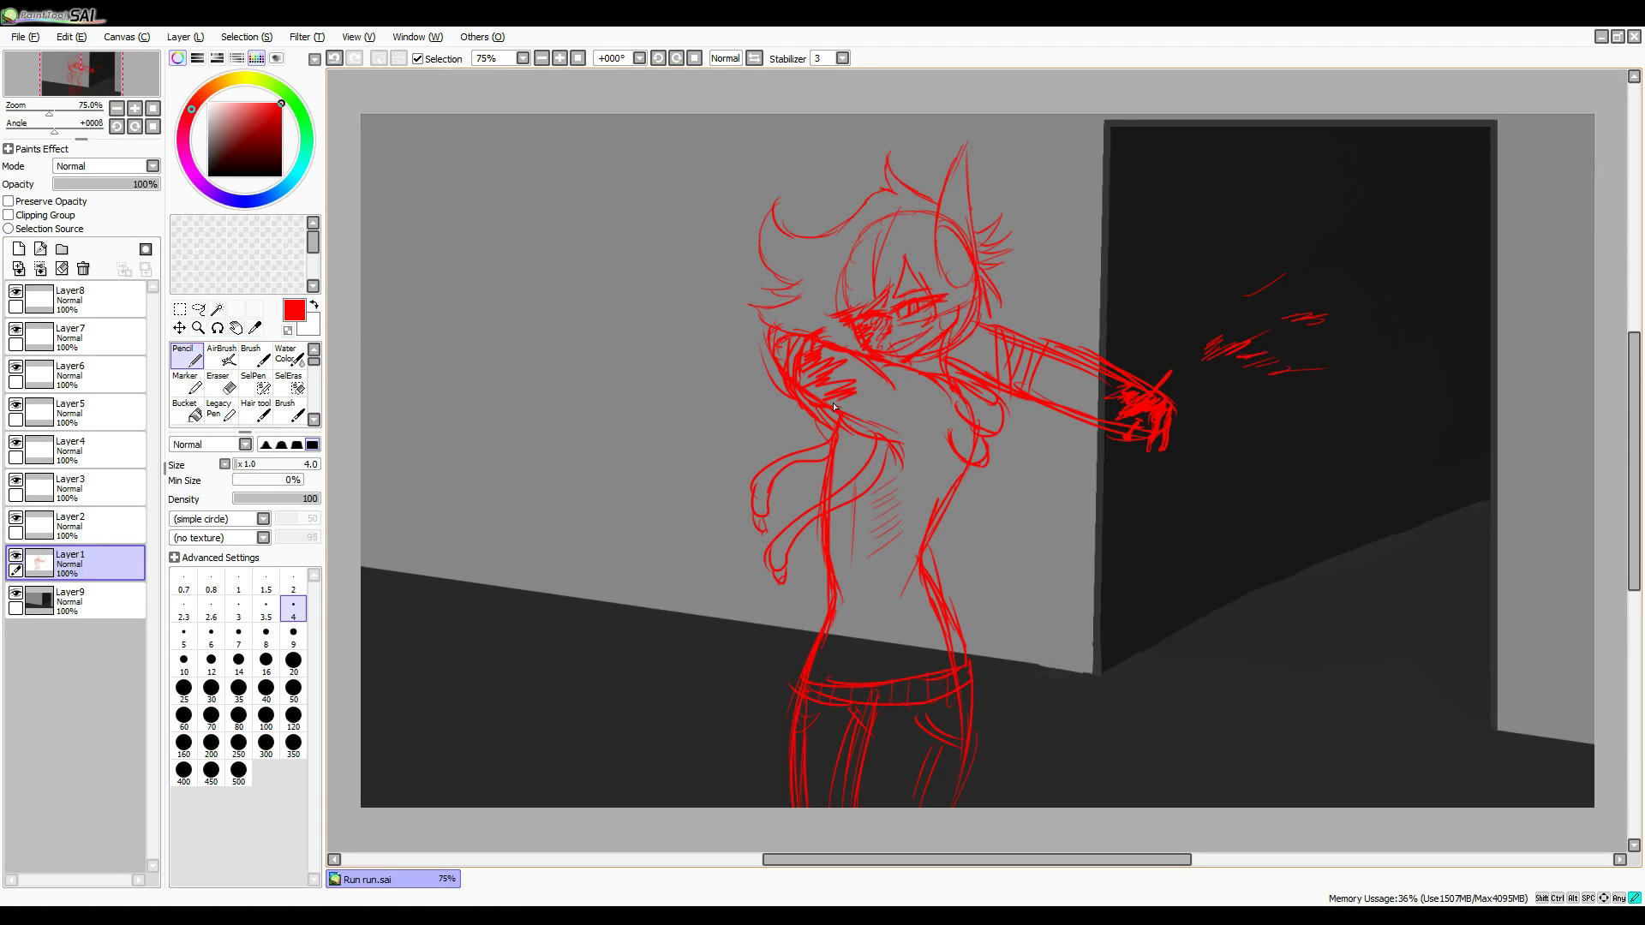
Hatch red shading onto the arms and the side of the torso, and redraw the small splatters beyond the hand.
left_click_drag(835, 407, 852, 480)
left_click_drag(1041, 358, 1114, 419)
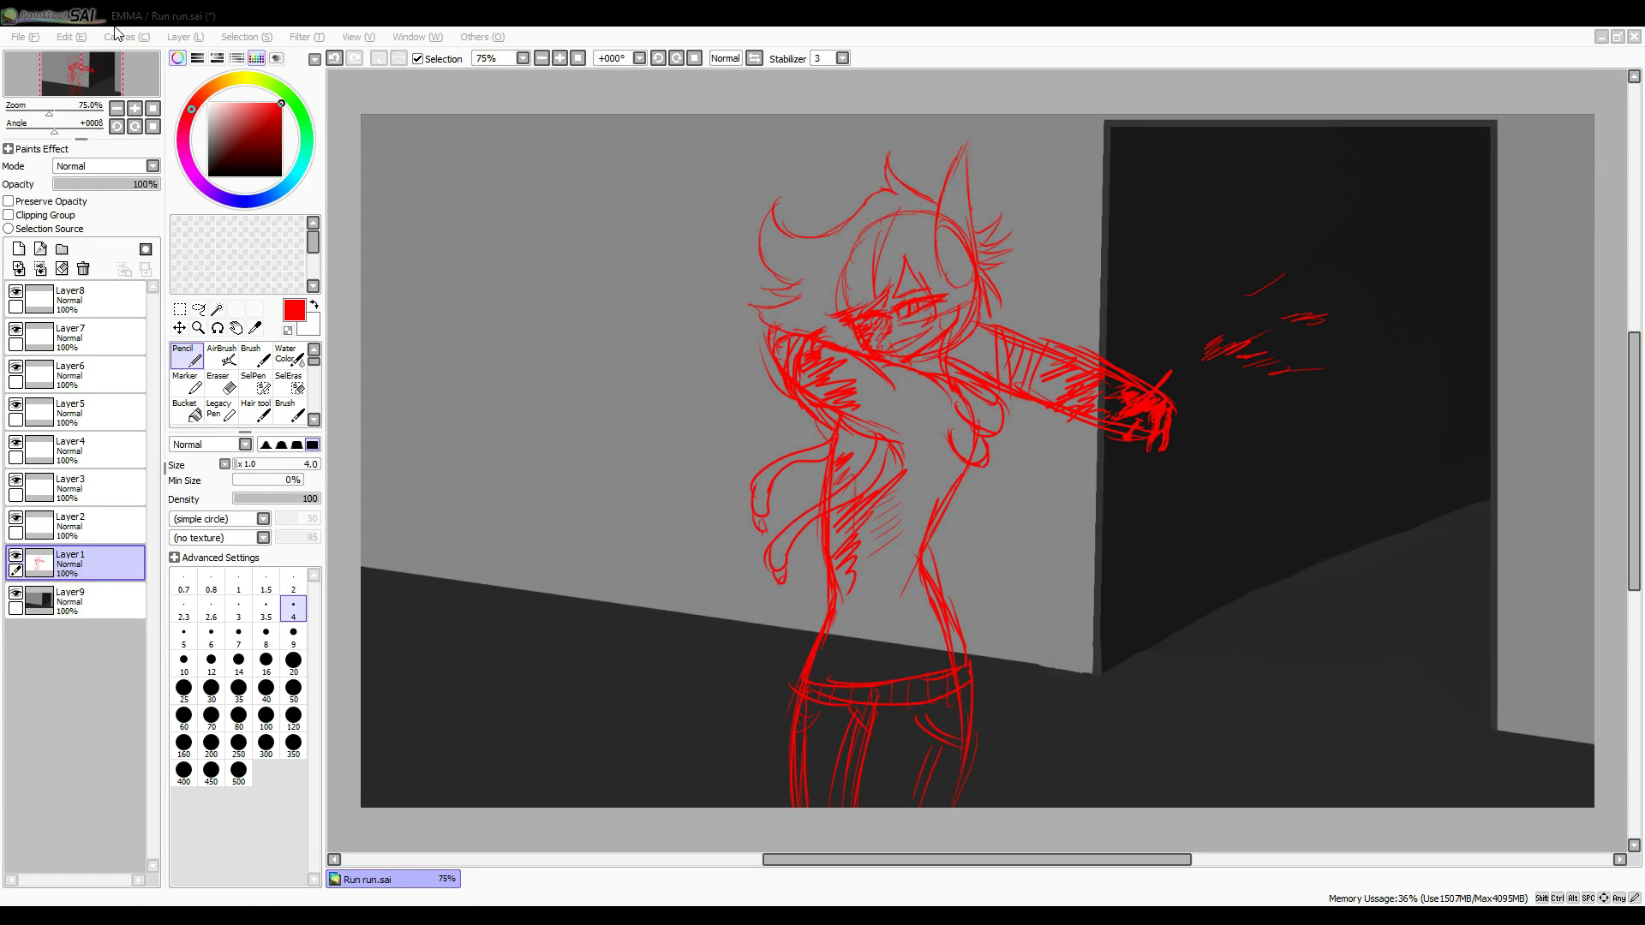
key("e")
mouse_move(1212, 338)
left_mouse_down()
mouse_move(1238, 373)
mouse_move(1277, 329)
mouse_move(1223, 396)
left_mouse_up()
key("n")
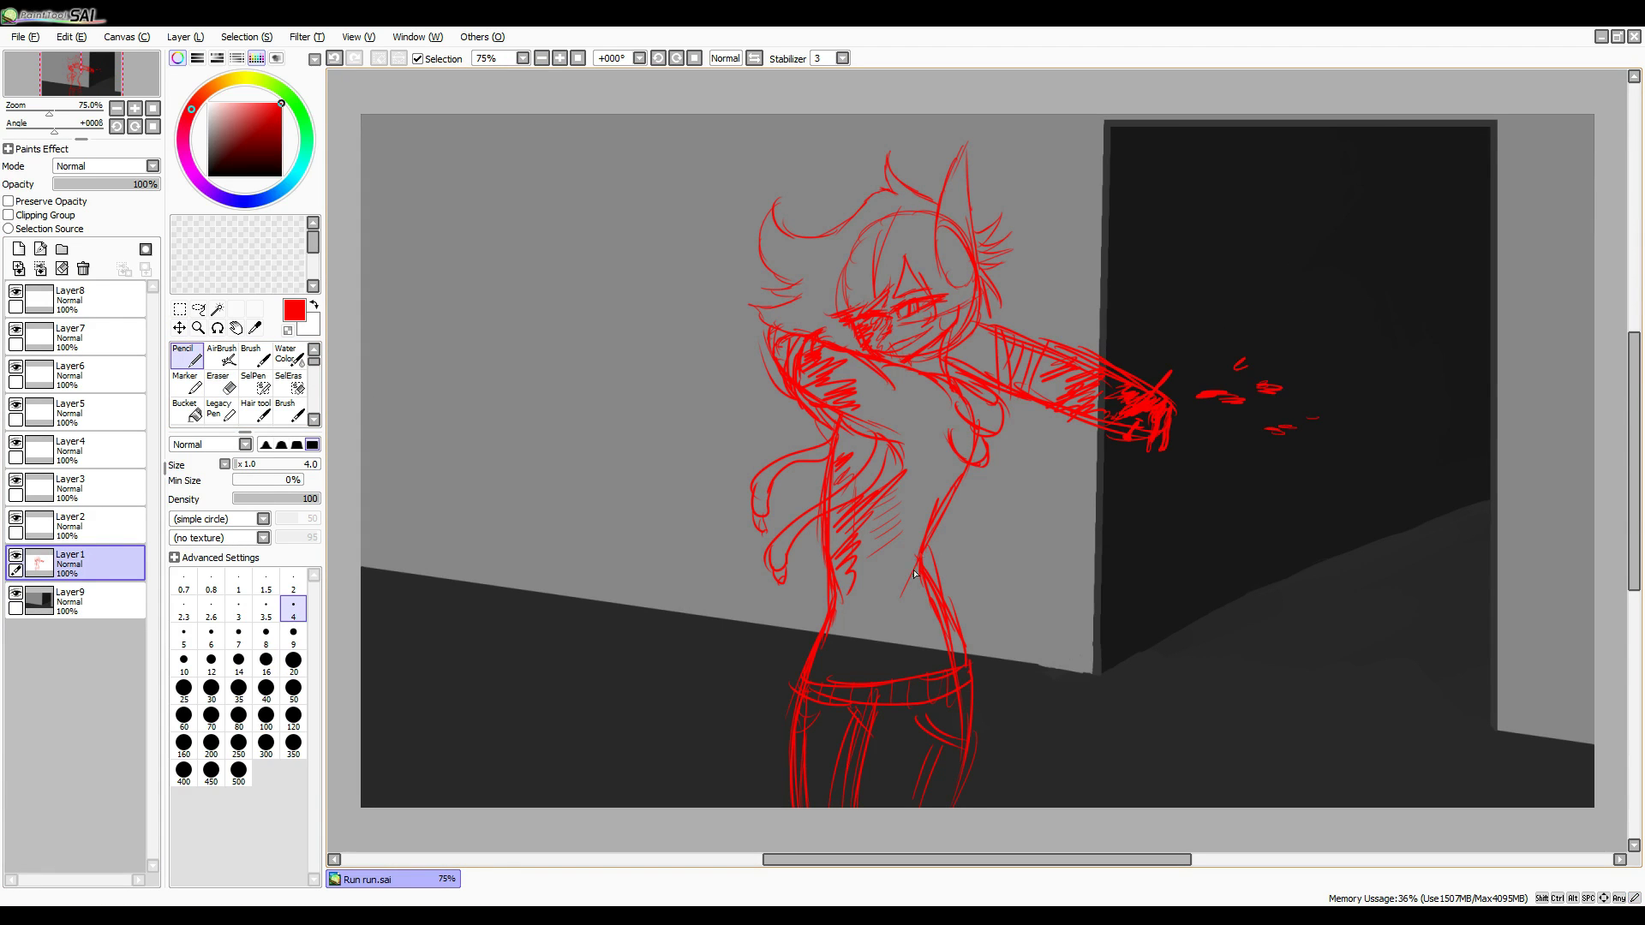
Set the sketch layer's opacity to 46% and handwrite a short red note about the time beside the figure.
left_click(102, 184)
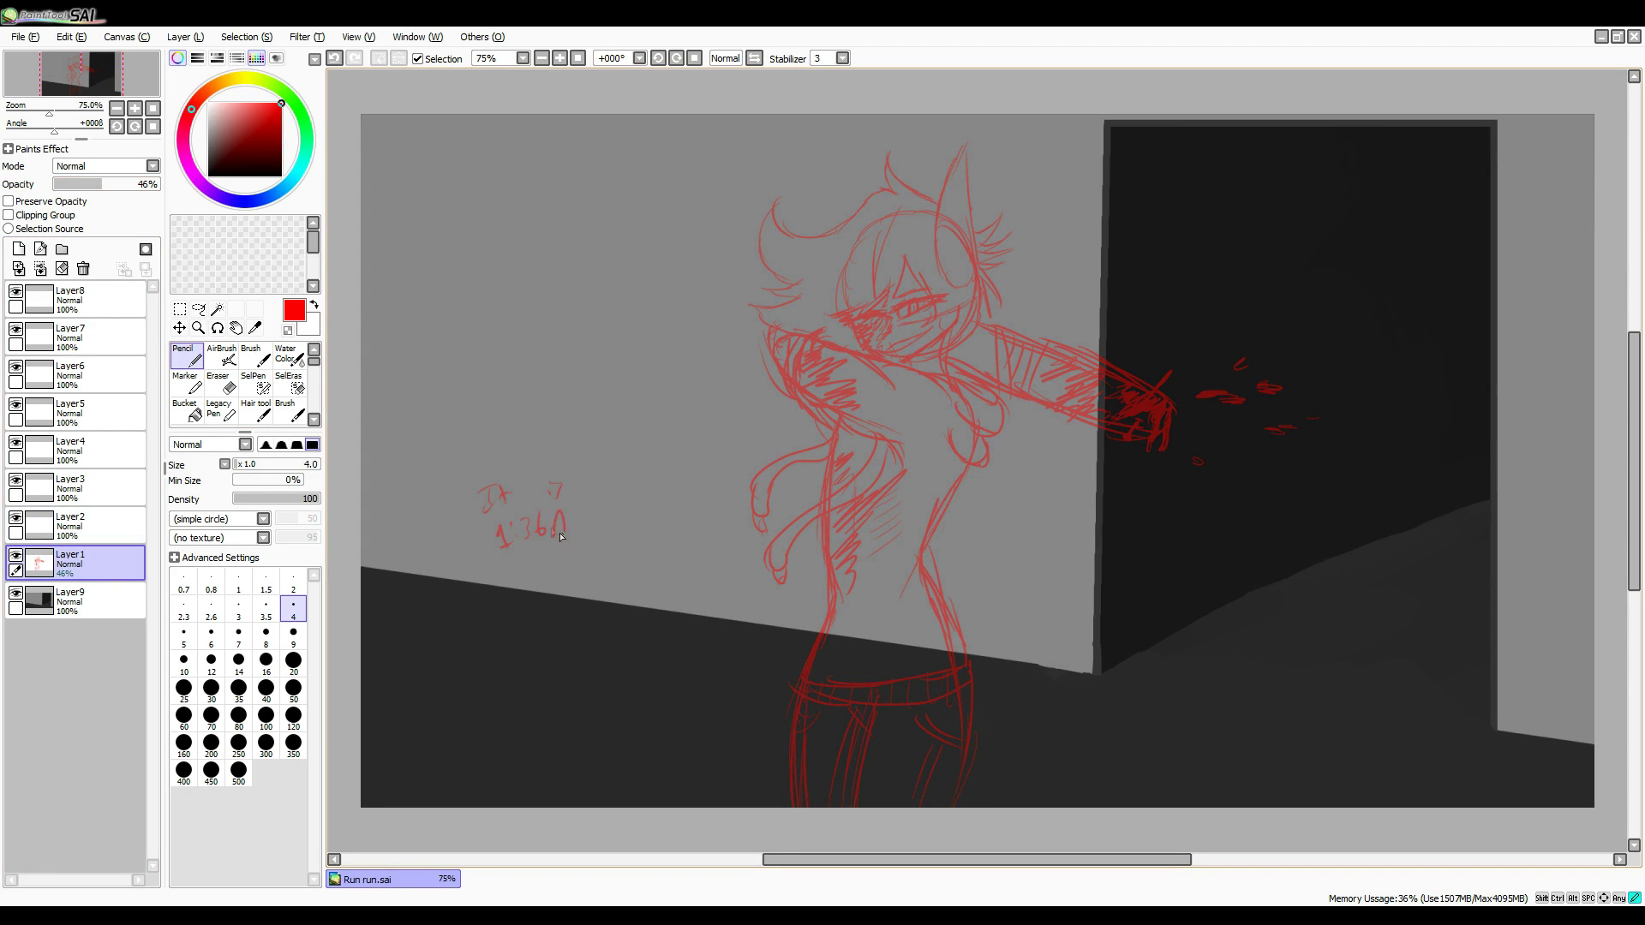
left_click_drag(561, 537, 589, 524)
key("e")
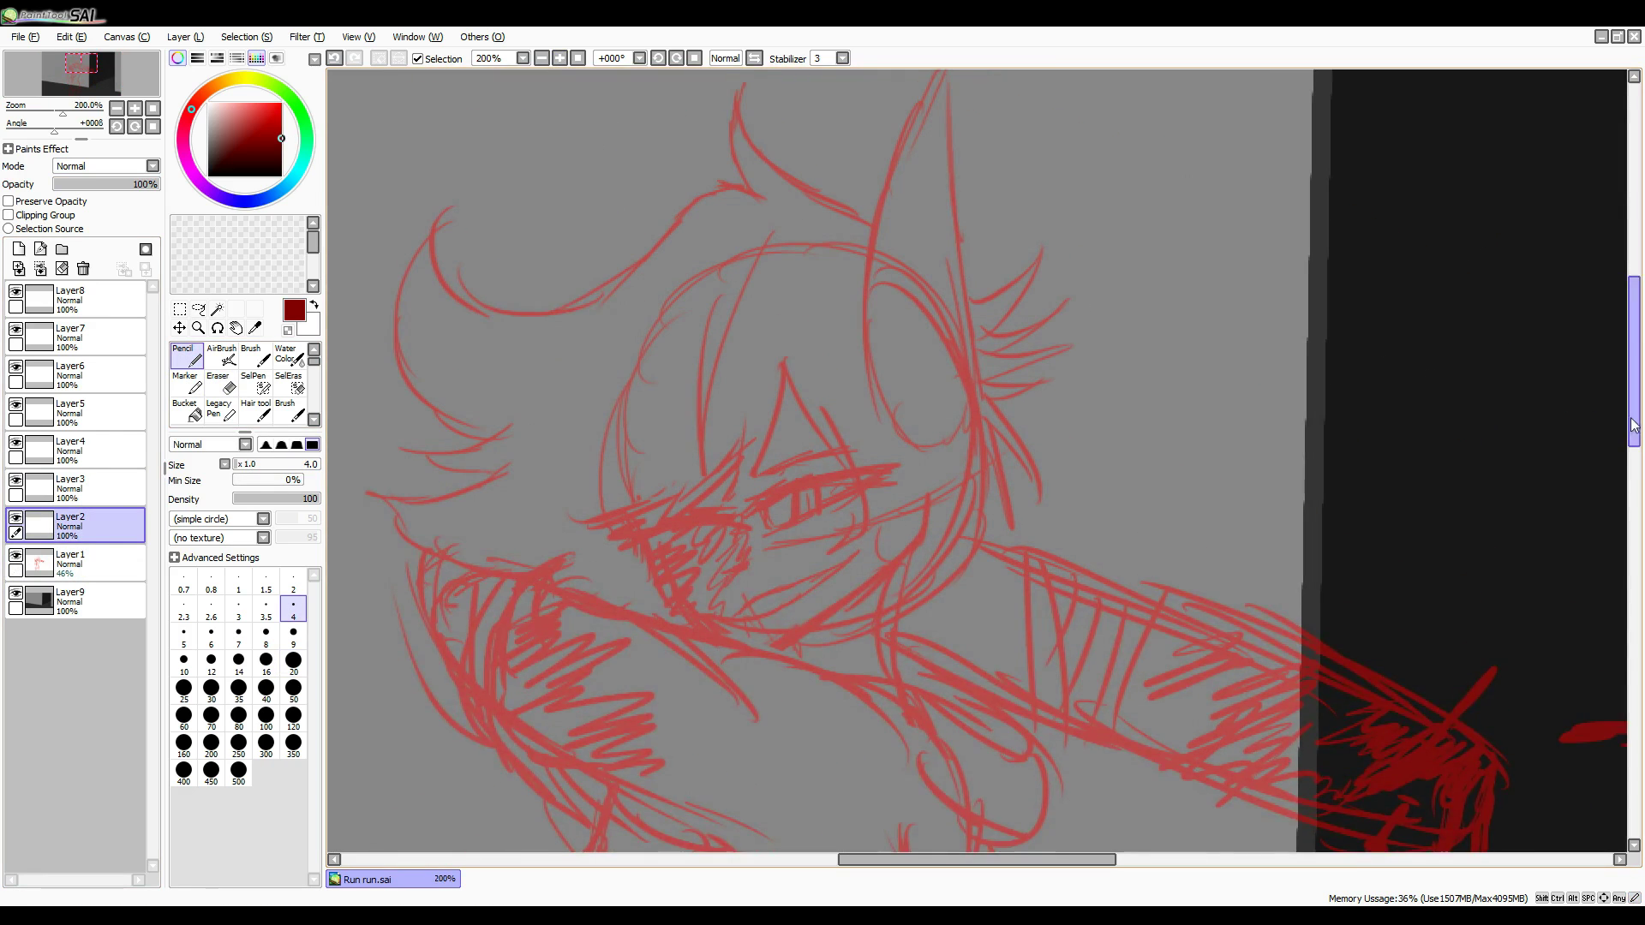
Trace the tall ear with its fur tufts and the hair spike beside it in dark red on Layer2.
mouse_move(942, 163)
left_mouse_down()
mouse_move(865, 428)
mouse_move(987, 467)
left_mouse_up()
mouse_move(874, 428)
left_mouse_down()
mouse_move(979, 402)
mouse_move(1071, 433)
mouse_move(985, 488)
left_mouse_up()
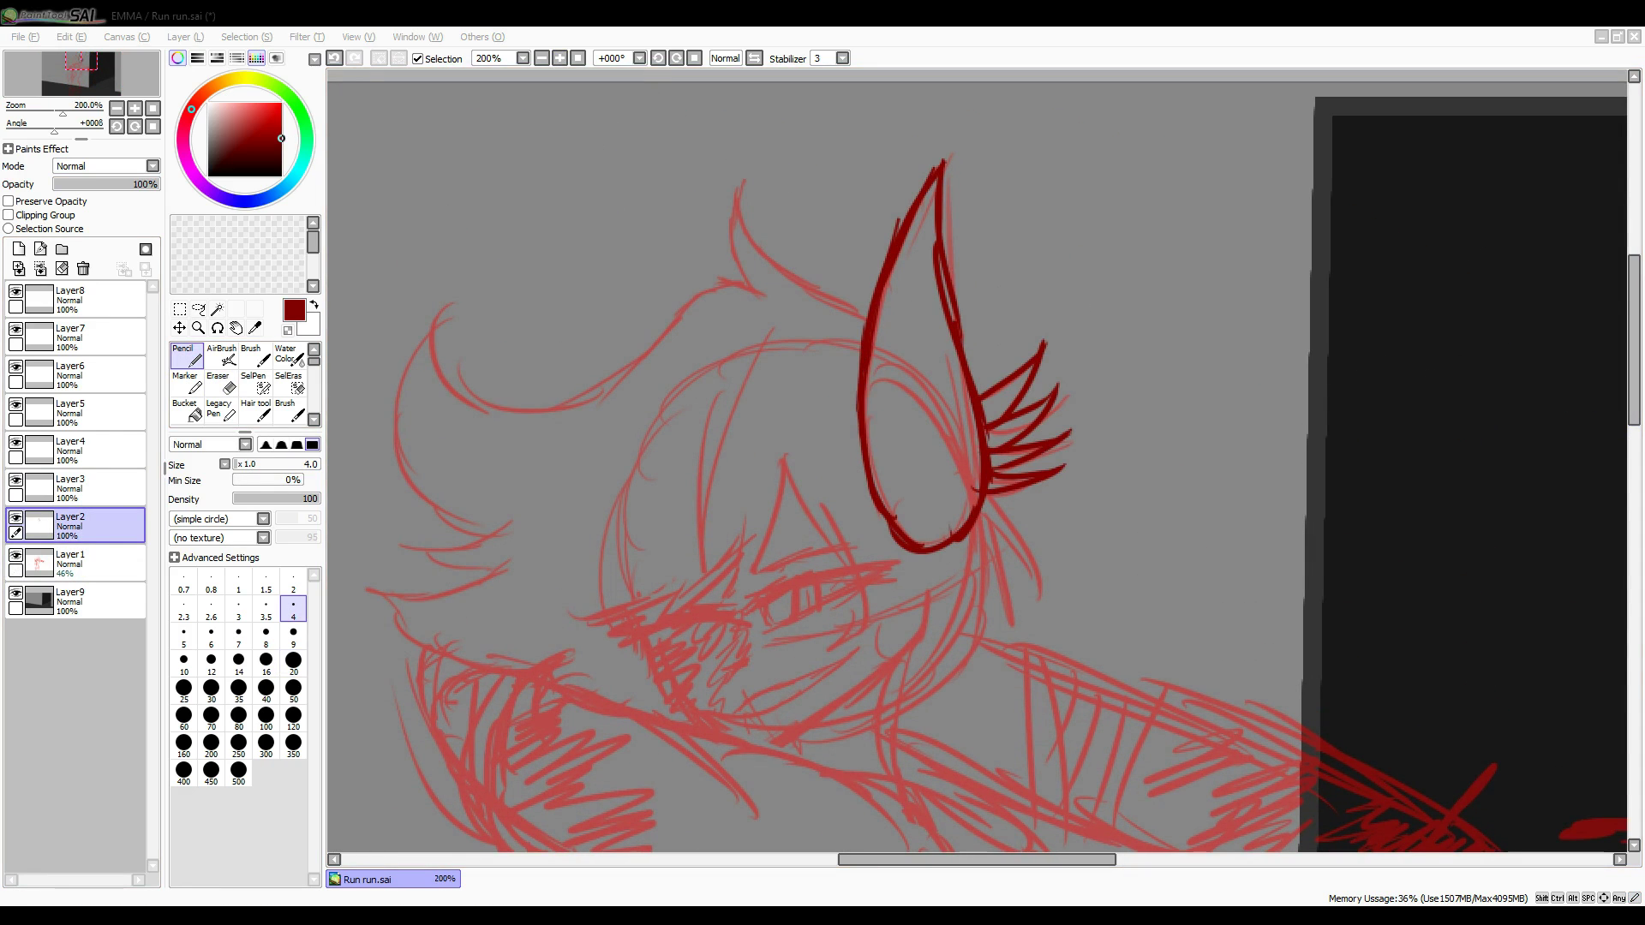
mouse_move(865, 321)
left_mouse_down()
mouse_move(723, 202)
mouse_move(1005, 206)
left_mouse_up()
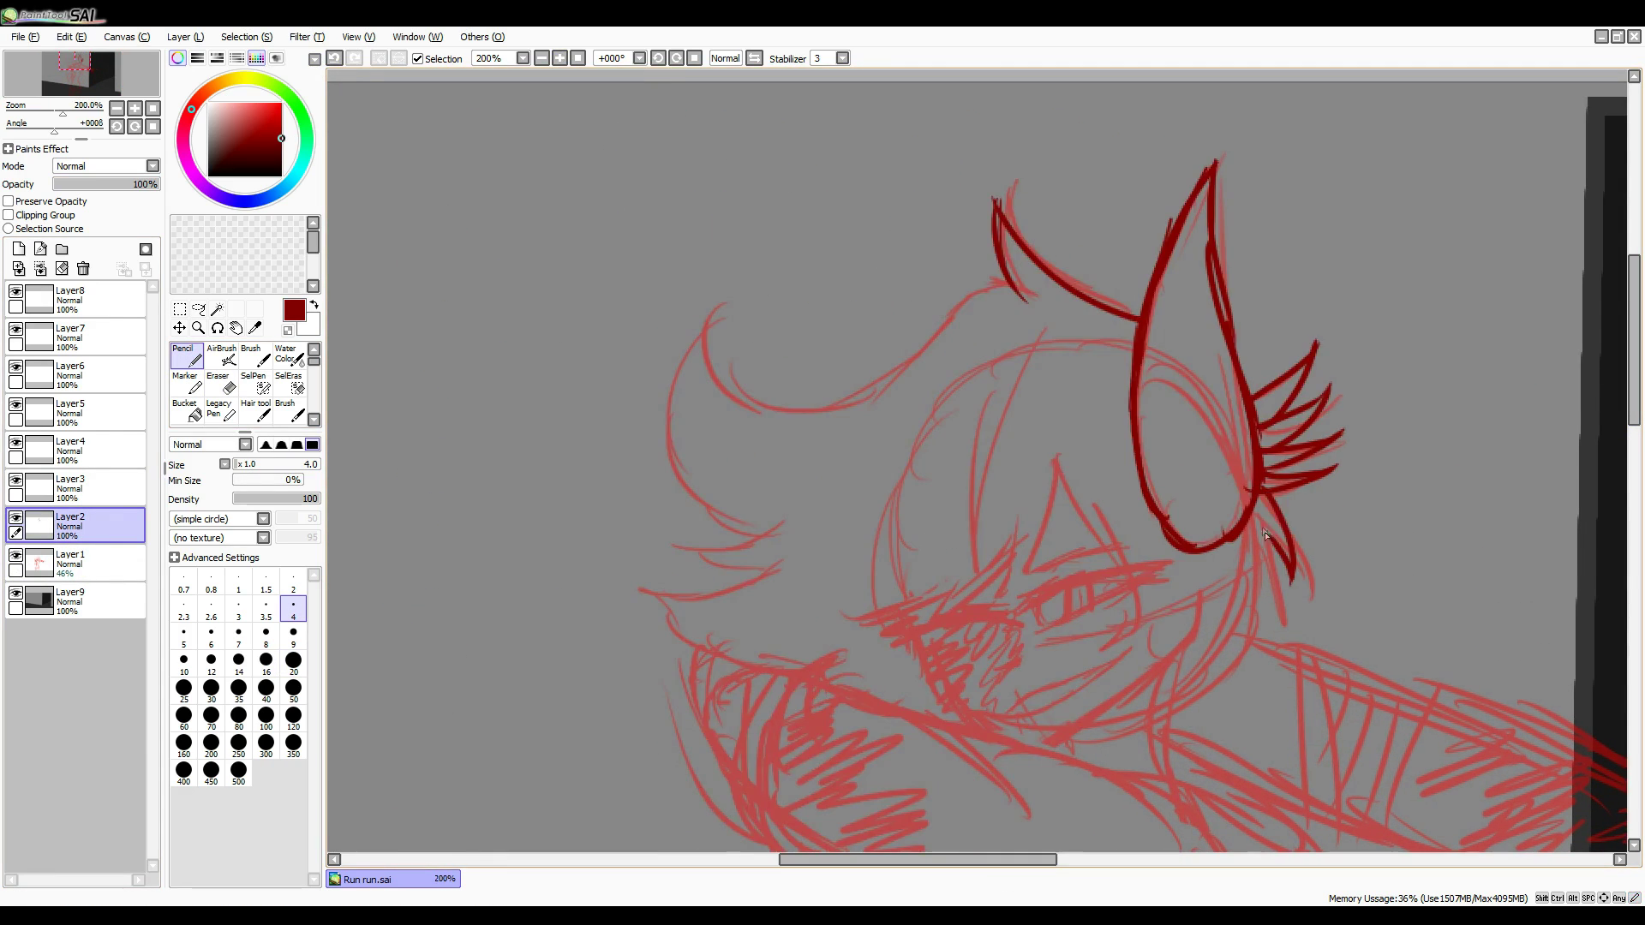
Trace the pointed fringe and the swept hair outline with its flicked tips in dark red over the sketch.
left_click_drag(1056, 461, 960, 634)
left_click_drag(994, 527, 882, 640)
left_click_drag(793, 613, 917, 552)
mouse_move(976, 274)
left_mouse_down()
mouse_move(651, 351)
mouse_move(779, 527)
left_mouse_up()
left_click_drag(619, 583, 835, 658)
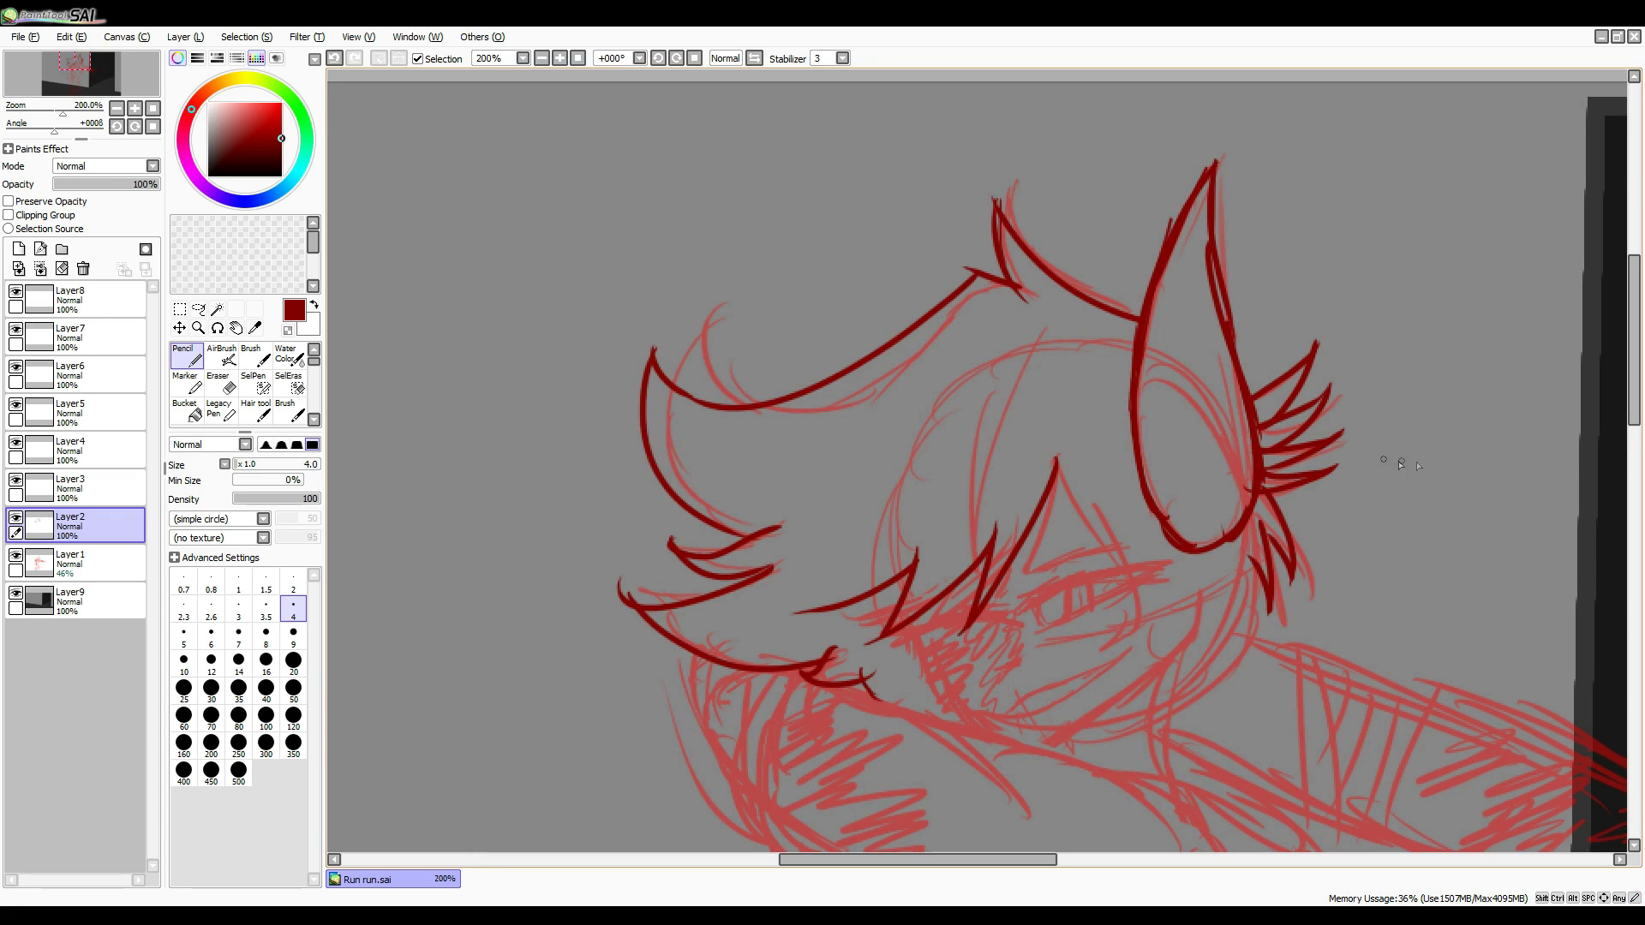
Trace the face with its jaw, fringe edge, eye, shaded cheek and the side lock in dark red.
scroll(1400, 464, "down", 3)
mouse_move(968, 390)
left_mouse_down()
mouse_move(896, 454)
mouse_move(977, 506)
left_mouse_up()
key("ctrl+z")
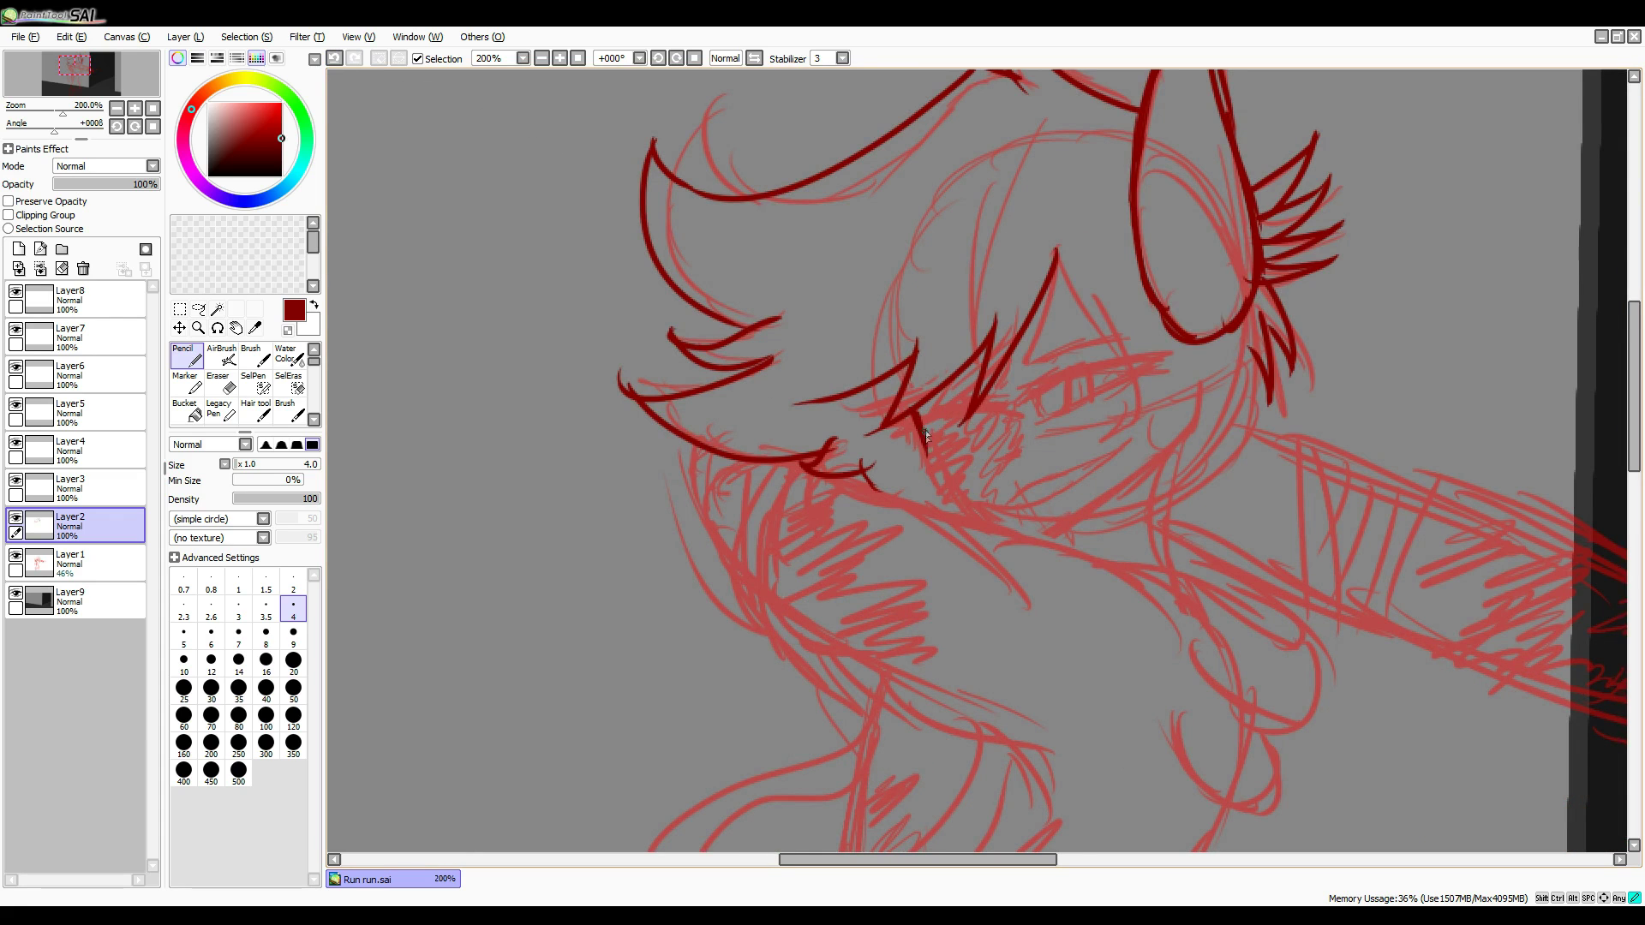
left_click_drag(1166, 390, 1054, 540)
left_click_drag(1056, 253, 1169, 384)
left_click_drag(1257, 358, 1180, 501)
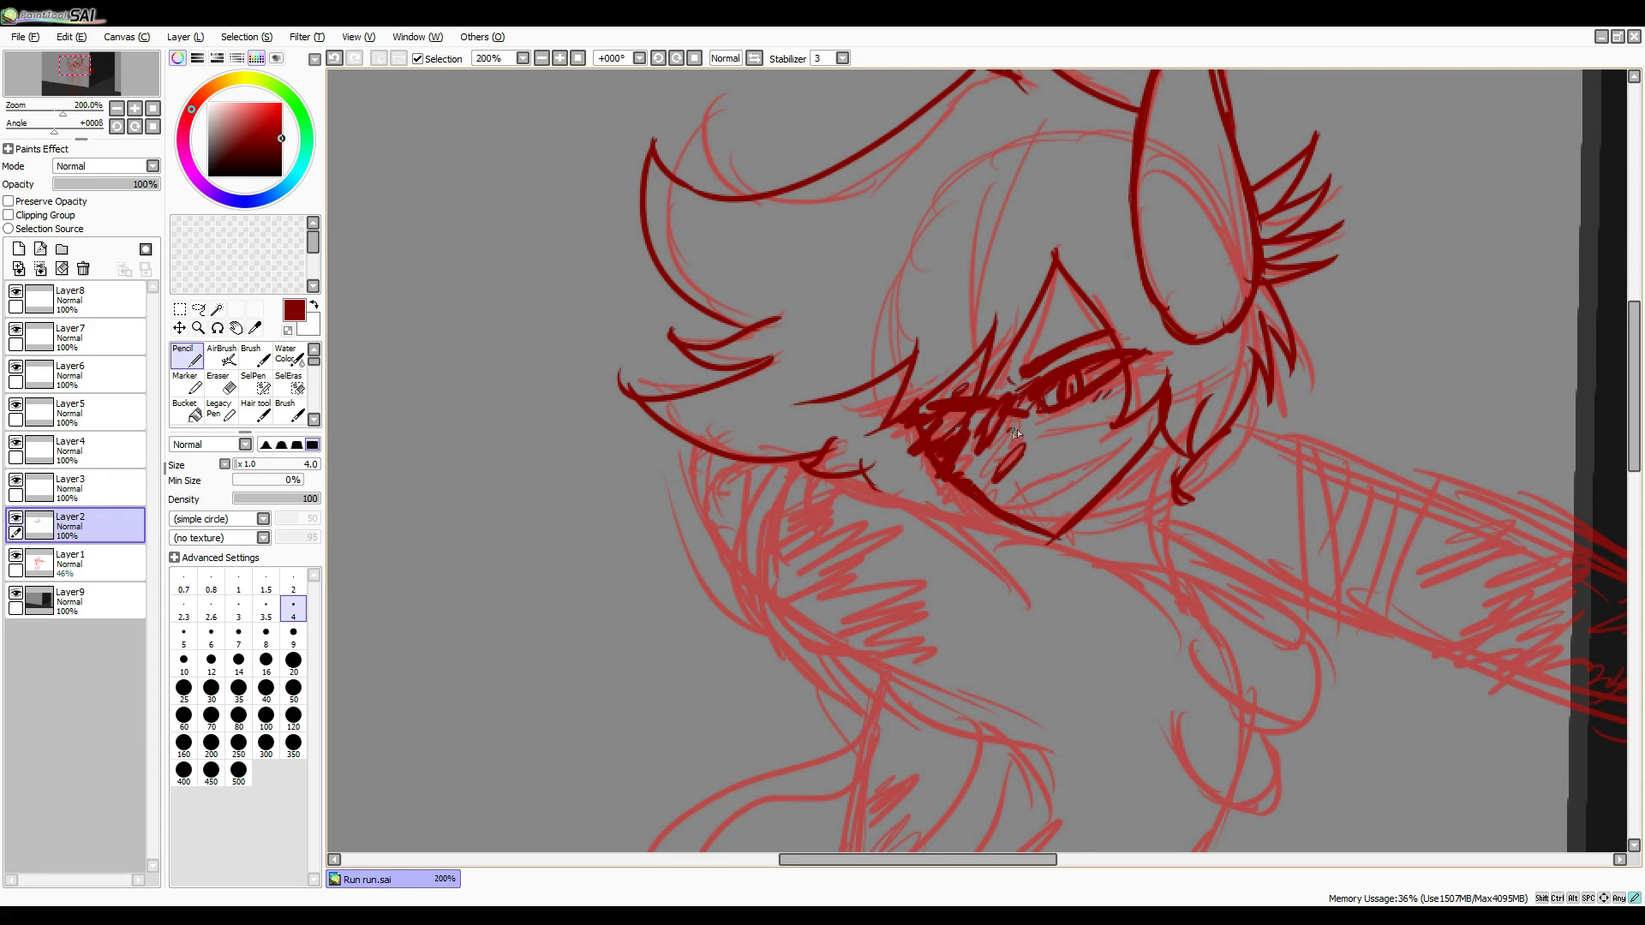
Trace the neck line, the upper edge of the bent arm and the rounded shoulder with its folds.
left_click_drag(1173, 446, 1184, 565)
left_click_drag(1195, 595, 786, 473)
mouse_move(805, 473)
left_mouse_down()
mouse_move(738, 600)
mouse_move(900, 656)
left_mouse_up()
left_click_drag(916, 518, 985, 557)
Trace the overlapping curves of the chest below the bent arm in dark red.
scroll(1189, 378, "down", 3)
left_click_drag(1196, 377, 1307, 441)
left_click_drag(1192, 446, 1310, 441)
left_click_drag(1281, 518, 1264, 574)
left_click_drag(1259, 572, 1233, 583)
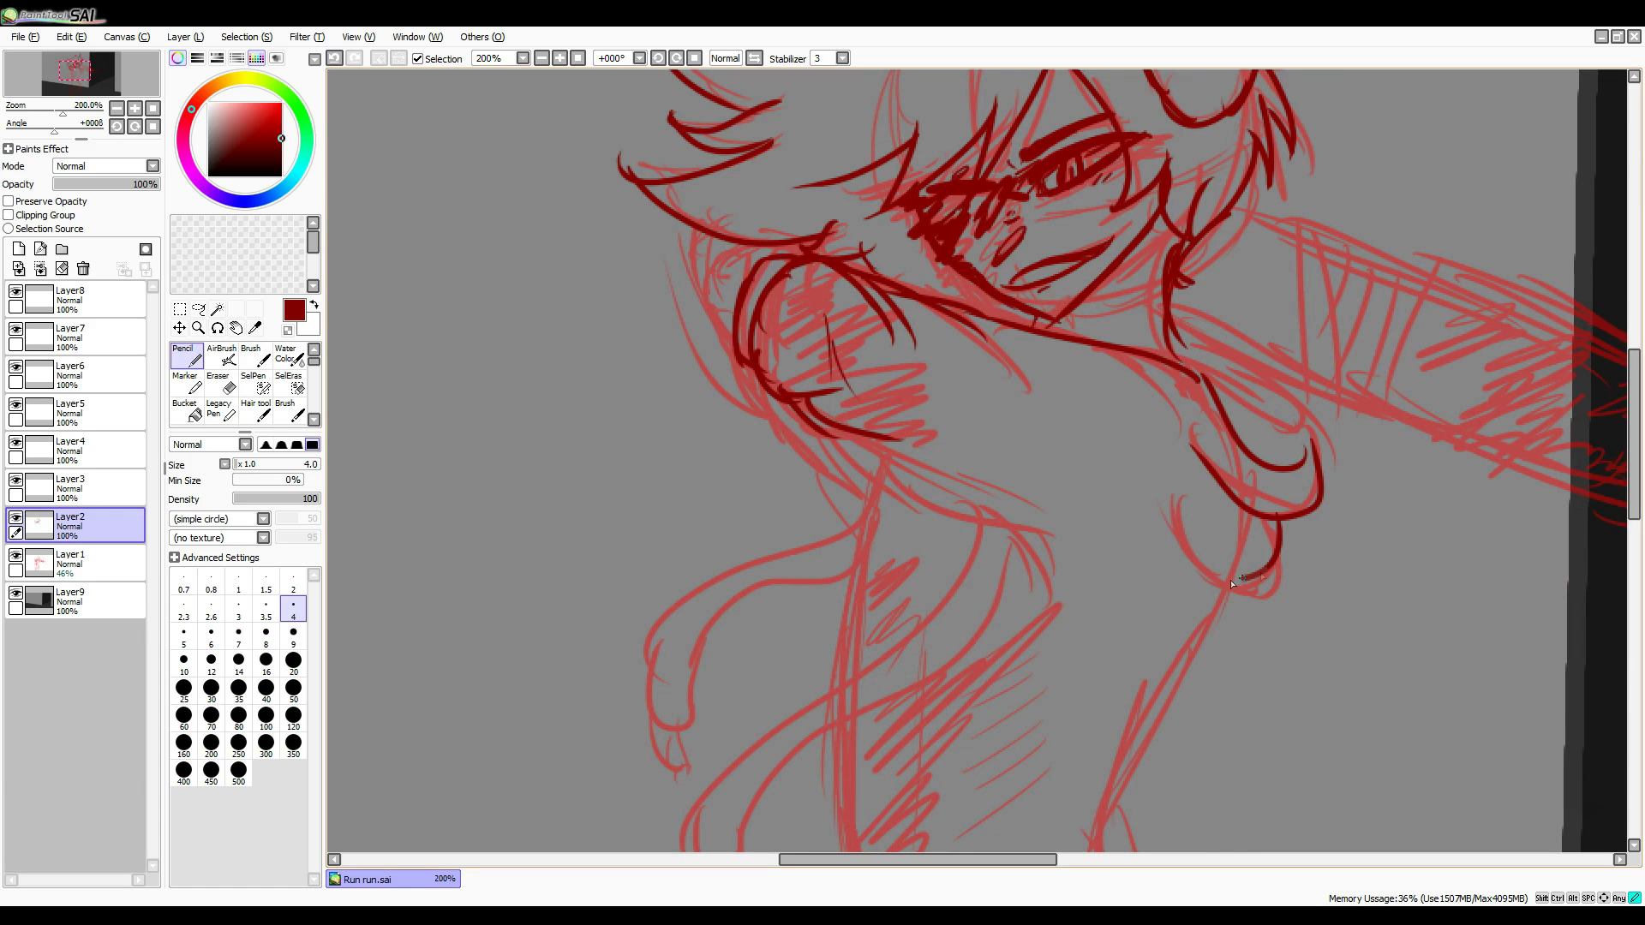
Trace the torso's front edge below the chest, the bent arm's lower edge and the two trailing straps.
scroll(1242, 428, "down", 3)
left_click_drag(1225, 359, 1121, 518)
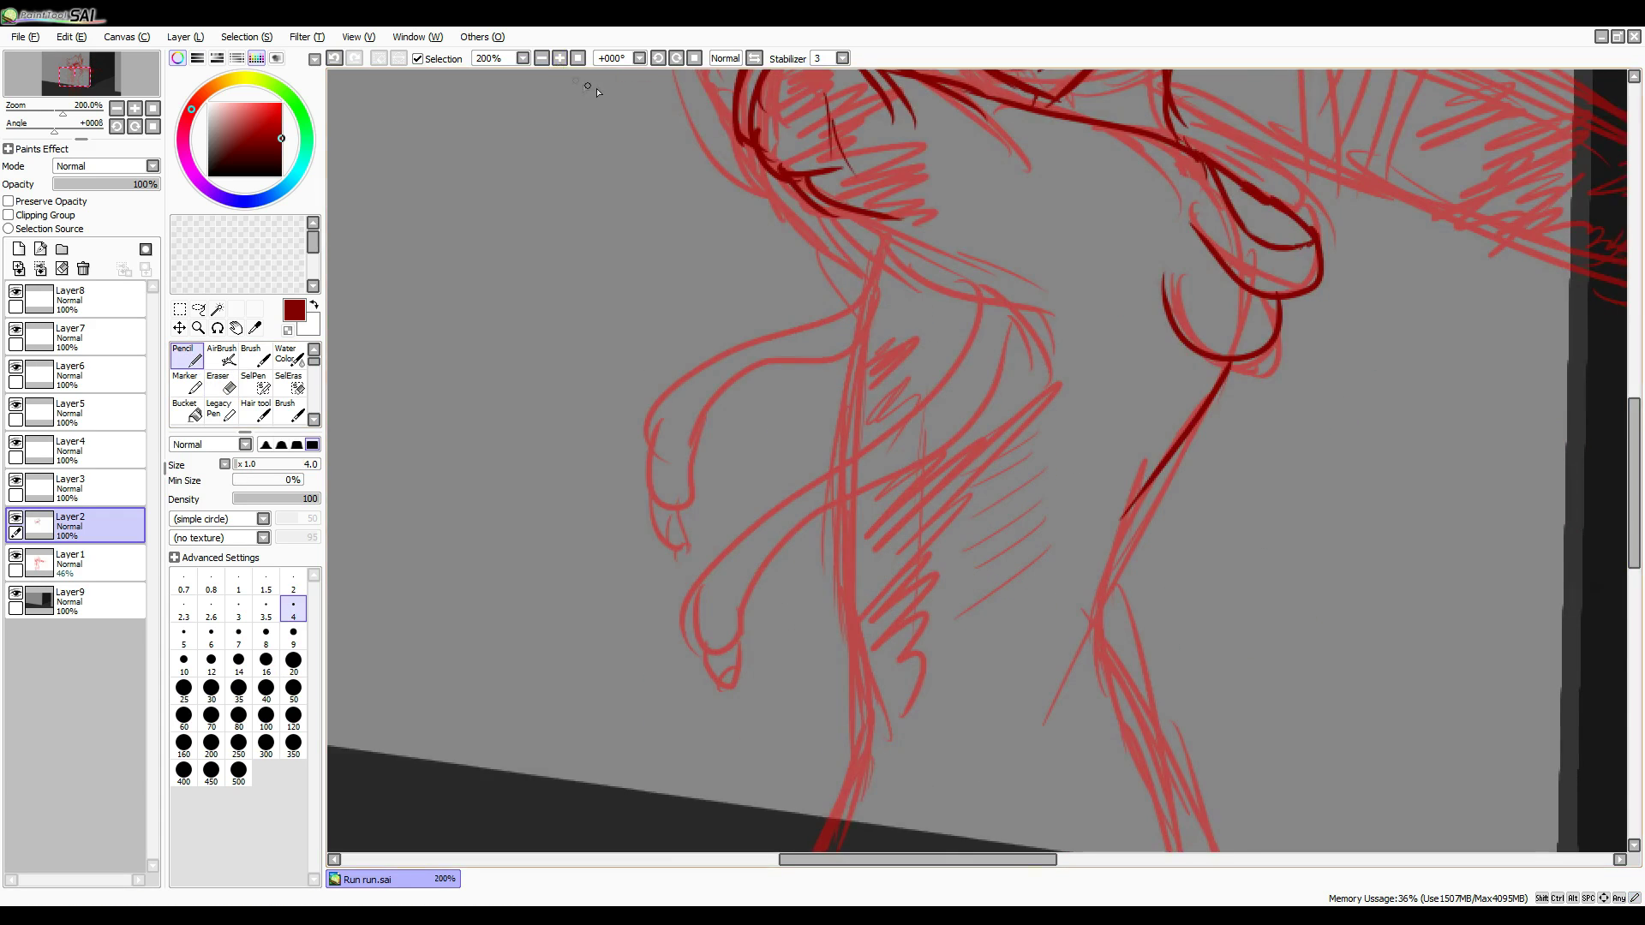
left_click_drag(856, 214, 984, 294)
left_click_drag(1020, 300, 1049, 352)
mouse_move(981, 291)
left_mouse_down()
mouse_move(665, 568)
mouse_move(673, 610)
left_mouse_up()
left_click_drag(873, 240, 847, 316)
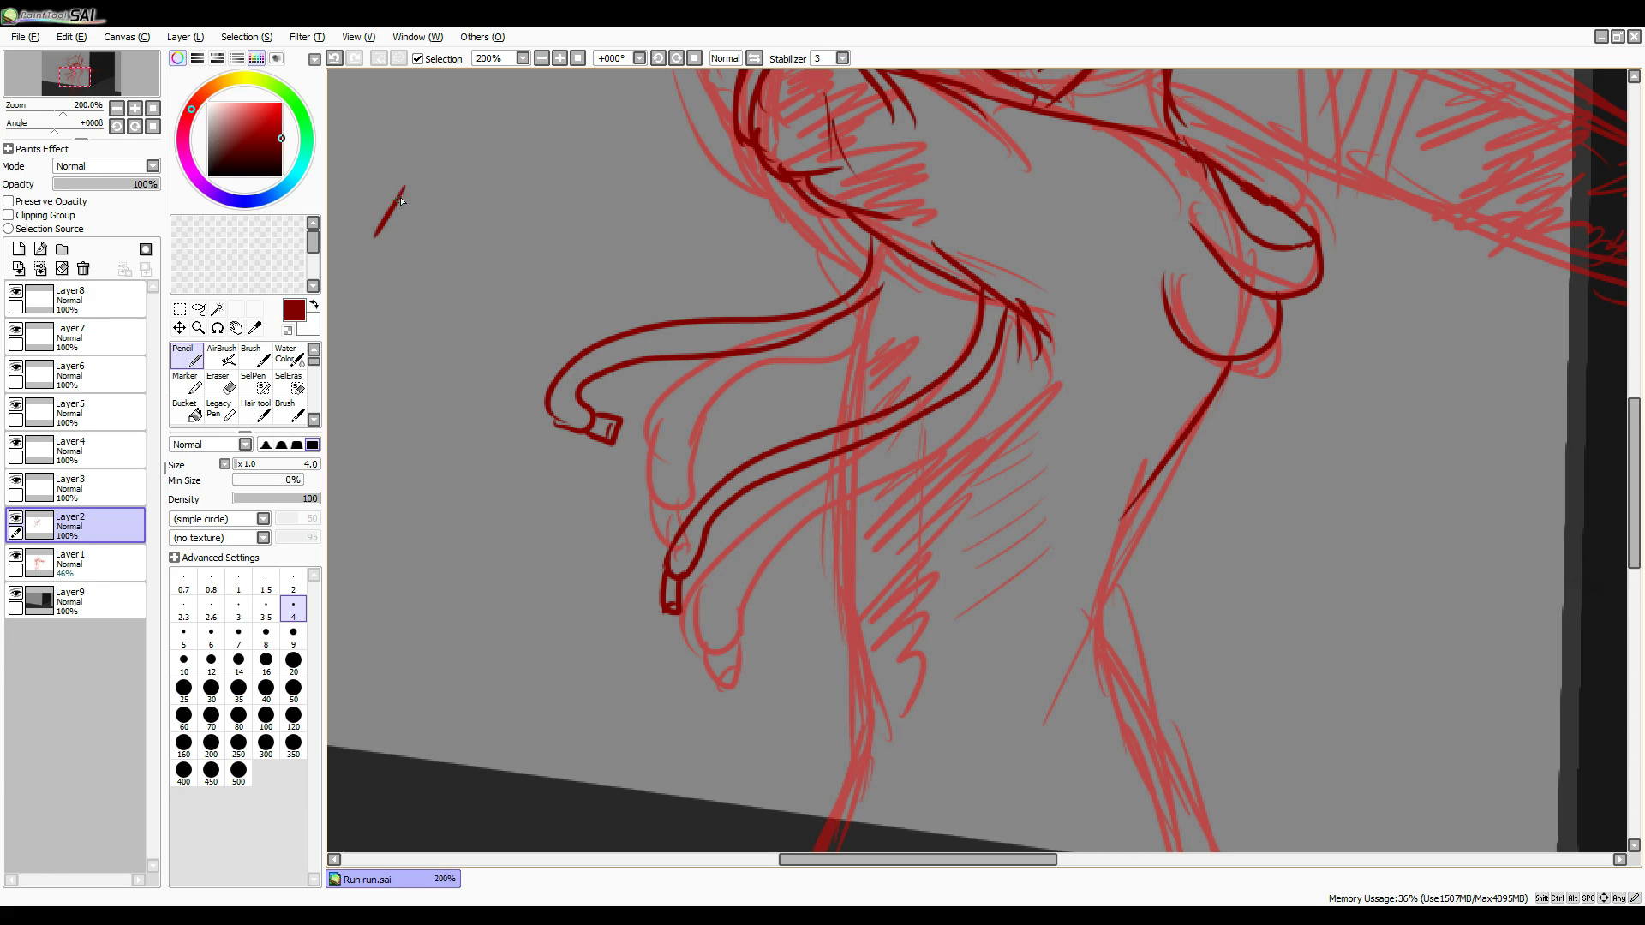
left_click_drag(419, 248, 514, 257)
left_click_drag(549, 232, 591, 244)
left_click_drag(463, 274, 609, 304)
key("e")
mouse_move(368, 197)
left_mouse_down()
mouse_move(521, 356)
mouse_move(569, 294)
left_mouse_up()
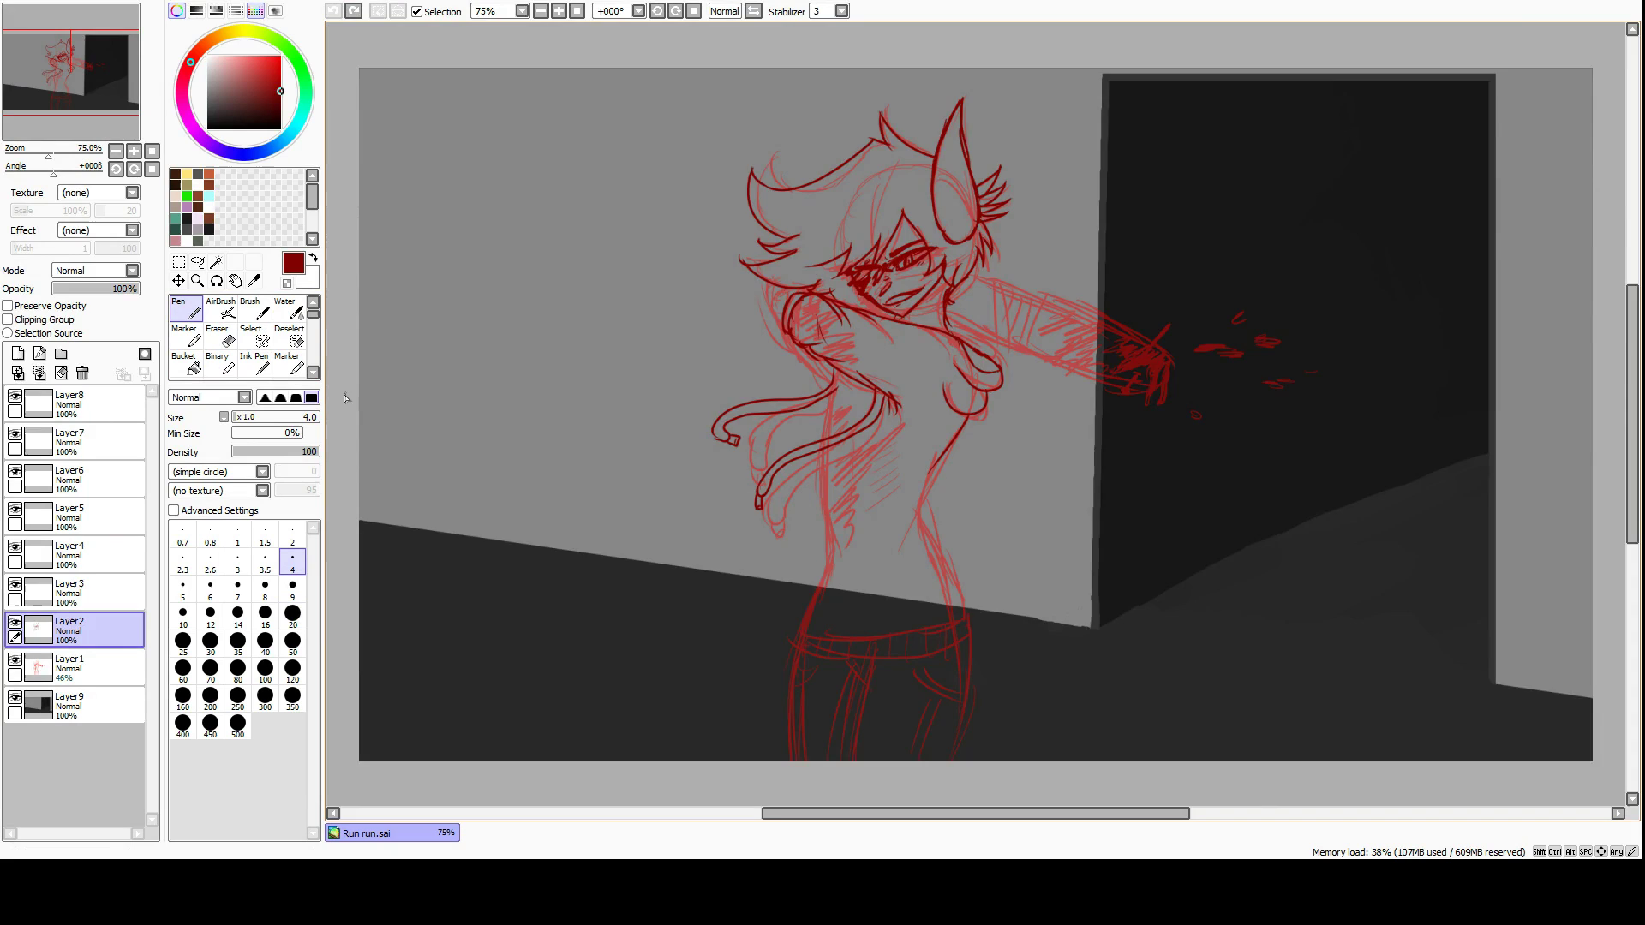
Trace both sides of the torso down past the waist with the size 4 Pen on Layer2.
scroll(345, 398, "up", 3)
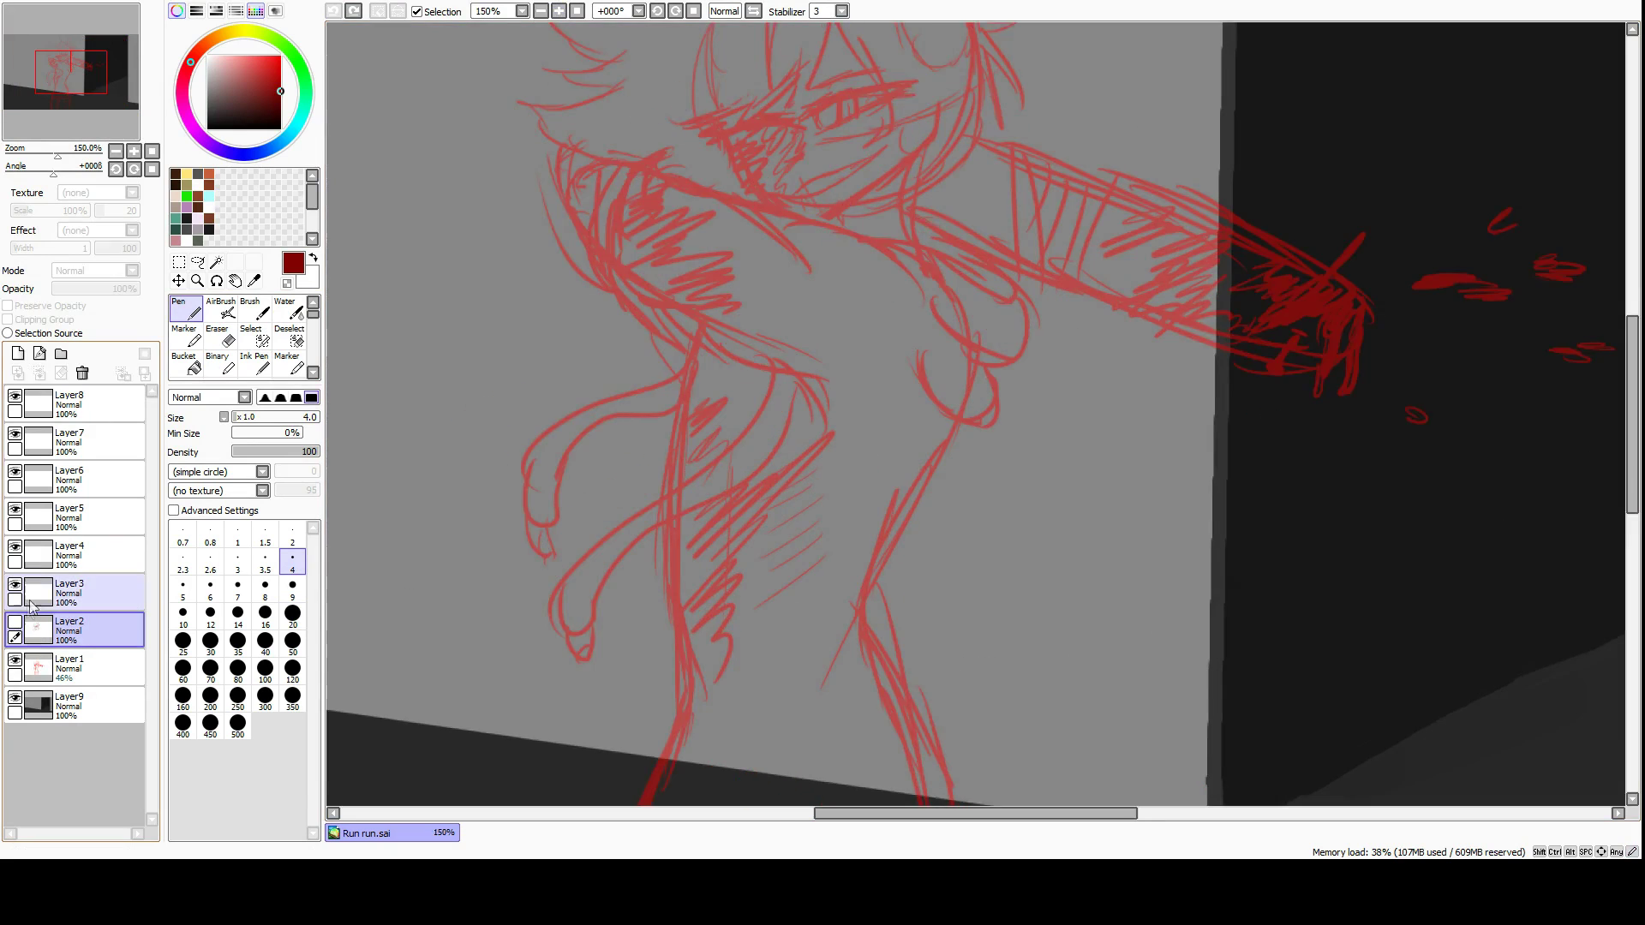
mouse_move(599, 176)
left_mouse_down()
mouse_move(575, 313)
mouse_move(656, 547)
left_mouse_up()
left_click_drag(871, 366, 891, 634)
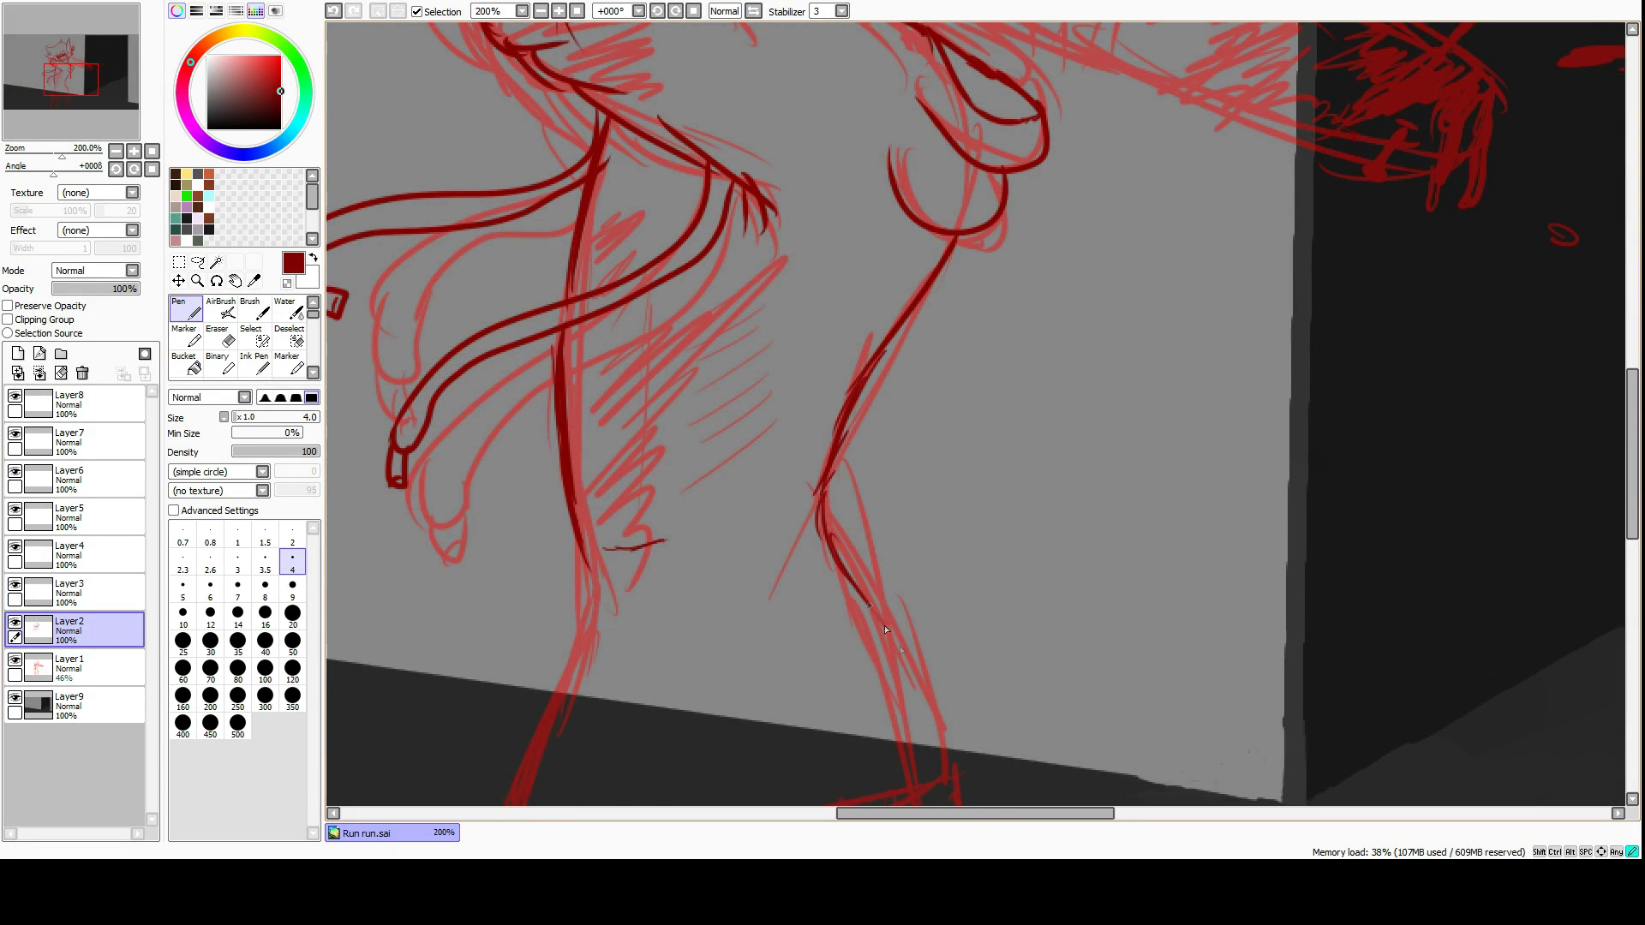
Trace the hips, the ribbed waistband and the trousers with their pockets down to the canvas edge.
scroll(771, 514, "down", 3)
left_click_drag(593, 221, 506, 422)
left_click_drag(909, 314, 947, 421)
left_click_drag(953, 433, 495, 481)
mouse_move(514, 517)
left_mouse_down()
mouse_move(661, 506)
mouse_move(767, 534)
left_mouse_up()
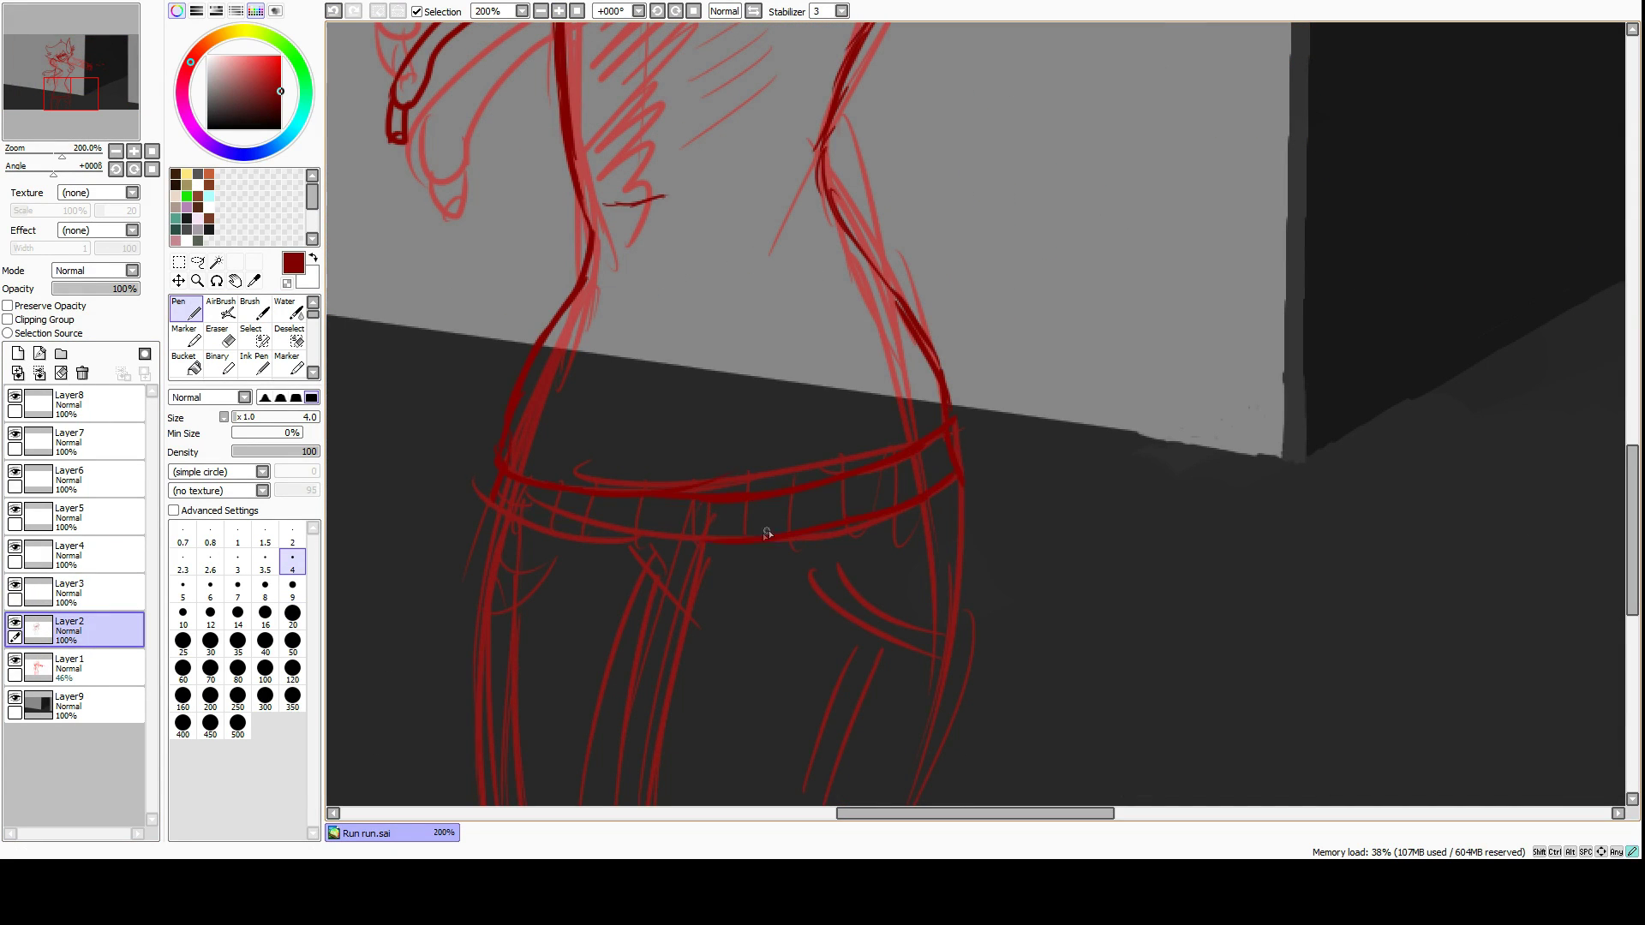
scroll(1046, 434, "down", 2)
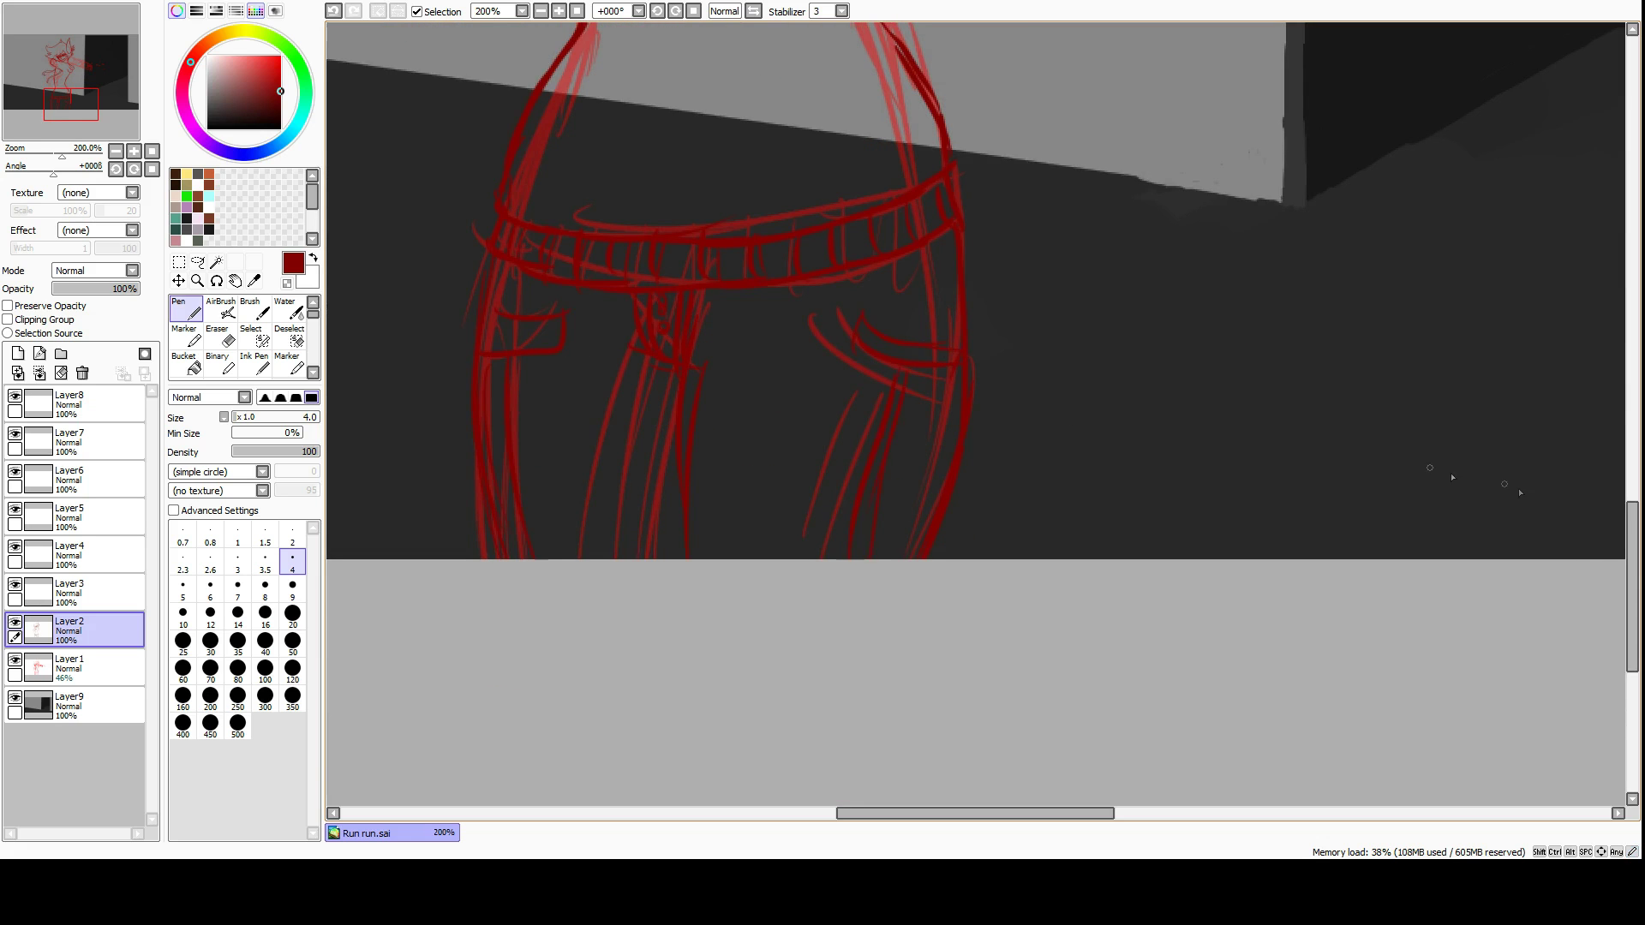
Trace the outstretched arm with its bandage lines, hatched hand, drips and splatters, plus the outer sleeve behind the other shoulder.
key("minus")
scroll(967, 412, "up", 6)
scroll(968, 412, "down", 6)
scroll(968, 412, "up", 6)
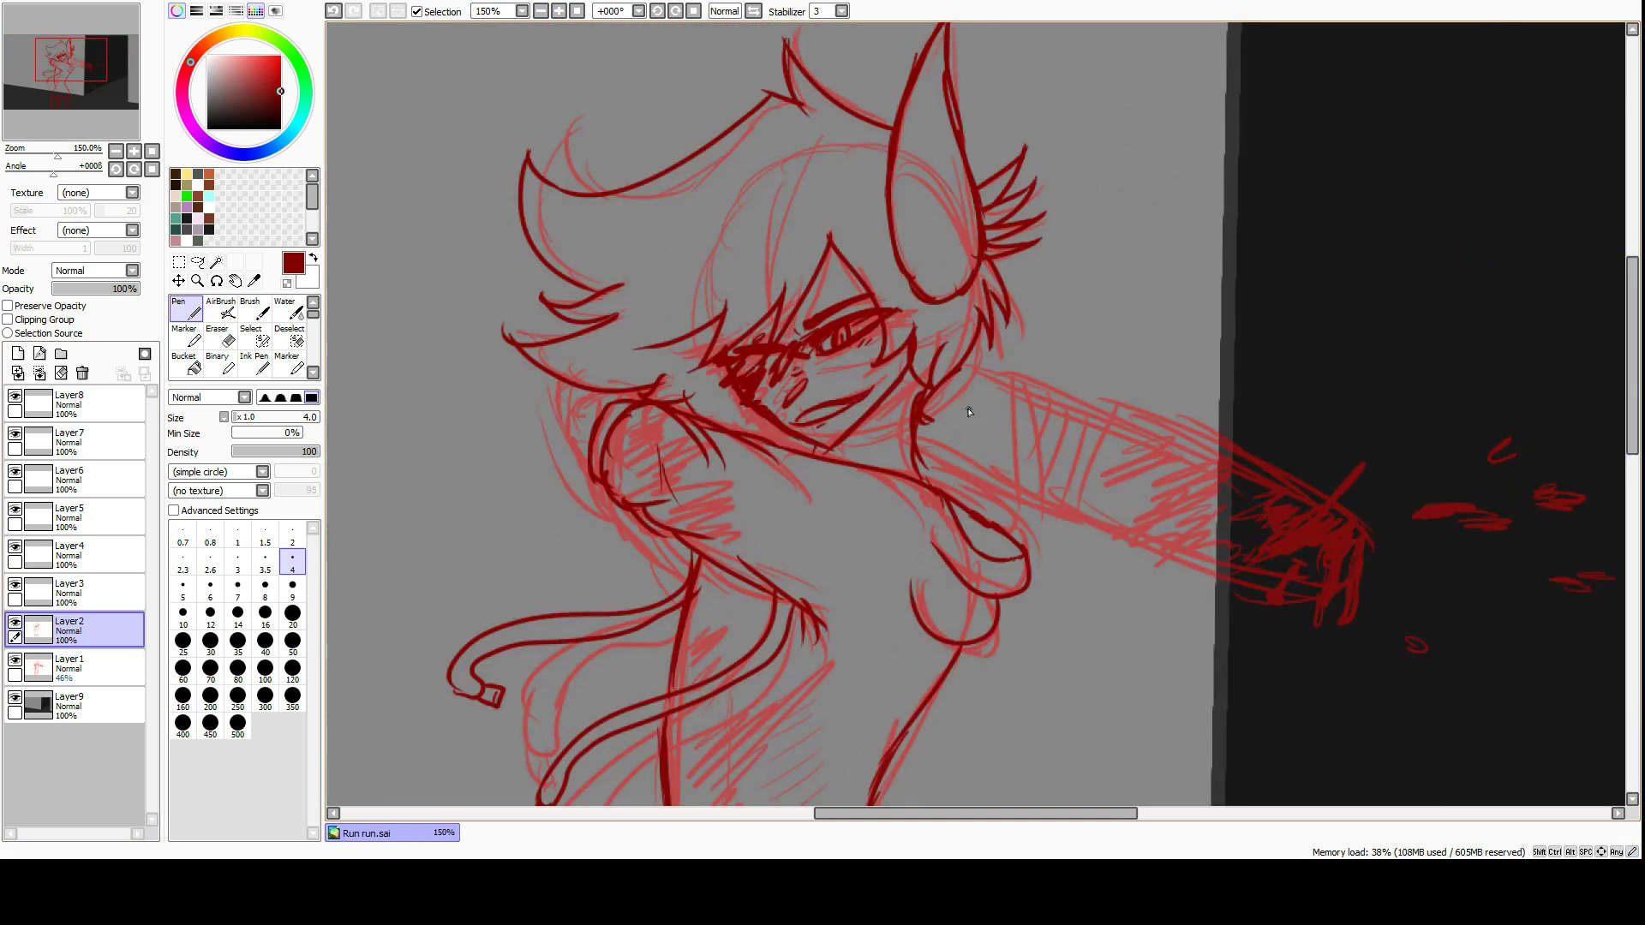
left_click_drag(950, 364, 1231, 432)
left_click_drag(917, 433, 1230, 561)
left_click_drag(1043, 411, 1285, 467)
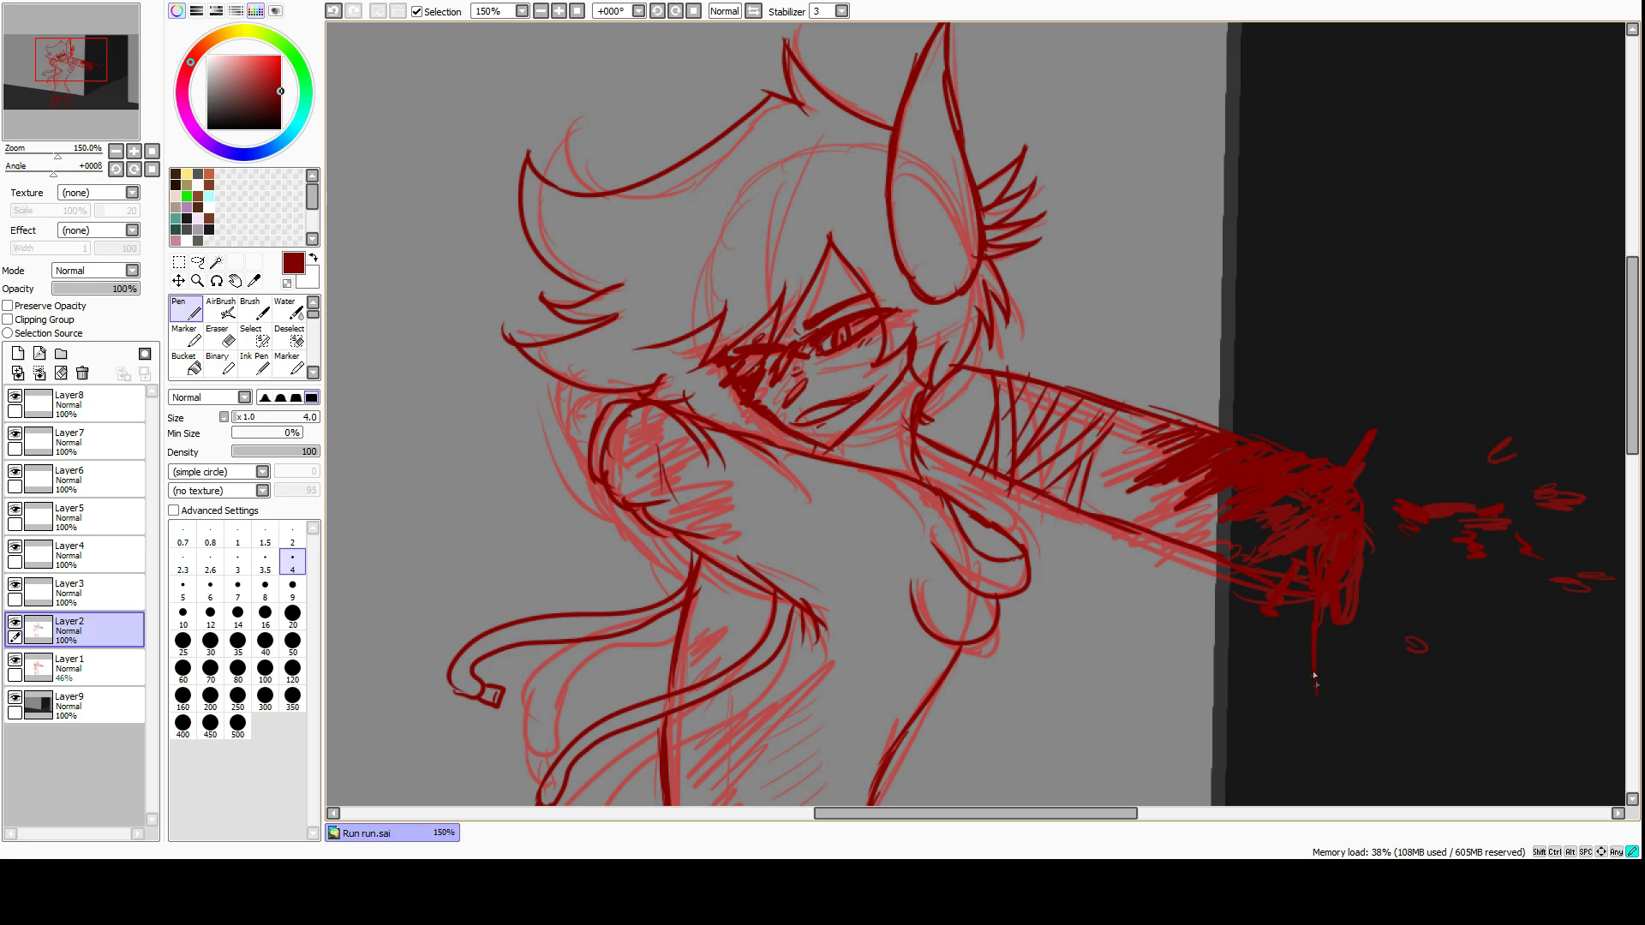
scroll(1576, 451, "up", 2)
left_click_drag(565, 454, 589, 503)
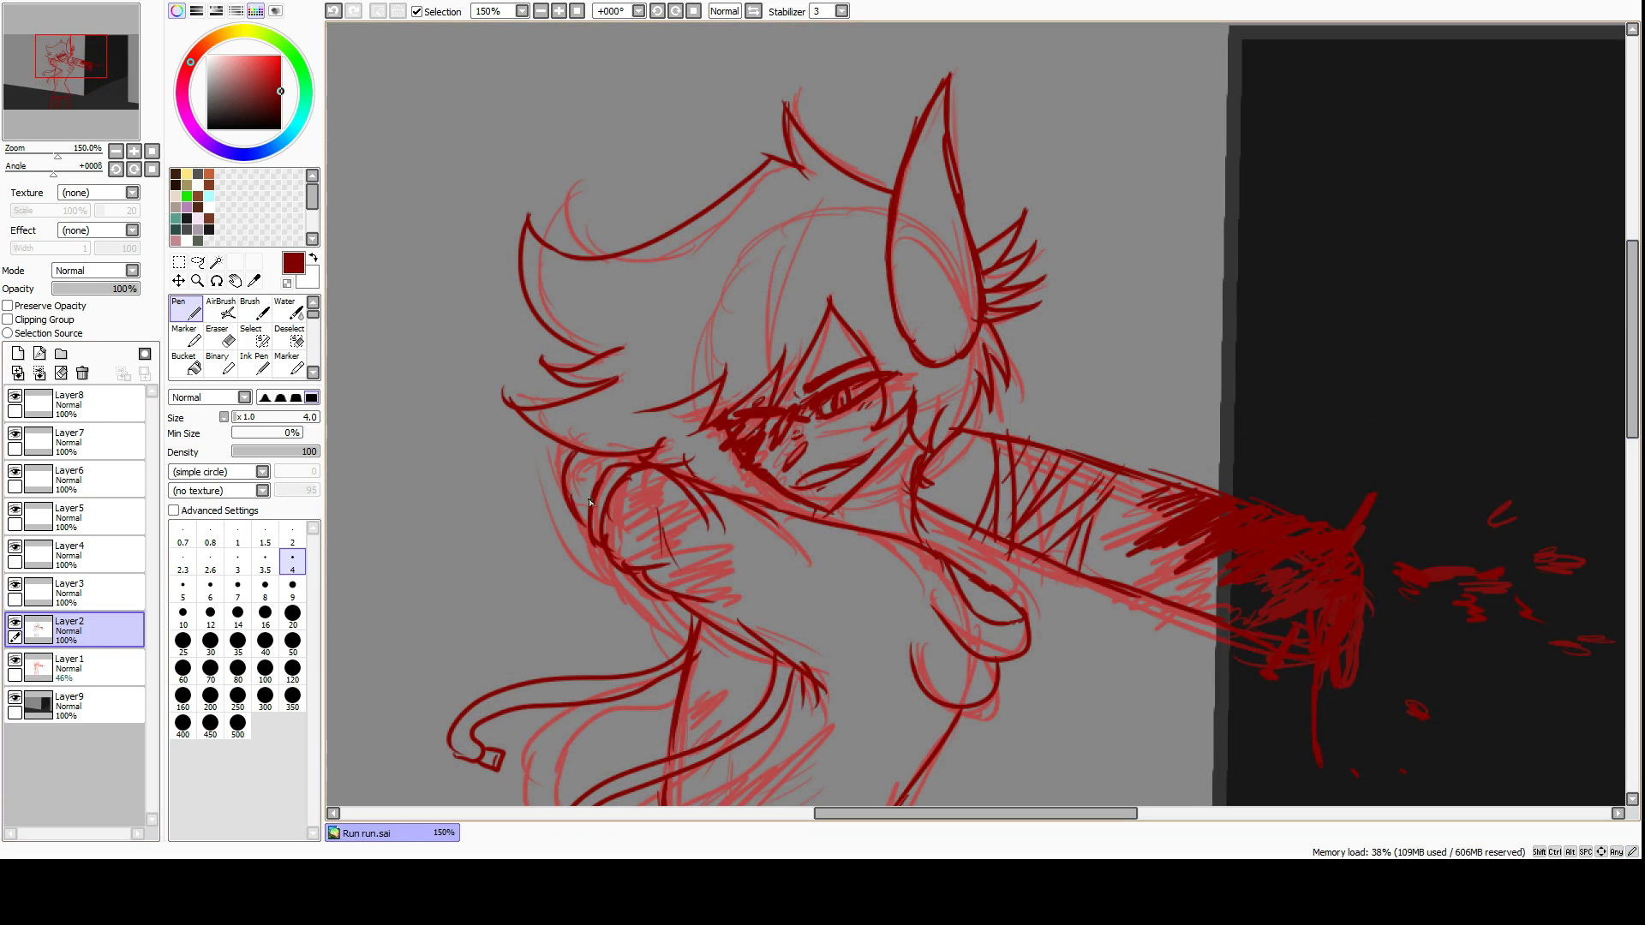
Hide Layer1, add the second pointed ear on the head, and hatch the collar and the side of the torso.
left_click(14, 659)
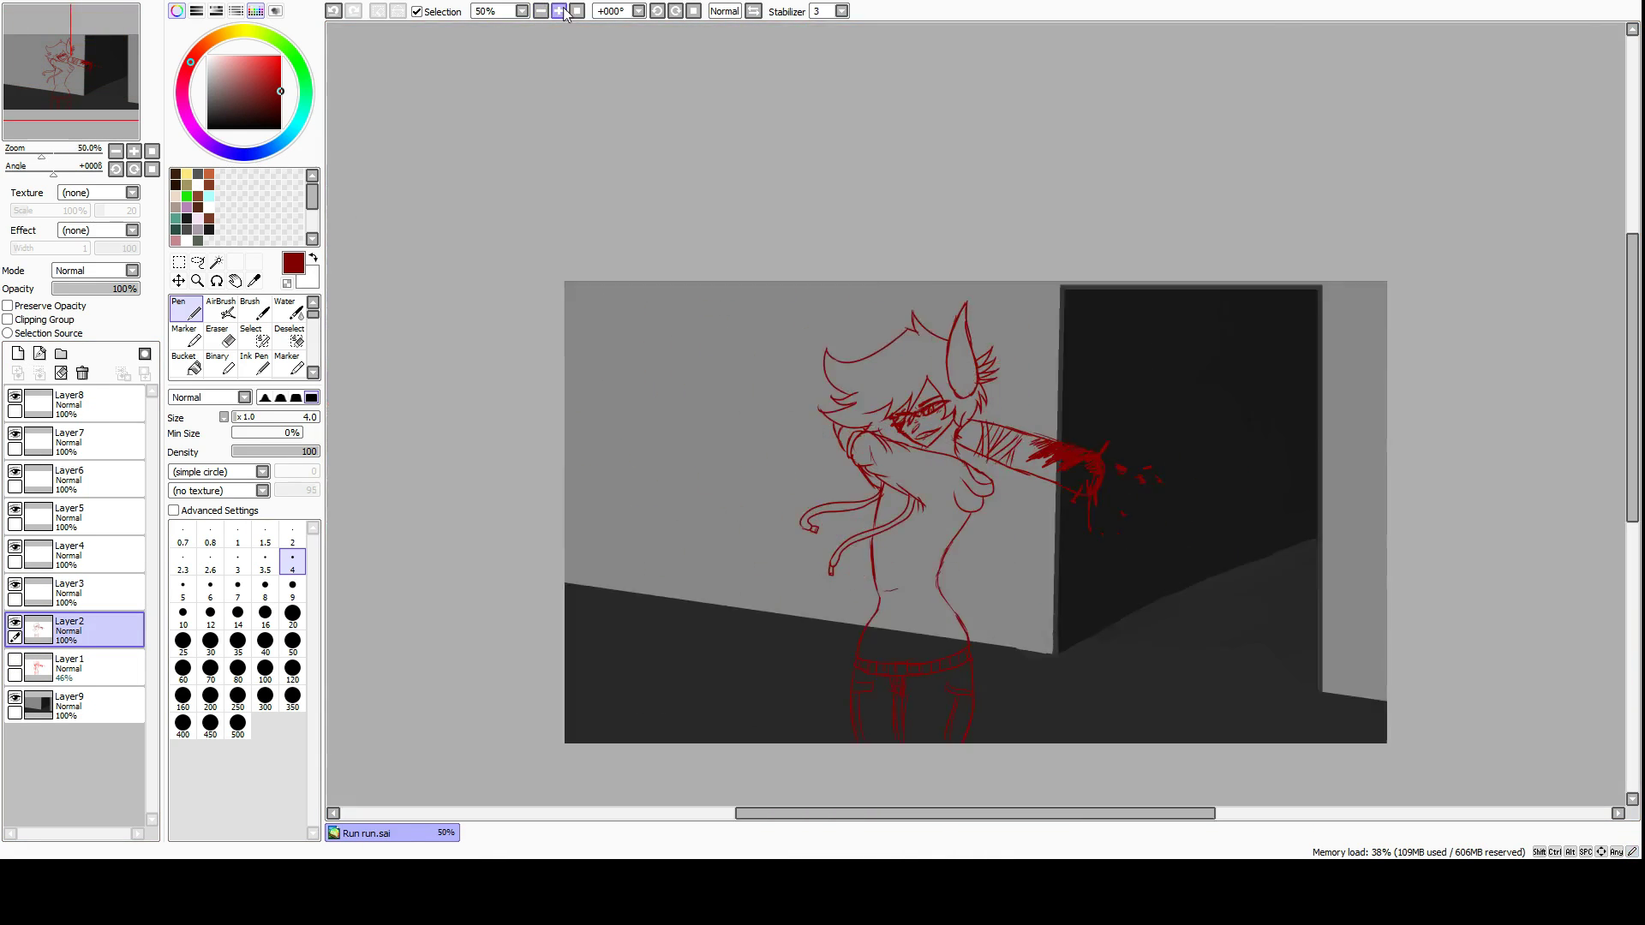
left_click_drag(649, 97, 655, 134)
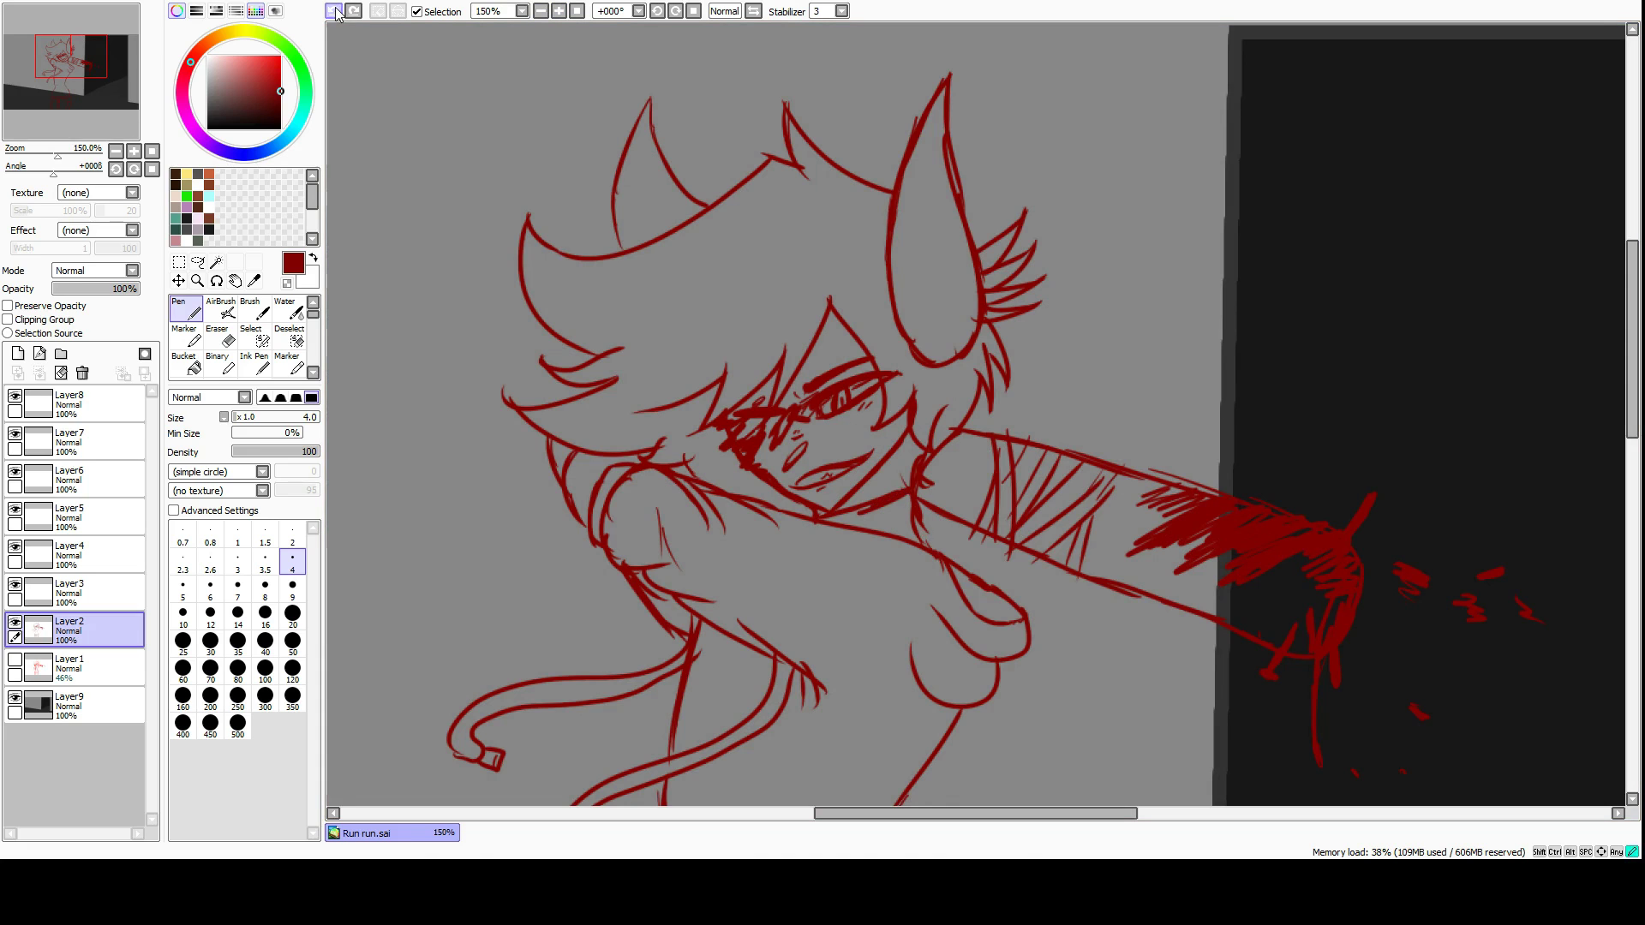
left_click_drag(910, 496, 859, 505)
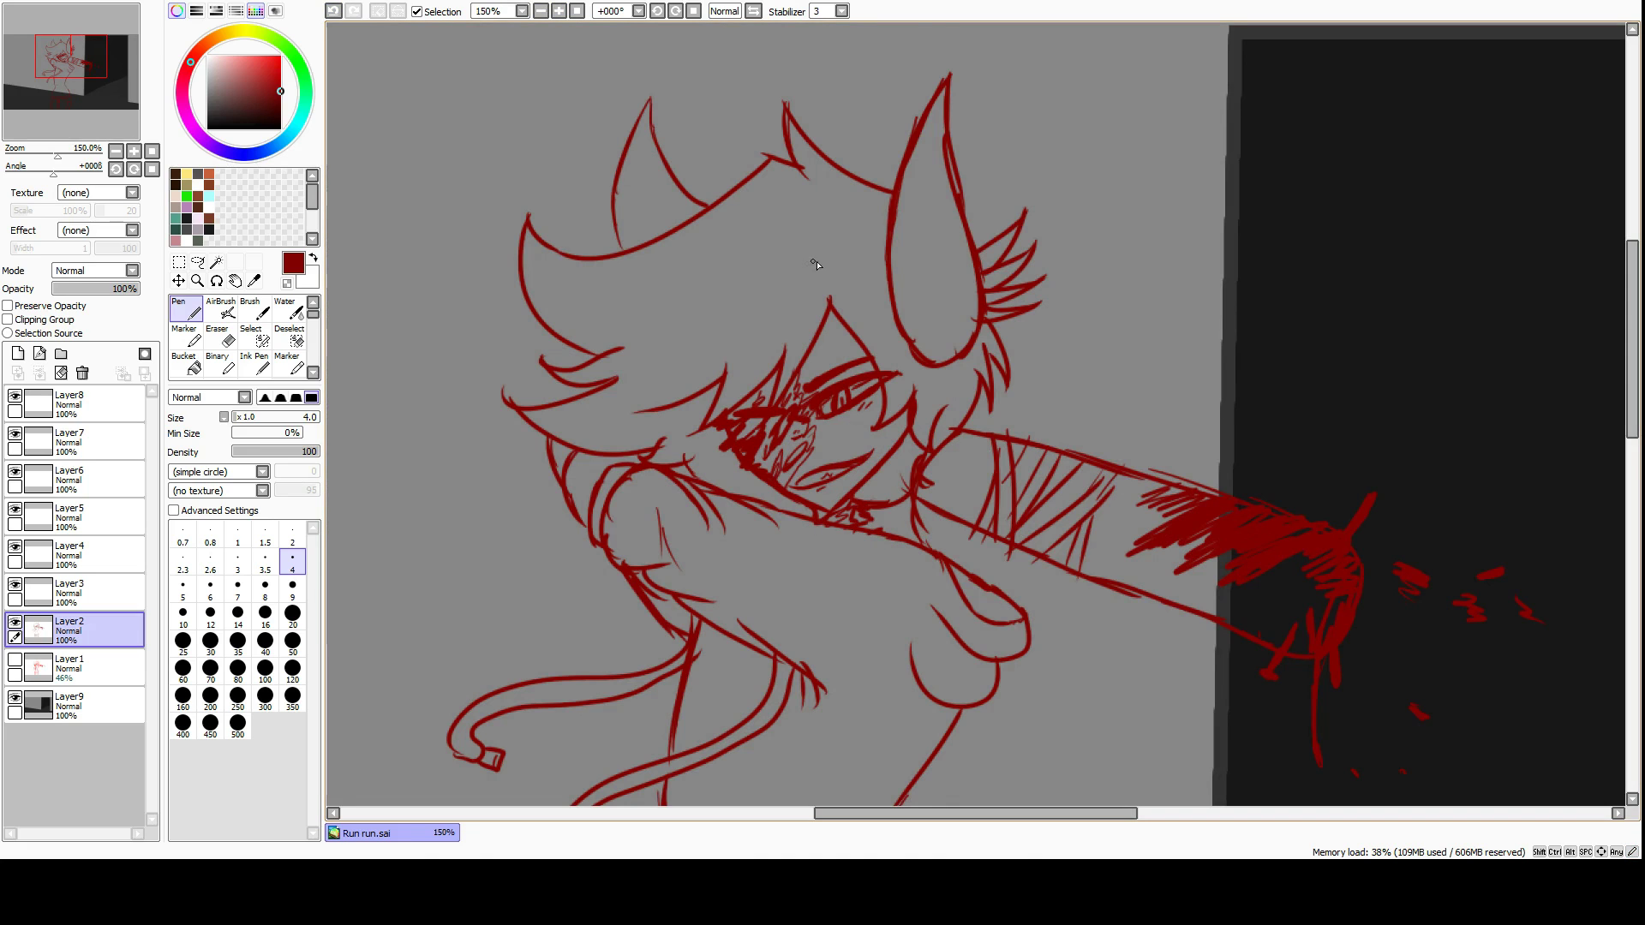
scroll(815, 265, "down", 5)
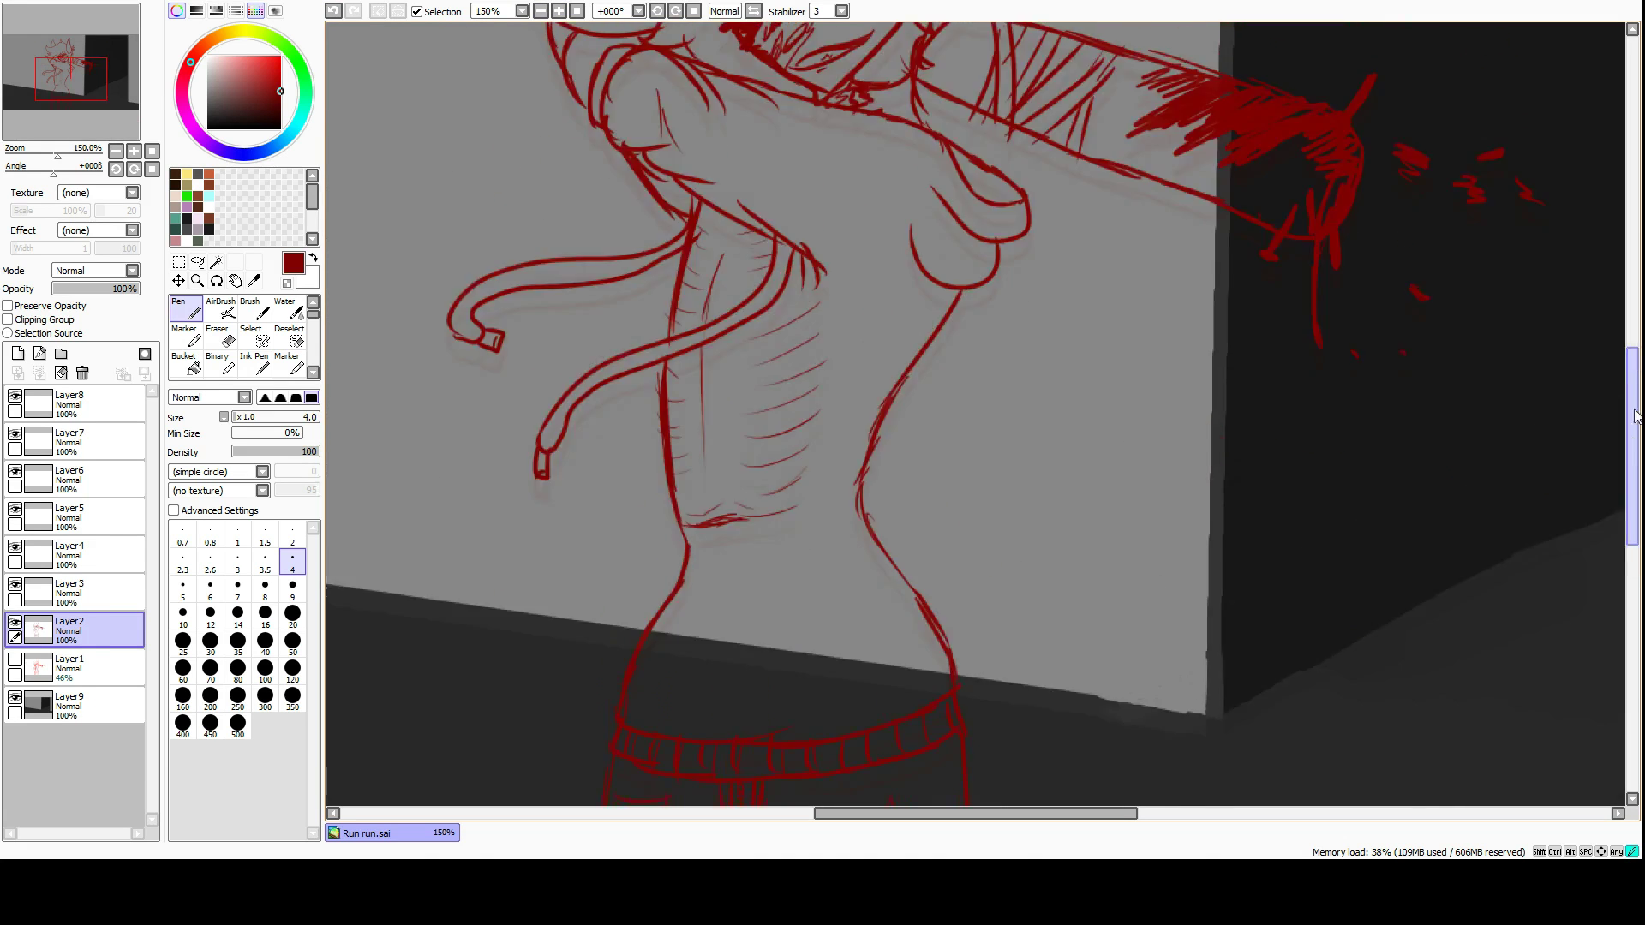
Set Layer2's opacity to 61% and select Layer3 with black as the drawing colour.
scroll(738, 281, "up", 5)
left_click_drag(137, 288, 105, 289)
left_click(68, 591)
left_click(281, 128)
left_click_drag(413, 236, 454, 206)
left_click_drag(470, 216, 495, 203)
left_click_drag(517, 202, 564, 199)
left_click_drag(489, 242, 494, 298)
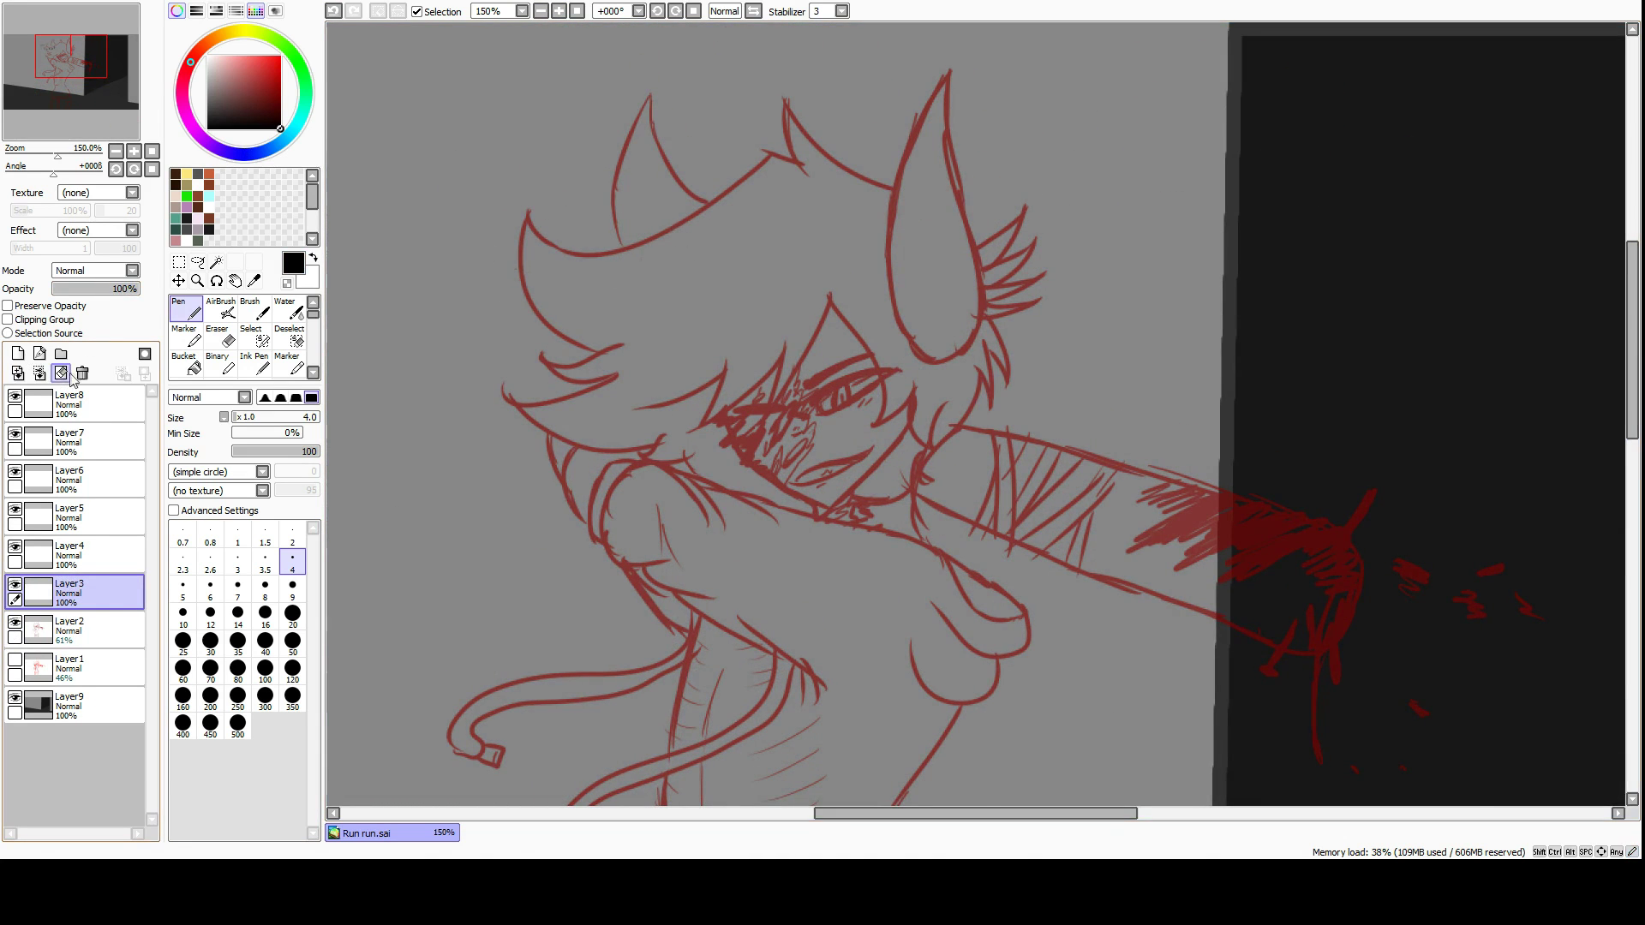
Ink the eye, the lid crease above it and the small open mouth in black on Layer3.
key("ctrl+plus")
mouse_move(644, 400)
left_mouse_down()
mouse_move(659, 375)
mouse_move(827, 322)
mouse_move(664, 421)
left_mouse_up()
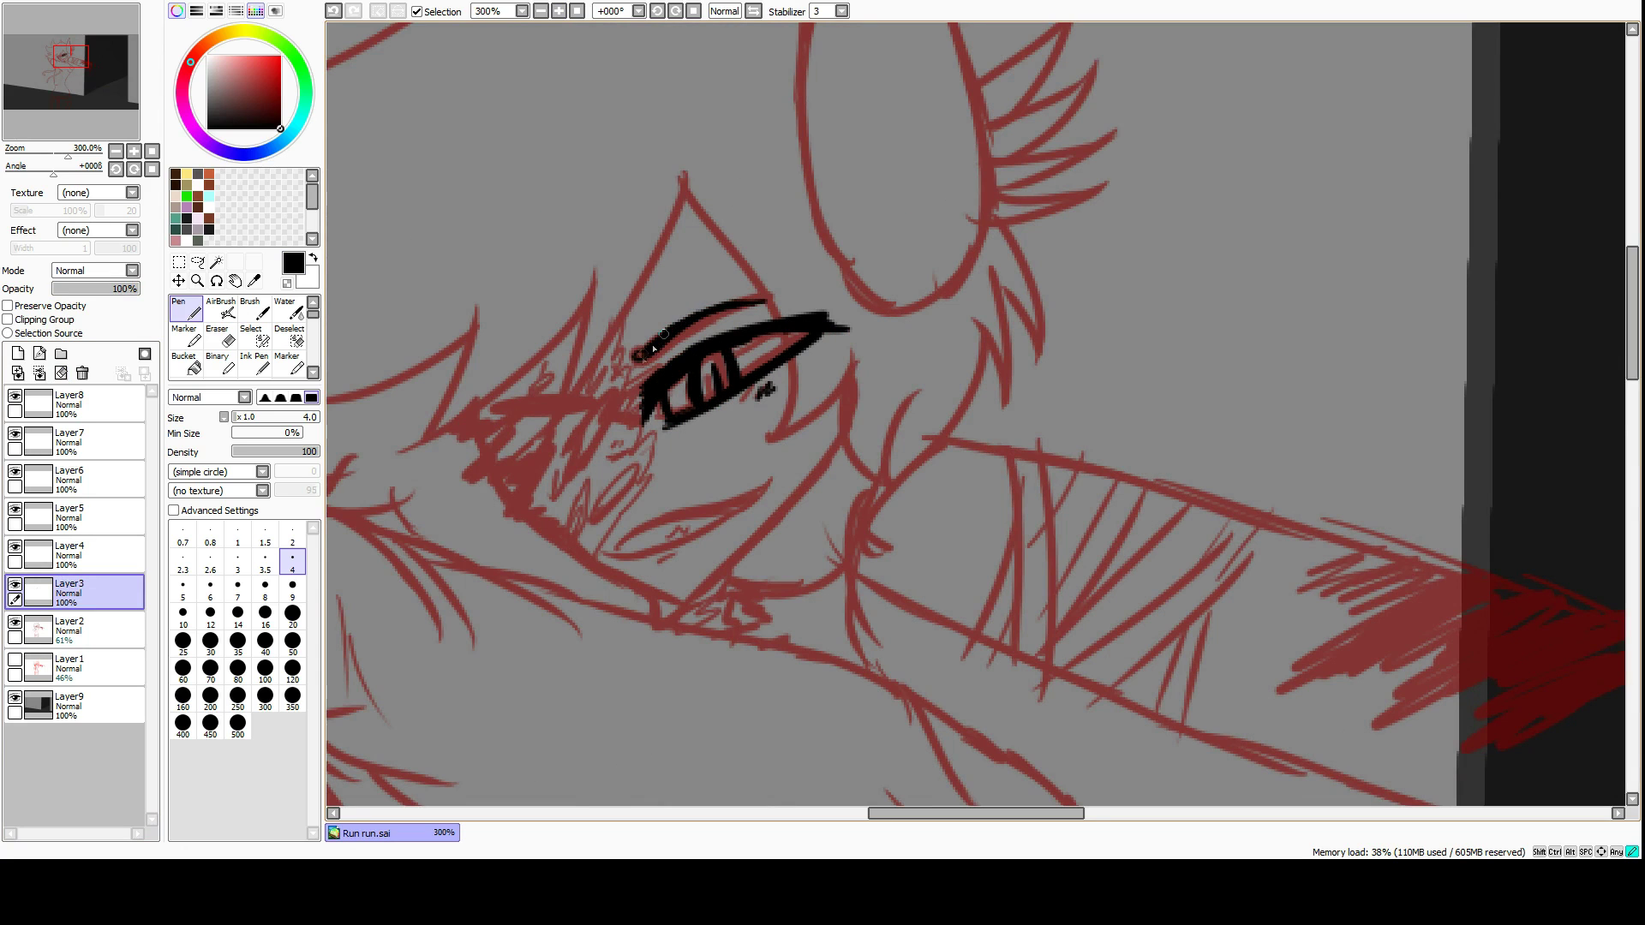
scroll(723, 545, "left", 5)
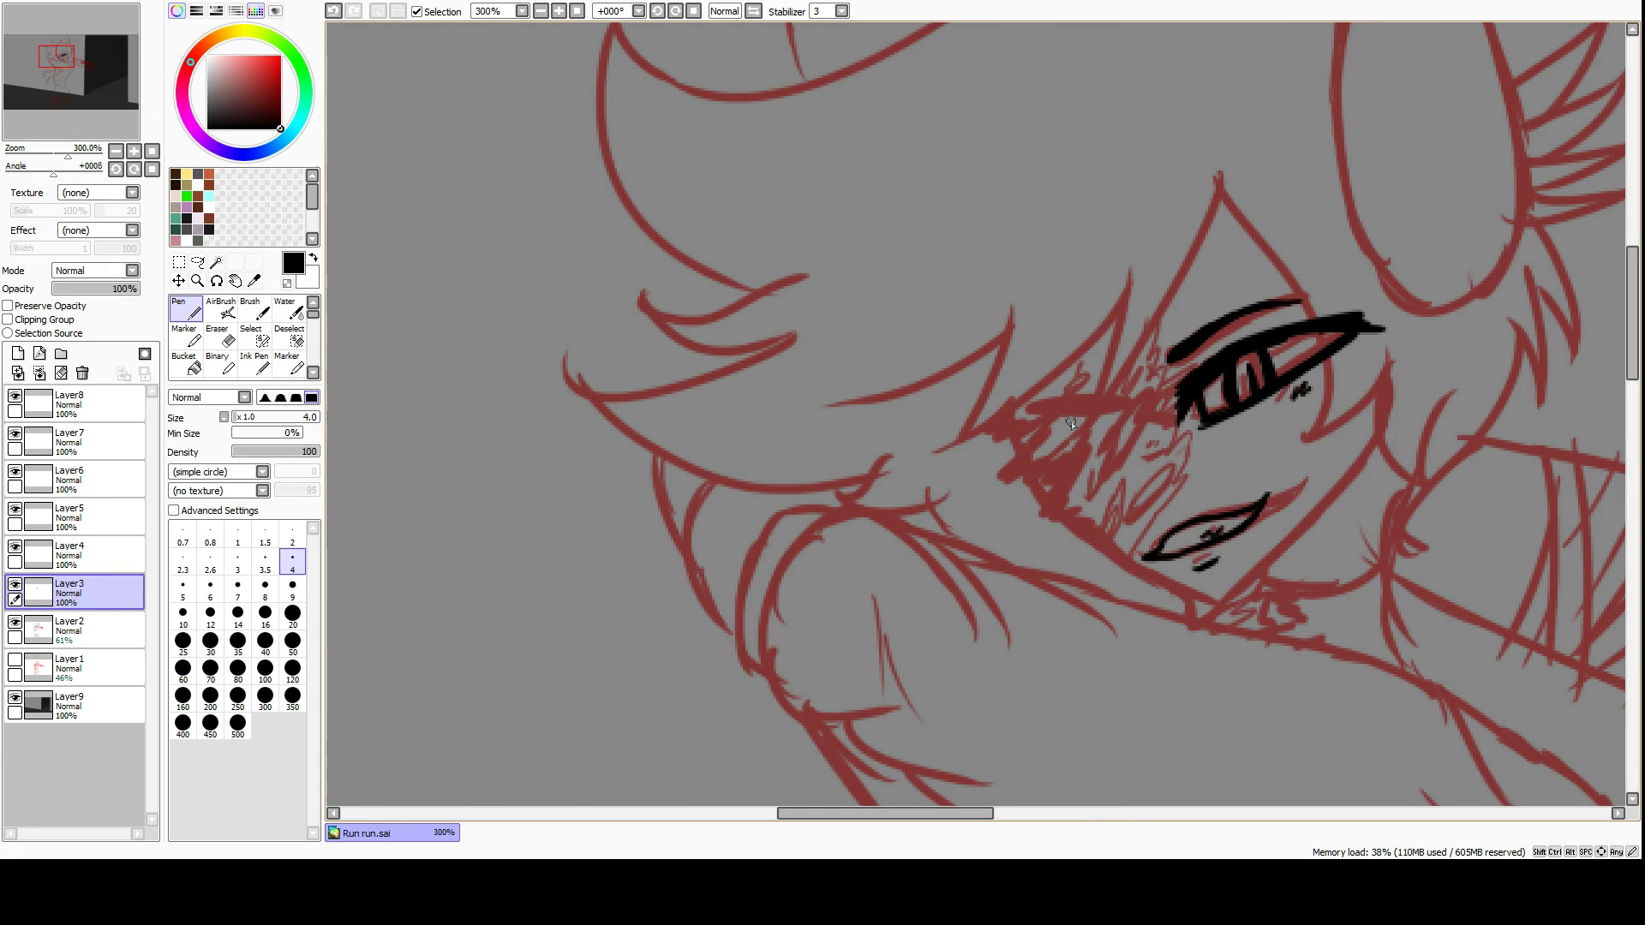
Ink jagged black hatching over the shaded side of the face.
left_click_drag(1088, 352, 1053, 454)
mouse_move(1070, 390)
left_mouse_down()
mouse_move(993, 441)
mouse_move(1045, 411)
left_mouse_up()
left_click_drag(998, 480, 1054, 446)
left_click_drag(1101, 402, 1065, 514)
left_click_drag(1127, 565, 1165, 312)
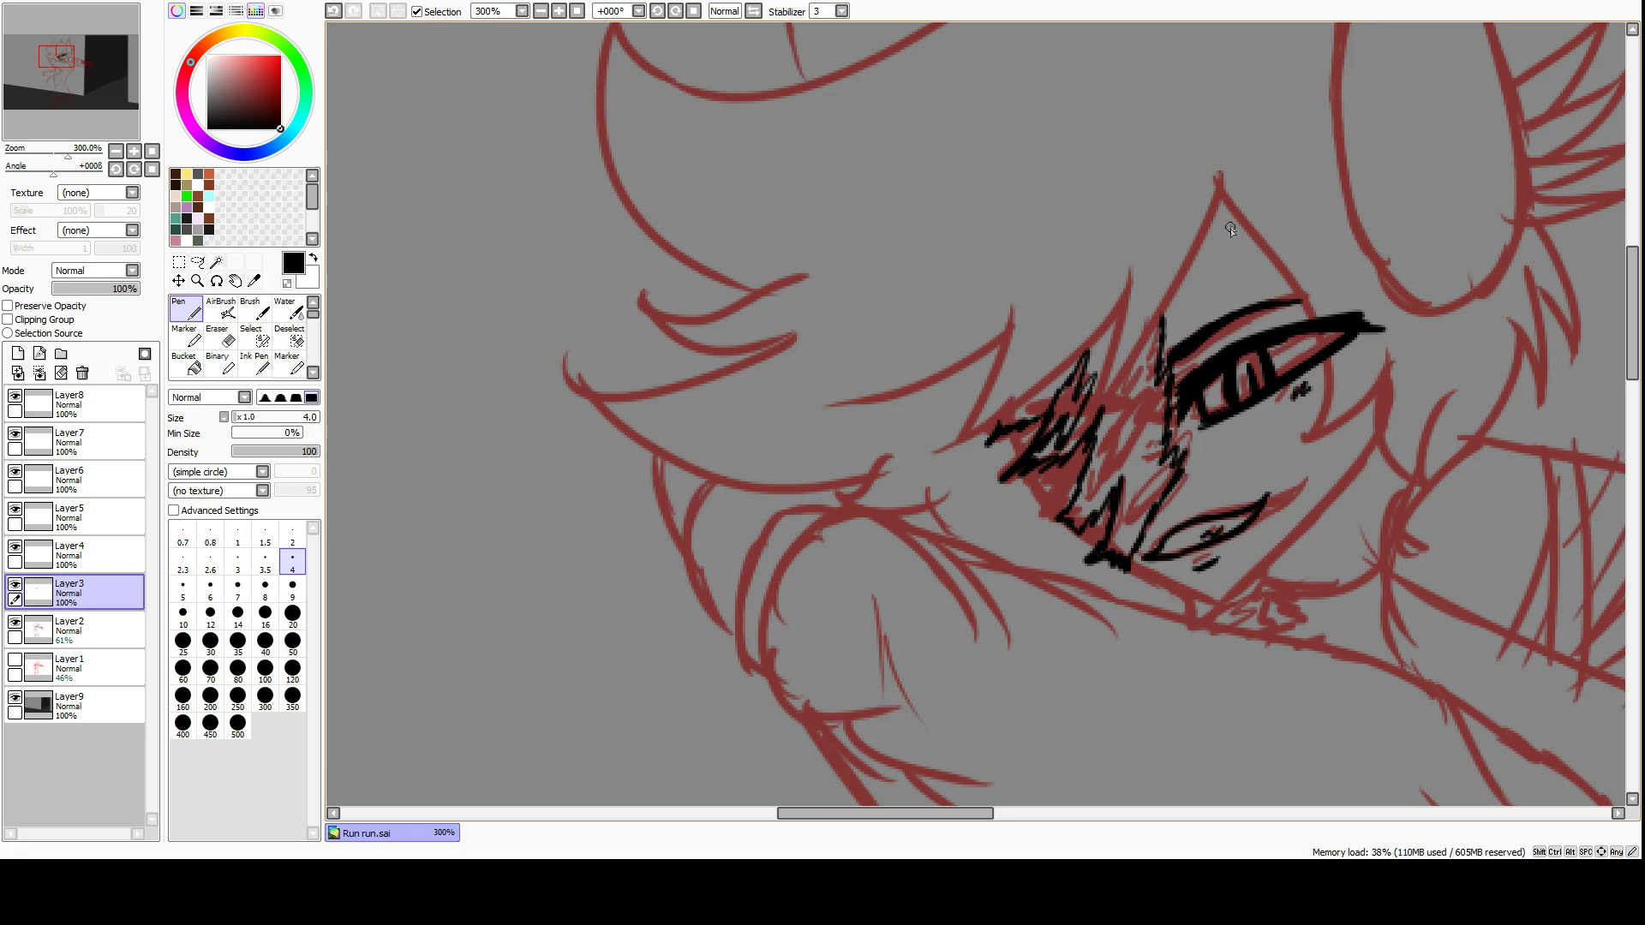
Ink the pointed fringe strands above the shaded side of the face and add to the hatching beneath them.
left_click_drag(1105, 402, 1229, 180)
left_click_drag(1122, 274, 934, 450)
left_click_drag(986, 317, 792, 424)
key("ctrl+plus")
left_click_drag(1114, 369, 1186, 458)
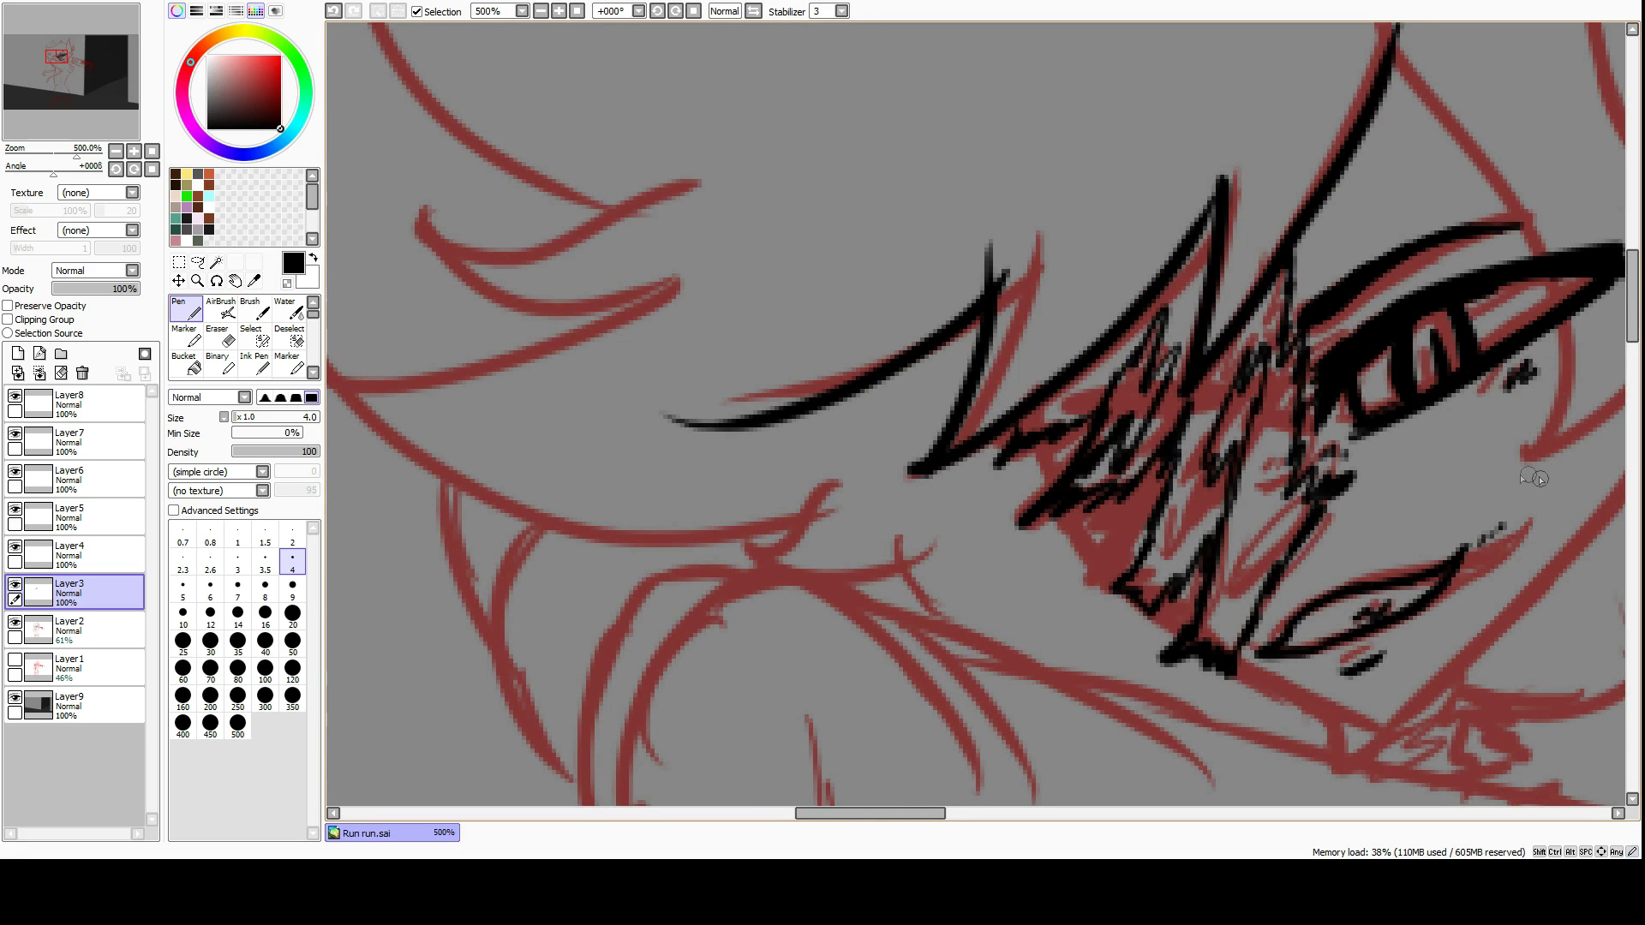
Ink both sides of the jaw in black and join them at the chin.
left_click_drag(1032, 444, 1157, 528)
scroll(743, 561, "right", 5)
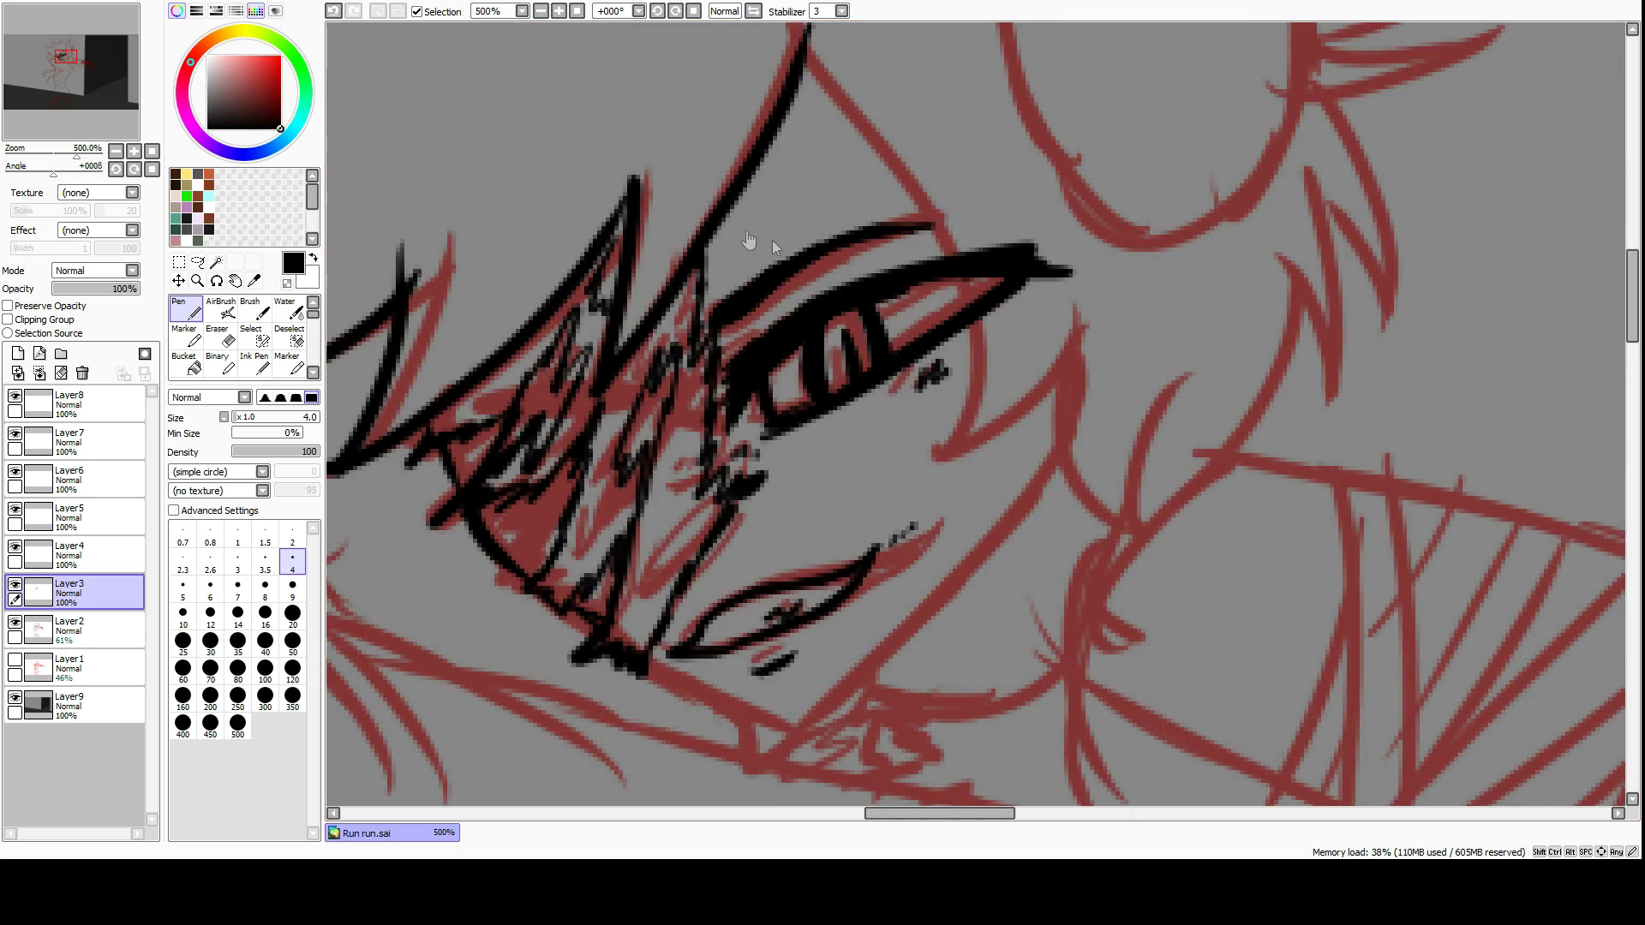
left_click_drag(1058, 422, 881, 677)
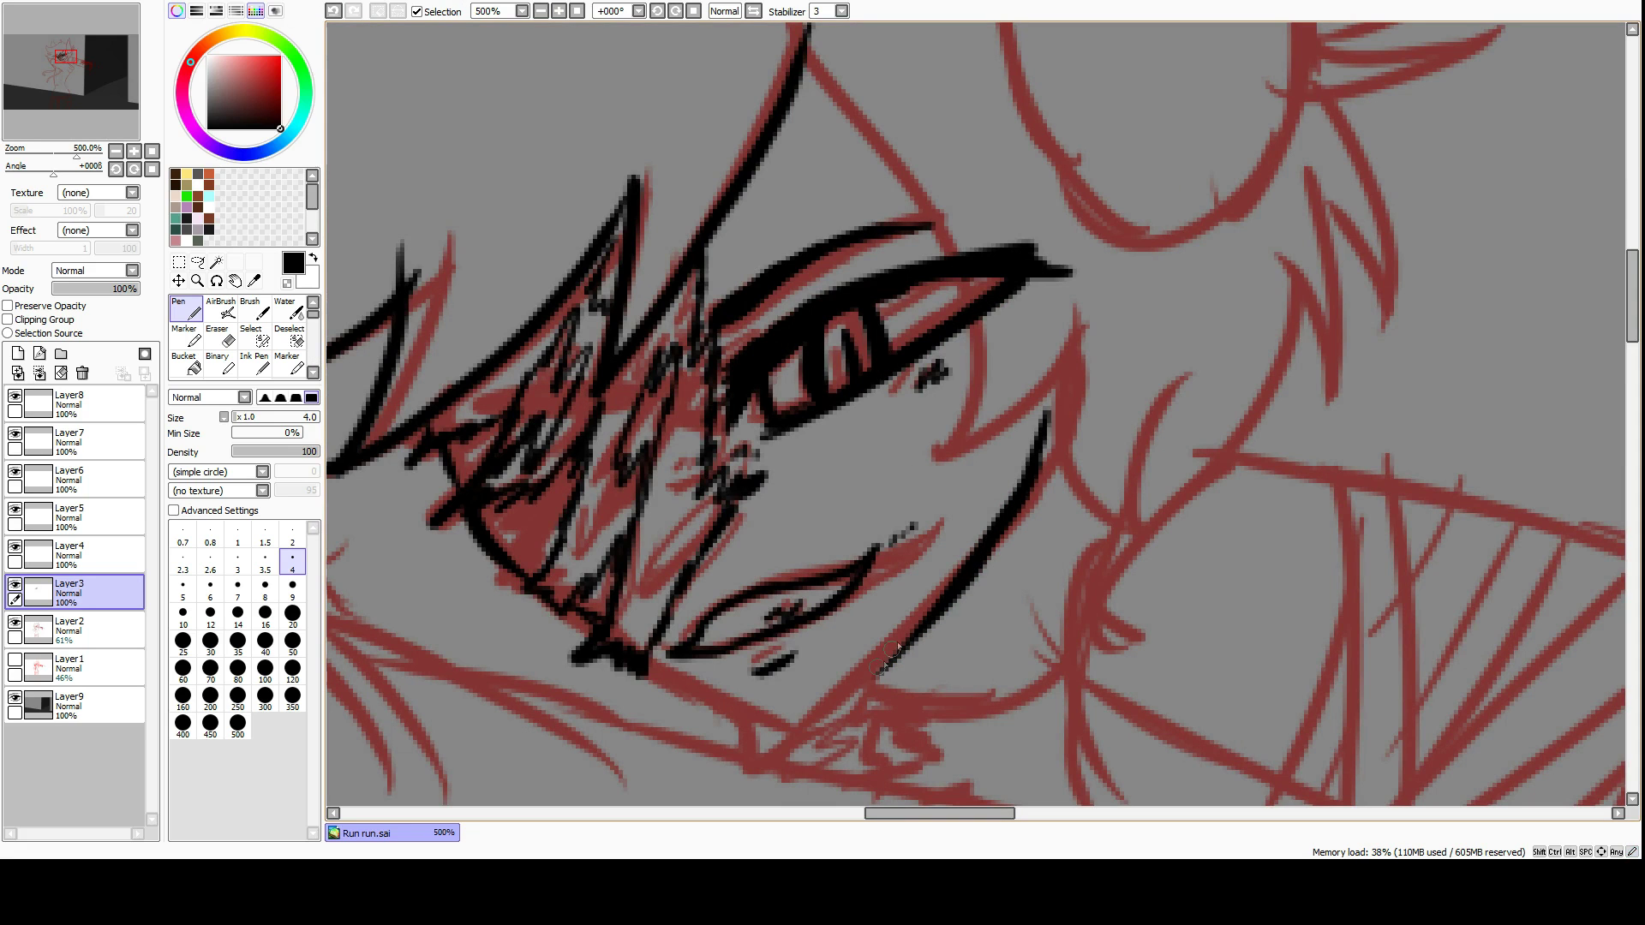
mouse_move(651, 661)
left_mouse_down()
mouse_move(794, 736)
mouse_move(908, 639)
left_mouse_up()
Ink the fringe peak above the open eye and the small hair locks beside the cheek.
scroll(908, 639, "up", 2)
left_click_drag(805, 253, 987, 470)
left_click_drag(951, 625, 1114, 737)
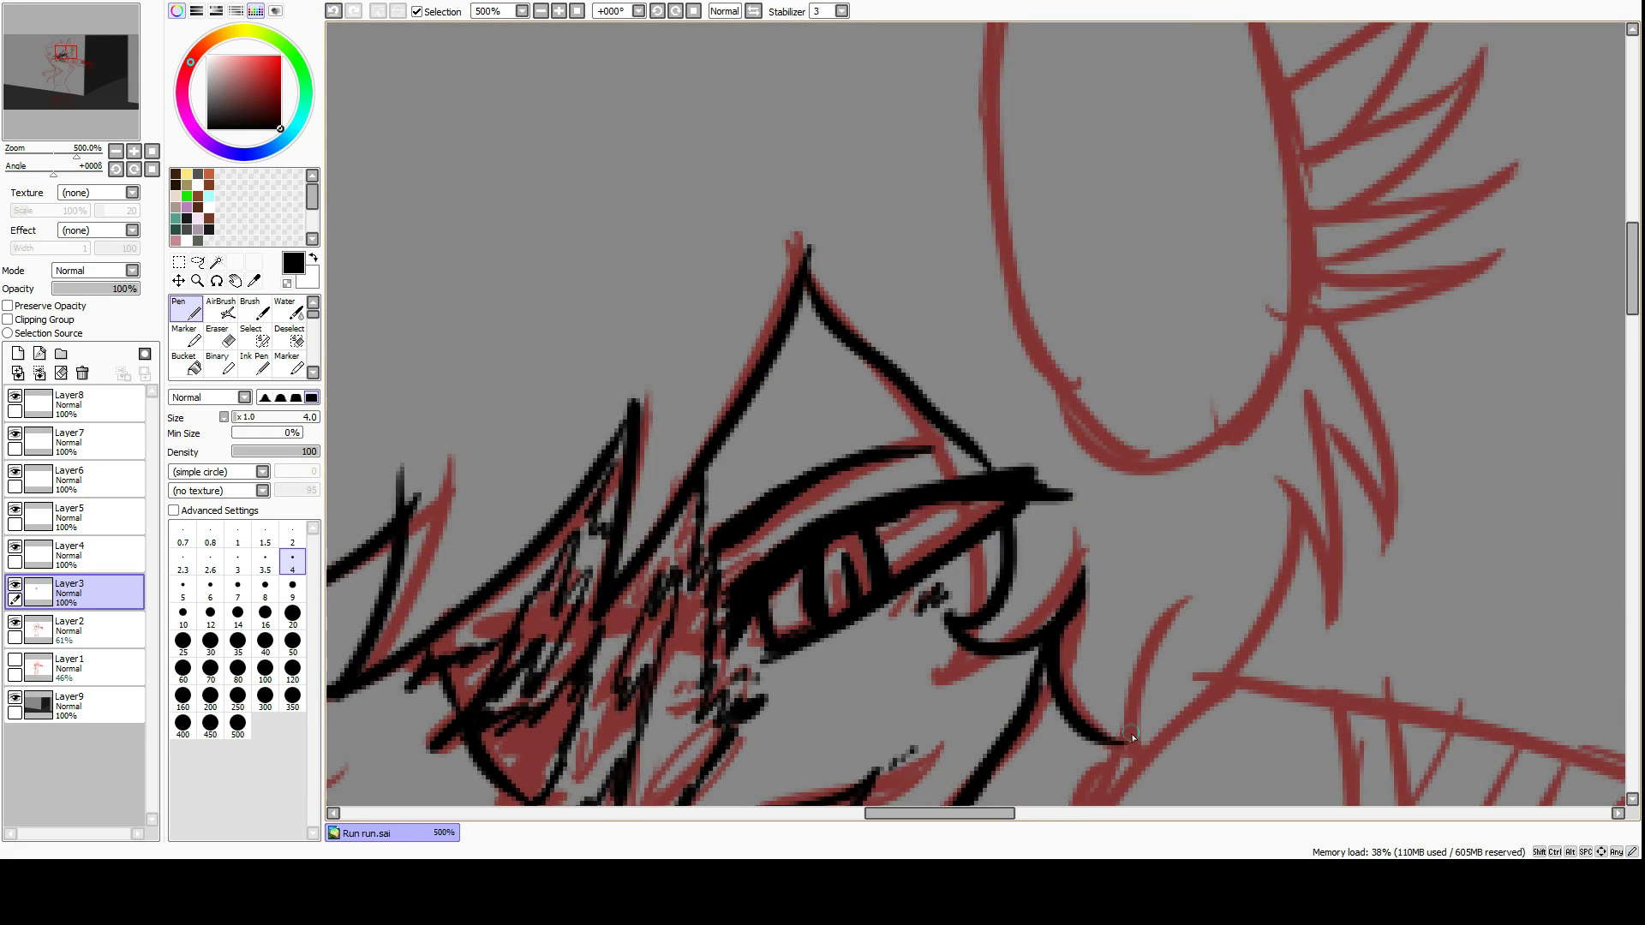
left_click_drag(1113, 616, 1182, 745)
Ink the side hair, the jagged tufts below the ear and the fur tufts along the ear's outer edge.
scroll(1182, 746, "down", 3)
left_click_drag(1298, 240, 1122, 539)
left_click_drag(1045, 463, 1141, 355)
left_click_drag(1341, 153, 1295, 341)
mouse_move(1323, 93)
left_mouse_down()
mouse_move(1374, 340)
mouse_move(1293, 480)
mouse_move(1508, 591)
left_mouse_up()
scroll(1375, 341, "up", 7)
left_click_drag(1306, 548, 1508, 711)
Erase the loose ends of the side locks beside the jaw and redraw them as curled tips.
scroll(1339, 171, "down", 6)
scroll(1371, 351, "left", 3)
left_click_drag(1339, 171, 1371, 454)
scroll(1370, 352, "down", 3)
key("e")
left_click_drag(1474, 265, 1379, 411)
key("n")
left_click_drag(1405, 222, 1362, 317)
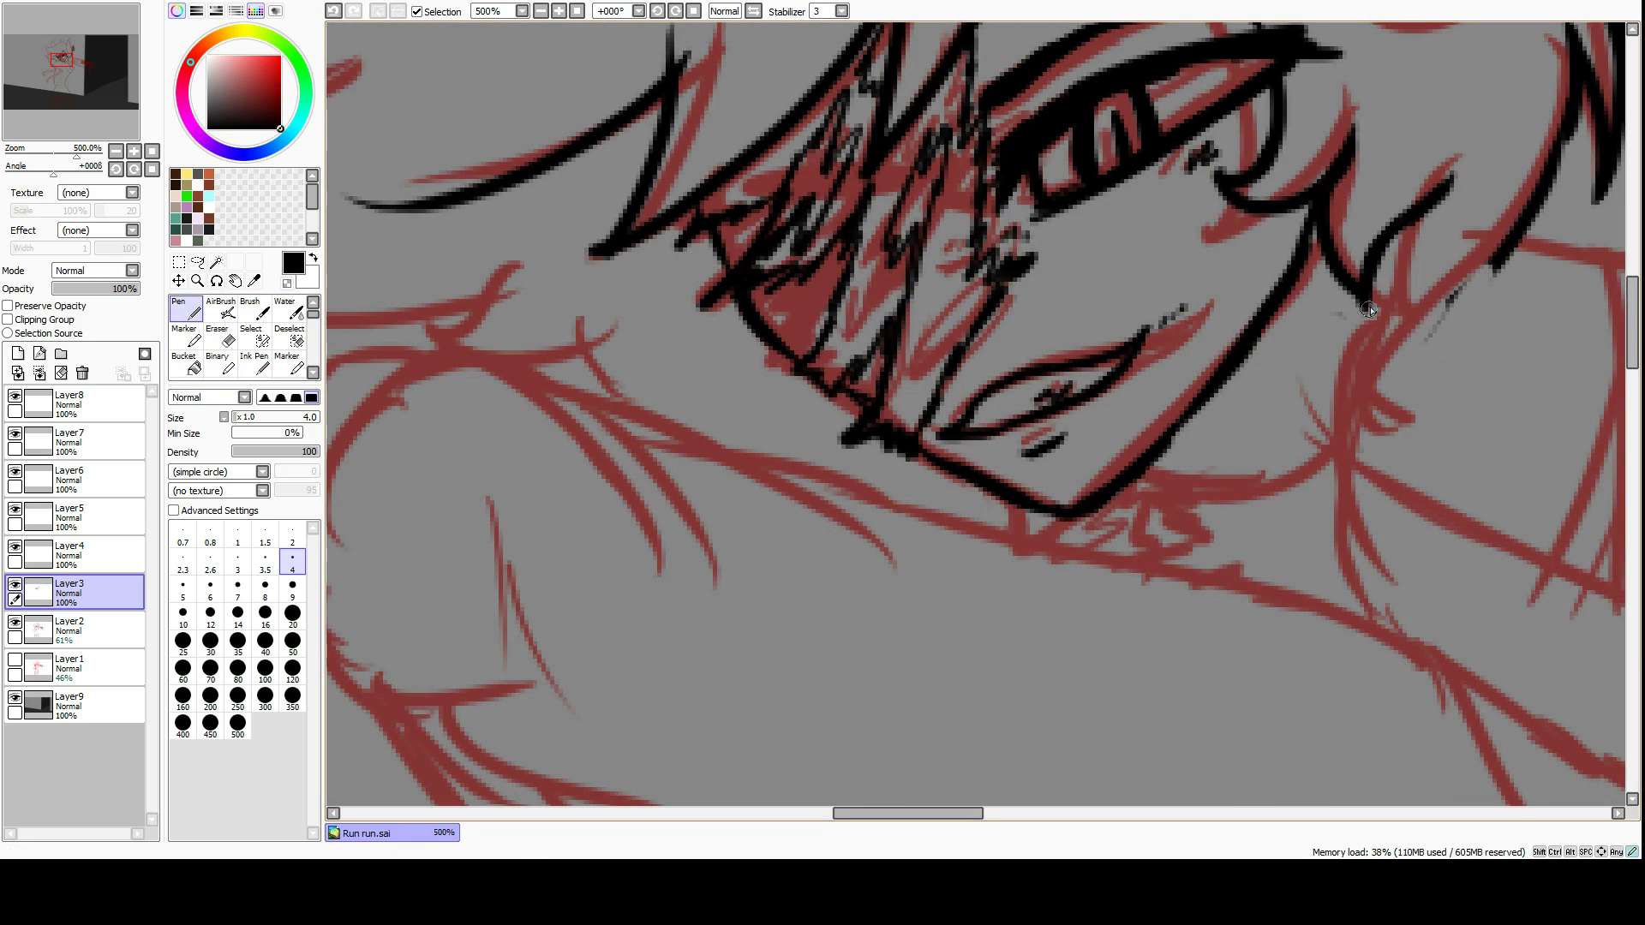
left_click_drag(1499, 265, 1388, 402)
left_click_drag(1456, 360, 1345, 454)
left_click_drag(1336, 360, 1285, 420)
Ink the neck edge and the collar with its small round ornament under the chin.
scroll(1279, 307, "down", 2)
mouse_move(1362, 304)
left_mouse_down()
mouse_move(1345, 334)
mouse_move(1355, 454)
mouse_move(1184, 393)
left_mouse_up()
left_click_drag(1000, 358, 1090, 381)
left_click_drag(1117, 367, 1114, 369)
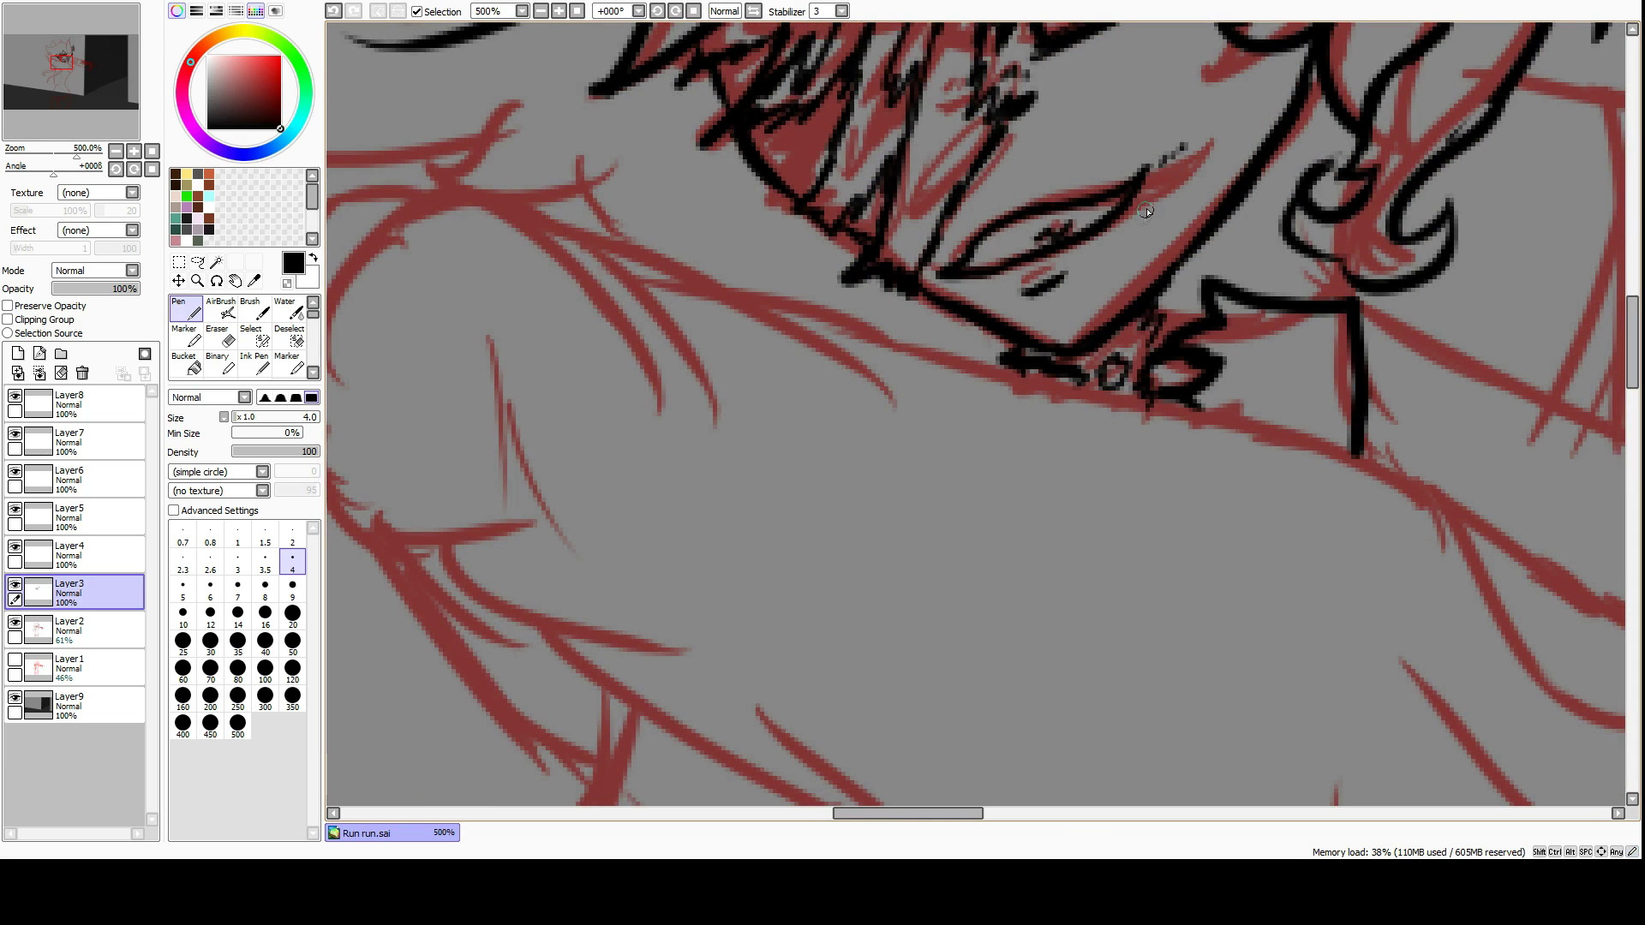
scroll(1146, 211, "up", 4)
scroll(771, 342, "down", 4)
scroll(600, 171, "up", 2)
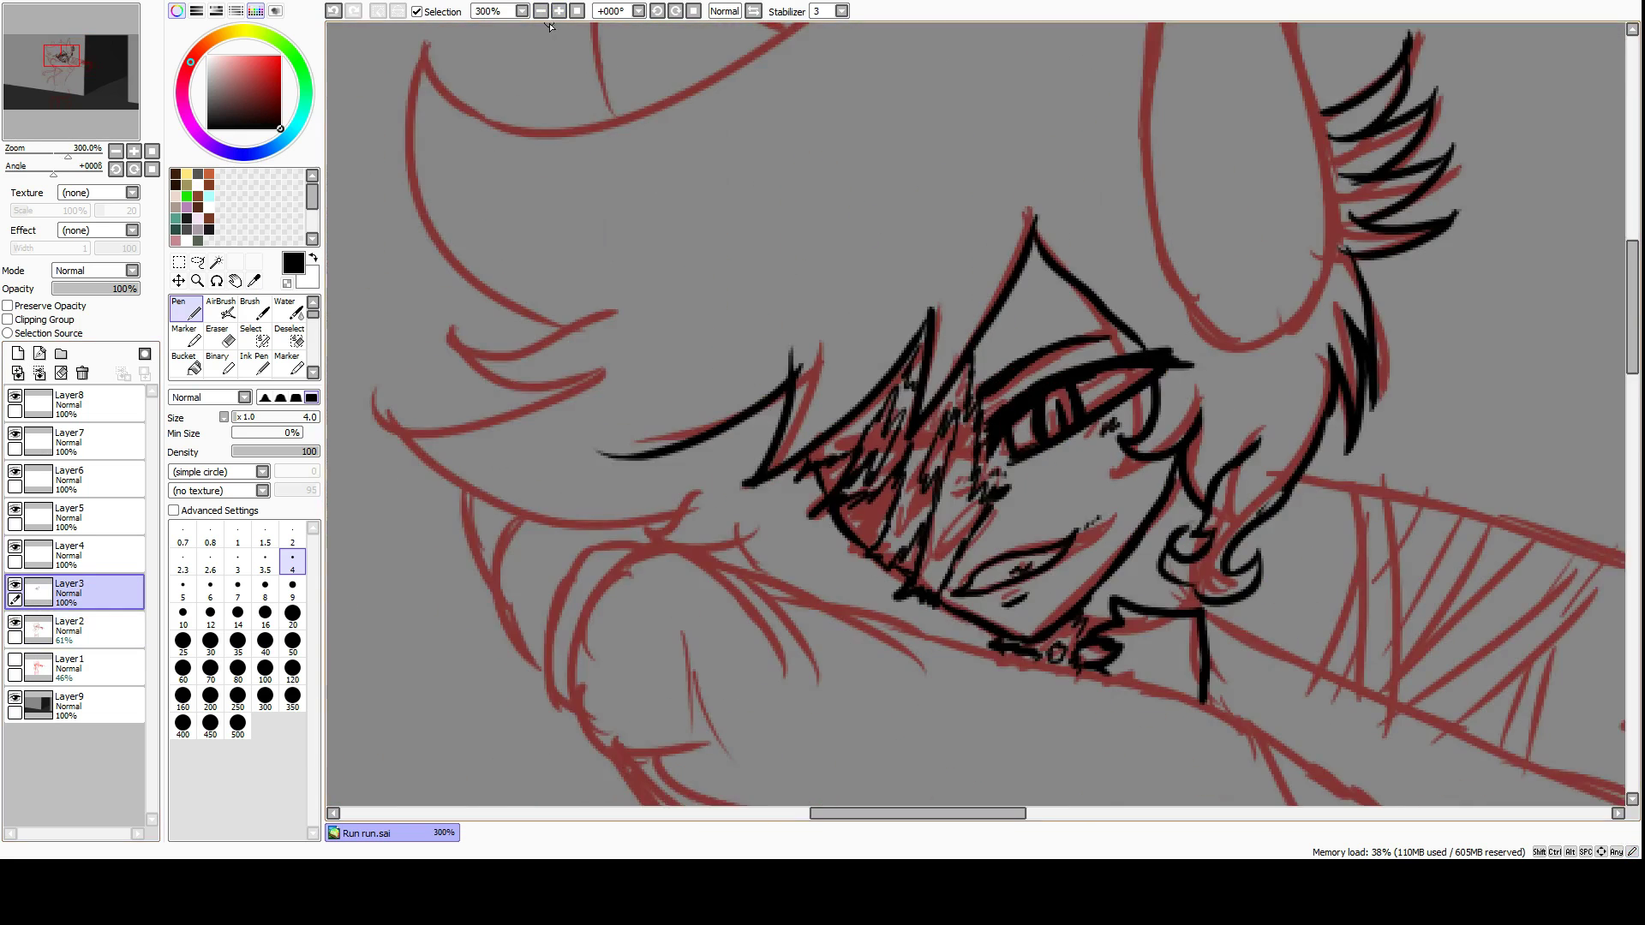
scroll(942, 411, "down", 5)
left_click_drag(1167, 328, 1409, 501)
left_click_drag(1242, 495, 1413, 514)
left_click_drag(1148, 557, 1353, 599)
key("ctrl+z")
key("e")
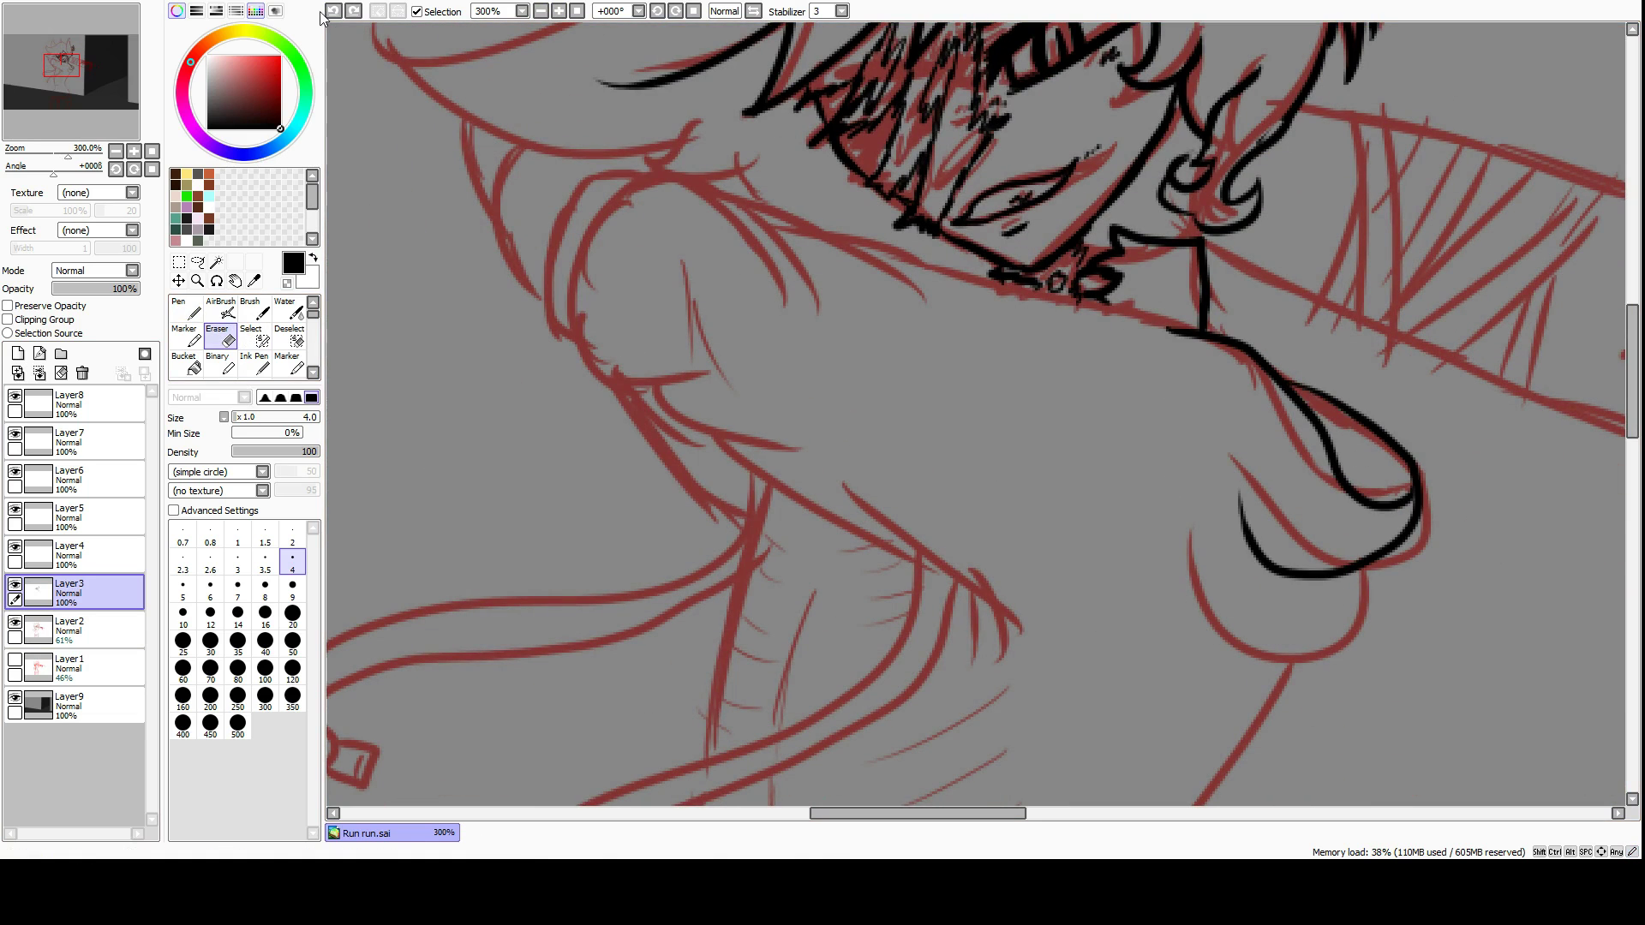
key("ctrl+z")
key("ctrl+z")
Ink the bent arm with its rounded shoulder and fold marks, plus the sleeve edges behind it.
key("n")
mouse_move(1229, 341)
left_mouse_down()
mouse_move(775, 207)
mouse_move(702, 387)
mouse_move(1045, 677)
left_mouse_up()
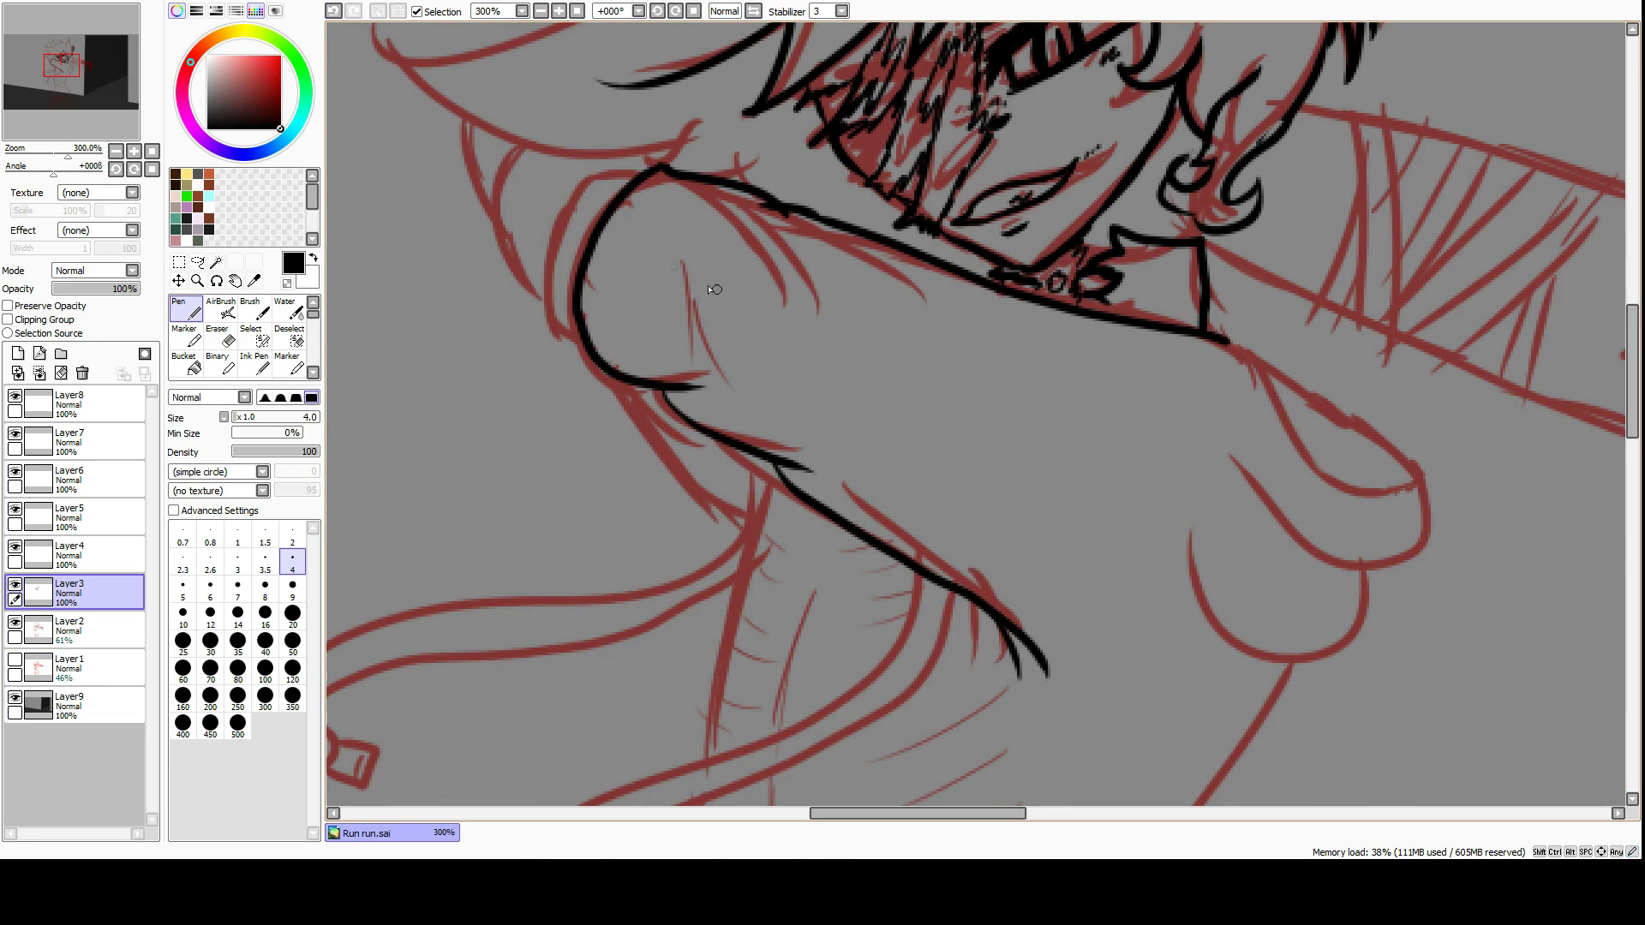
left_click_drag(677, 238, 694, 343)
left_click_drag(713, 310, 731, 338)
mouse_move(656, 156)
left_mouse_down()
mouse_move(541, 323)
mouse_move(473, 120)
left_mouse_up()
key("ctrl+z")
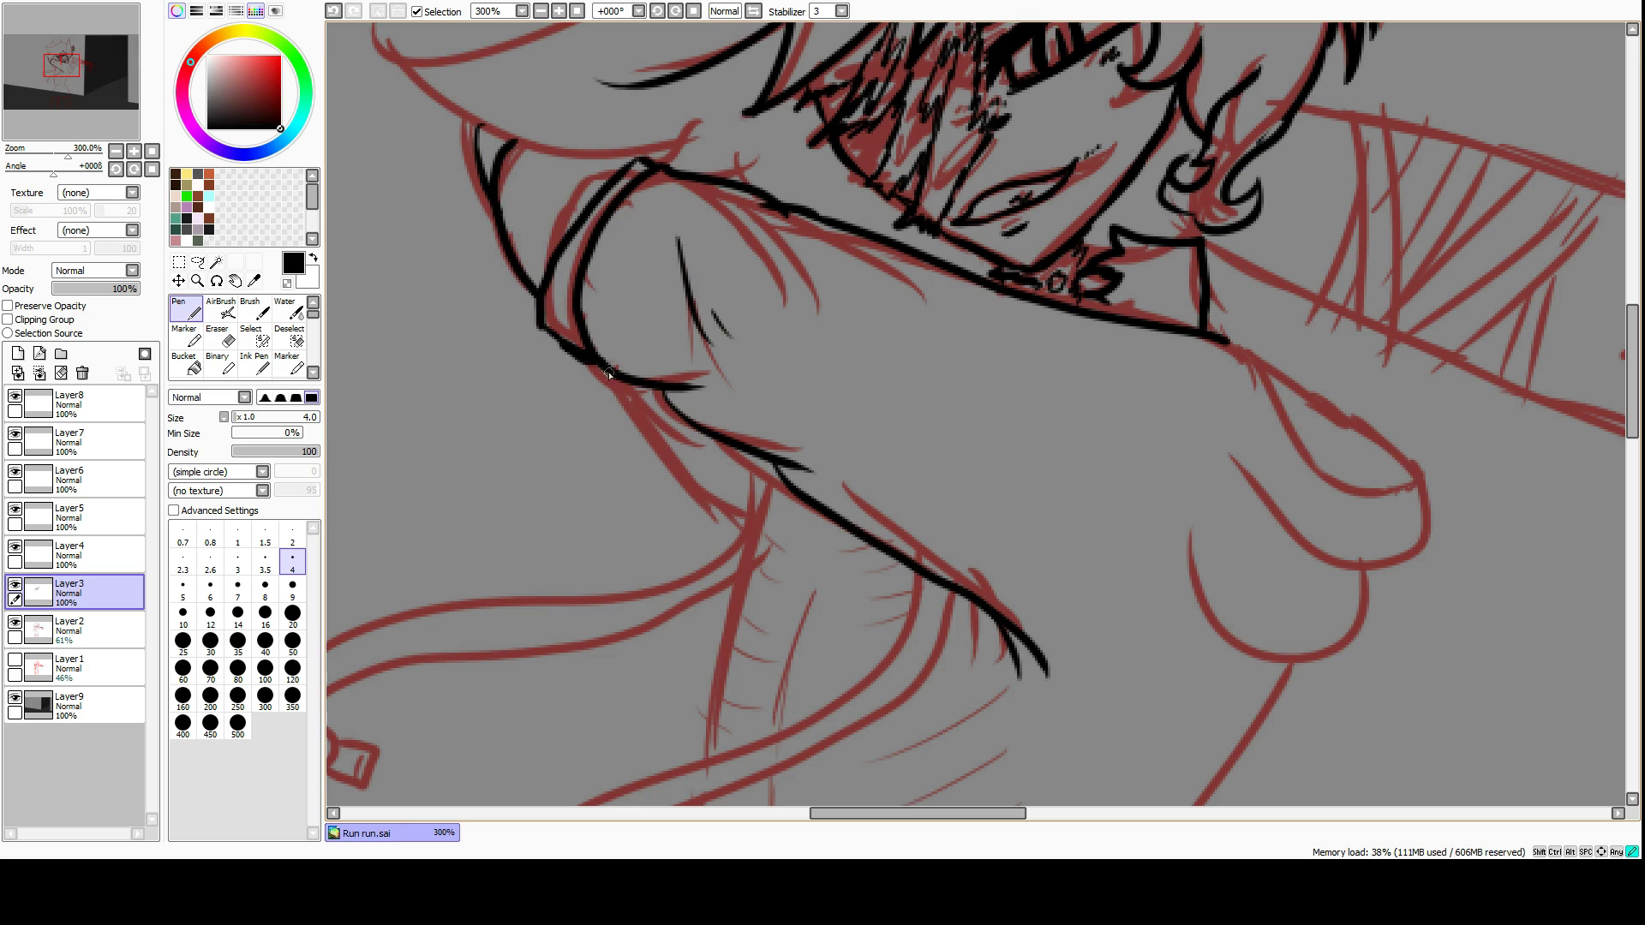
left_click_drag(603, 372, 747, 542)
Ink the crown tuft and the sweeping upper outline of the hair.
scroll(1184, 608, "up", 7)
mouse_move(1183, 609)
left_mouse_down()
mouse_move(1249, 53)
mouse_move(1193, 615)
left_mouse_up()
left_click_drag(940, 78, 1131, 291)
mouse_move(941, 81)
left_mouse_down()
mouse_move(964, 238)
mouse_move(462, 319)
left_mouse_up()
Ink the curved back edge of the hair, redrawing it once, and add the pointed tips below it.
left_click_drag(463, 318, 634, 612)
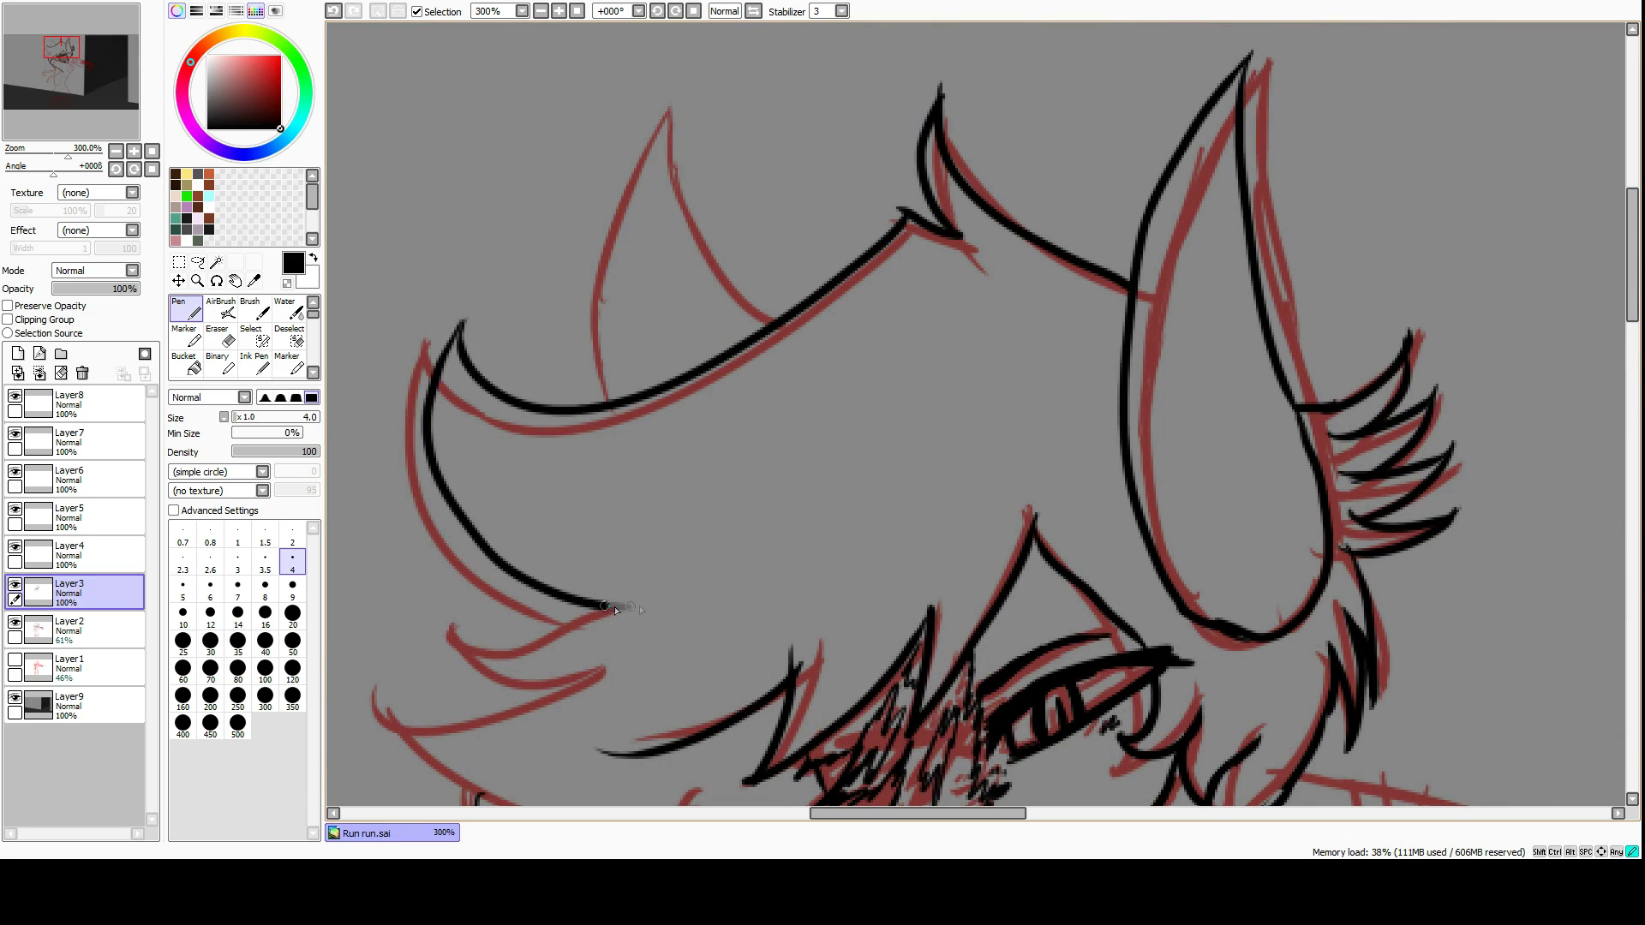
key("ctrl+z")
scroll(943, 428, "left", 6)
left_click_drag(994, 319, 1144, 610)
left_click_drag(978, 615, 1135, 670)
scroll(1252, 542, "down", 5)
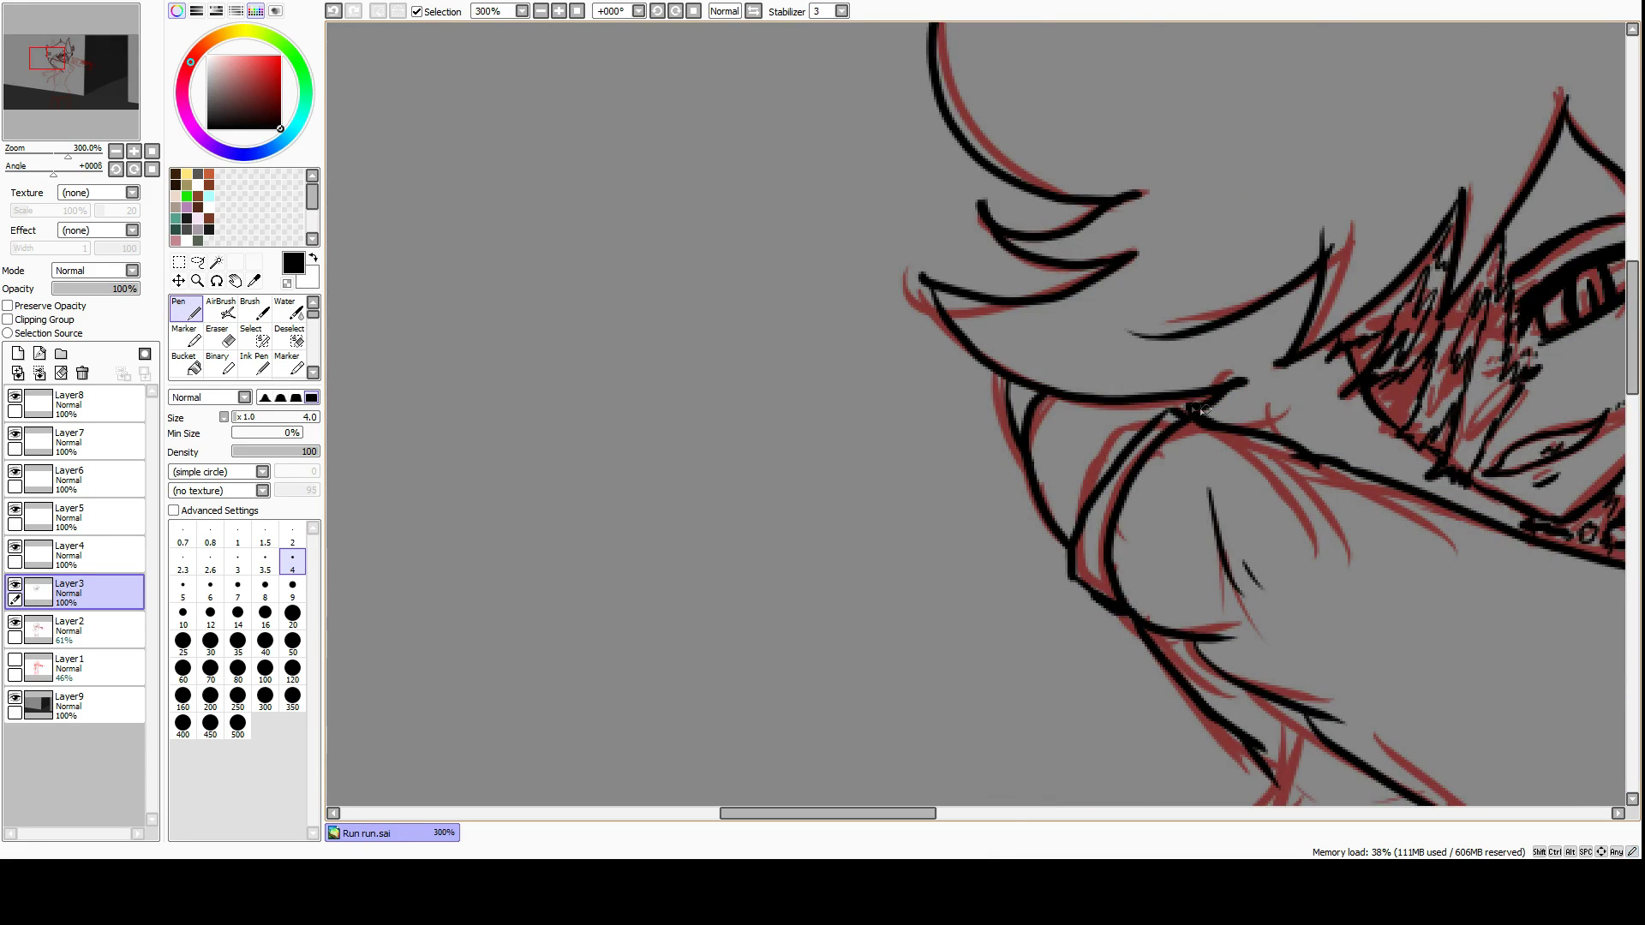
Ink the finger outlines of the bent arm's fist and the two trailing cords with their capped ends.
scroll(1302, 479, "right", 5)
mouse_move(1302, 230)
left_mouse_down()
mouse_move(1469, 394)
mouse_move(1268, 429)
left_mouse_up()
scroll(1124, 255, "down", 3)
scroll(1125, 255, "left", 5)
left_click_drag(1124, 256, 640, 352)
left_click_drag(1138, 315, 646, 428)
left_click_drag(664, 378, 683, 419)
left_click_drag(1310, 315, 875, 686)
mouse_move(1338, 334)
left_mouse_down()
mouse_move(1090, 525)
mouse_move(891, 711)
left_mouse_up()
left_click_drag(895, 706, 915, 770)
left_click_drag(932, 706, 946, 744)
Ink the front edge of the torso from under the sleeve down through the waist.
left_click_drag(1154, 215, 1103, 489)
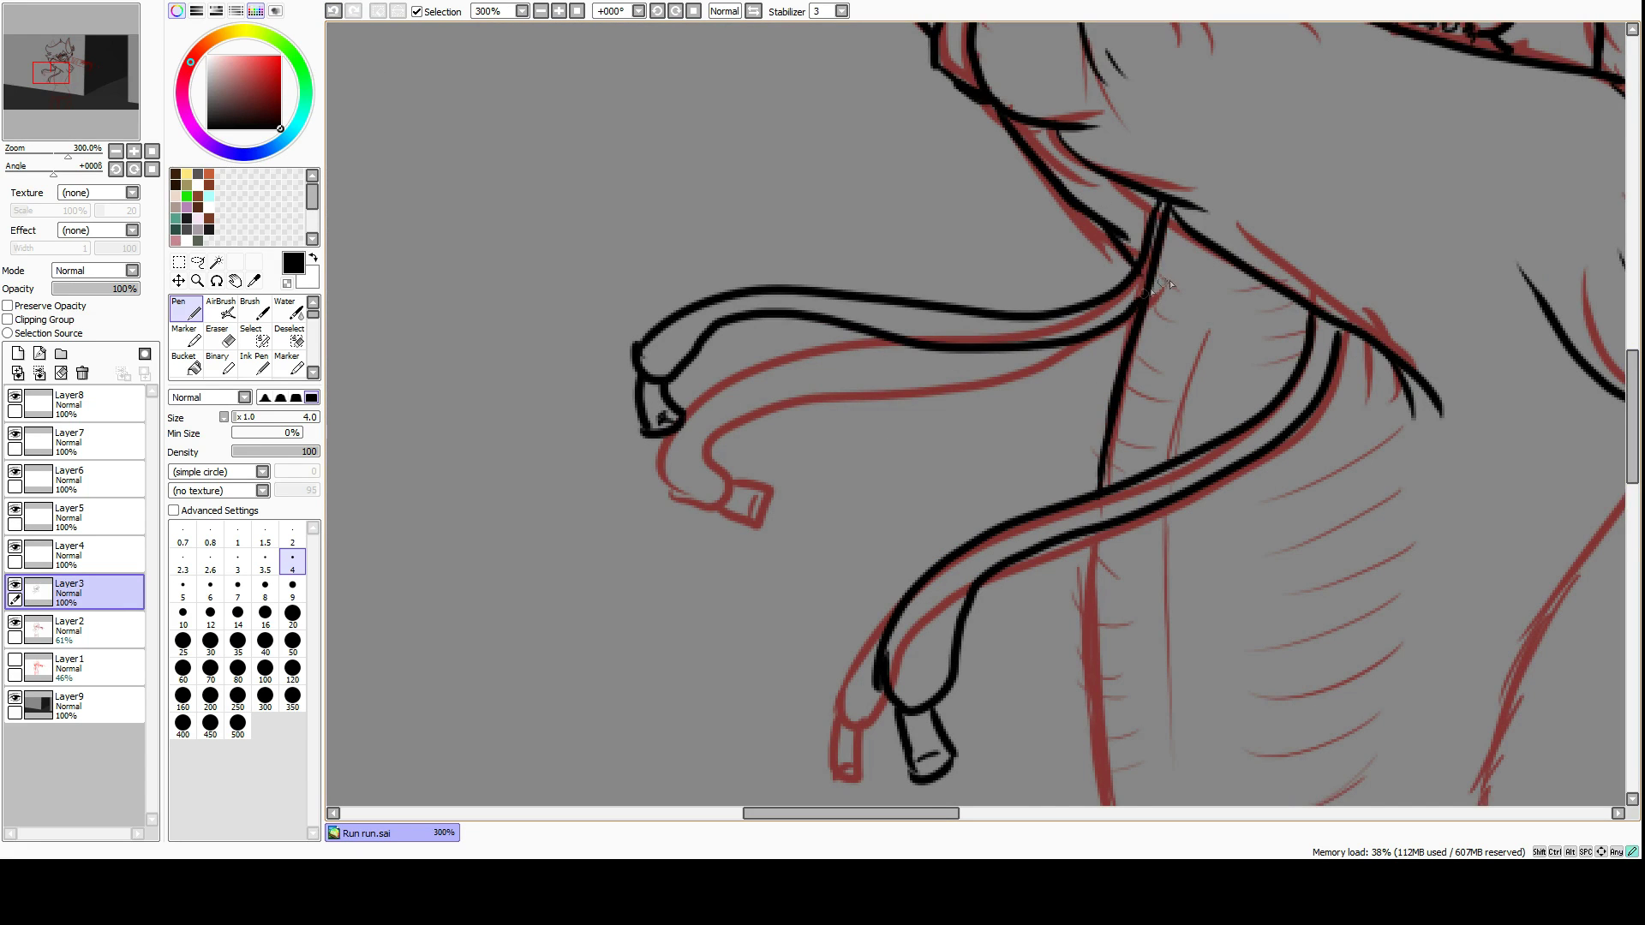
scroll(1103, 489, "down", 5)
left_click_drag(1089, 153, 1101, 433)
left_click_drag(1091, 658, 1037, 764)
Ink the hem fold, the curved rib lines across the torso and the long line inside its front edge.
scroll(1037, 764, "right", 6)
left_click_drag(876, 428, 814, 443)
left_click_drag(928, 289, 811, 350)
left_click_drag(985, 190, 816, 299)
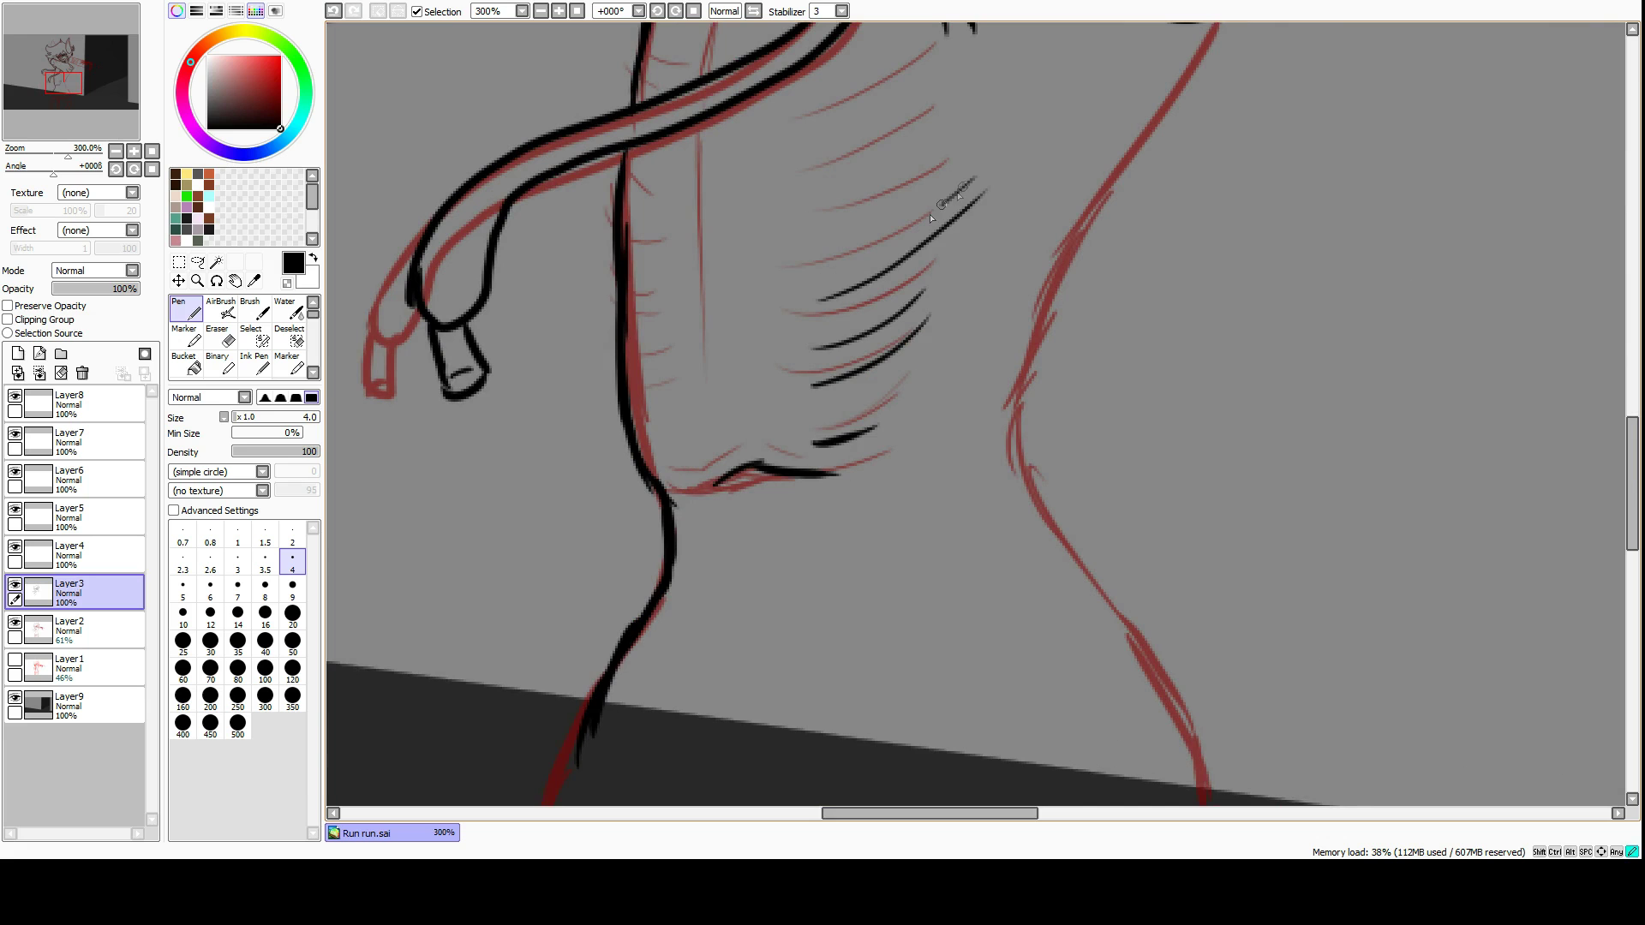
left_click_drag(973, 113, 784, 210)
left_click_drag(968, 181, 765, 278)
left_click_drag(696, 130, 719, 407)
Ink the opposite side of the torso from below the fist to the hip, undoing and redrawing the waist curve.
scroll(1338, 467, "up", 8)
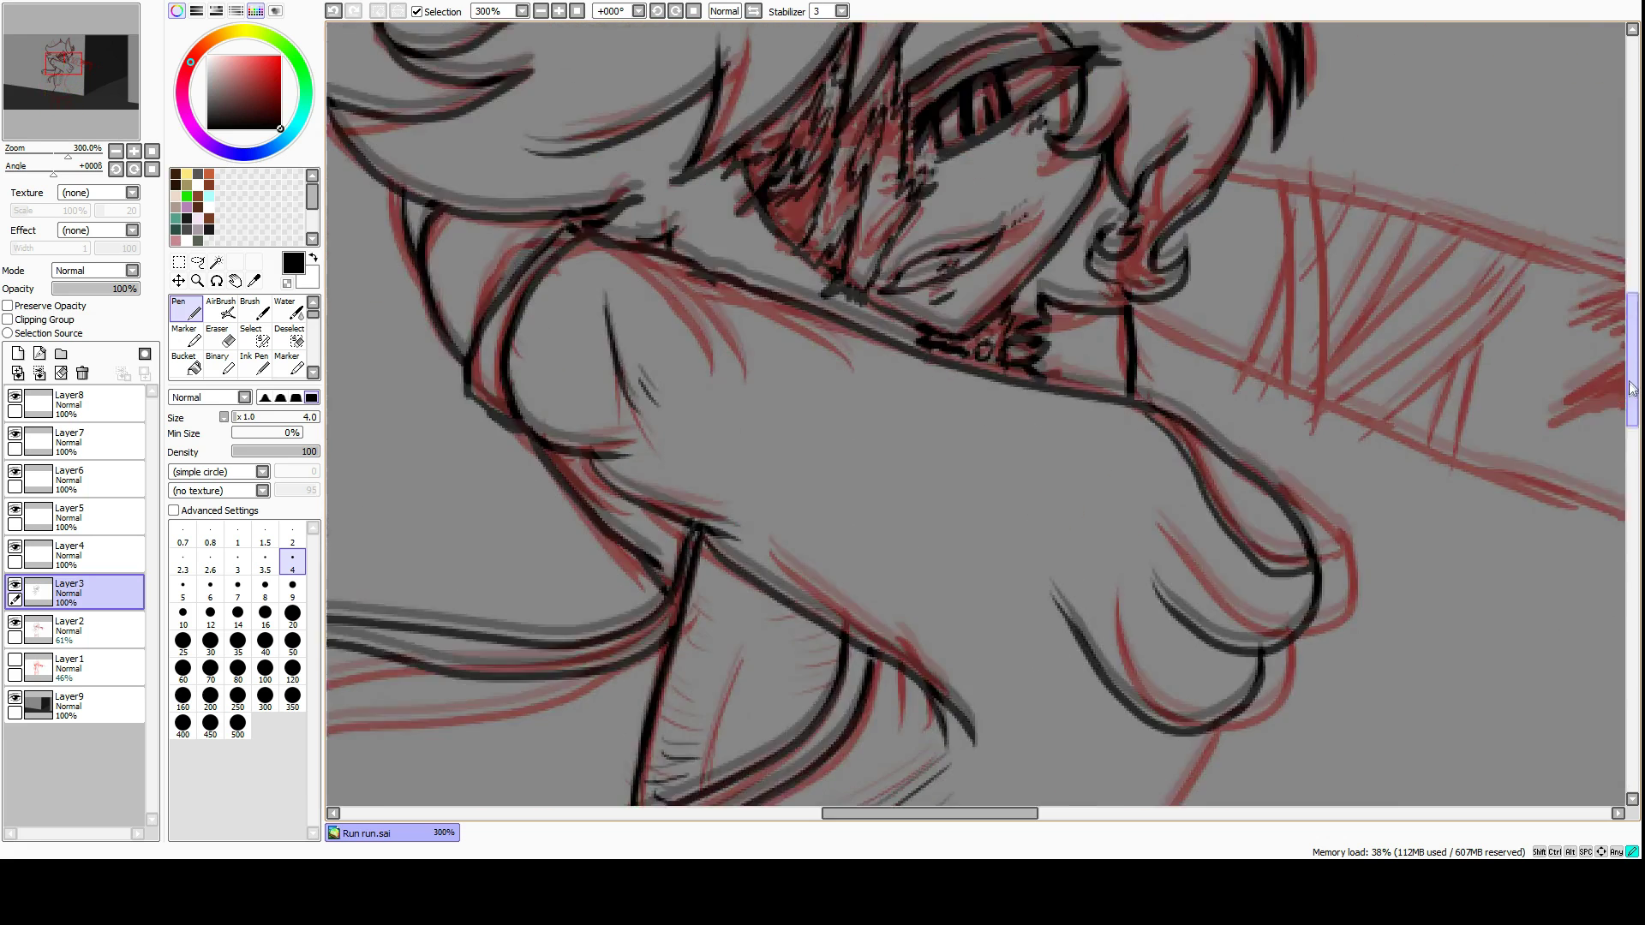
scroll(1338, 467, "down", 6)
left_click_drag(1193, 206, 985, 610)
scroll(985, 610, "down", 5)
mouse_move(998, 238)
left_mouse_down()
mouse_move(1211, 488)
mouse_move(552, 582)
left_mouse_up()
key("ctrl+z")
key("ctrl+z")
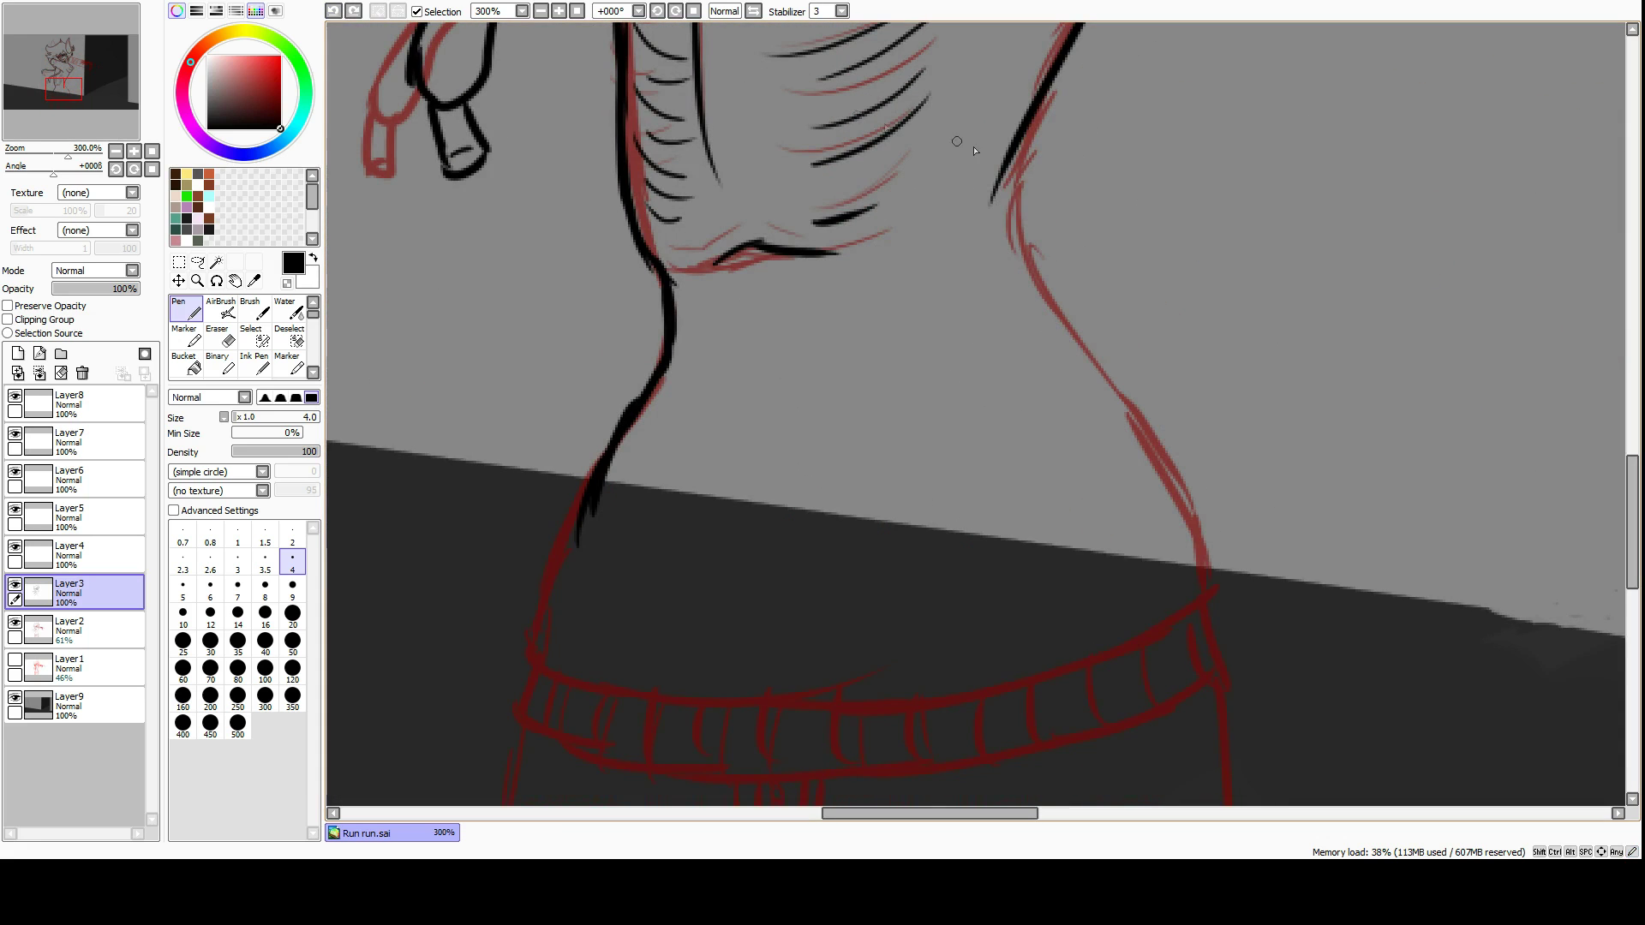
left_click_drag(1020, 128, 1215, 593)
Ink the upper and lower edges of the waistband and its ribbing.
mouse_move(578, 518)
left_mouse_down()
mouse_move(1046, 683)
mouse_move(1210, 591)
left_mouse_up()
scroll(531, 470, "down", 3)
mouse_move(531, 469)
left_mouse_down()
mouse_move(1212, 369)
mouse_move(1141, 479)
left_mouse_up()
left_click_drag(1201, 377, 1195, 463)
scroll(1195, 463, "up", 6)
scroll(629, 352, "down", 8)
Ink the outer edges of the trousers, the crotch fold and the inner leg line.
left_click_drag(524, 76, 514, 538)
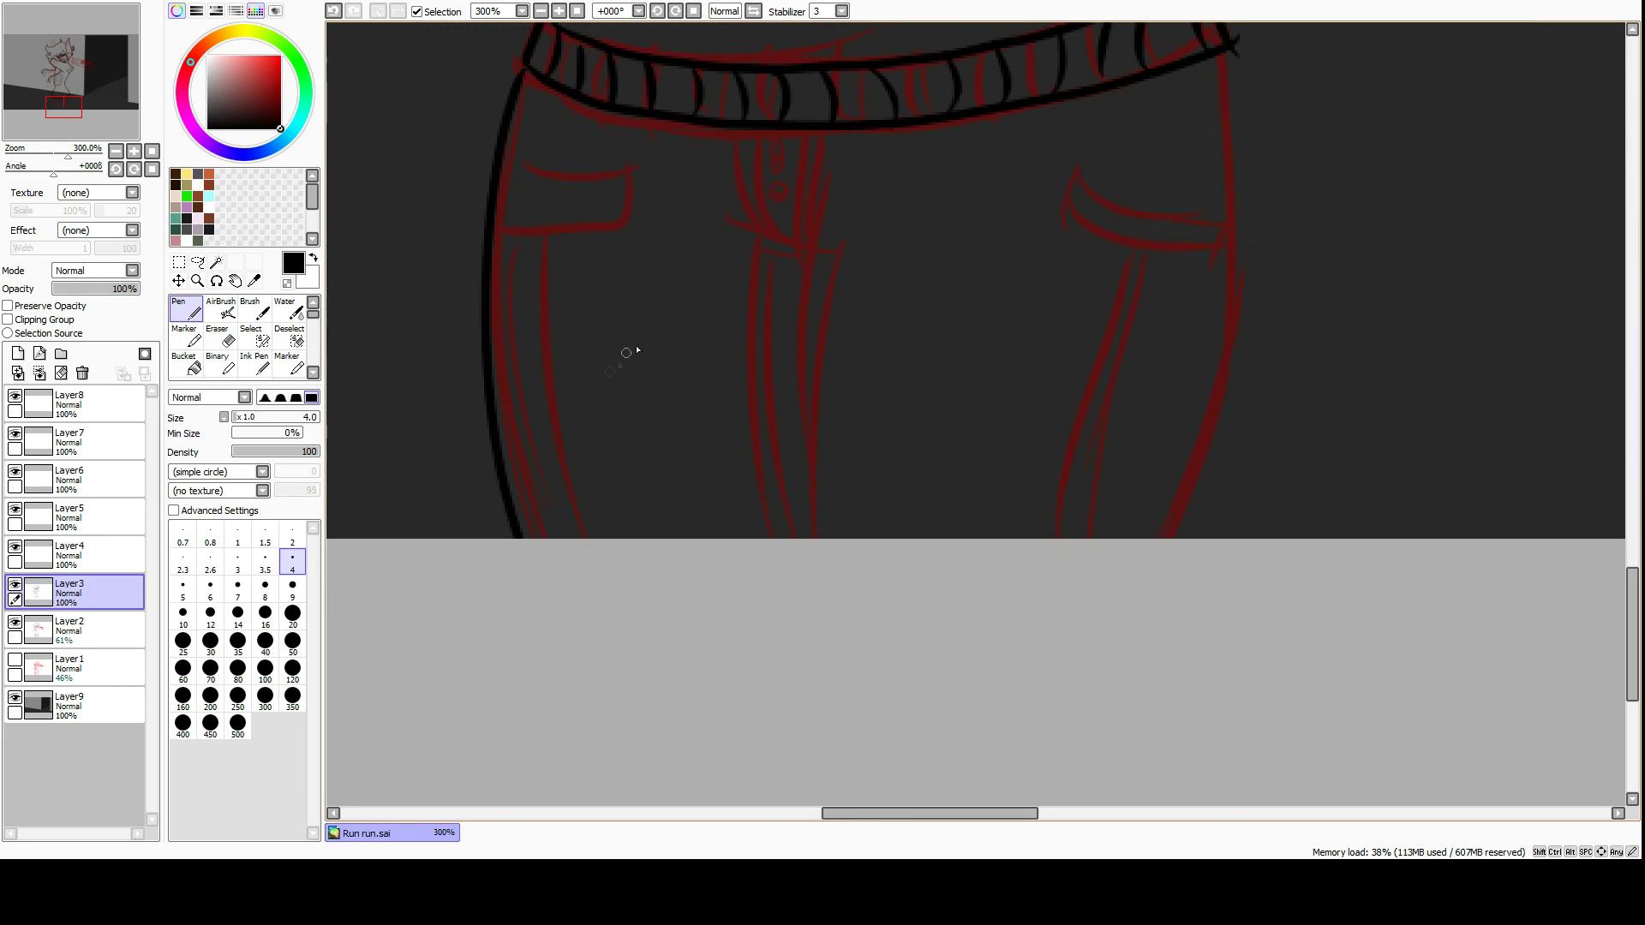
left_click_drag(732, 221, 828, 285)
left_click_drag(842, 246, 805, 538)
left_click_drag(1220, 53, 1164, 538)
Ink the buttoned pocket flap nearest the doorway and the two seam lines running down from it.
left_click_drag(1062, 190, 1240, 205)
left_click_drag(1060, 194, 1235, 255)
left_click_drag(1081, 231, 1071, 538)
left_click_drag(1168, 271, 1099, 538)
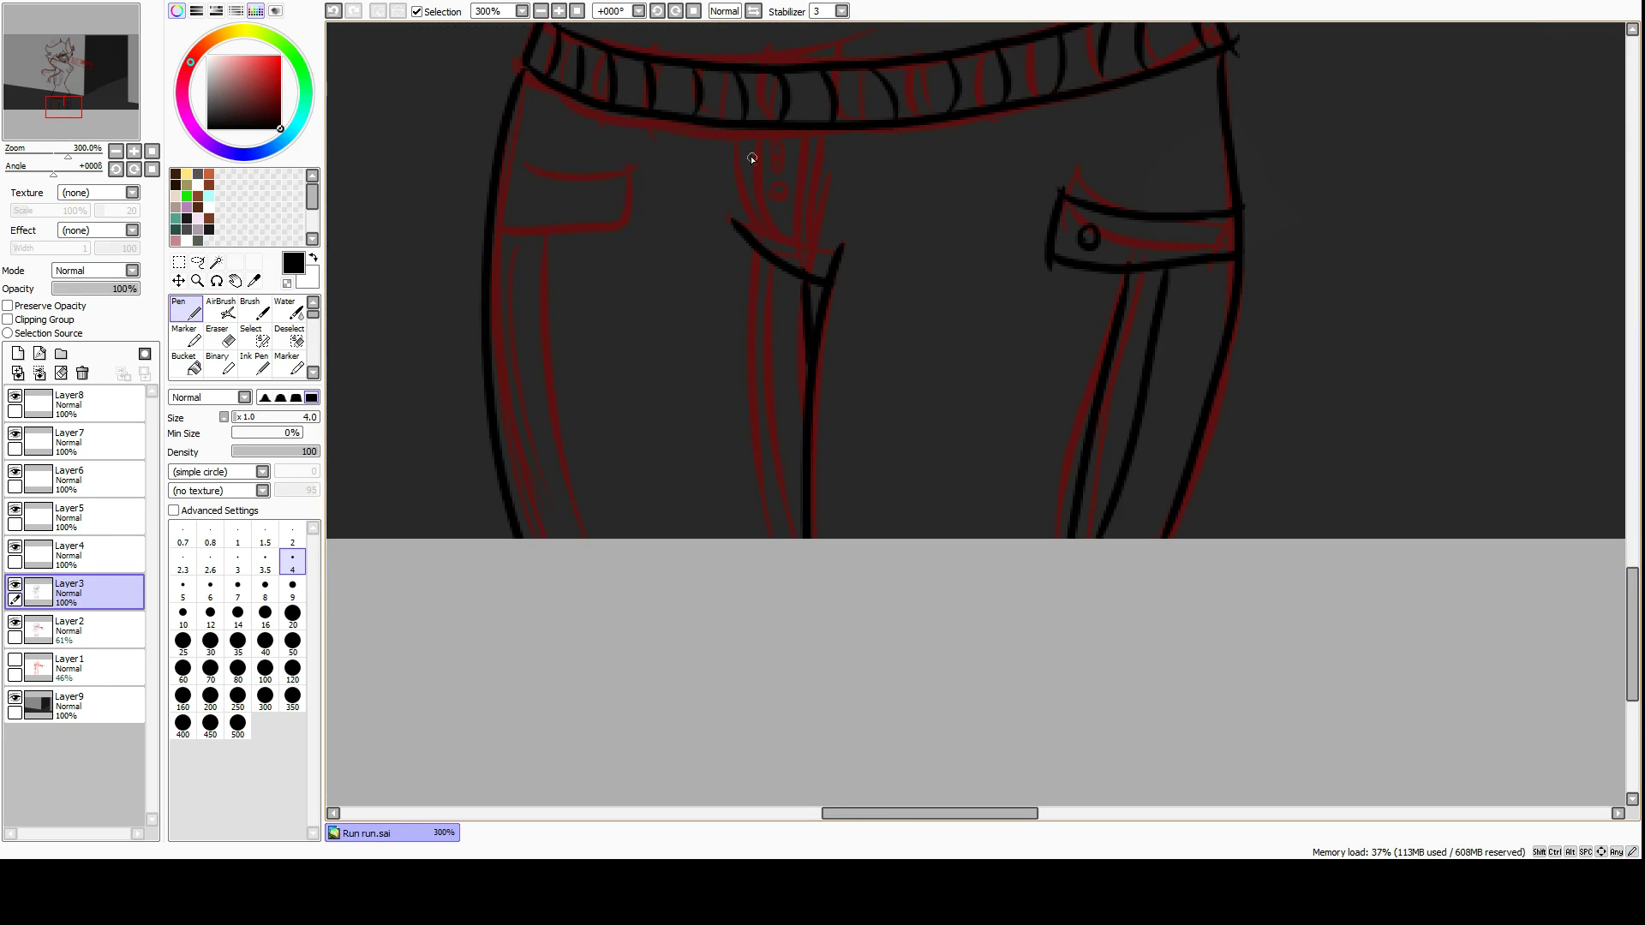
Ink the trouser fly, the other pocket flap and the remaining leg seams.
left_click_drag(742, 131, 775, 253)
left_click_drag(844, 130, 822, 274)
left_click_drag(618, 170, 505, 229)
left_click_drag(527, 239, 514, 538)
left_click_drag(754, 257, 775, 538)
left_click_drag(801, 274, 781, 538)
Undo the last stroke and ink both edges of the second pointed ear behind the hair.
scroll(782, 549, "up", 8)
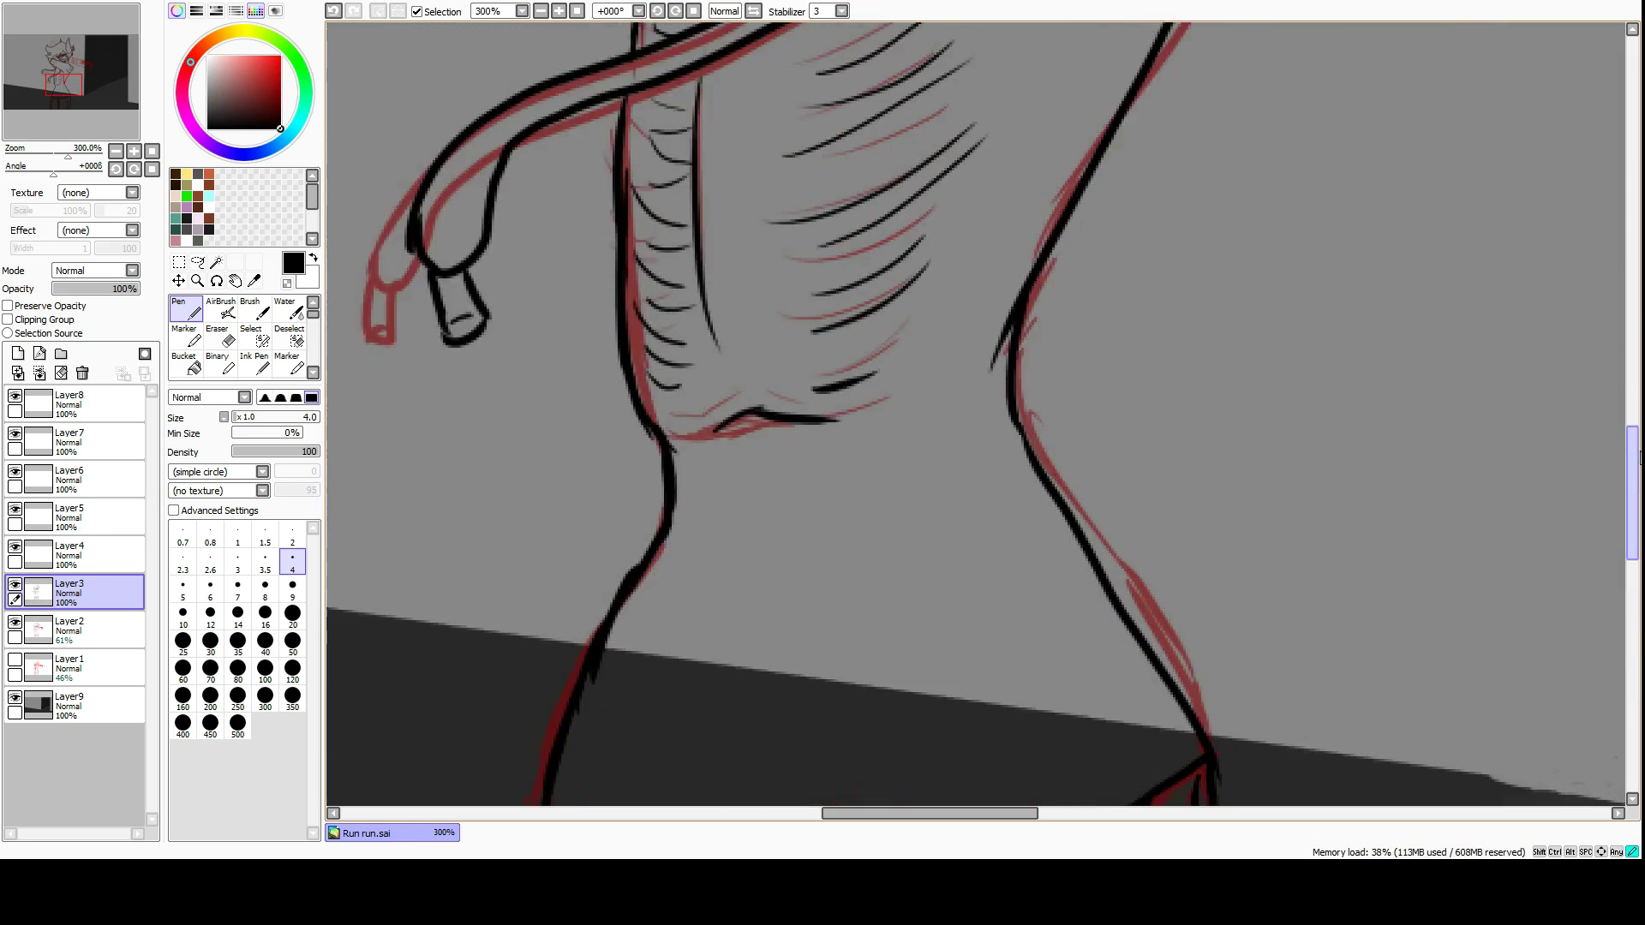
key("ctrl+z")
mouse_move(591, 210)
left_mouse_down()
mouse_move(721, 440)
mouse_move(655, 385)
left_mouse_up()
left_click_drag(596, 204, 527, 496)
scroll(977, 420, "right", 5)
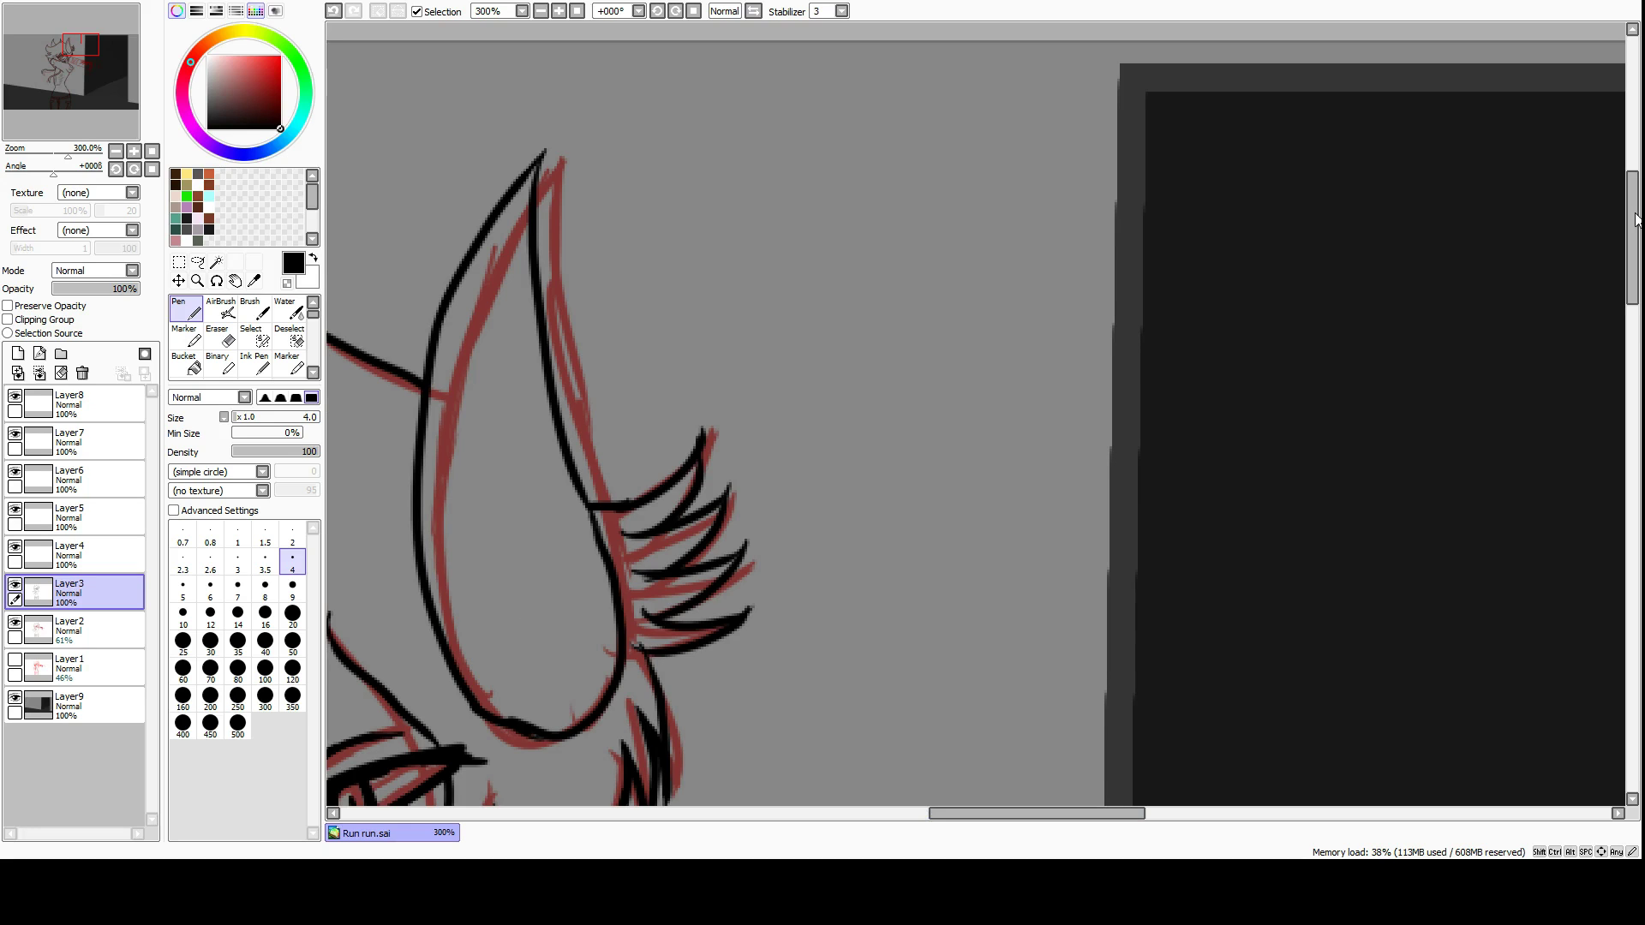
Ink the long upper and lower edges of the outstretched arm and its rounded end.
scroll(976, 420, "down", 5)
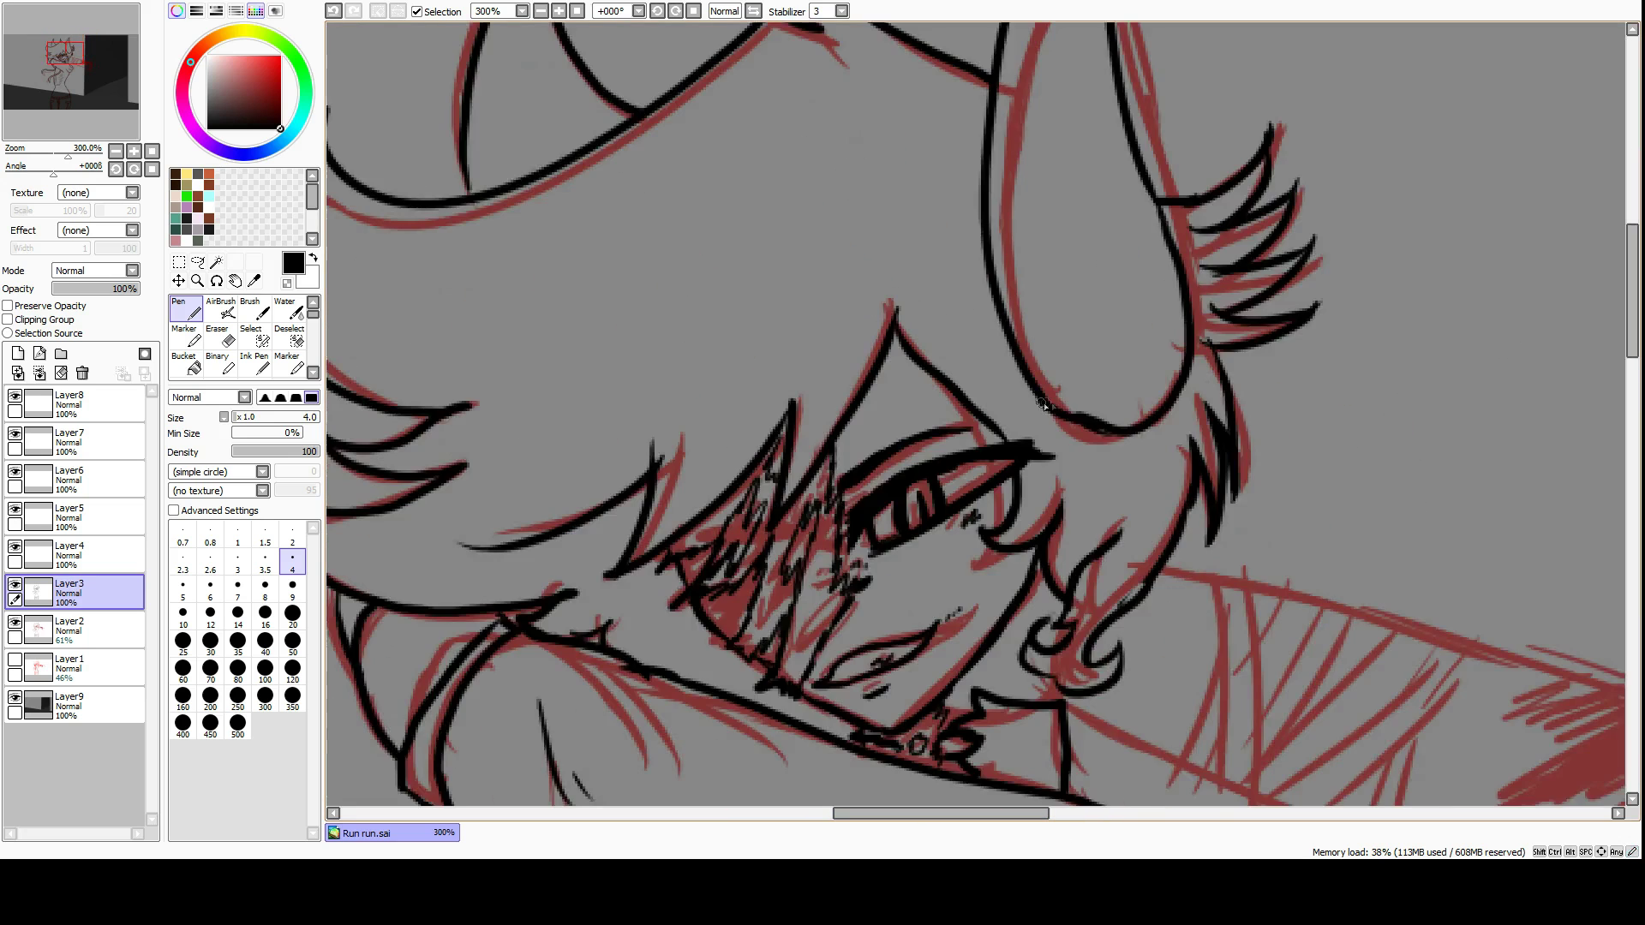
scroll(976, 419, "down", 5)
left_click_drag(567, 58, 1259, 283)
left_click_drag(477, 193, 1263, 465)
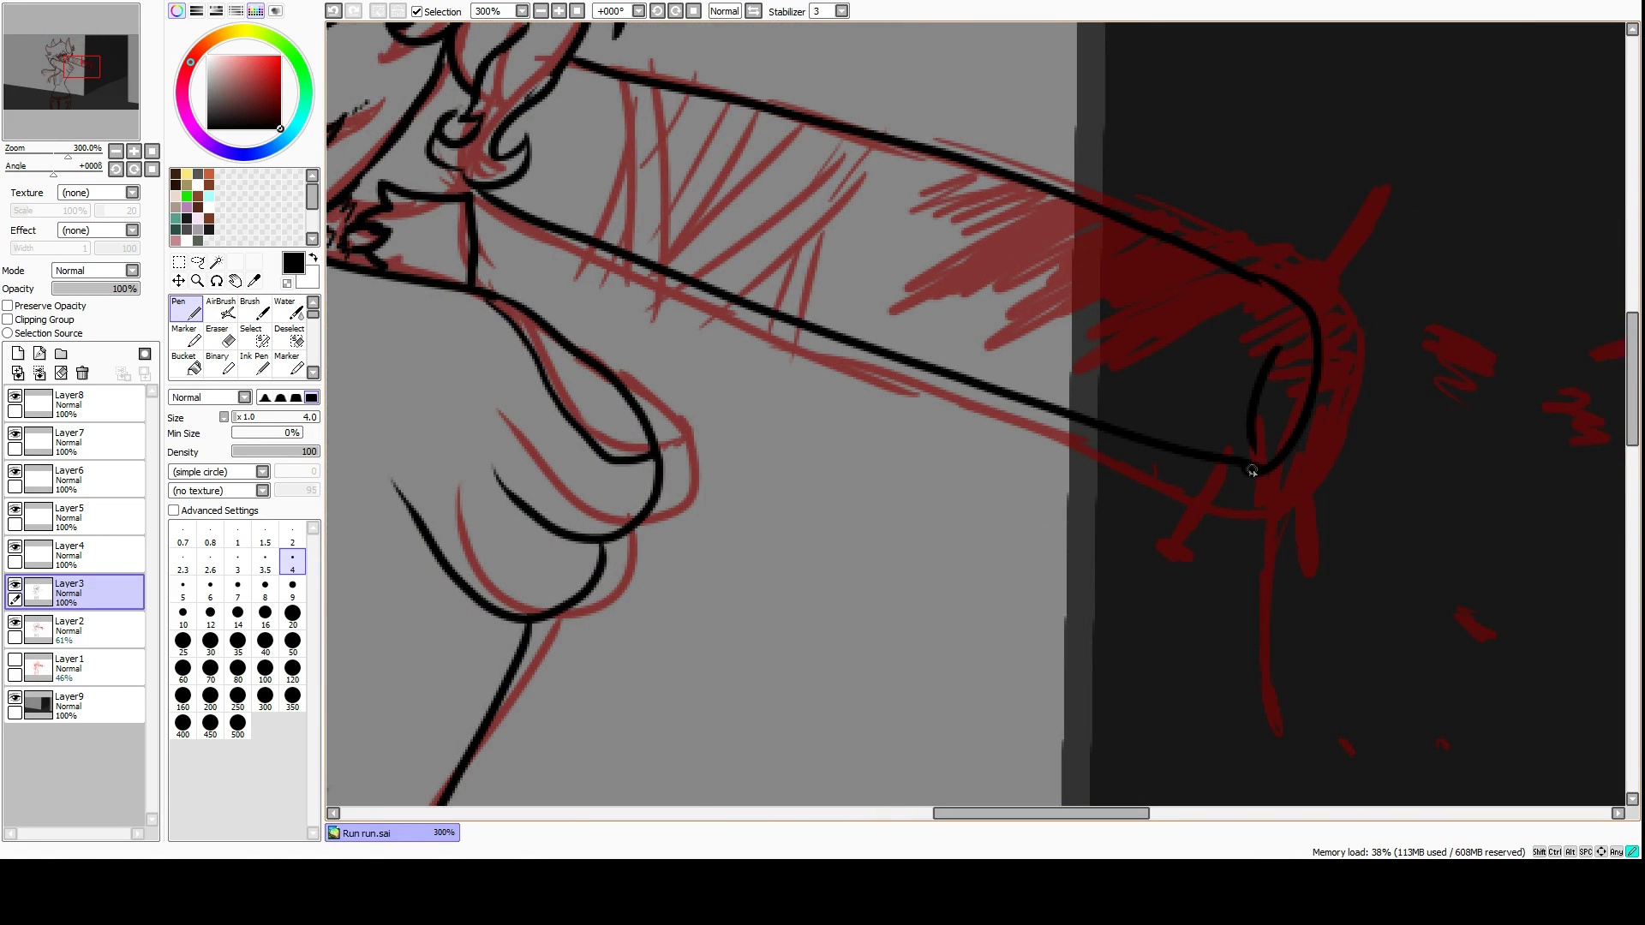
Ink the two nails and the dripping stain edge at the arm's end, erasing the outline where they overlap.
key("e")
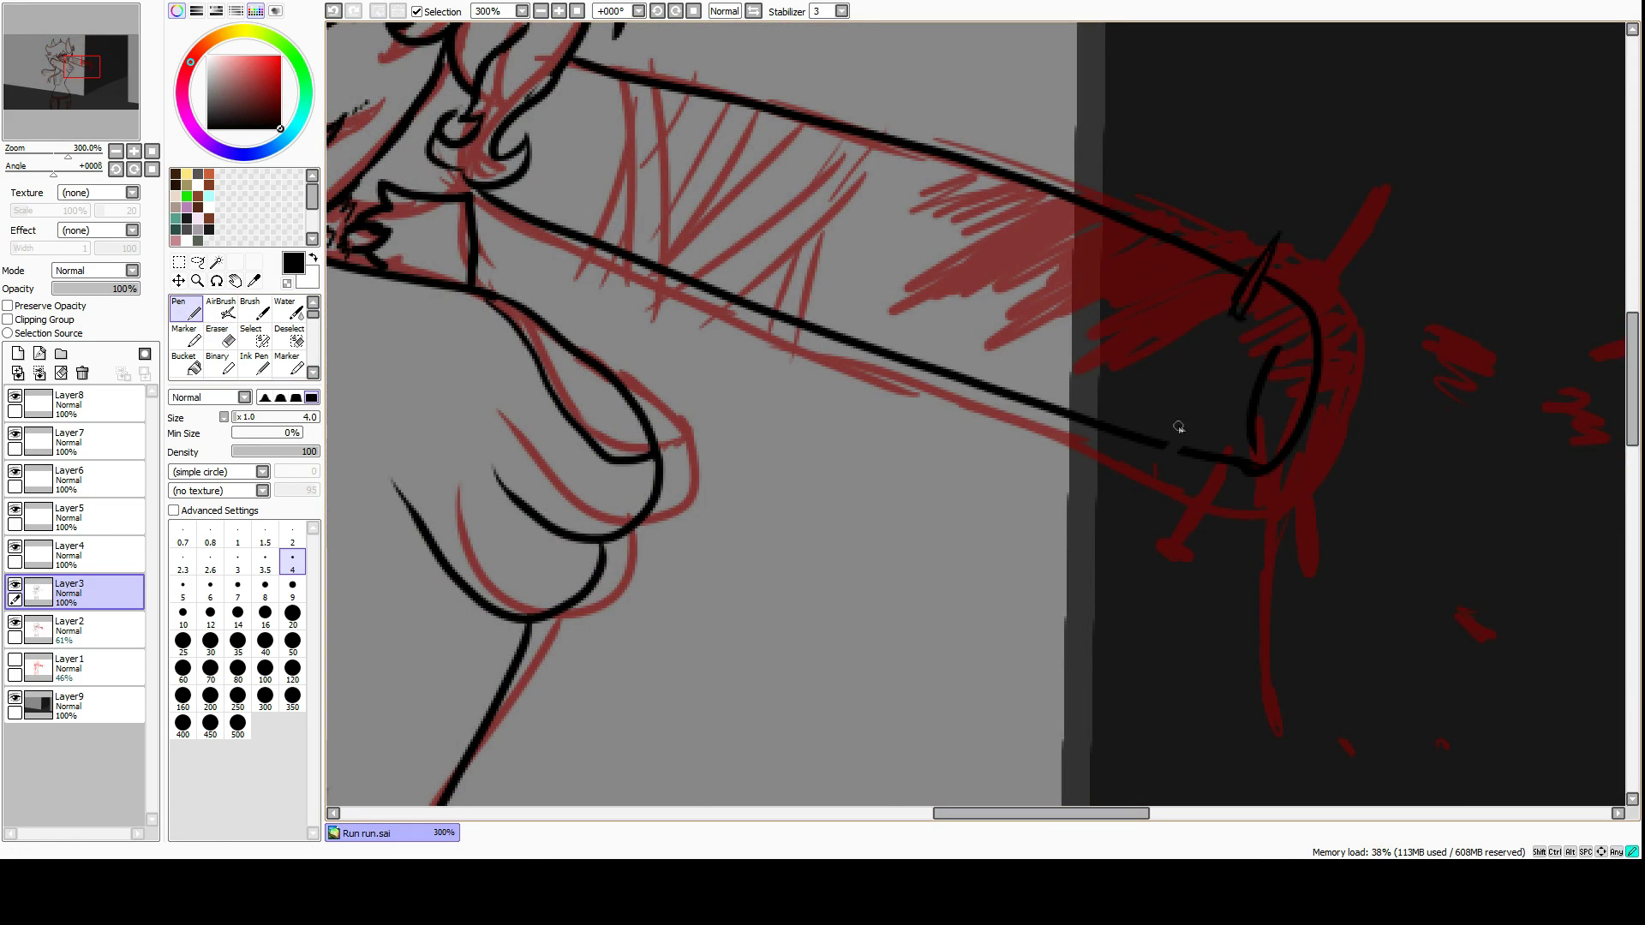
mouse_move(975, 167)
left_mouse_down()
mouse_move(985, 274)
mouse_move(1152, 306)
left_mouse_up()
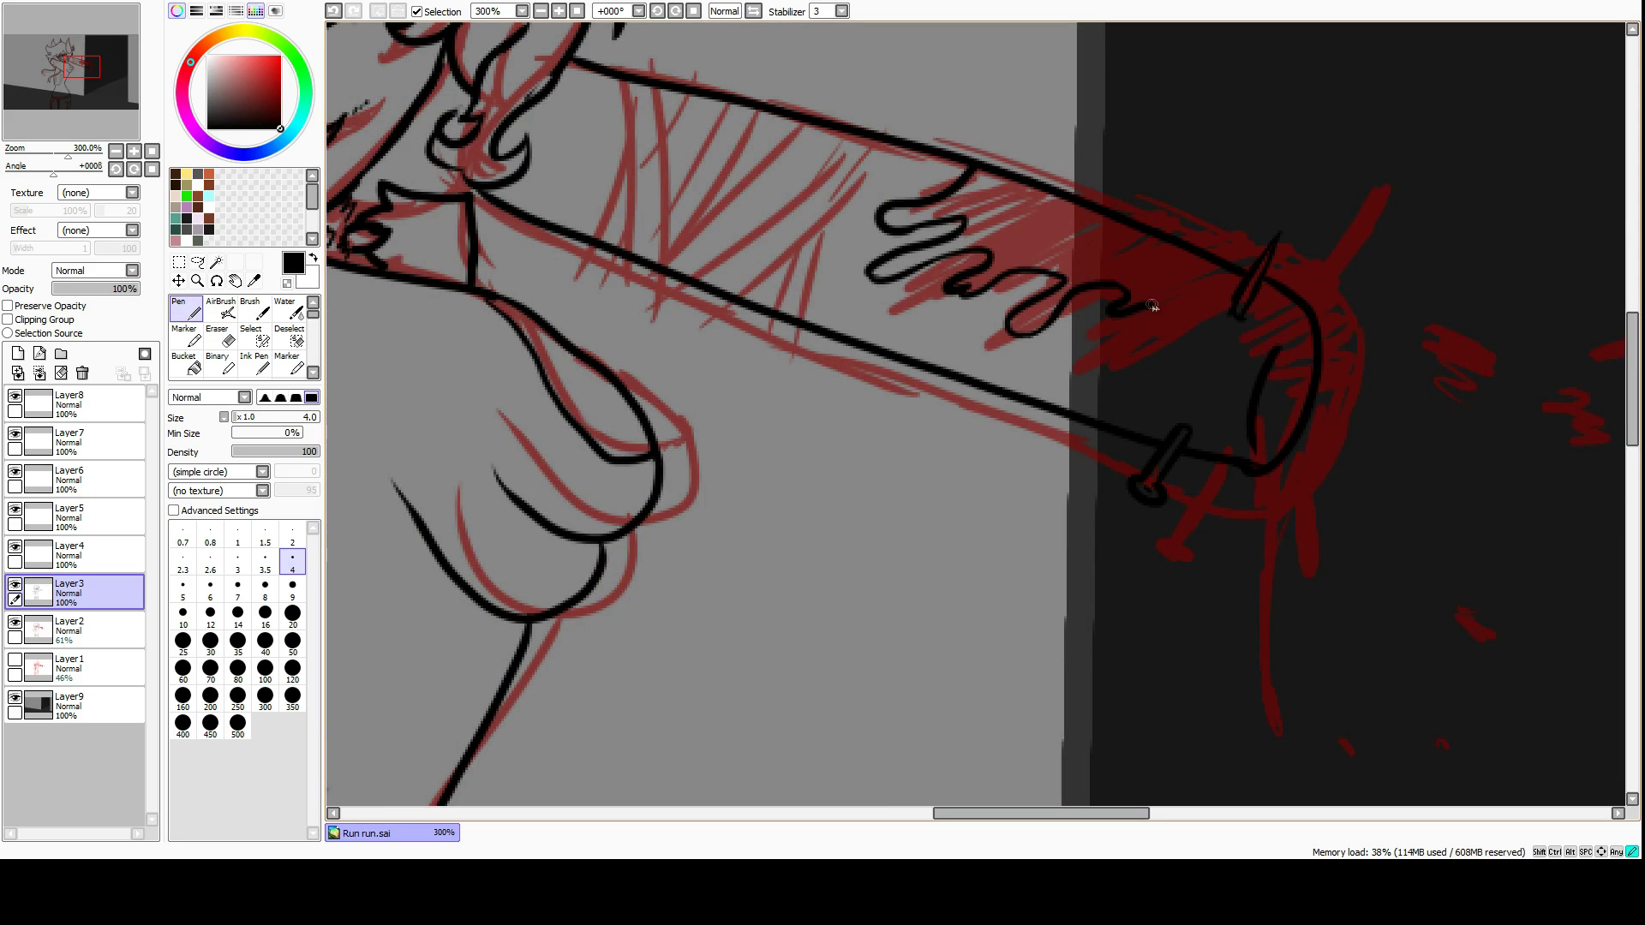
mouse_move(1299, 441)
left_mouse_down()
mouse_move(1323, 513)
mouse_move(1248, 466)
left_mouse_up()
key("e")
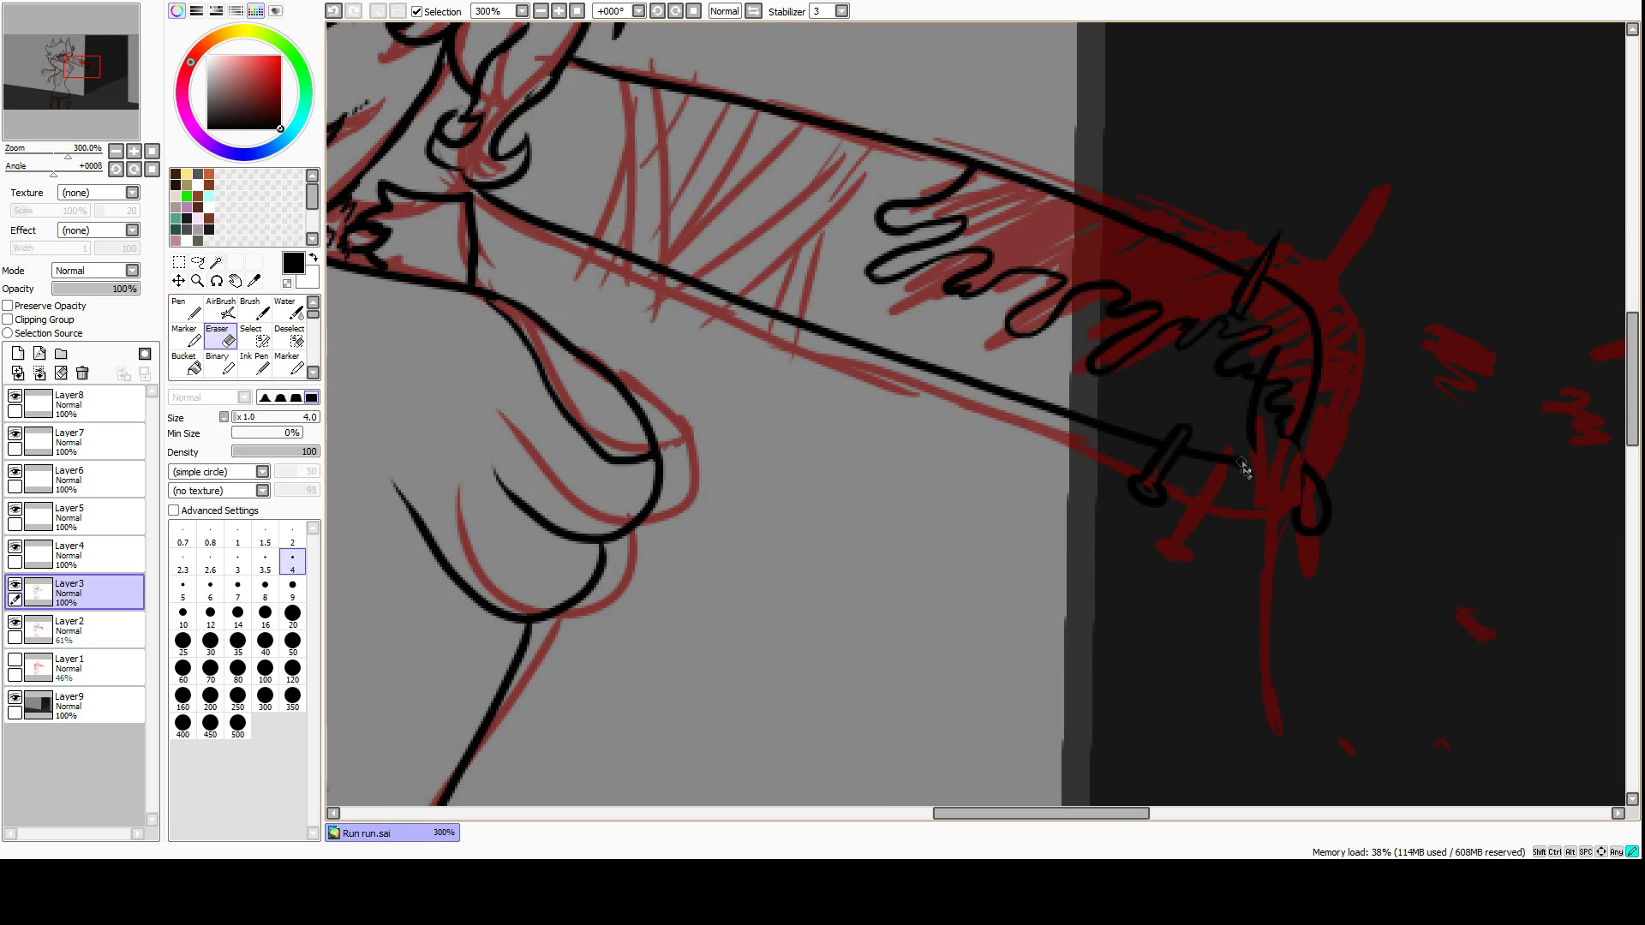
key("n")
Ink the scattered droplets in the dark doorway beyond the arm's end.
left_click_drag(1382, 572, 1381, 570)
left_click_drag(1457, 597, 1455, 600)
left_click_drag(1511, 387, 1070, 387)
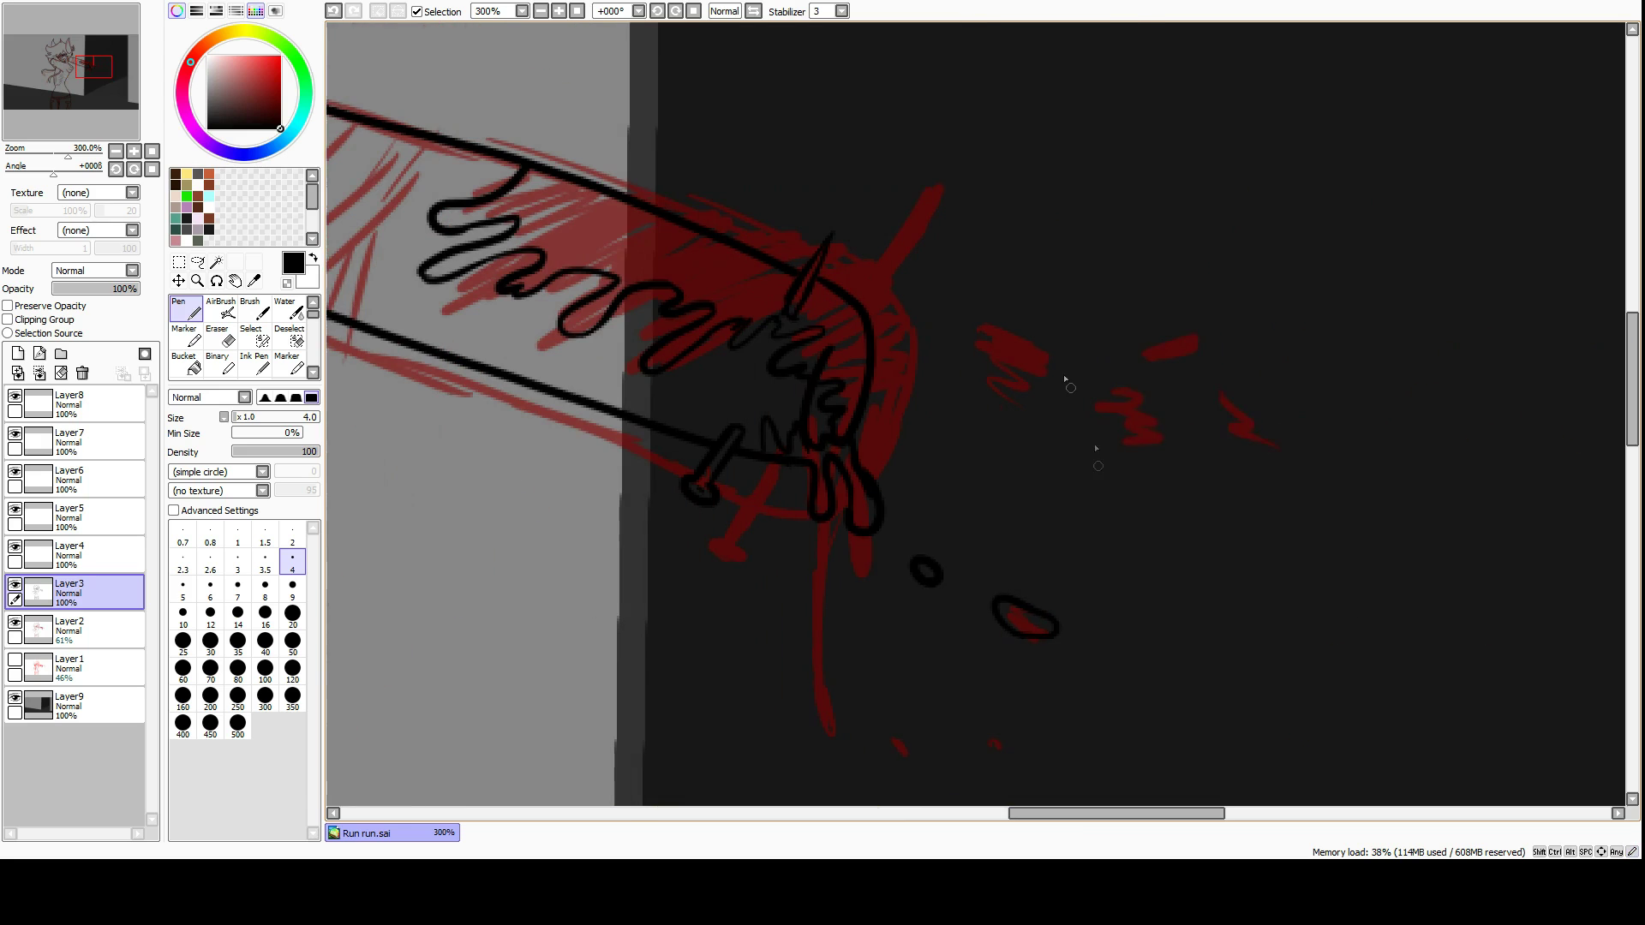
scroll(1229, 435, "down", 3)
scroll(839, 368, "up", 4)
Ink the crossing bandage strips around the upper part of the outstretched arm.
scroll(839, 368, "left", 6)
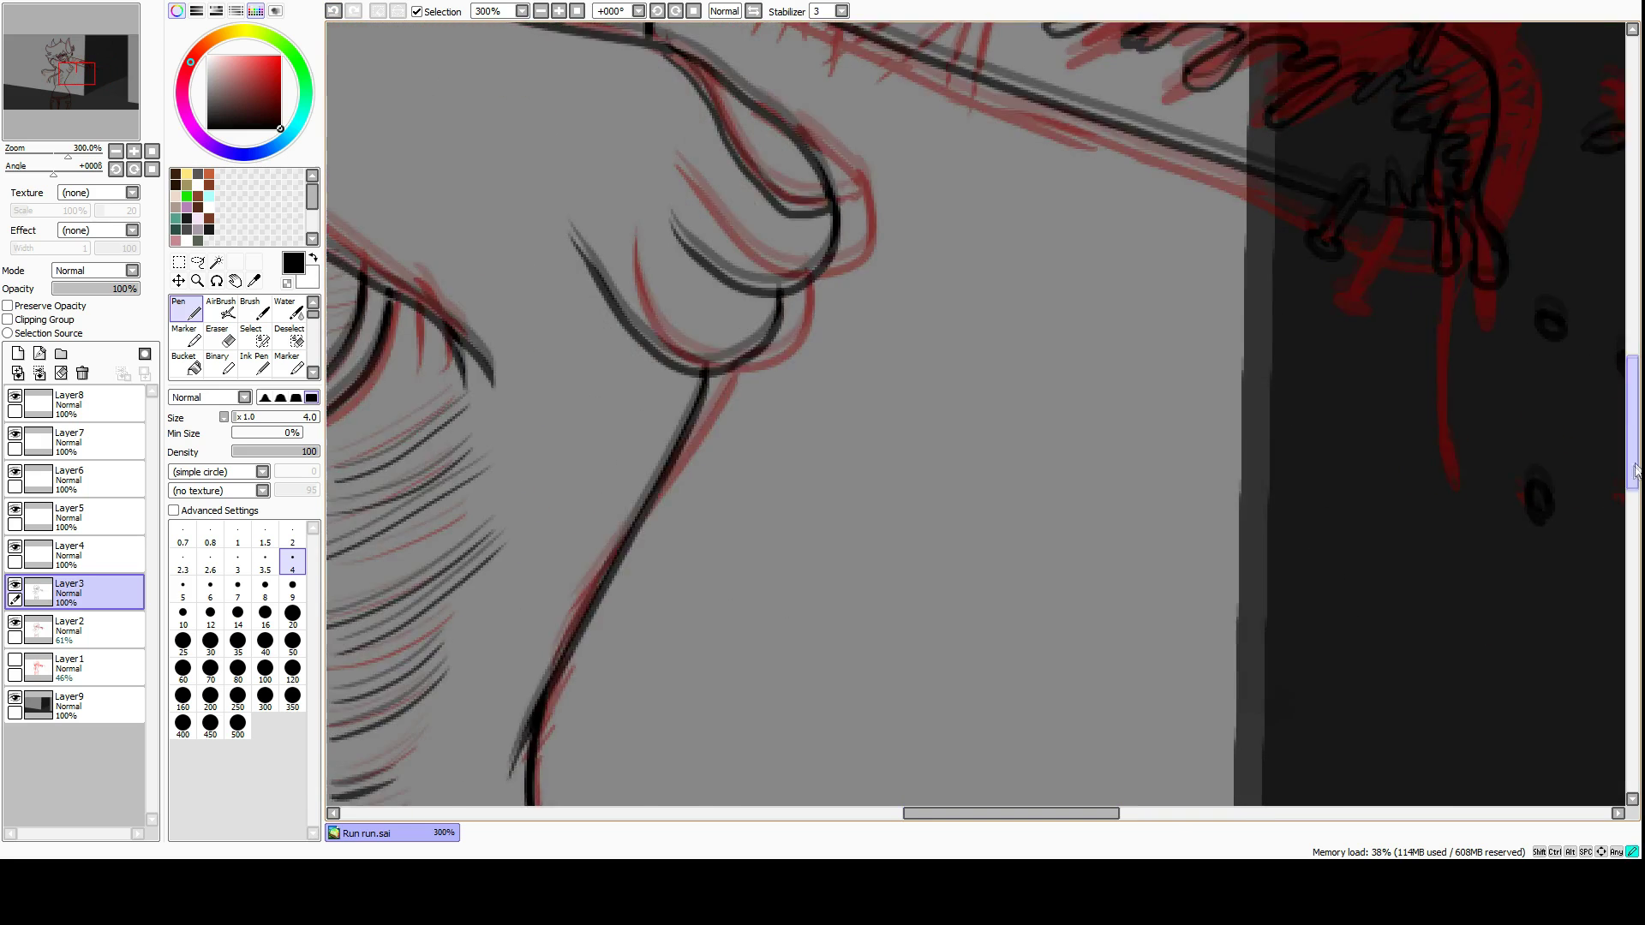
mouse_move(835, 185)
left_mouse_down()
mouse_move(839, 368)
mouse_move(1049, 250)
left_mouse_up()
left_click_drag(853, 347, 1010, 240)
left_click_drag(801, 257, 771, 339)
left_click_drag(851, 195, 865, 244)
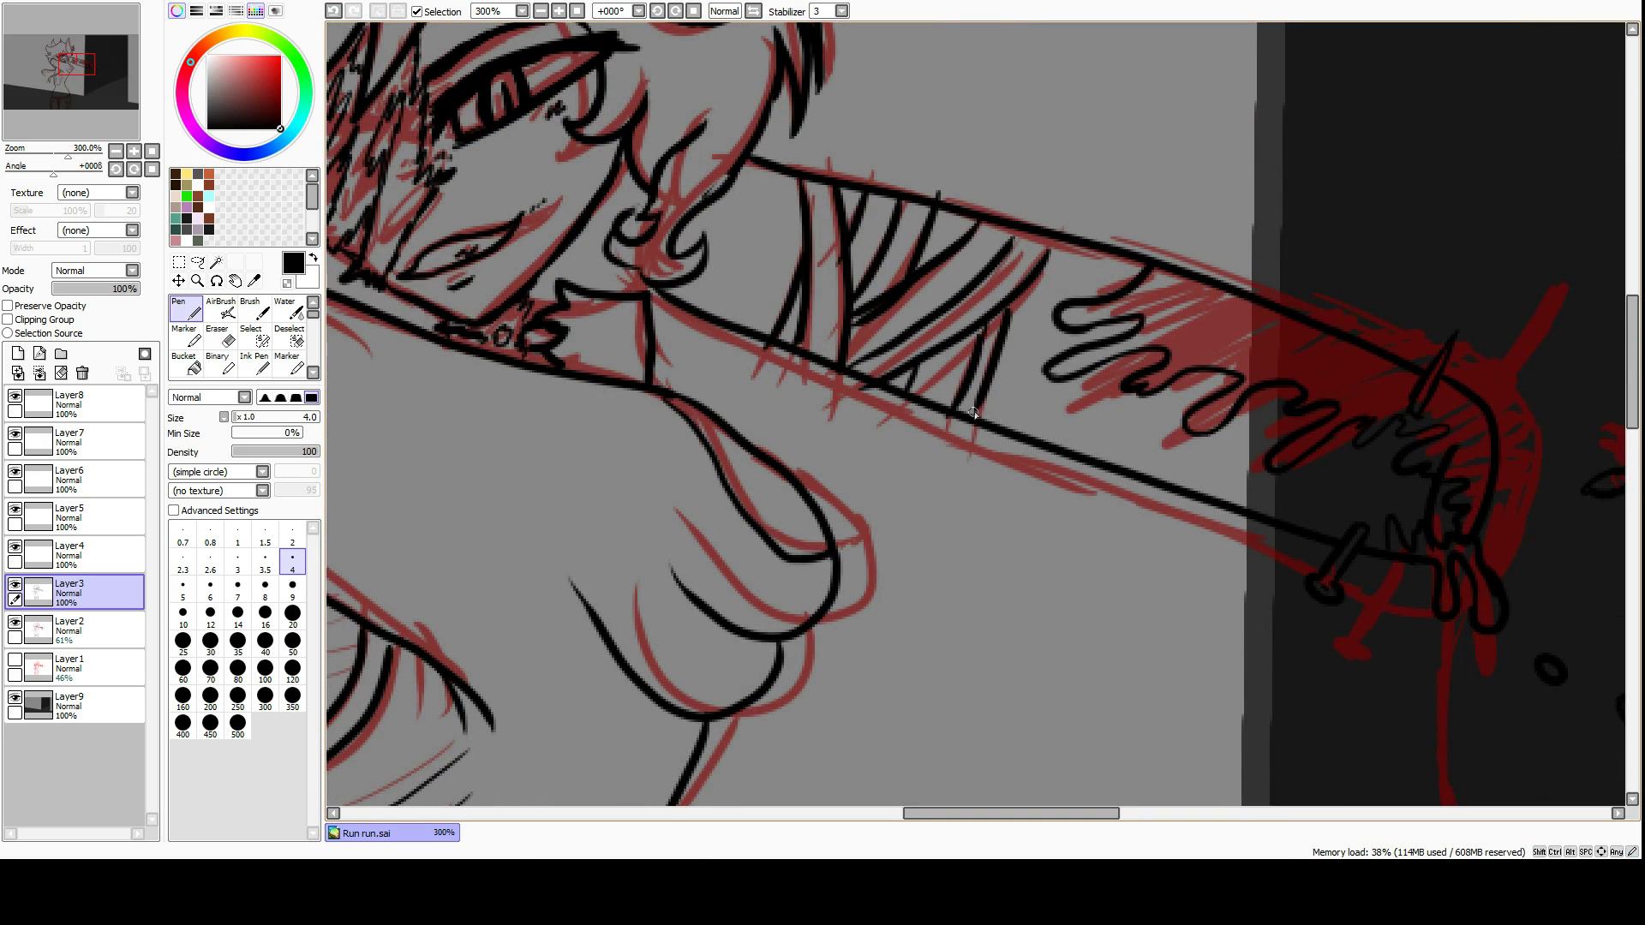
Hide the red sketch on Layer2 and check the black line art in horizontally flipped view.
scroll(973, 414, "down", 4)
left_click(14, 622)
left_click(224, 336)
scroll(455, 632, "up", 3)
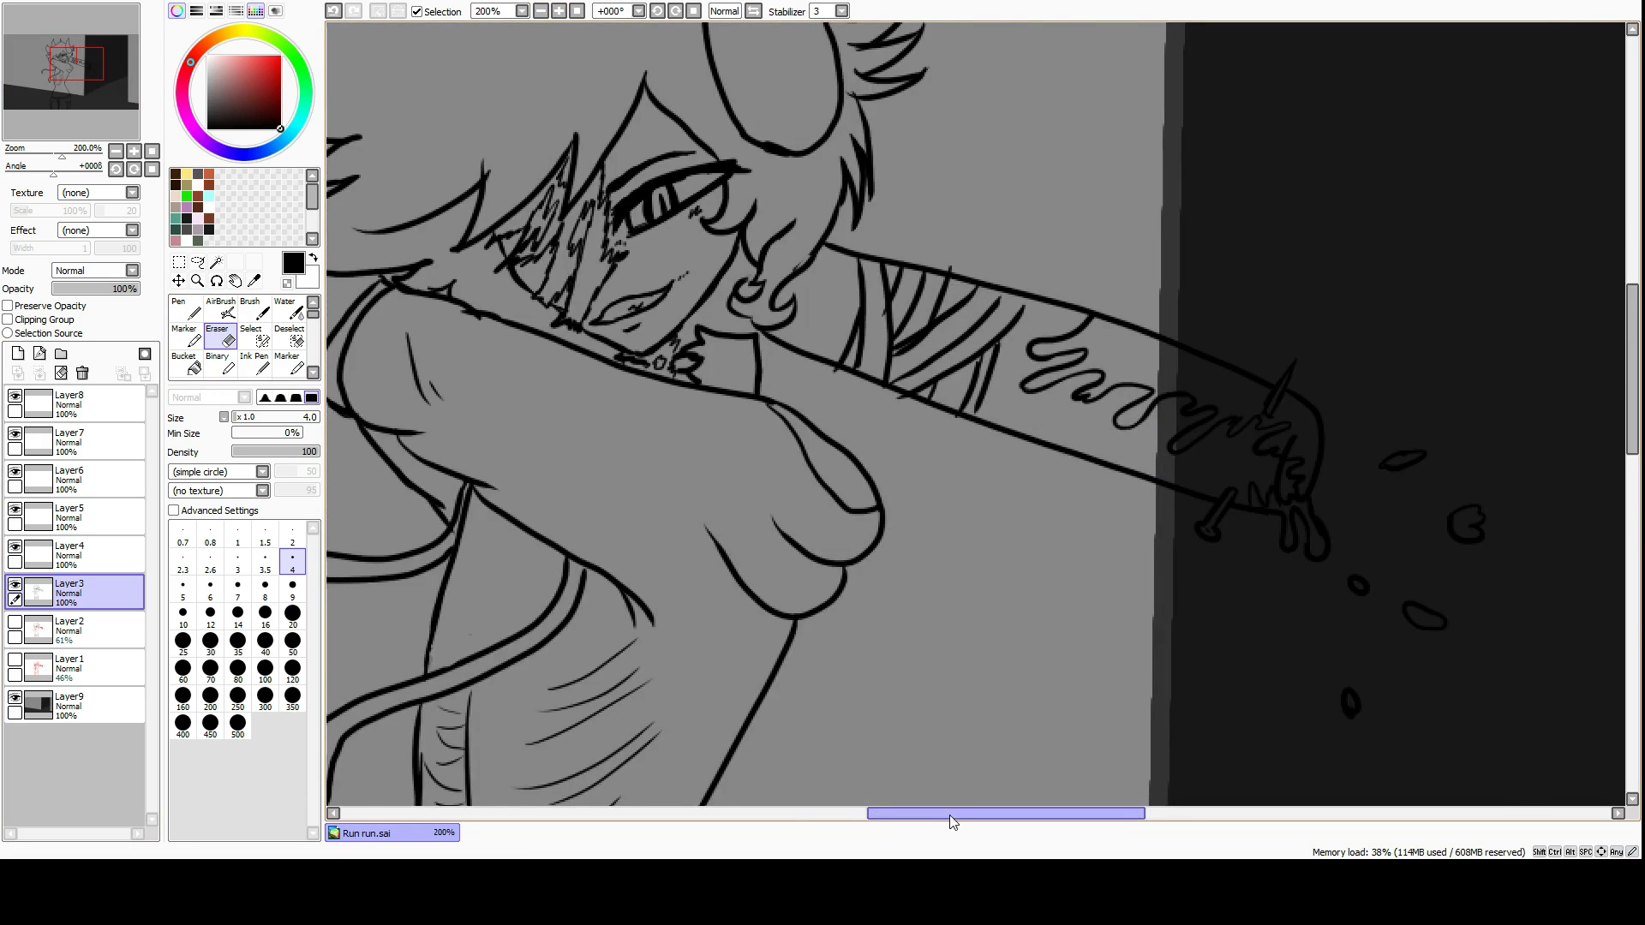
scroll(950, 814, "left", 3)
scroll(806, 570, "down", 3)
key("h")
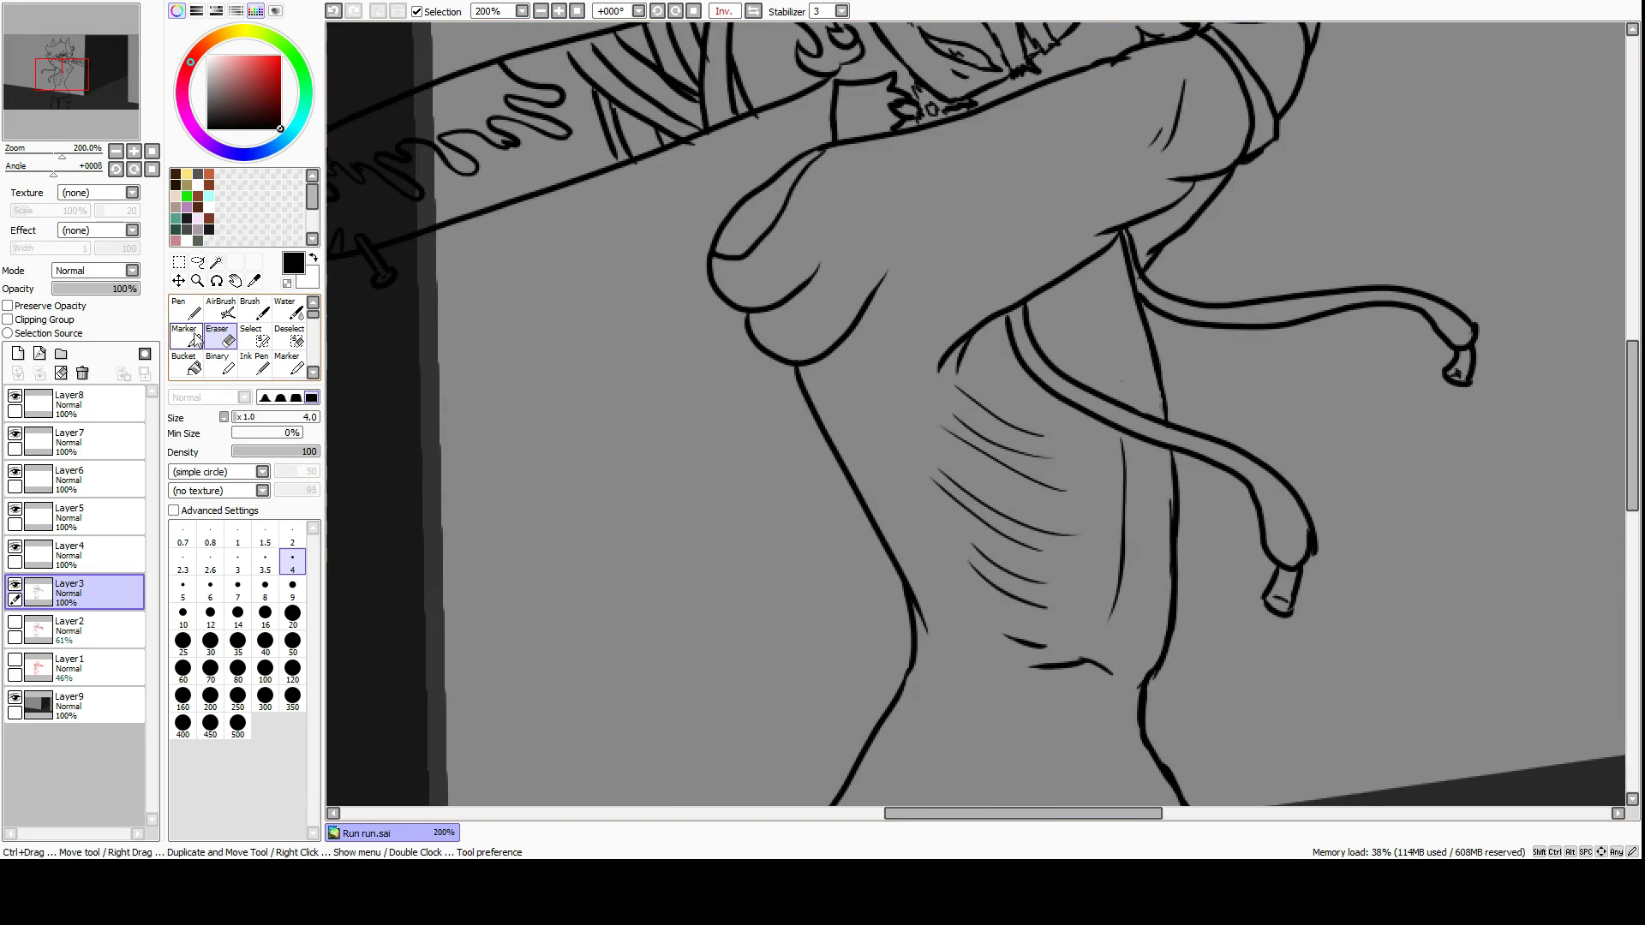
key("n")
scroll(694, 32, "down", 4)
key("h")
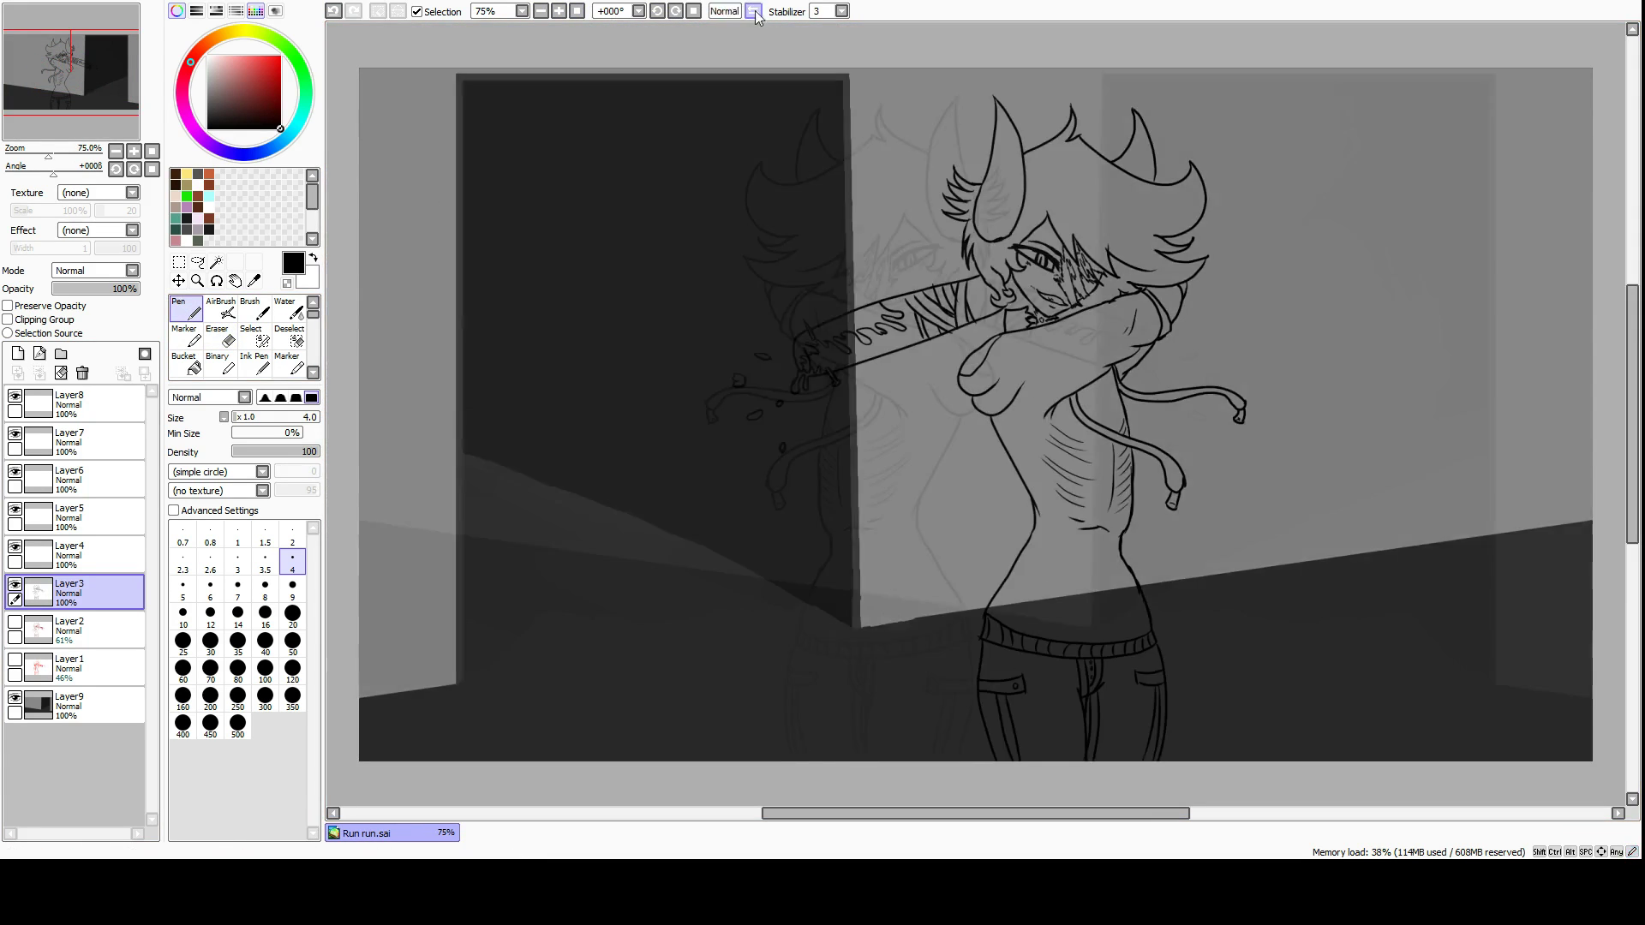
Move Layer3 with the line art above Layer5 and select the enclosed hair area with the Magic Wand.
left_click_drag(85, 593, 86, 514)
left_click(216, 261)
scroll(977, 342, "up", 4)
left_click_drag(1631, 446, 1631, 357)
Extend the hair selection by brush over the ear tufts, the curled lock tips and the strand below the chin.
key("s")
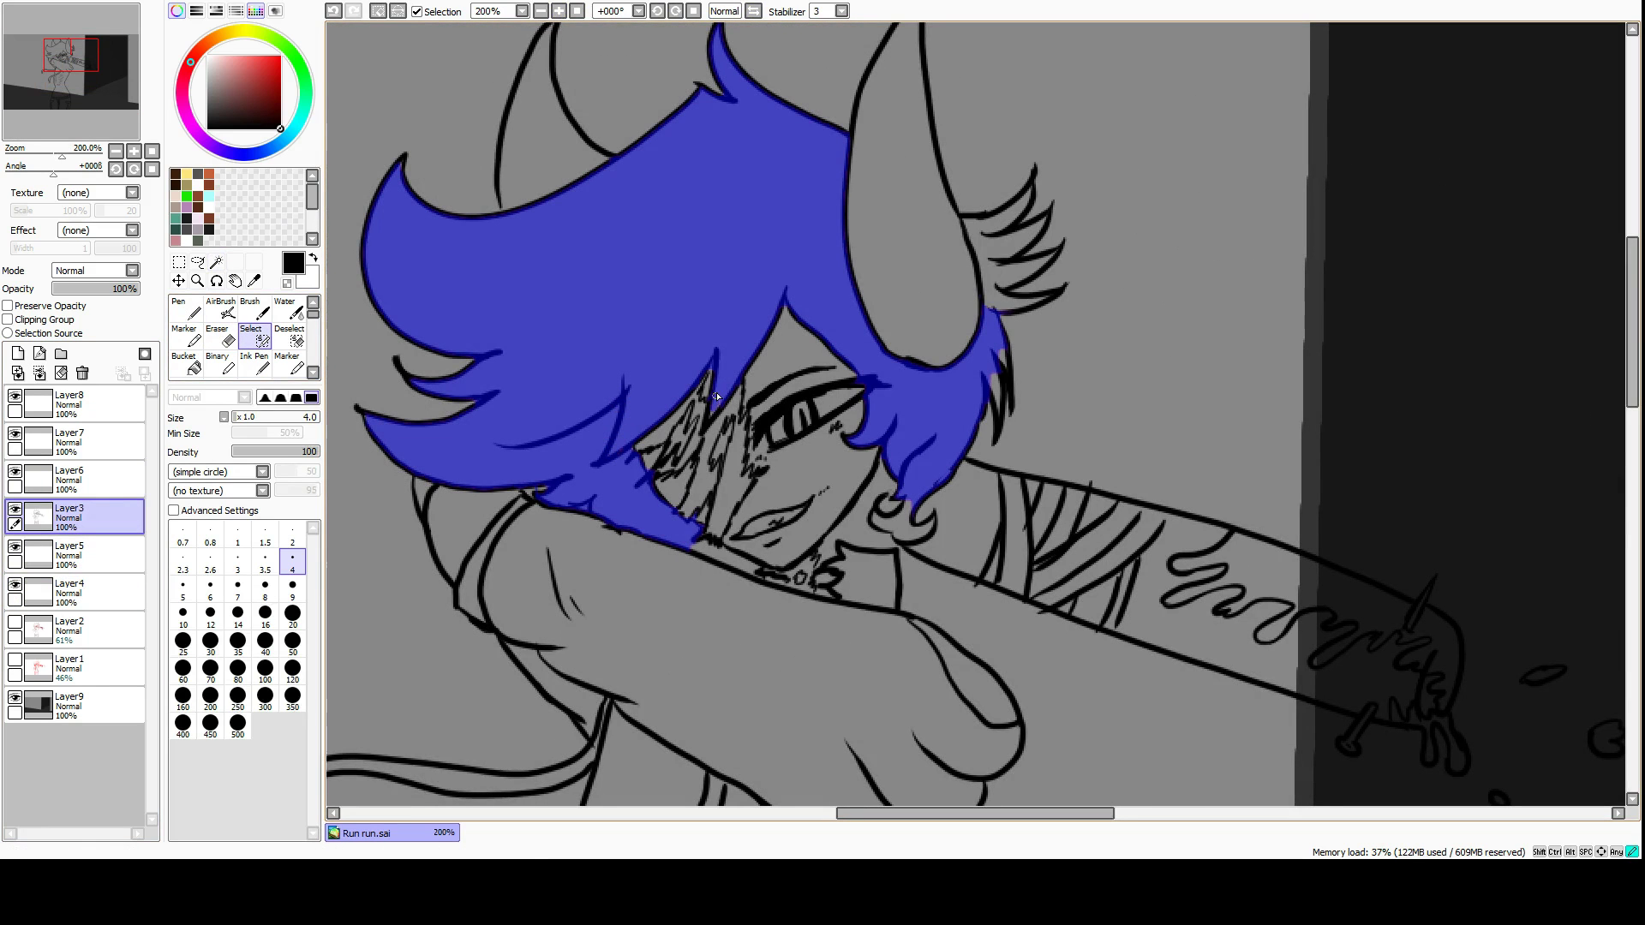
mouse_move(968, 218)
left_mouse_down()
mouse_move(1036, 227)
mouse_move(1029, 266)
left_mouse_up()
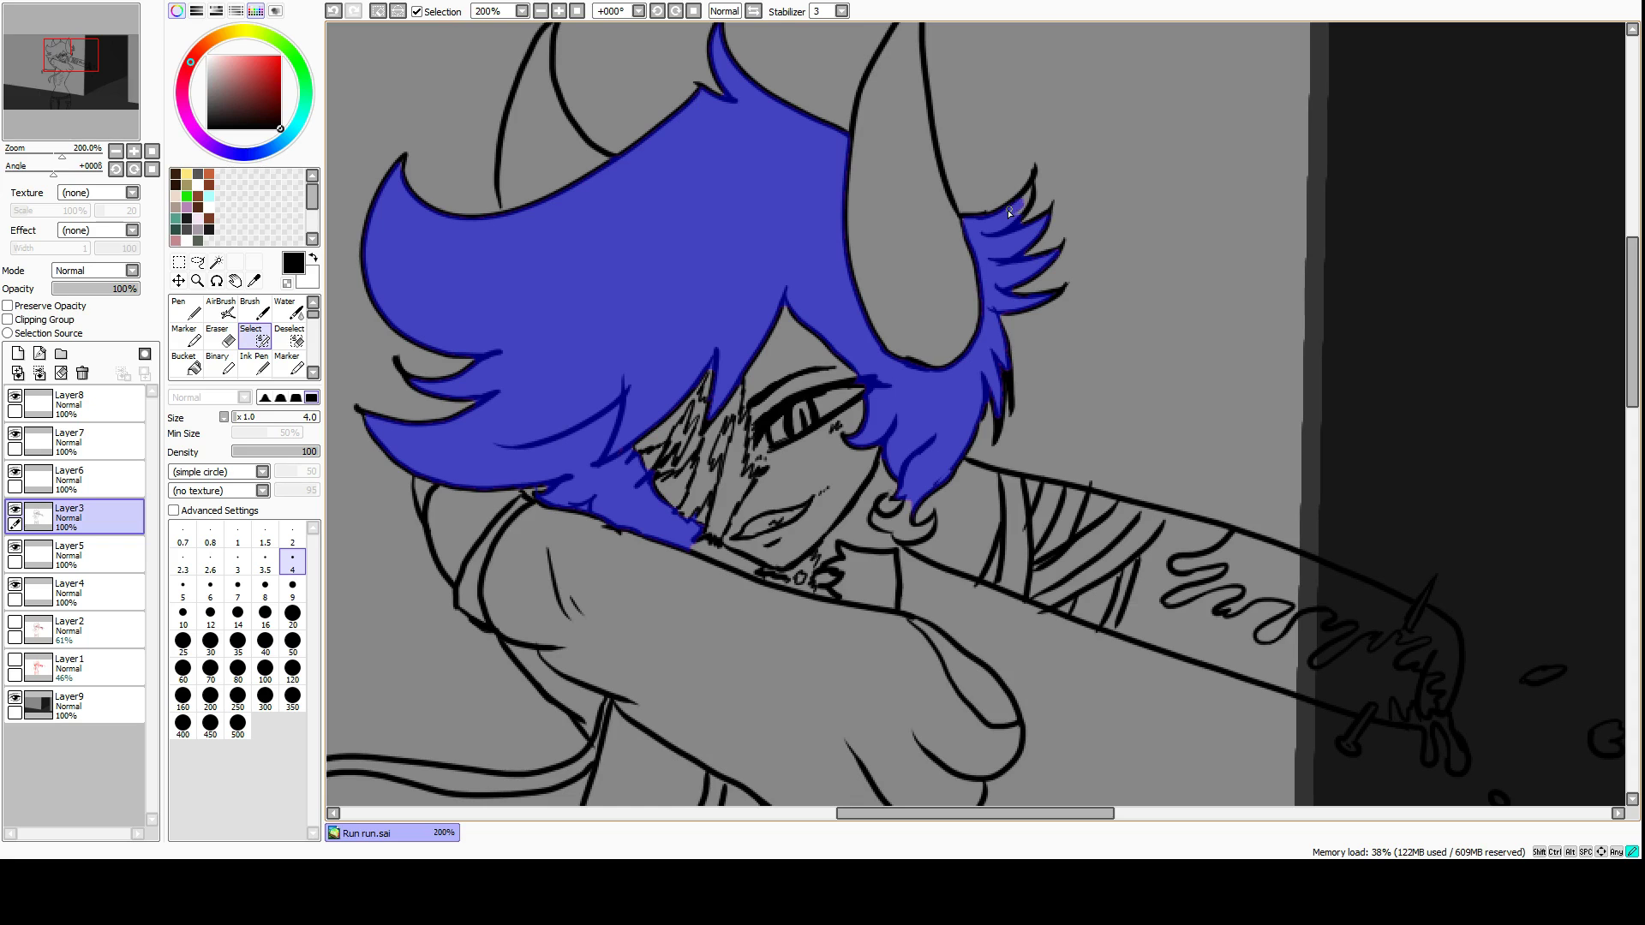
left_click_drag(887, 524, 909, 512)
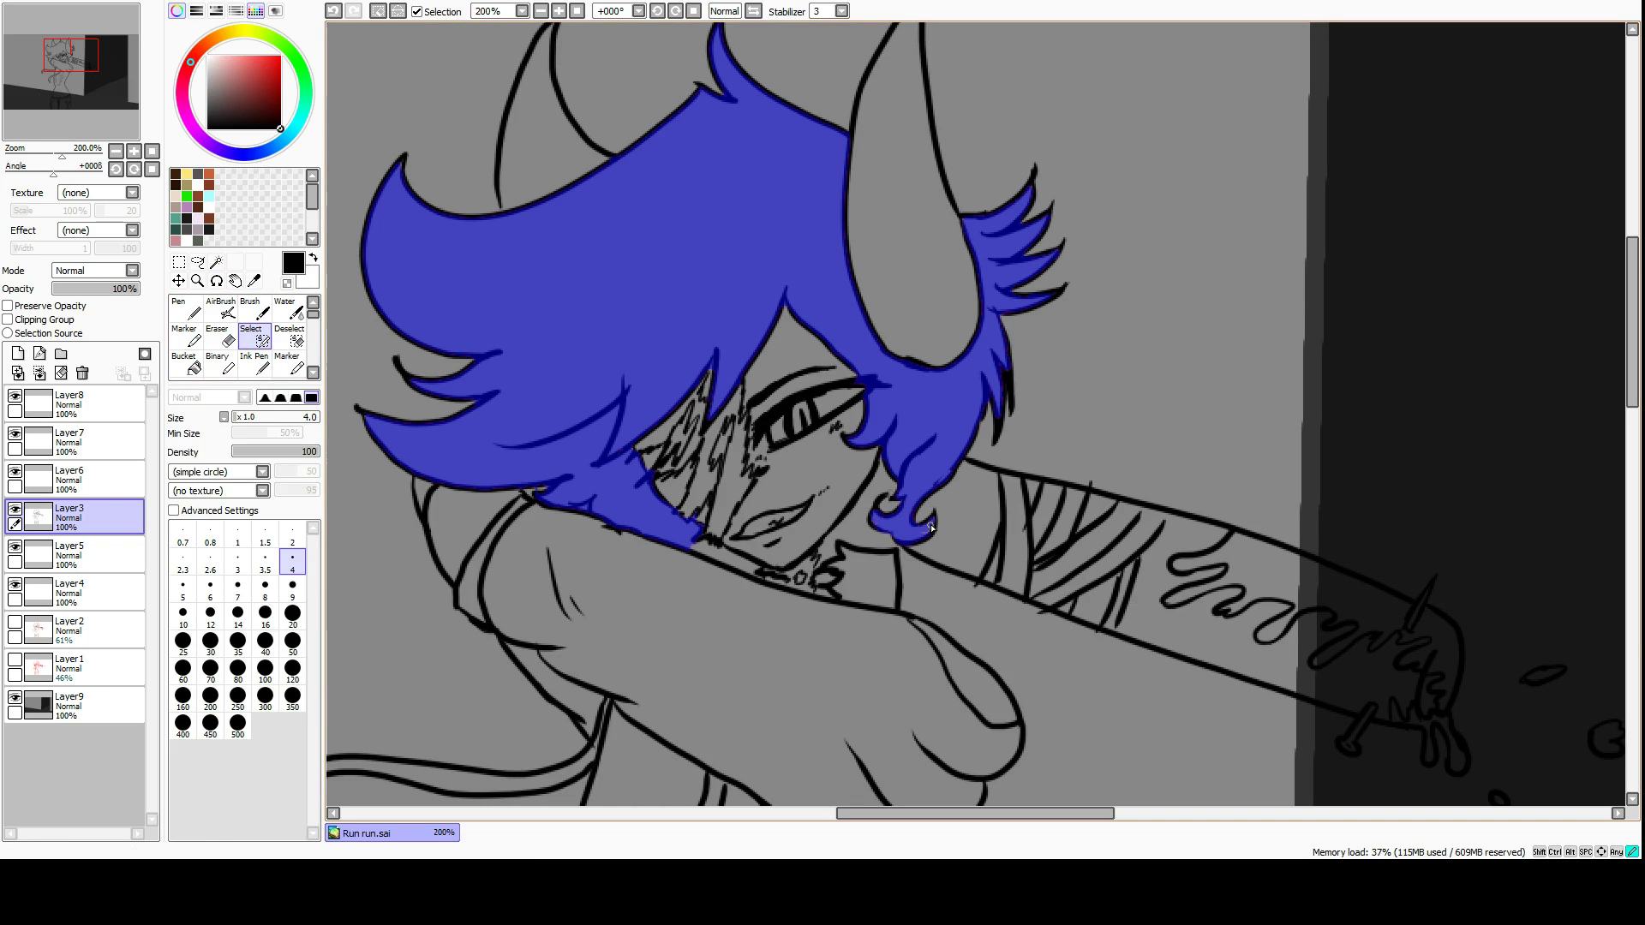
mouse_move(698, 543)
left_mouse_down()
mouse_move(761, 571)
mouse_move(721, 558)
left_mouse_up()
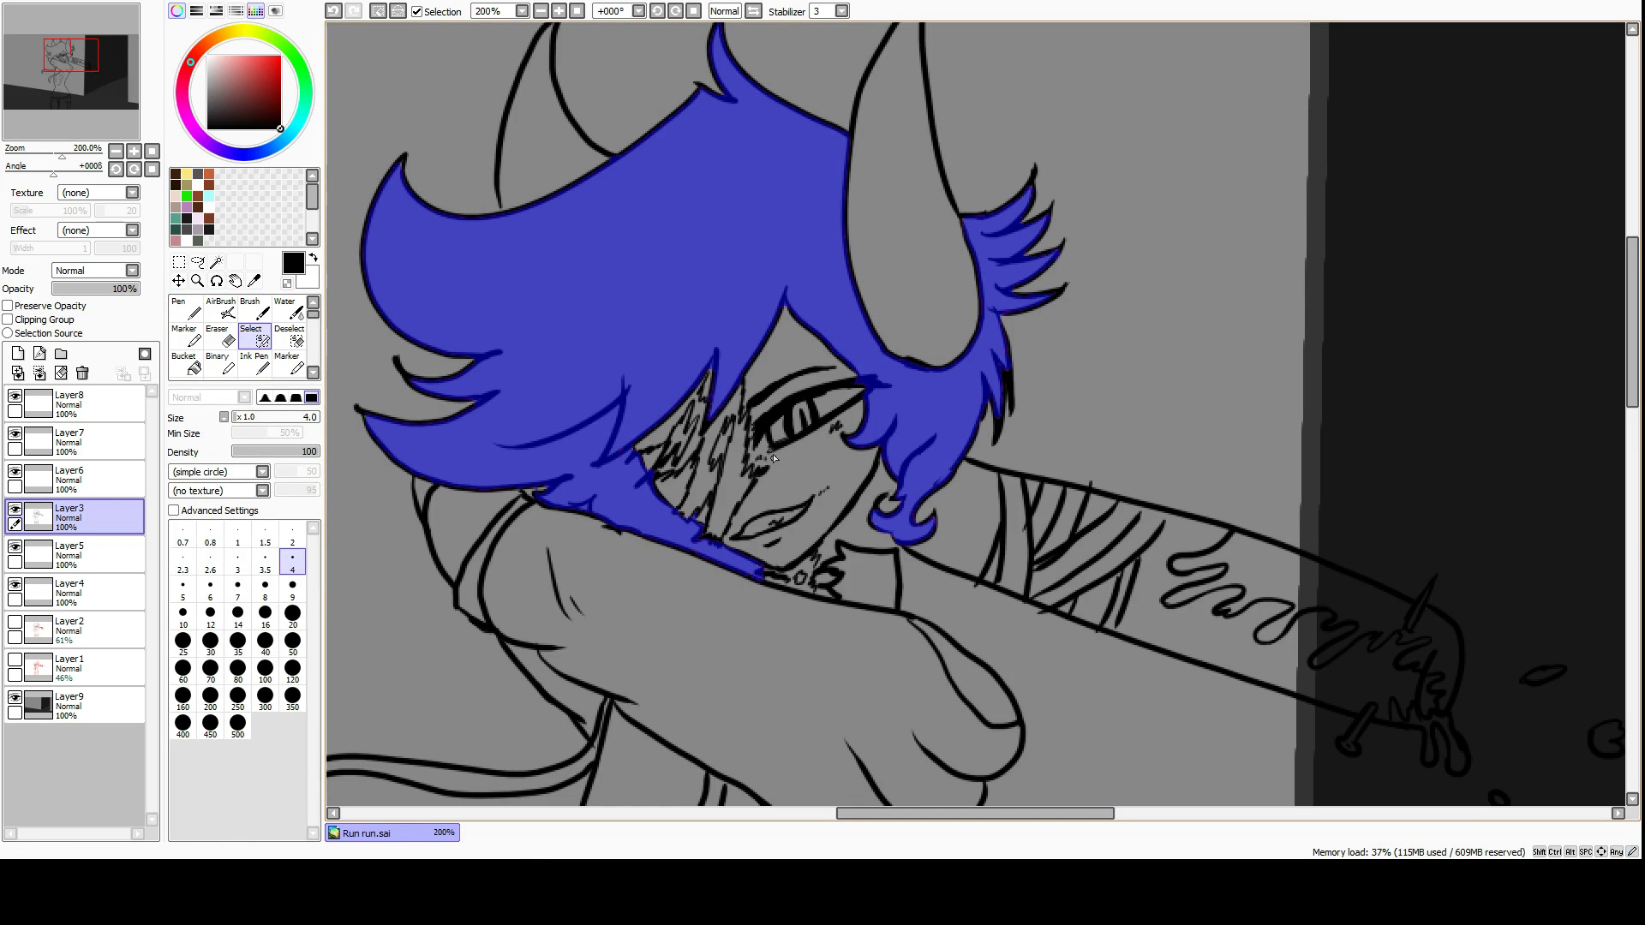
Fill the selected hair with reddish brown on Layer5 using the Marker, move Layer10 to the top of the stack and deselect.
left_click(287, 364)
left_click(69, 555)
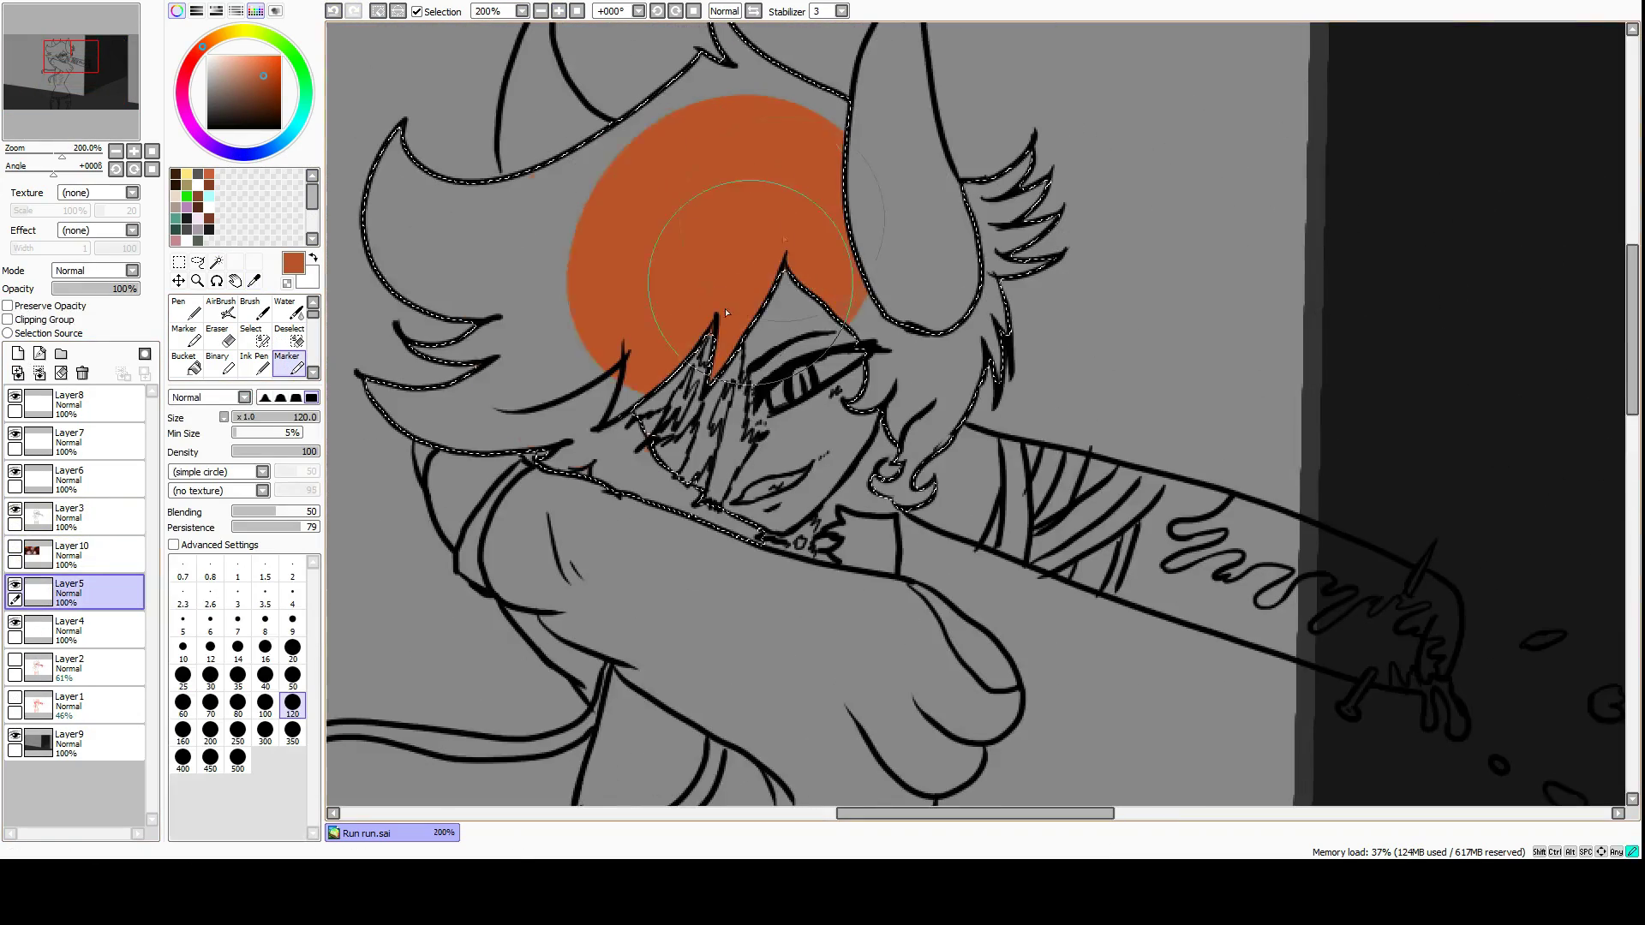
left_click_drag(480, 214, 668, 360)
left_click_drag(728, 171, 925, 411)
left_click_drag(68, 555, 86, 390)
key("ctrl+d")
Erase hair colour spilling past the outlines around the ear tufts and the hair tips.
scroll(600, 92, "up", 1)
key("e")
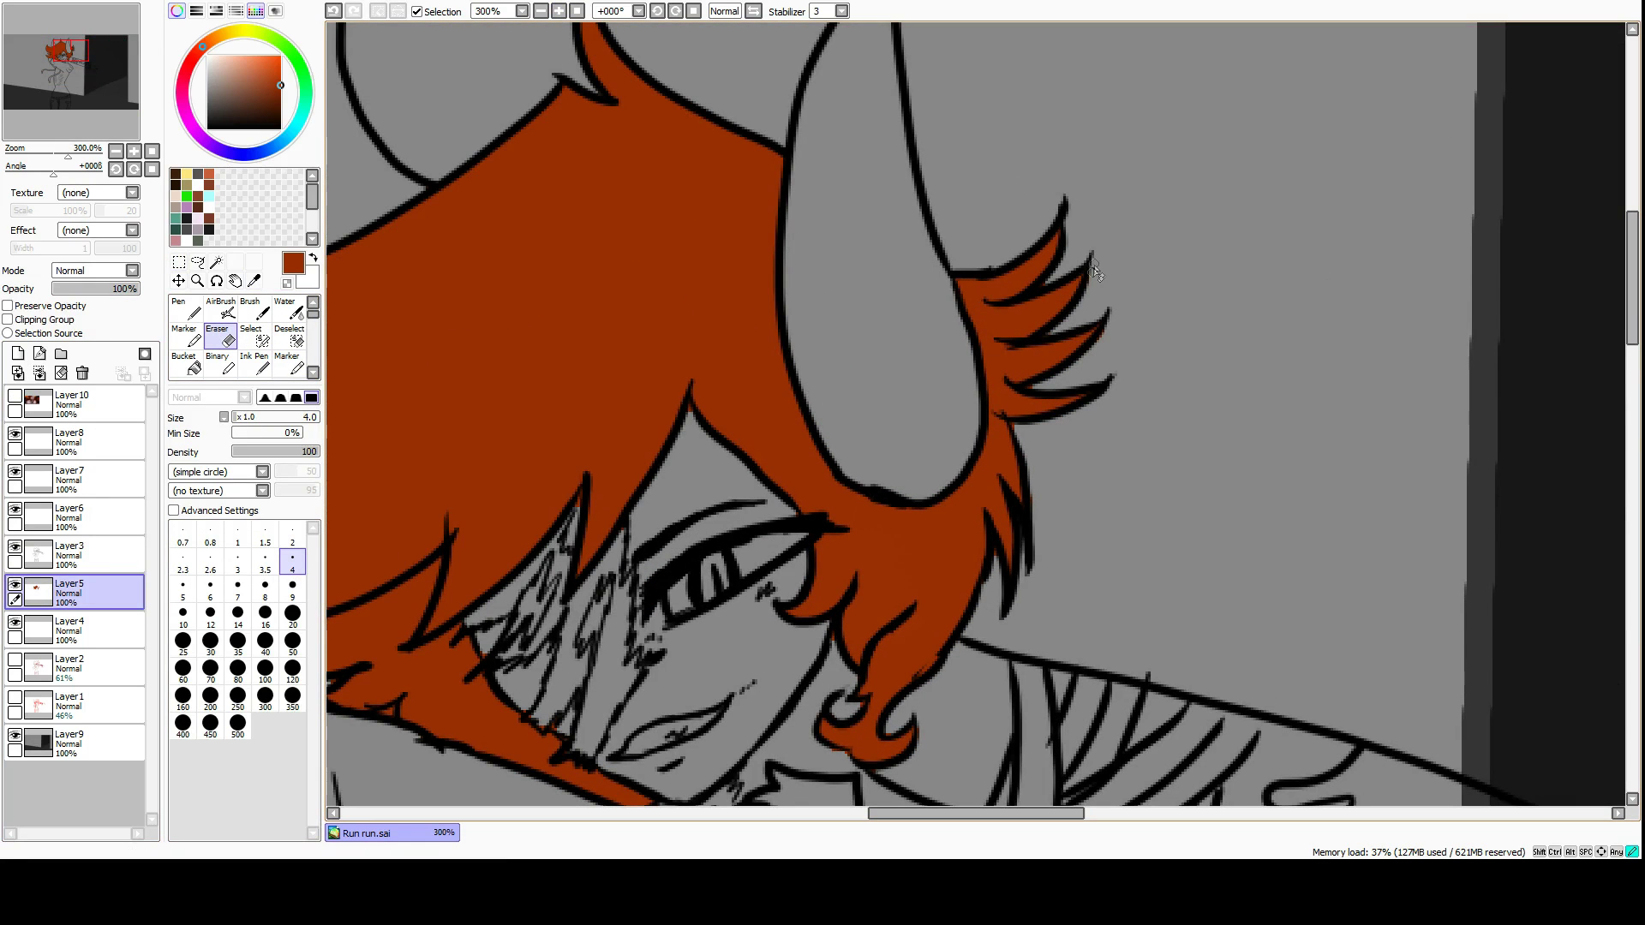
left_click_drag(1027, 814, 958, 814)
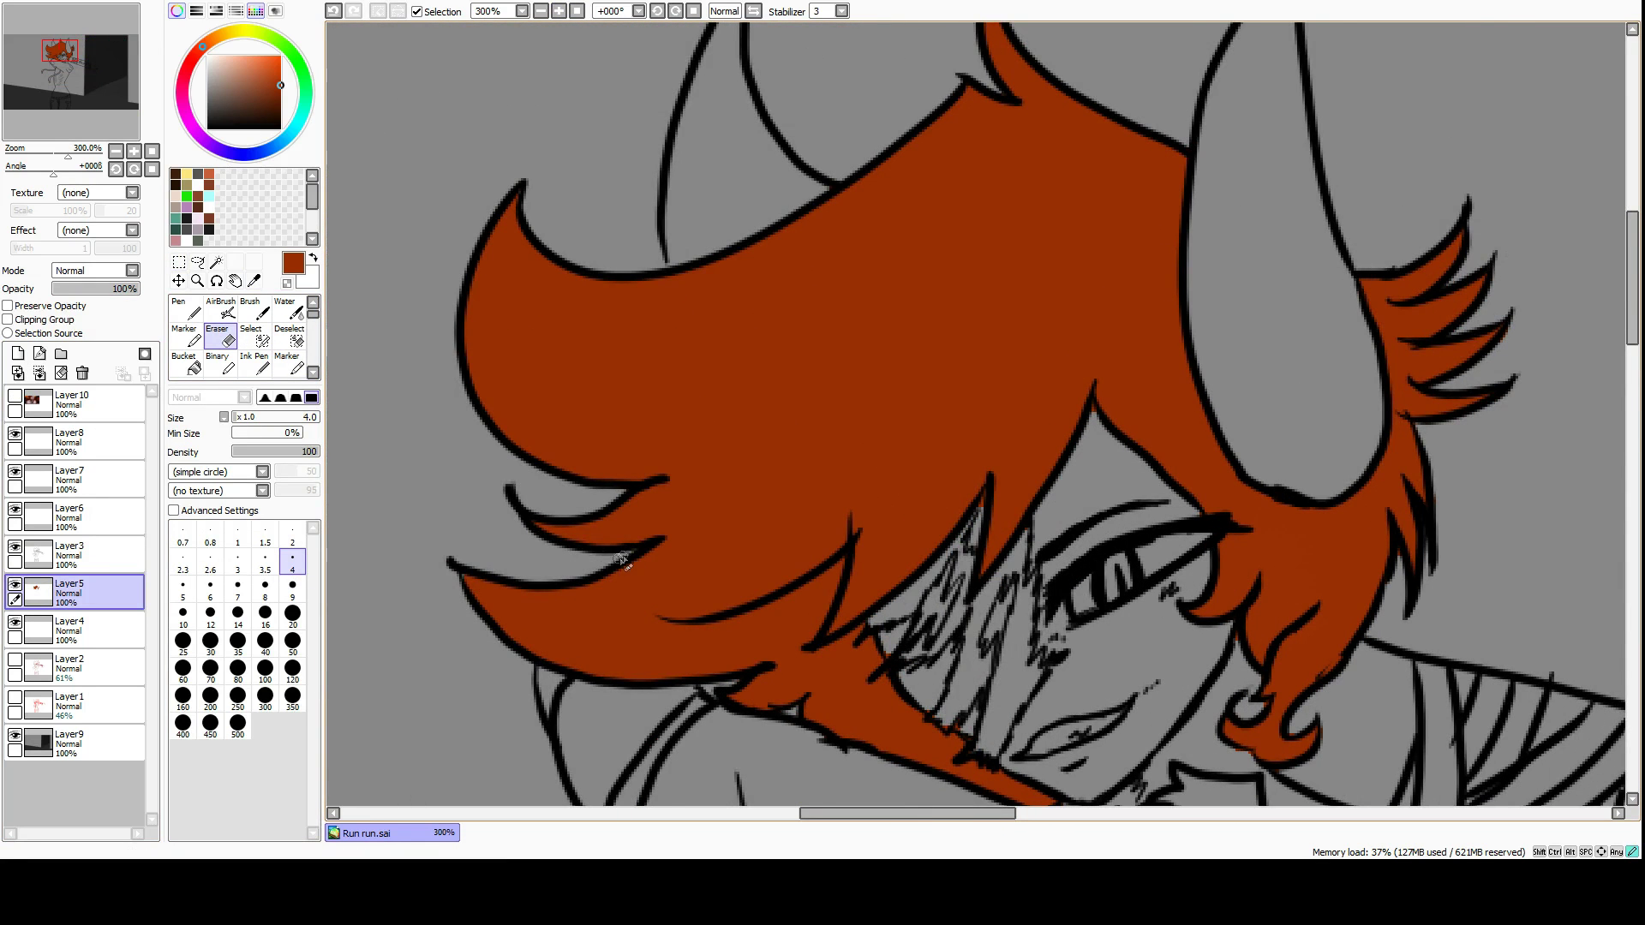
scroll(1233, 336, "down", 3)
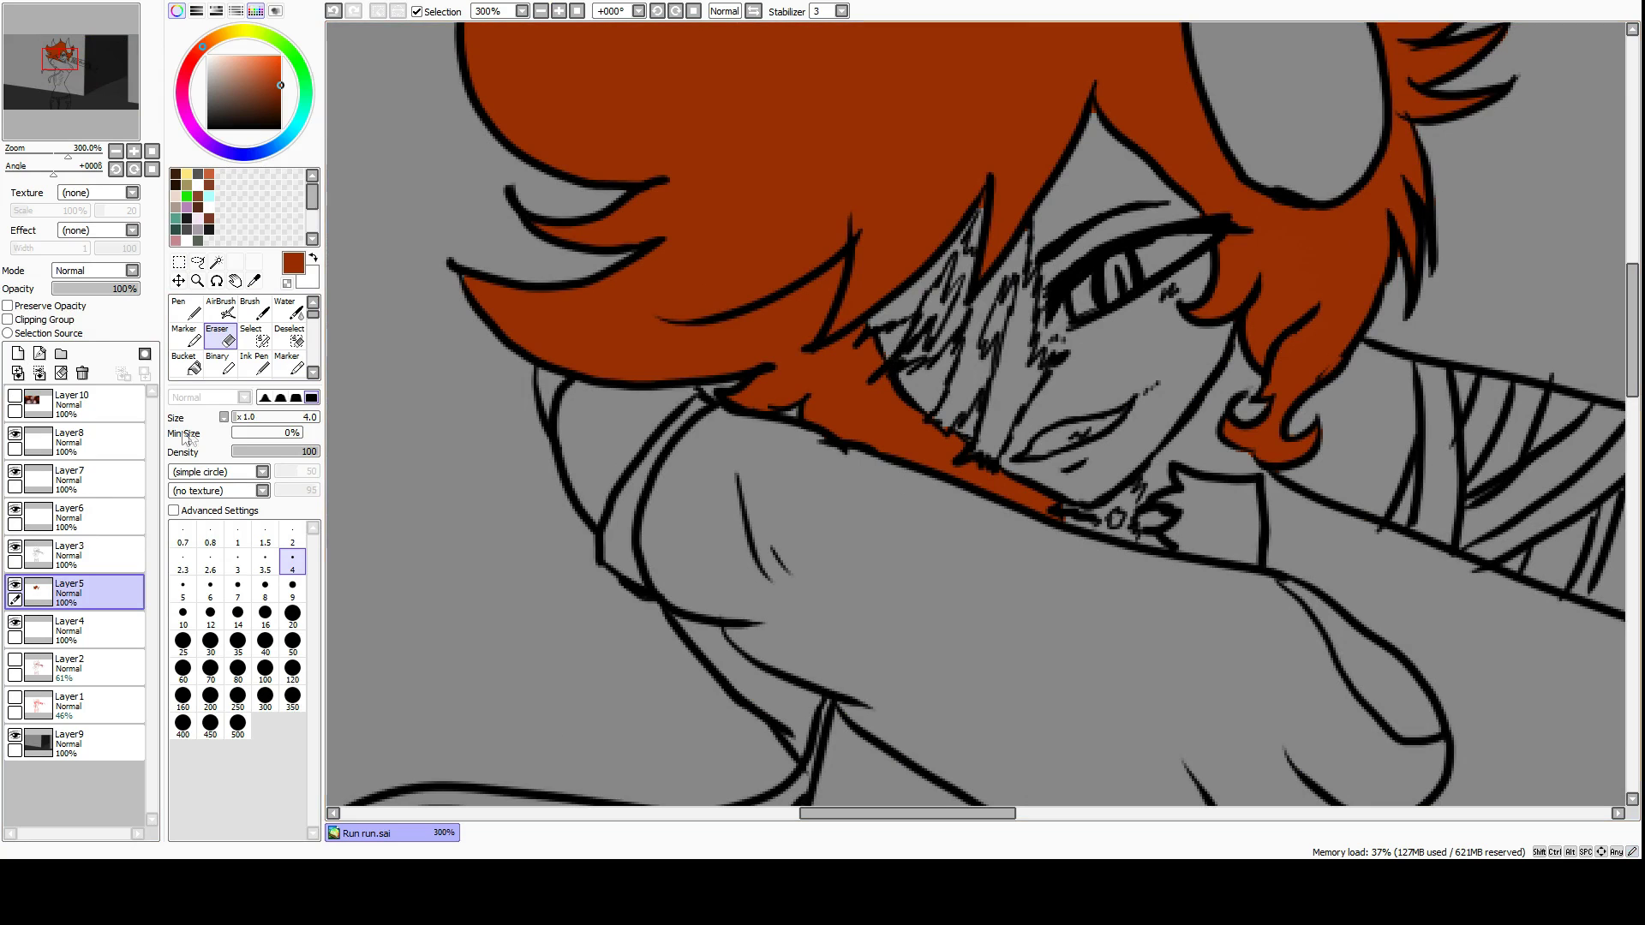
Set the Pen to the line-art black on Layer3 and move that layer above Layer8.
left_click(69, 552)
key("n")
left_click(1106, 318, "alt")
mouse_move(1631, 330)
left_mouse_down()
mouse_move(1597, 478)
mouse_move(1630, 300)
left_mouse_up()
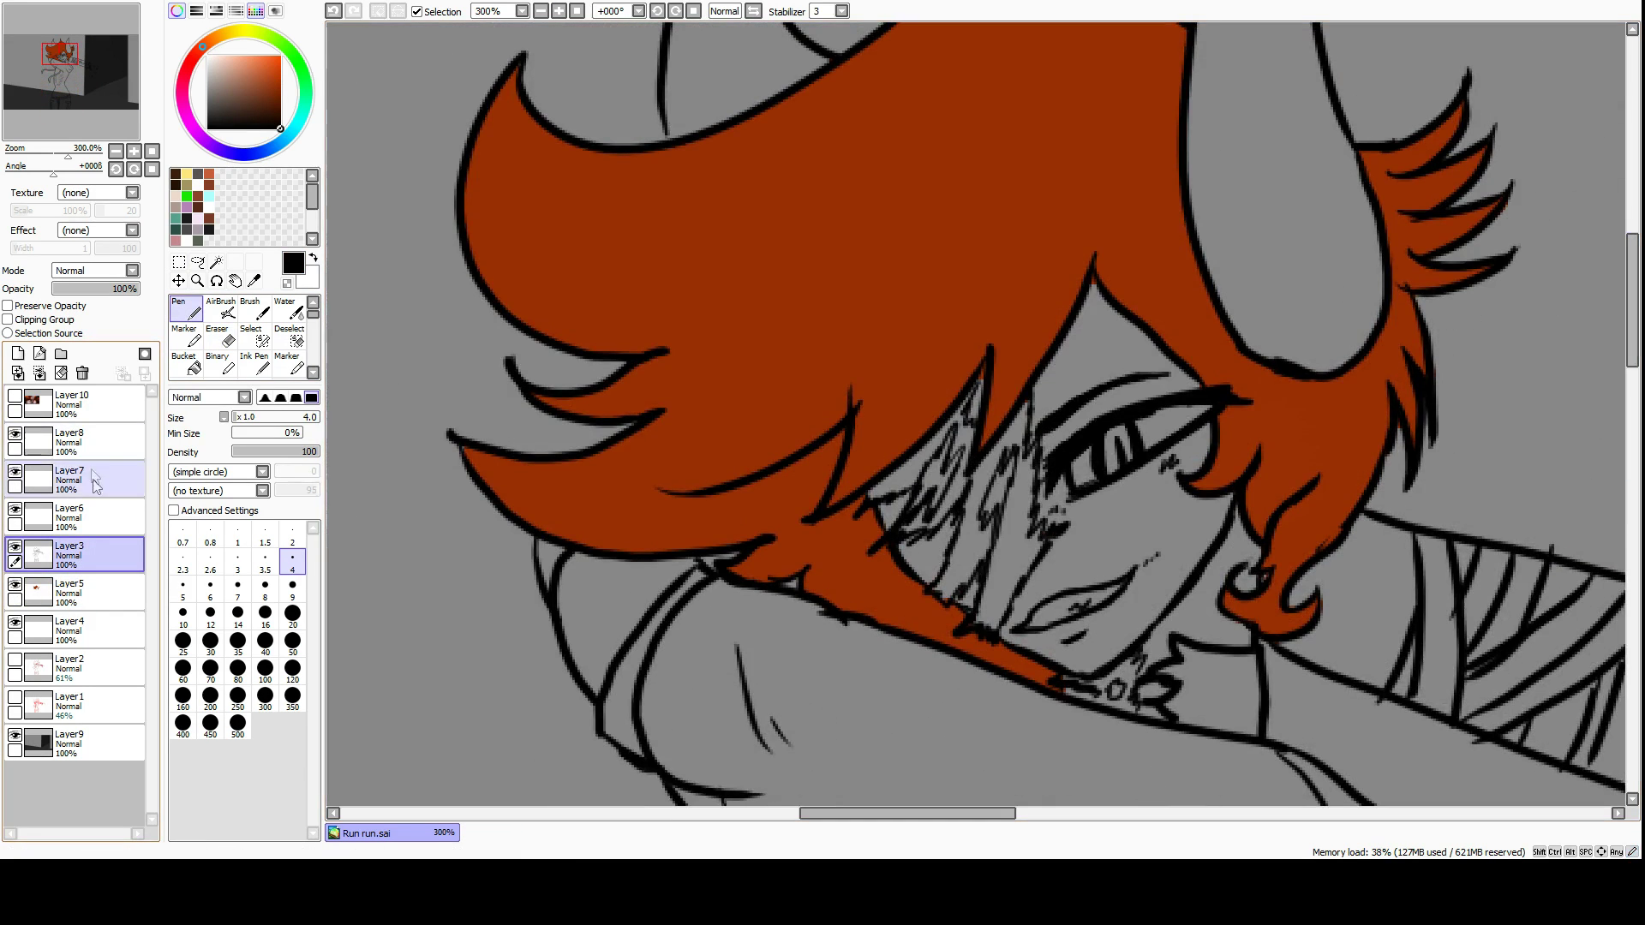
left_click_drag(68, 553, 69, 437)
Select the iris and eye whites from the line art and fill them light blue and white on Layer8.
left_click(215, 262)
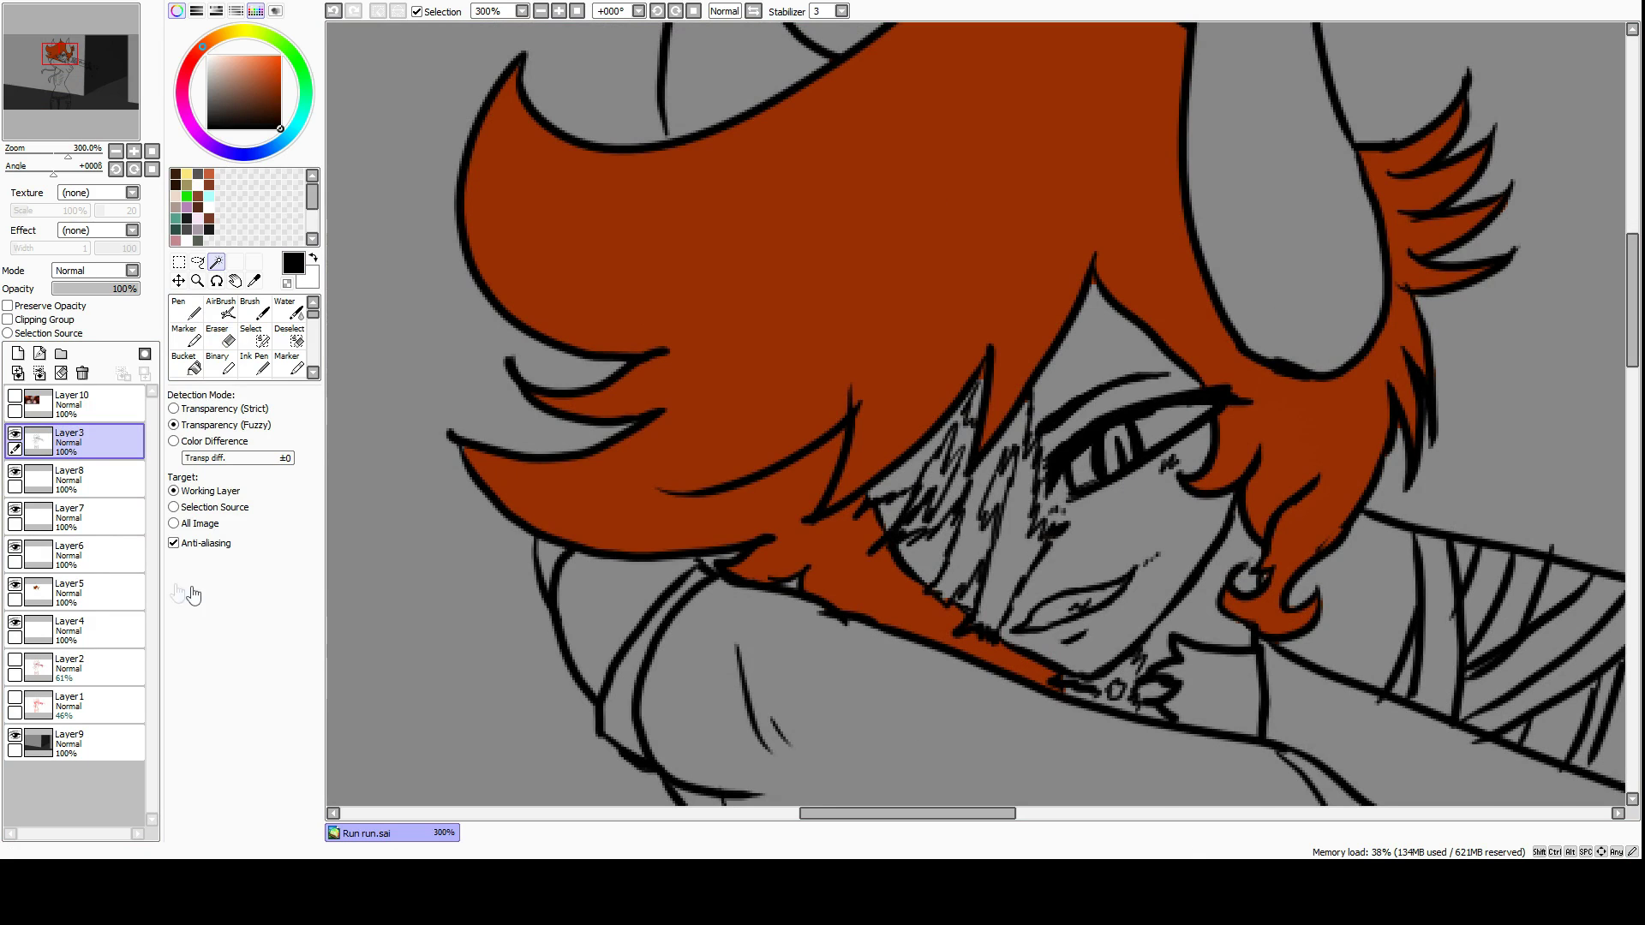
key("ctrl+plus")
key("ctrl+plus")
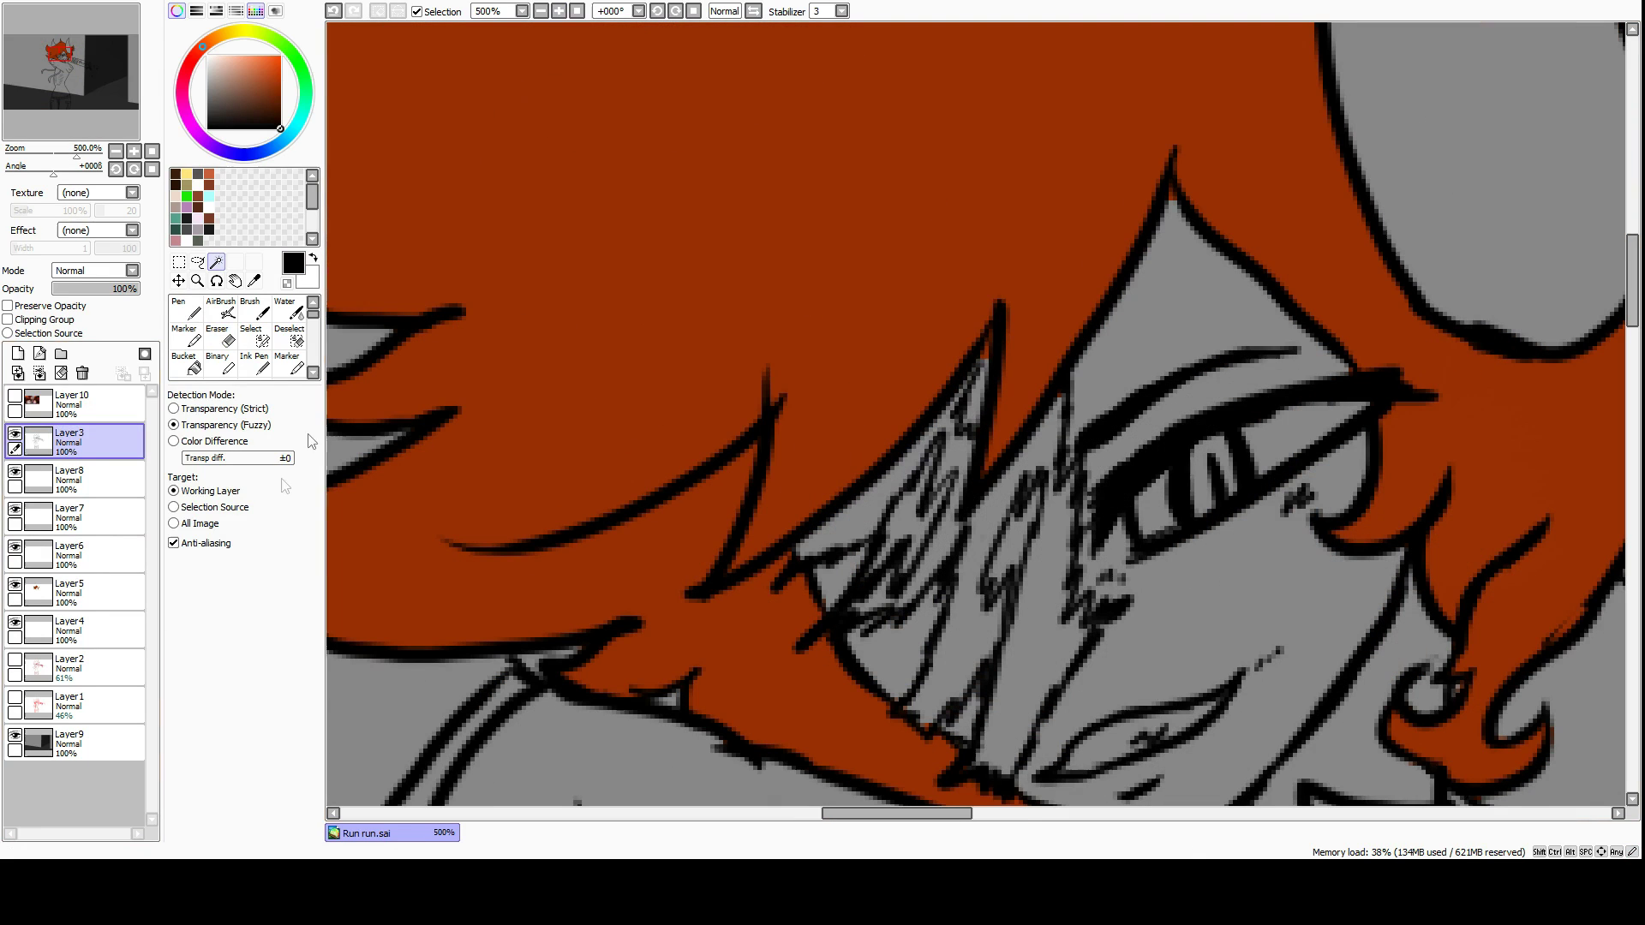
left_click(1201, 492)
left_click_drag(1207, 454, 1208, 505)
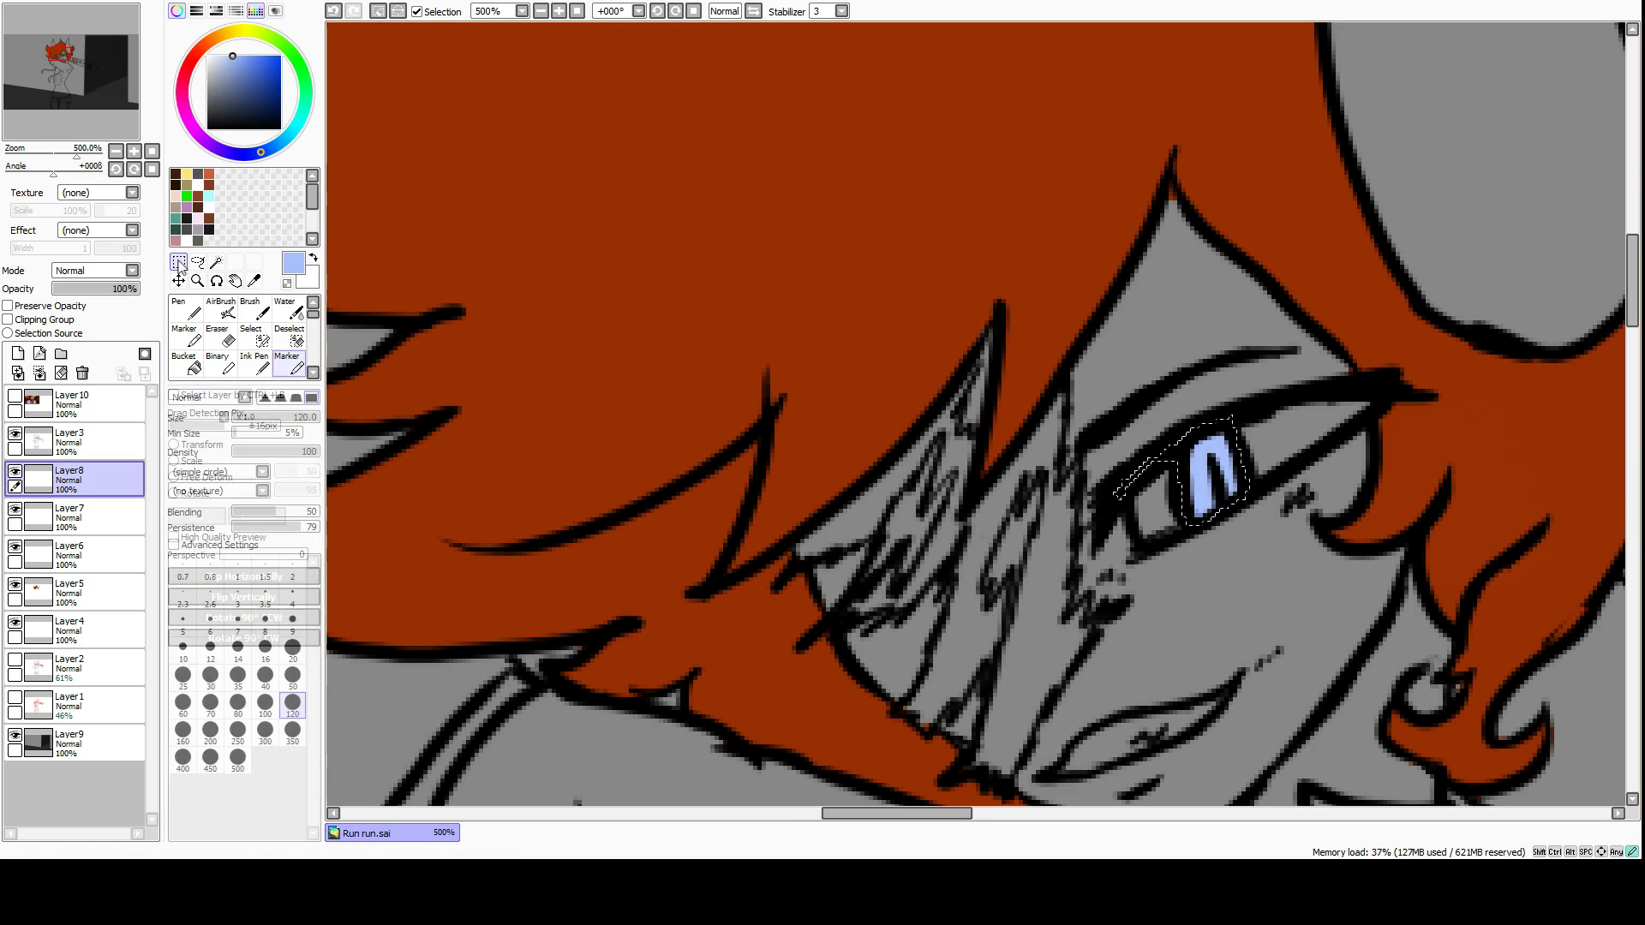
left_click(1148, 509)
key("e")
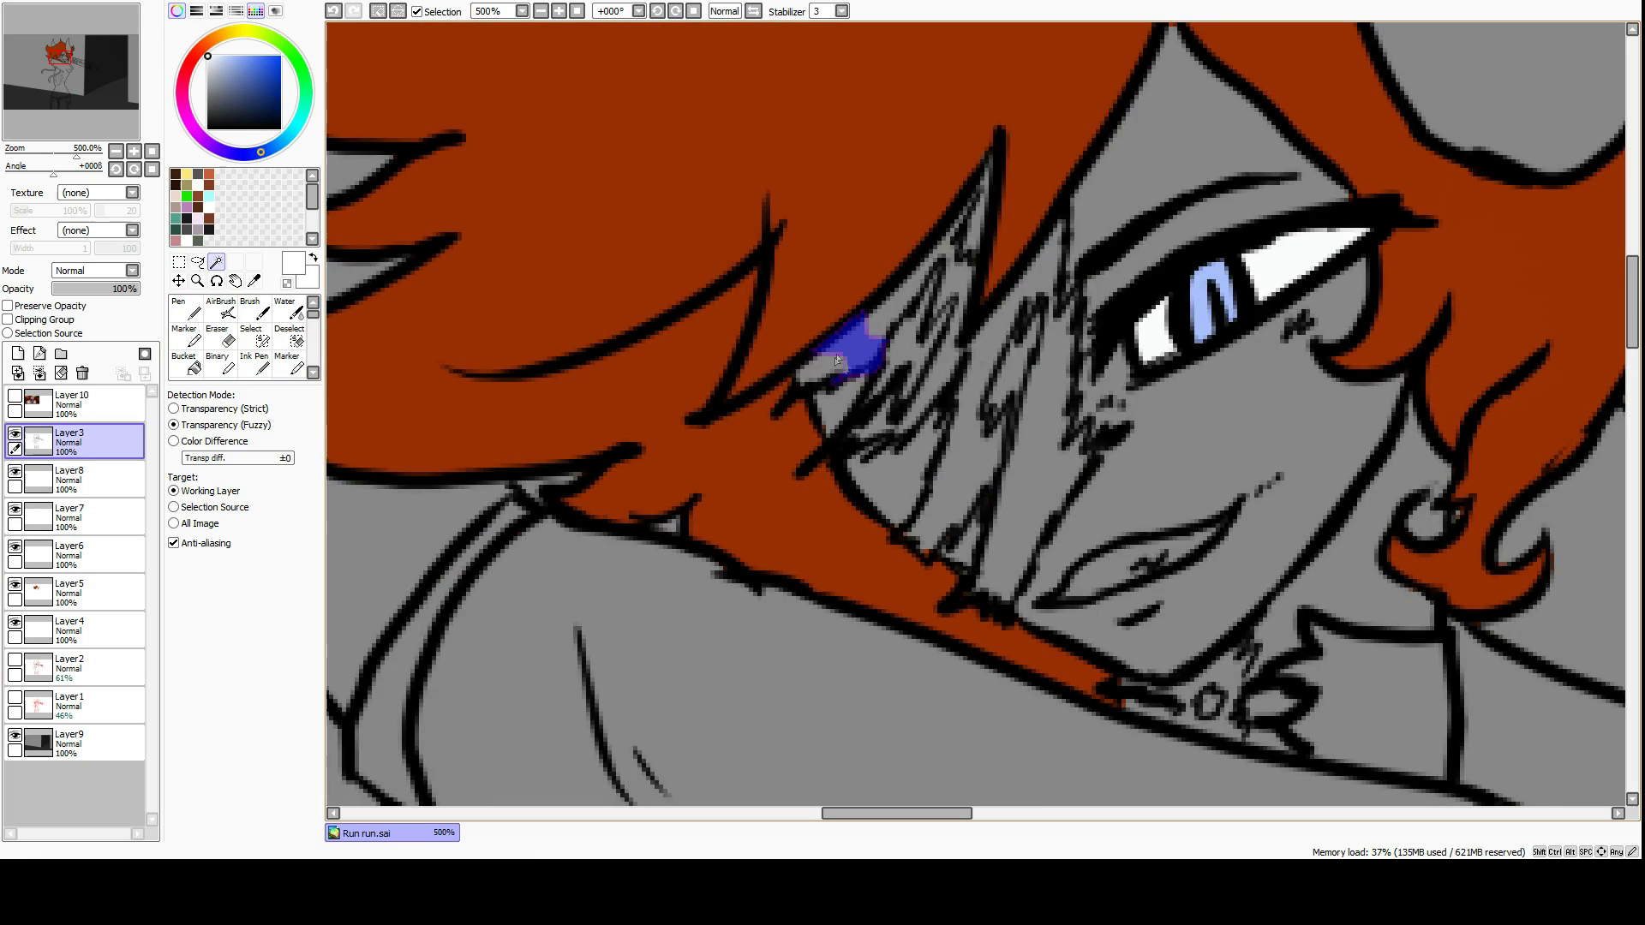
Select the jagged wound streaks over the covered eye from the line art and fill them dark red on new Layer11.
left_click_drag(822, 377, 882, 324)
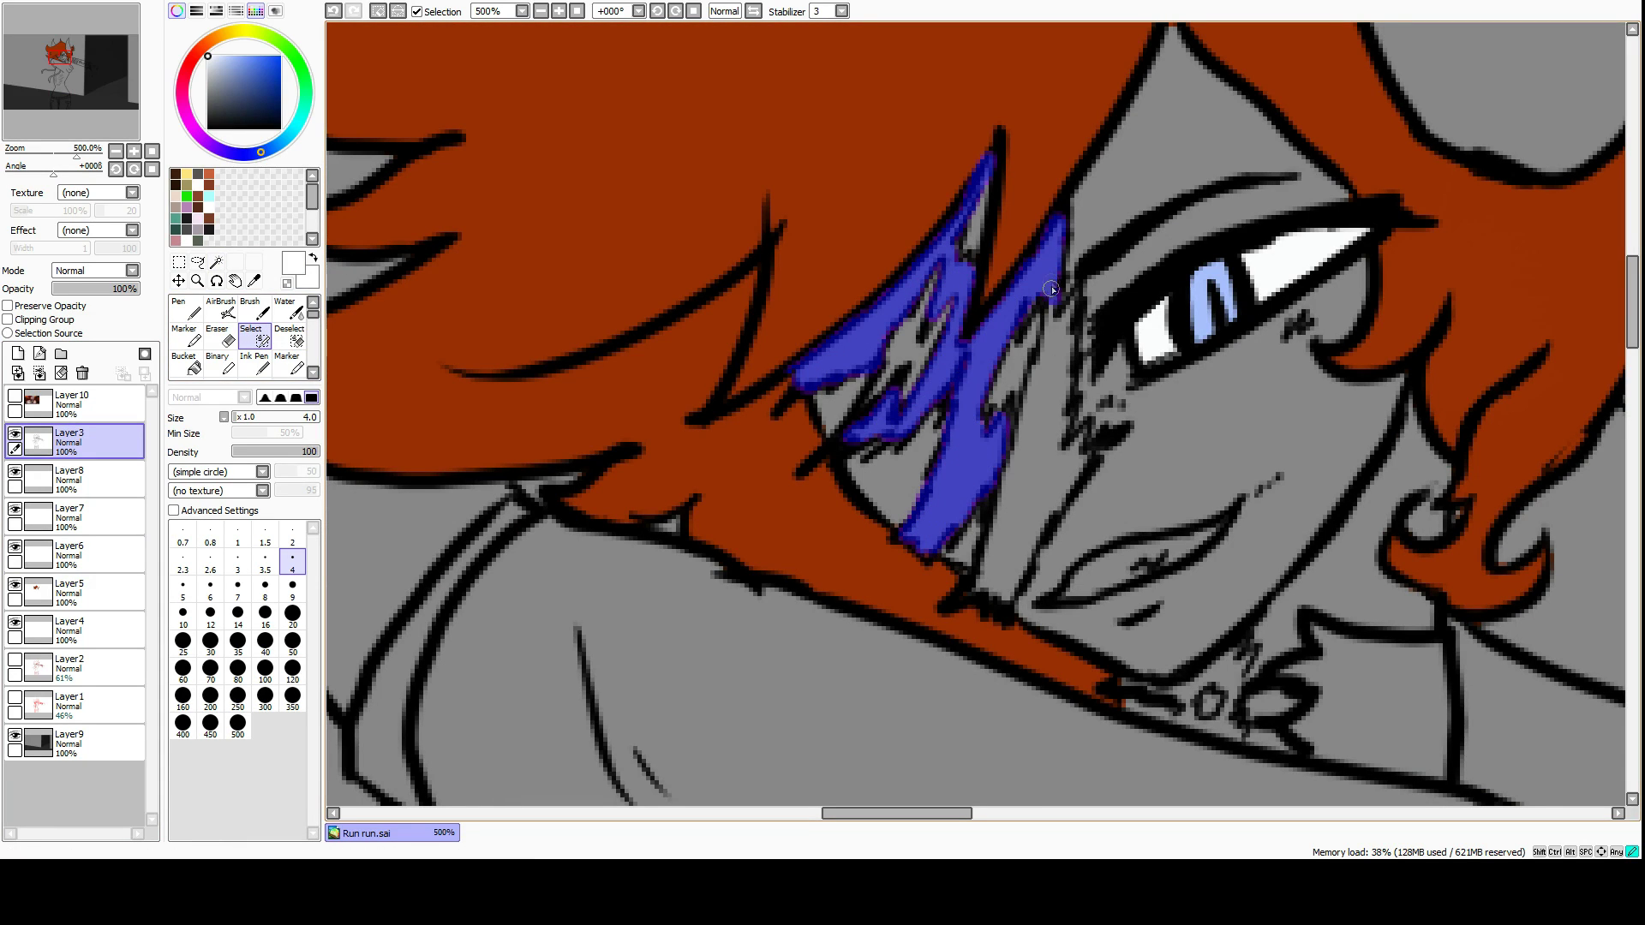
left_click_drag(1053, 289, 999, 511)
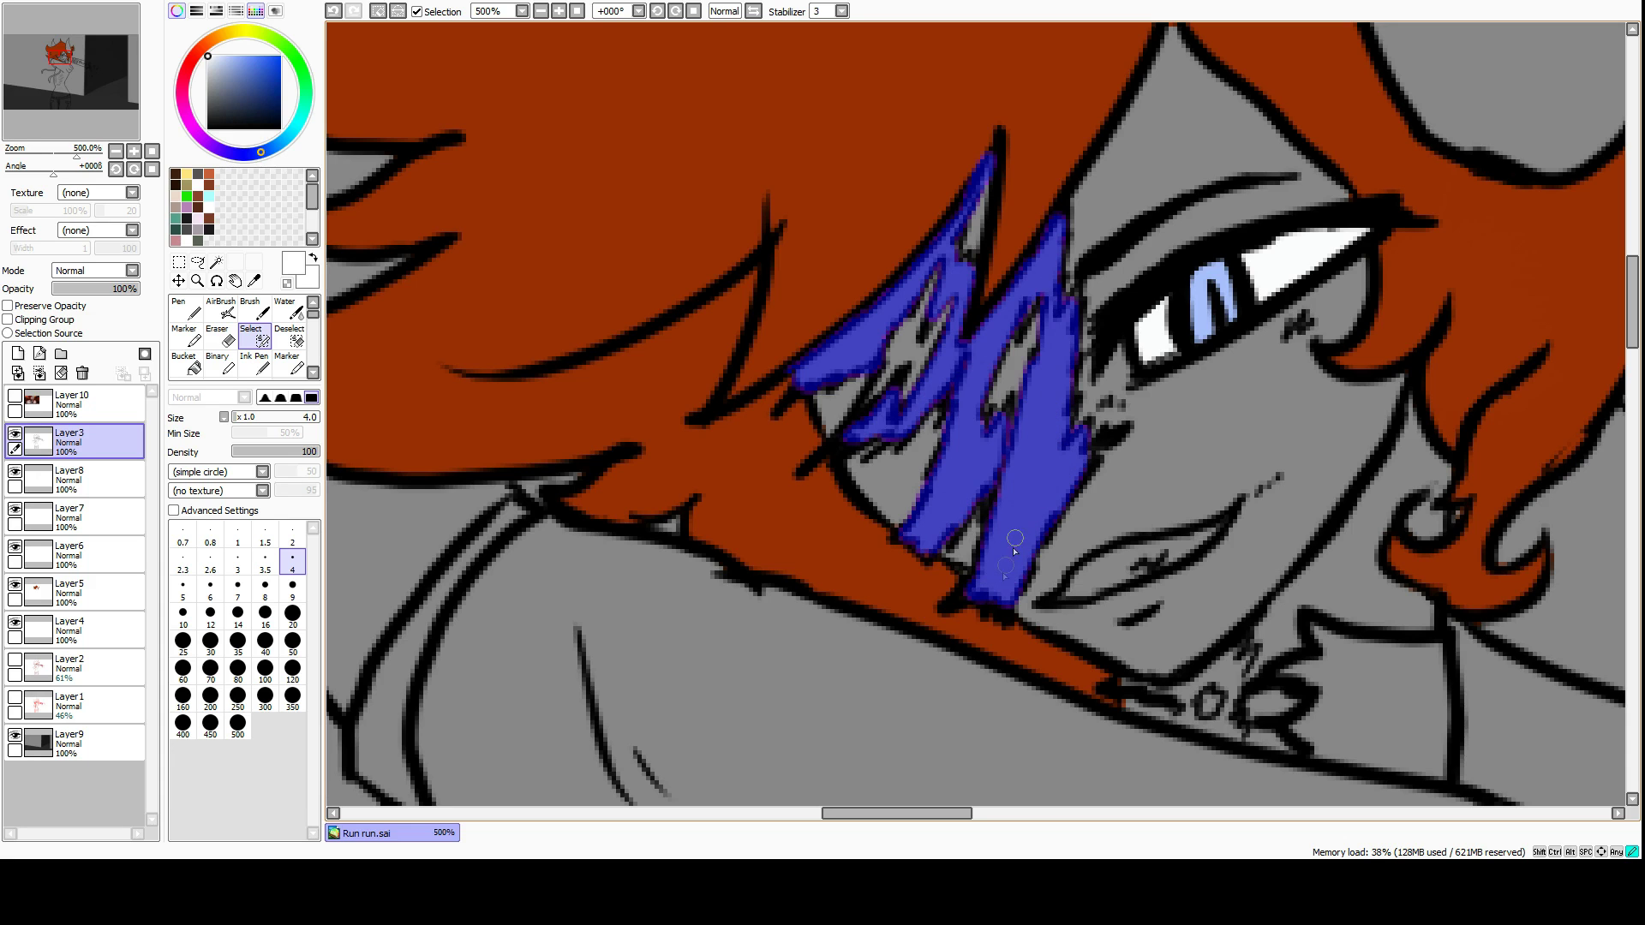
left_click(18, 353)
left_click(287, 364)
left_click(194, 60)
mouse_move(908, 342)
left_mouse_down()
mouse_move(1011, 446)
mouse_move(993, 480)
left_mouse_up()
left_click(280, 103)
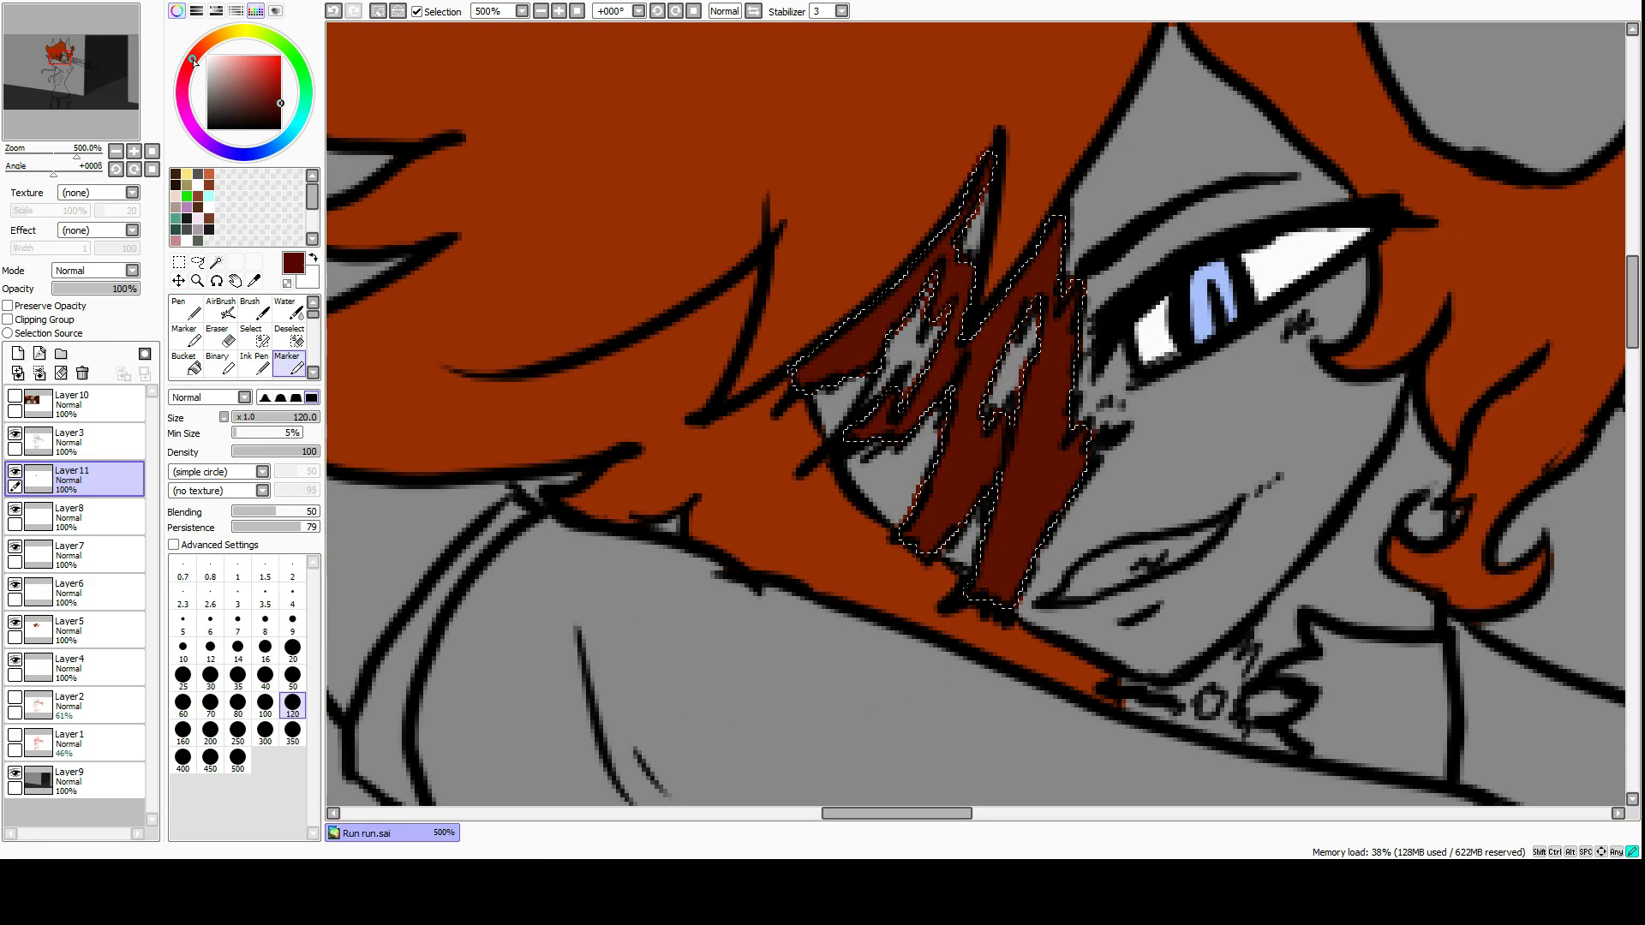
Deselect and erase the dark red spilling past the outlines of the eye wound on Layer11.
key("ctrl+d")
key("e")
scroll(334, 483, "up", 2)
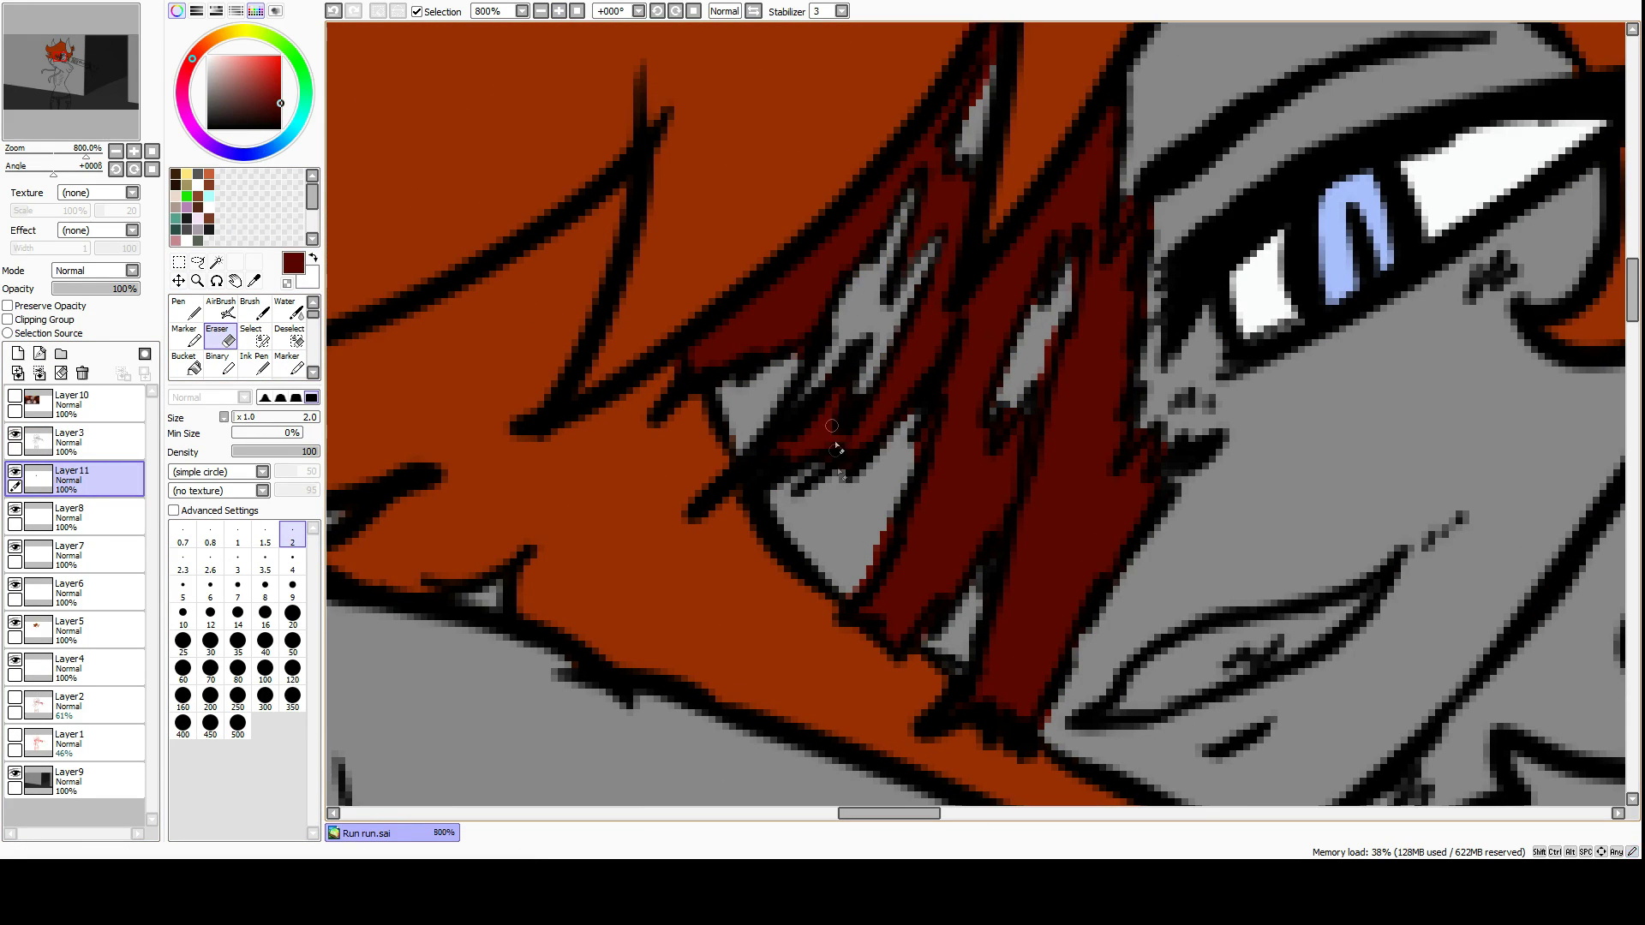
scroll(1147, 544, "up", 3)
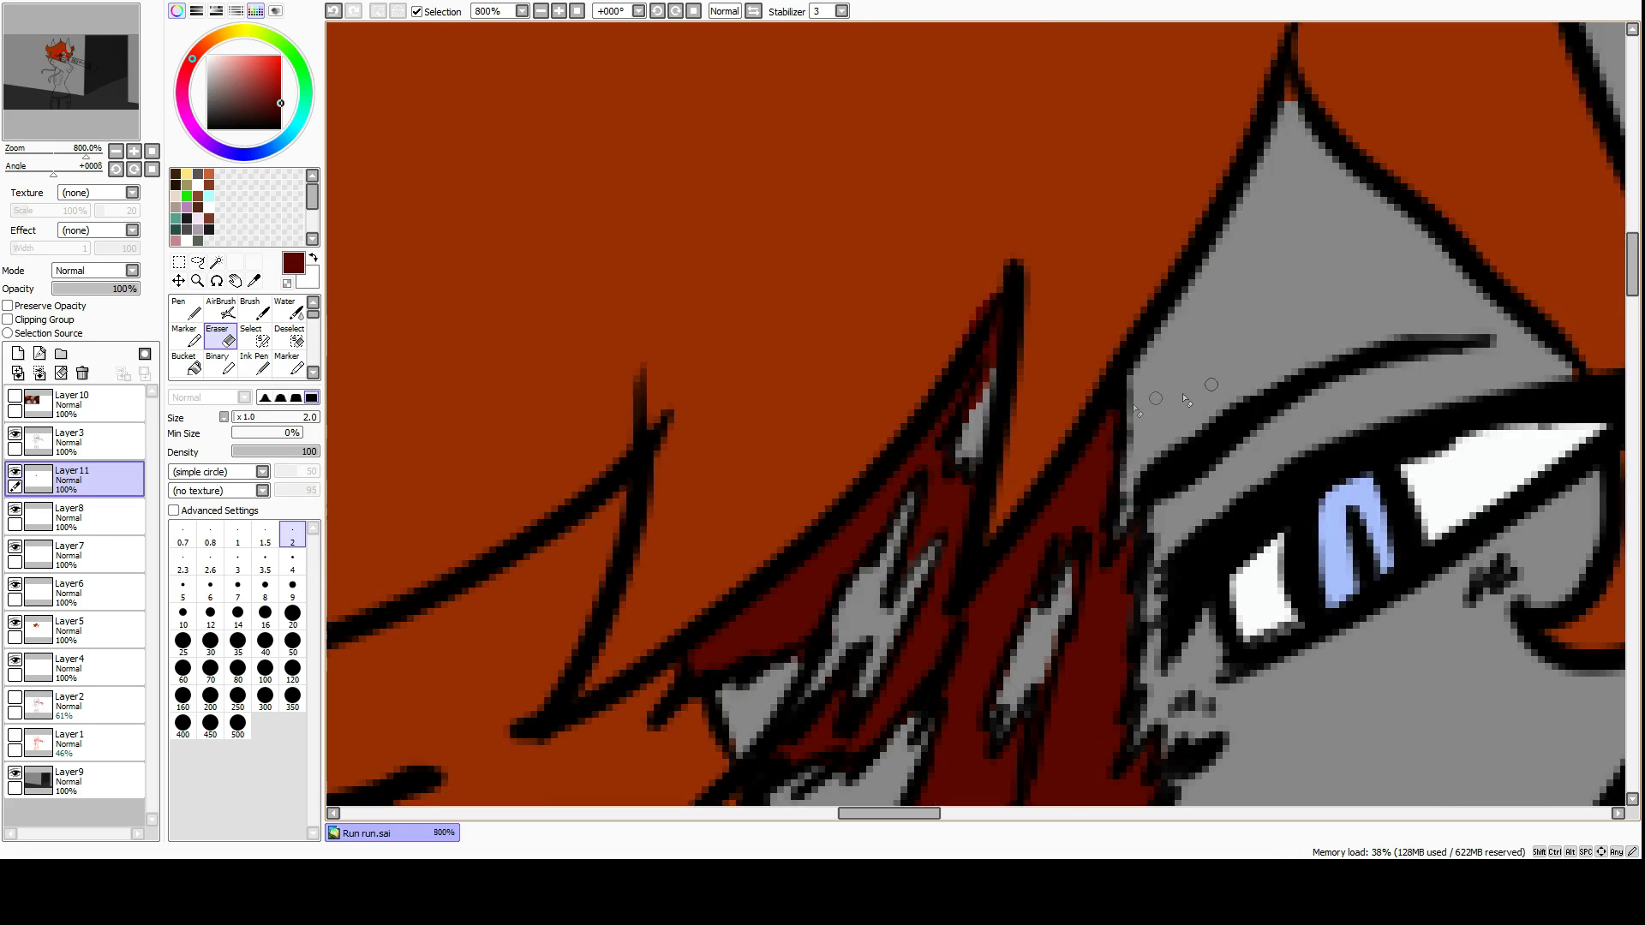
scroll(1049, 334, "down", 4)
scroll(1048, 334, "up", 1)
left_click(72, 441)
left_click(251, 336)
left_click_drag(737, 441, 771, 480)
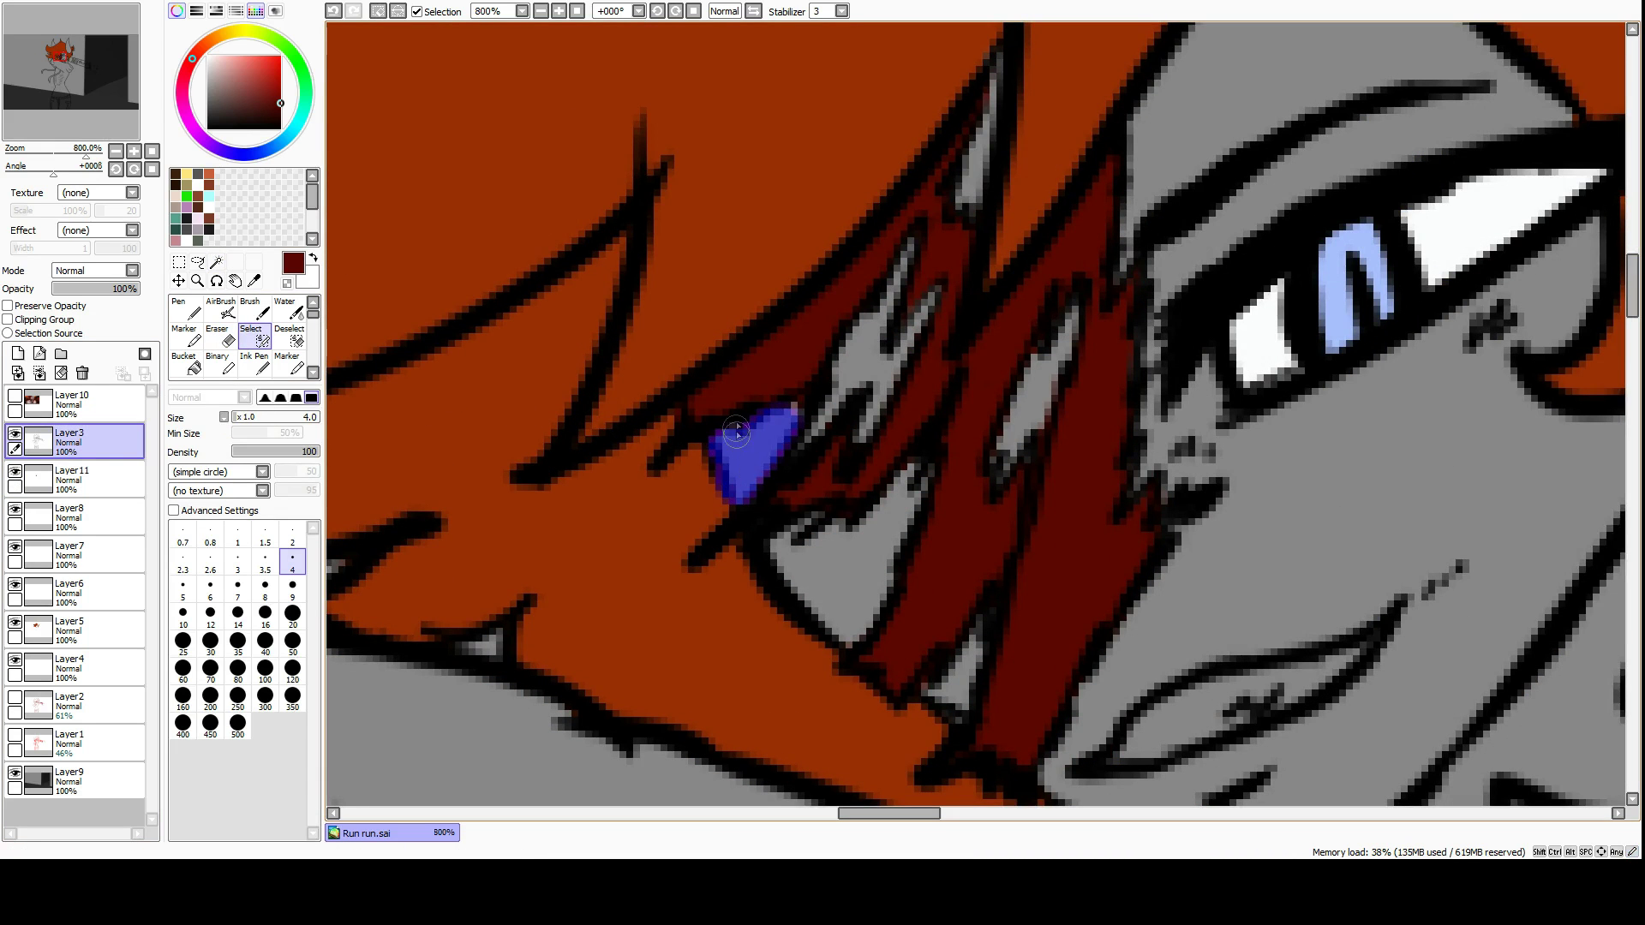
key("ctrl+d")
Move Layer5 above Layer11 and paint the gaps within the eye wound muted pink on new Layer12 below Layer11.
left_click_drag(73, 630, 133, 463)
key("b")
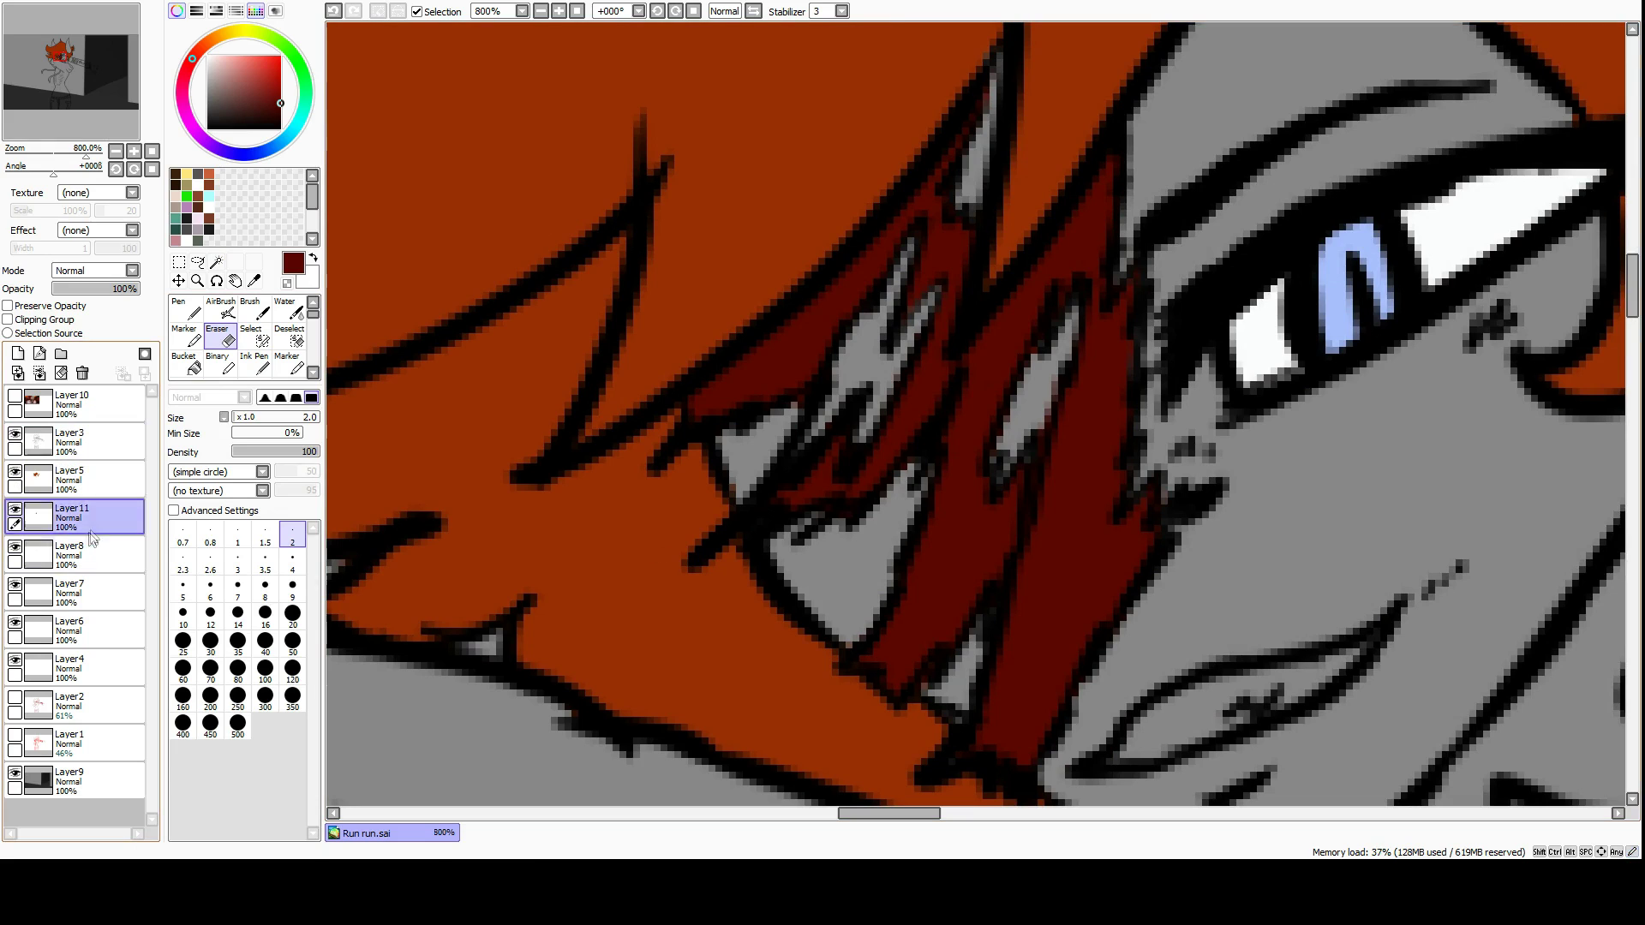
left_click(26, 555)
left_click(18, 353)
left_click(292, 675)
scroll(986, 471, "down", 2)
mouse_move(866, 480)
left_mouse_down()
mouse_move(985, 360)
mouse_move(988, 471)
mouse_move(845, 734)
mouse_move(736, 420)
left_mouse_up()
key("e")
Merge Layer5 and Layer11 down into Layer12.
left_click(129, 467)
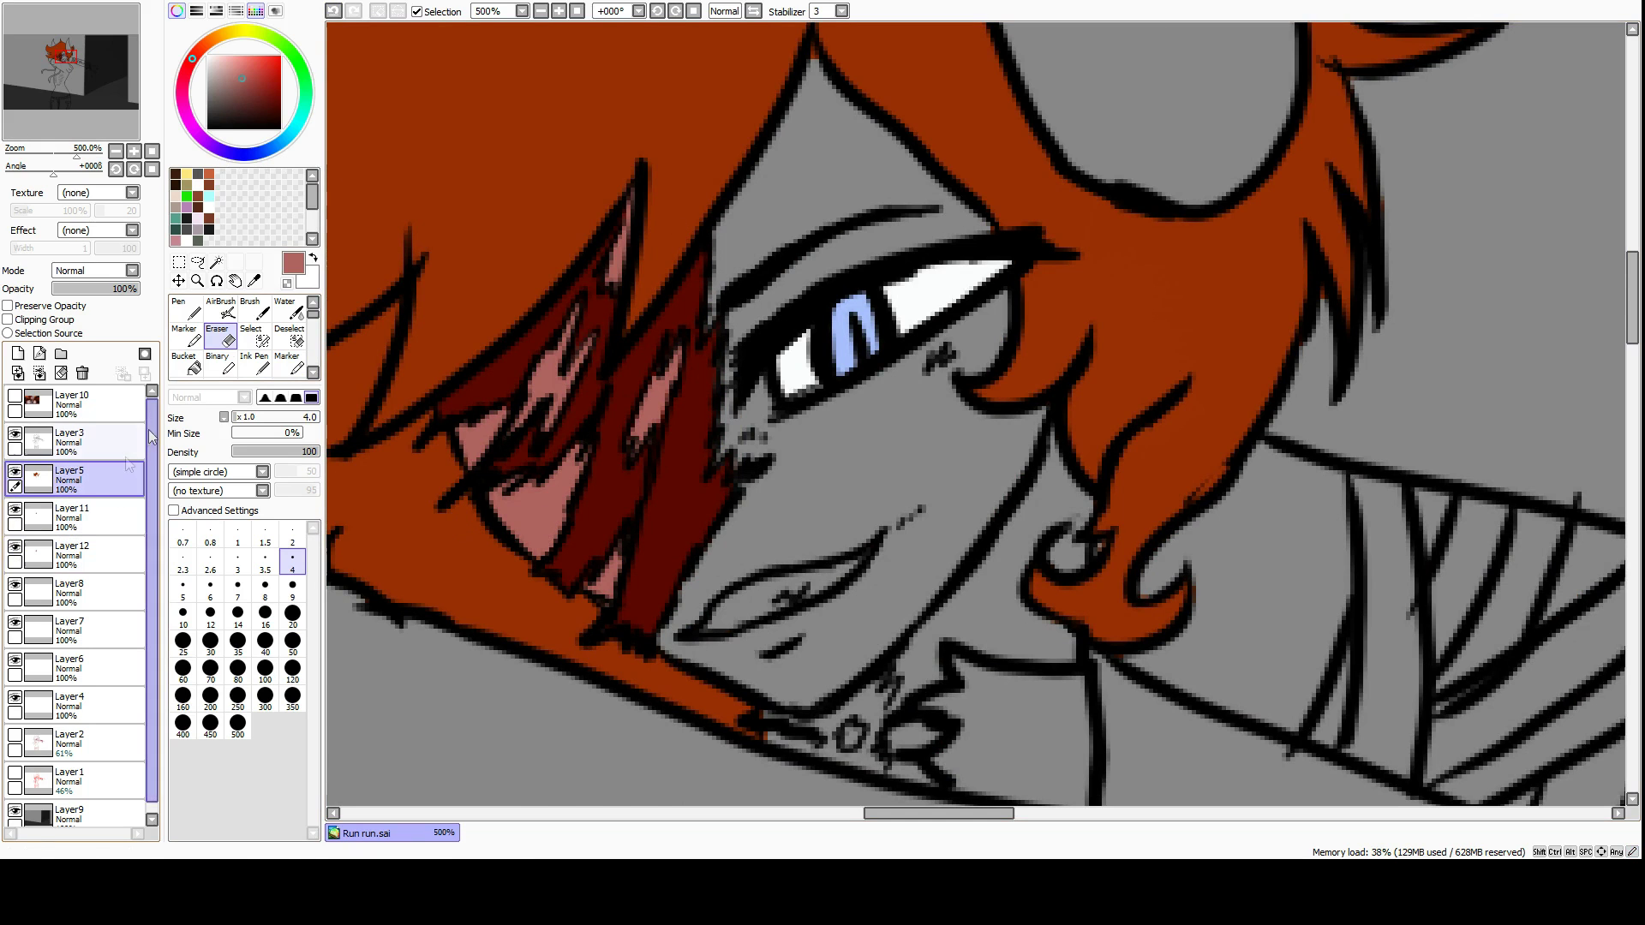
left_click_drag(597, 326, 815, 327)
key("ctrl+e")
key("ctrl+e")
key("ctrl+e")
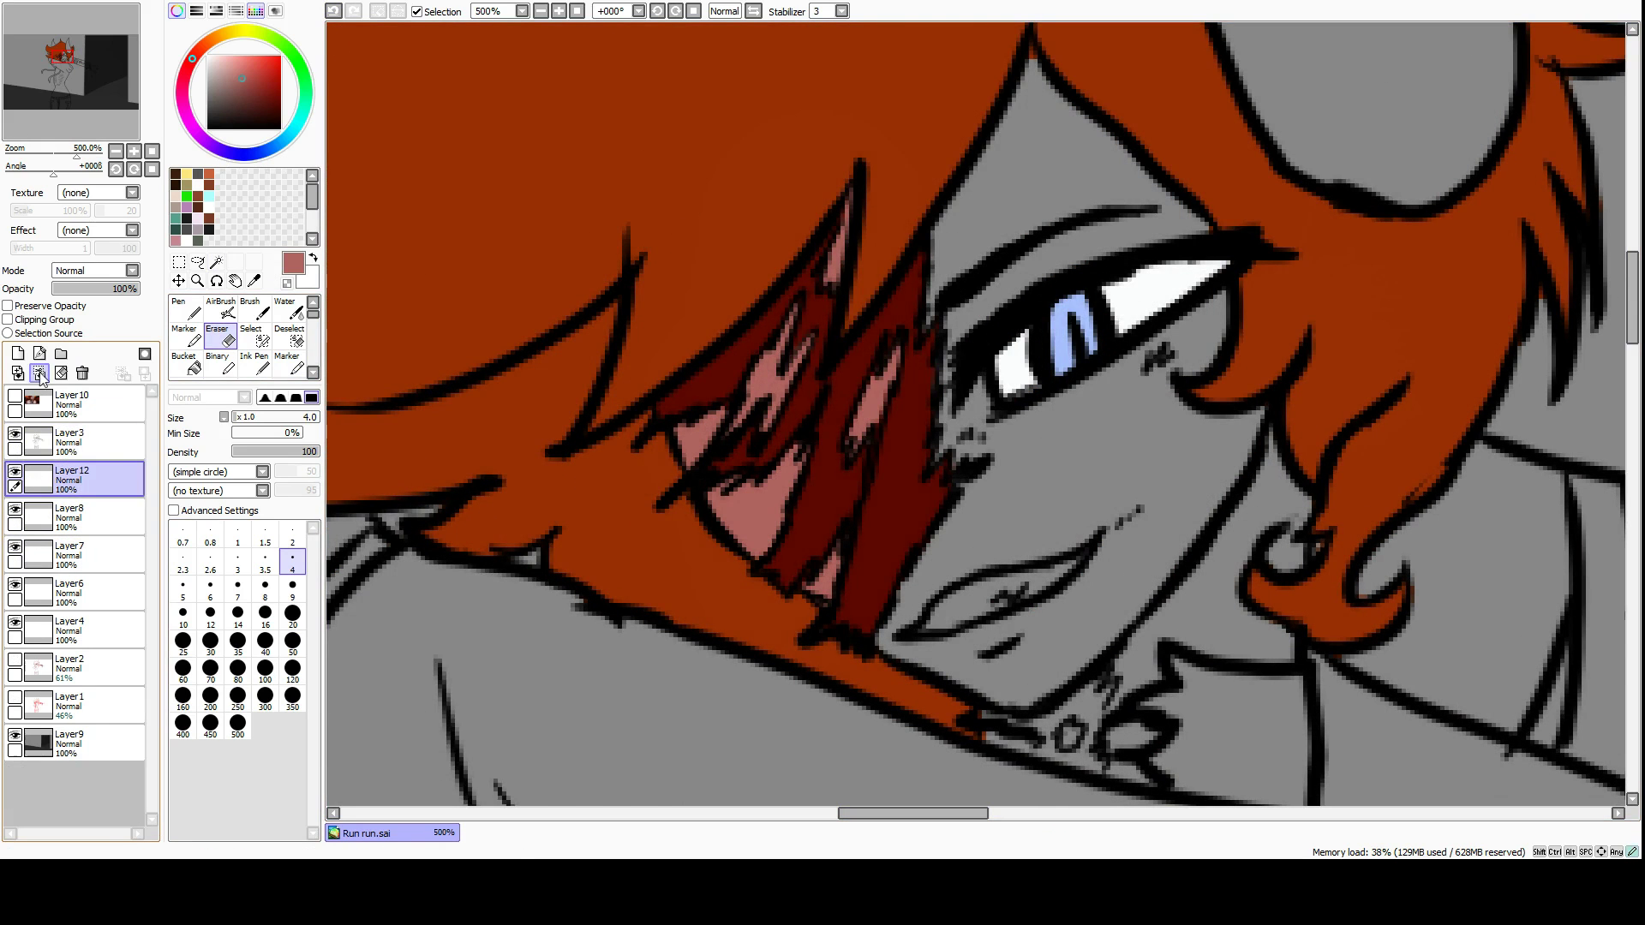
Select the mouth opening from the line art, fill it white, and merge the colour layers down into Layer7.
left_click(68, 441)
left_click(216, 261)
left_click(994, 617)
scroll(994, 617, "up", 2)
left_click(251, 336)
left_click_drag(912, 459, 1165, 343)
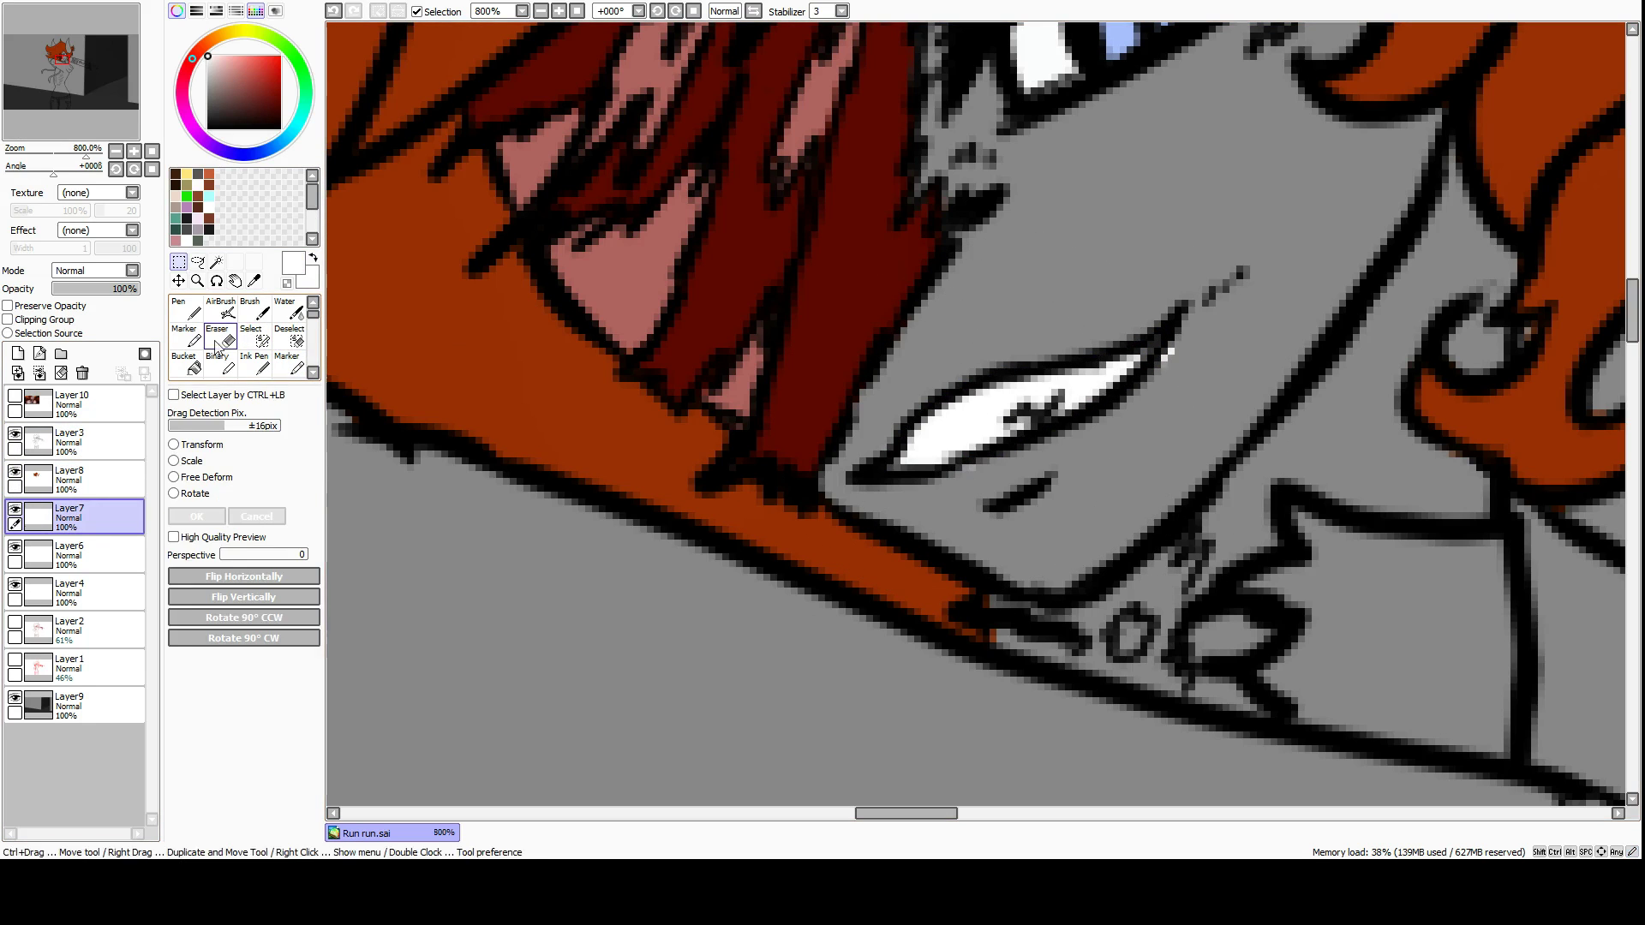
key("ctrl+e")
Select the collar from the line art, fill it dark grey on Layer6 with the Marker, and deselect.
key("w")
left_click(1388, 617)
left_click(68, 514)
left_click(289, 367)
left_click(207, 118)
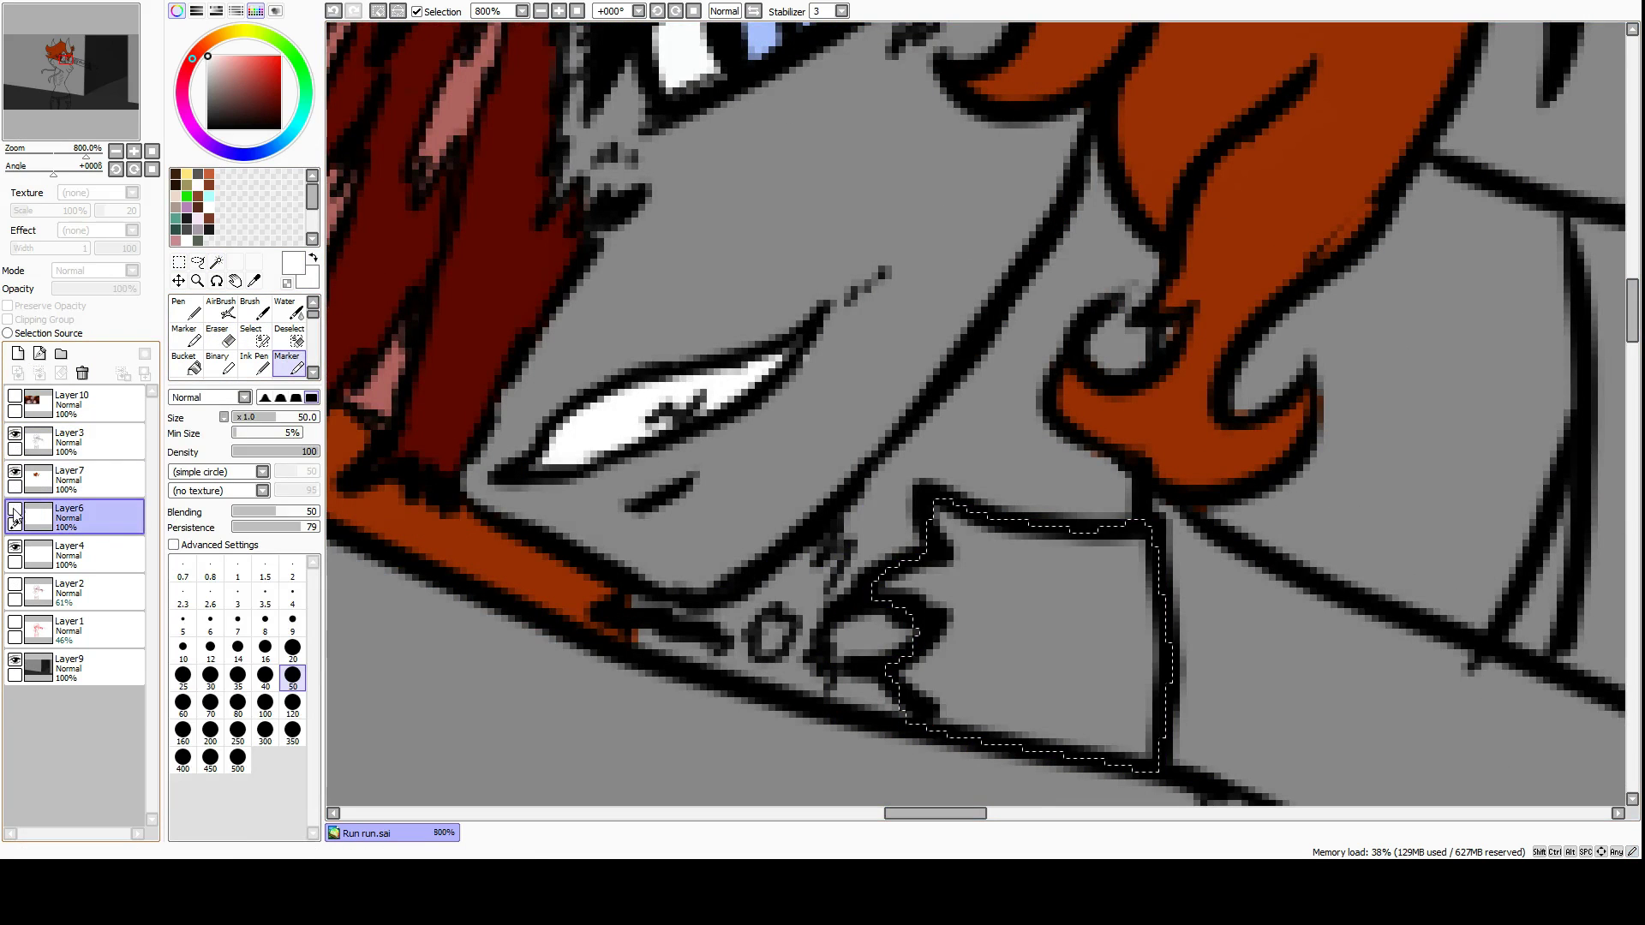
mouse_move(985, 685)
left_mouse_down()
mouse_move(973, 588)
mouse_move(950, 685)
left_mouse_up()
key("ctrl+d")
Add two empty layers, Layer11 and Layer12, and merge Layer7 into Layer6 above them.
left_click(17, 353)
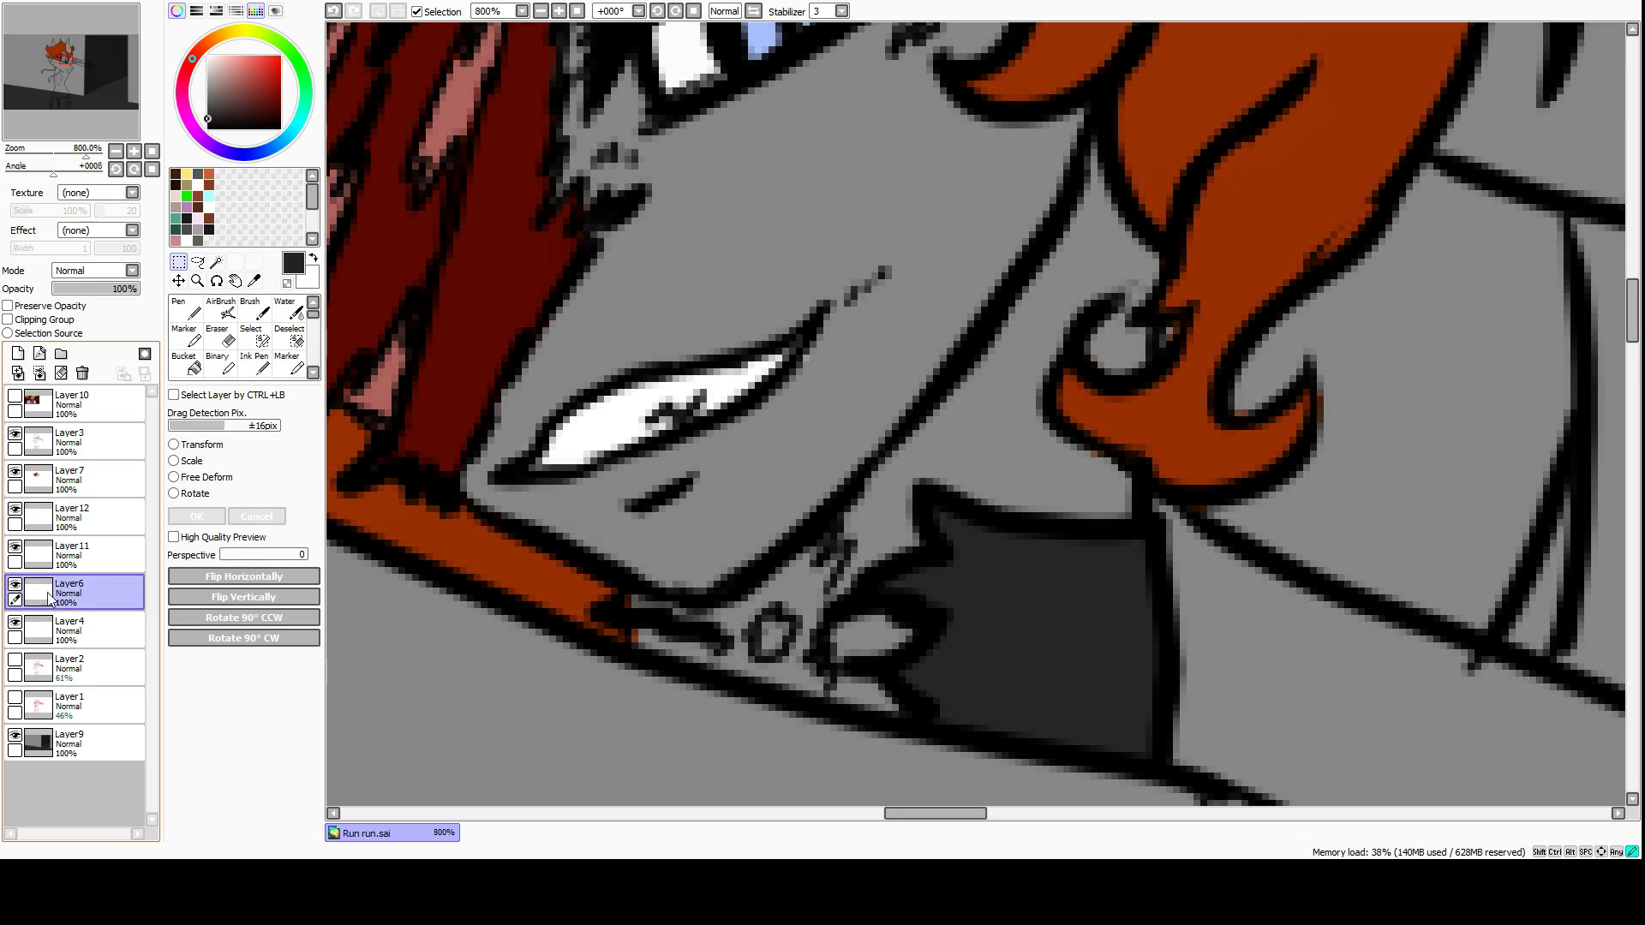
left_click(17, 353)
left_click(228, 341)
Select the torn wound on the neck beside the collar and fill it dark red on Layer12 with the Marker.
left_click(251, 340)
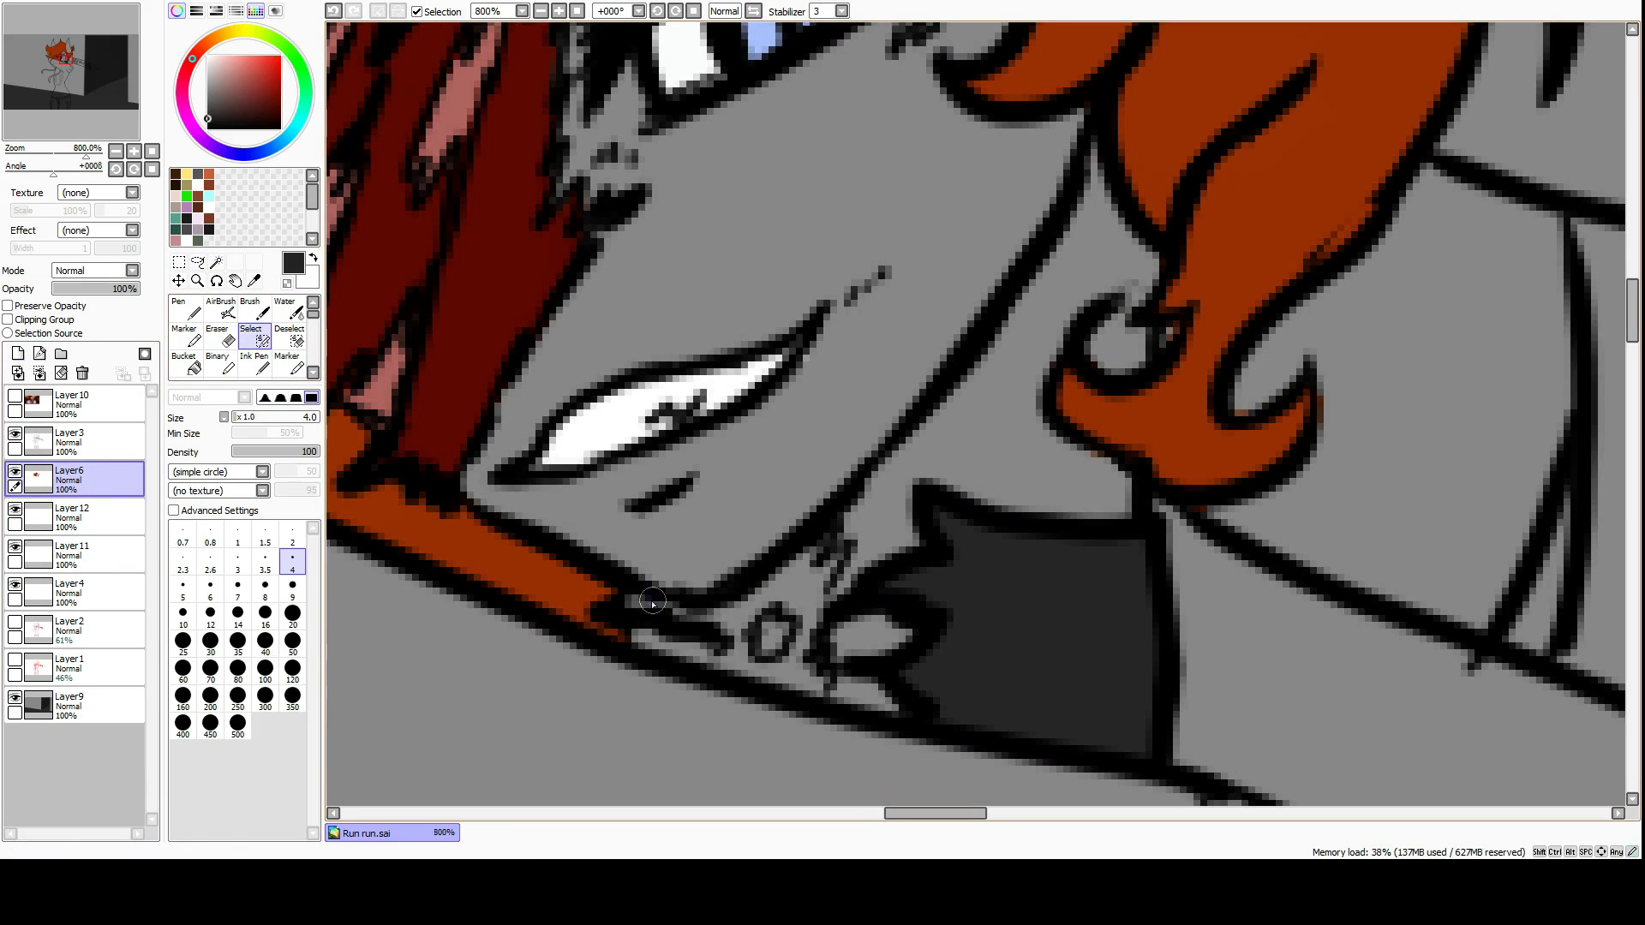
mouse_move(630, 600)
left_mouse_down()
mouse_move(824, 552)
mouse_move(752, 667)
left_mouse_up()
left_click(68, 514)
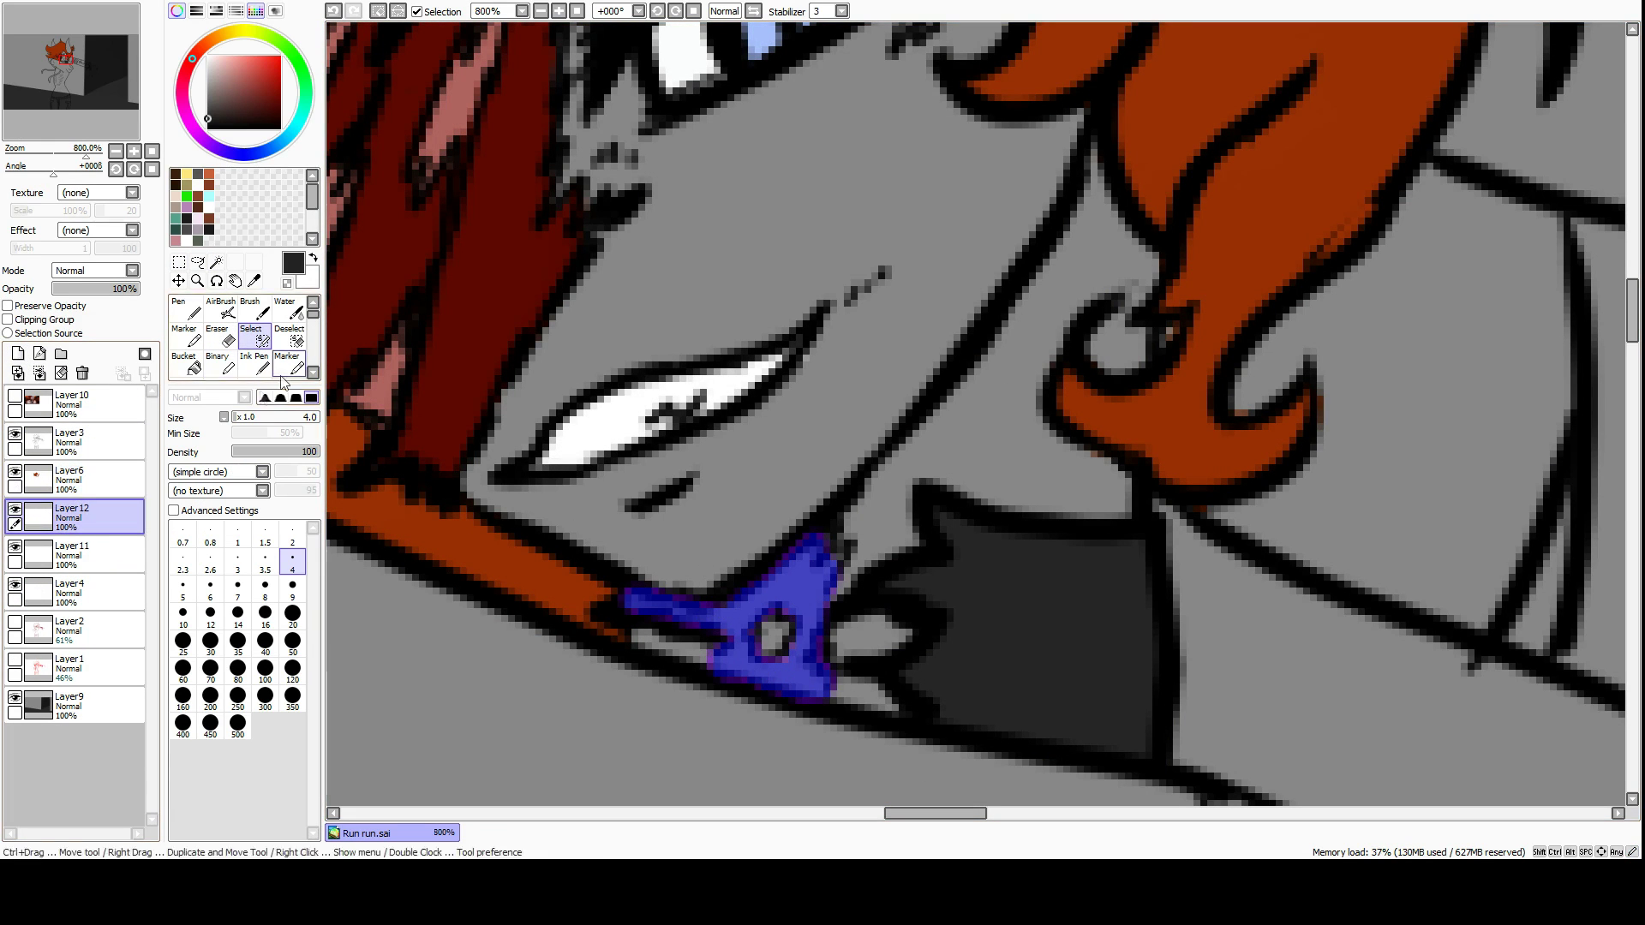
left_click(288, 367)
left_click(278, 101)
left_click_drag(669, 604, 796, 616)
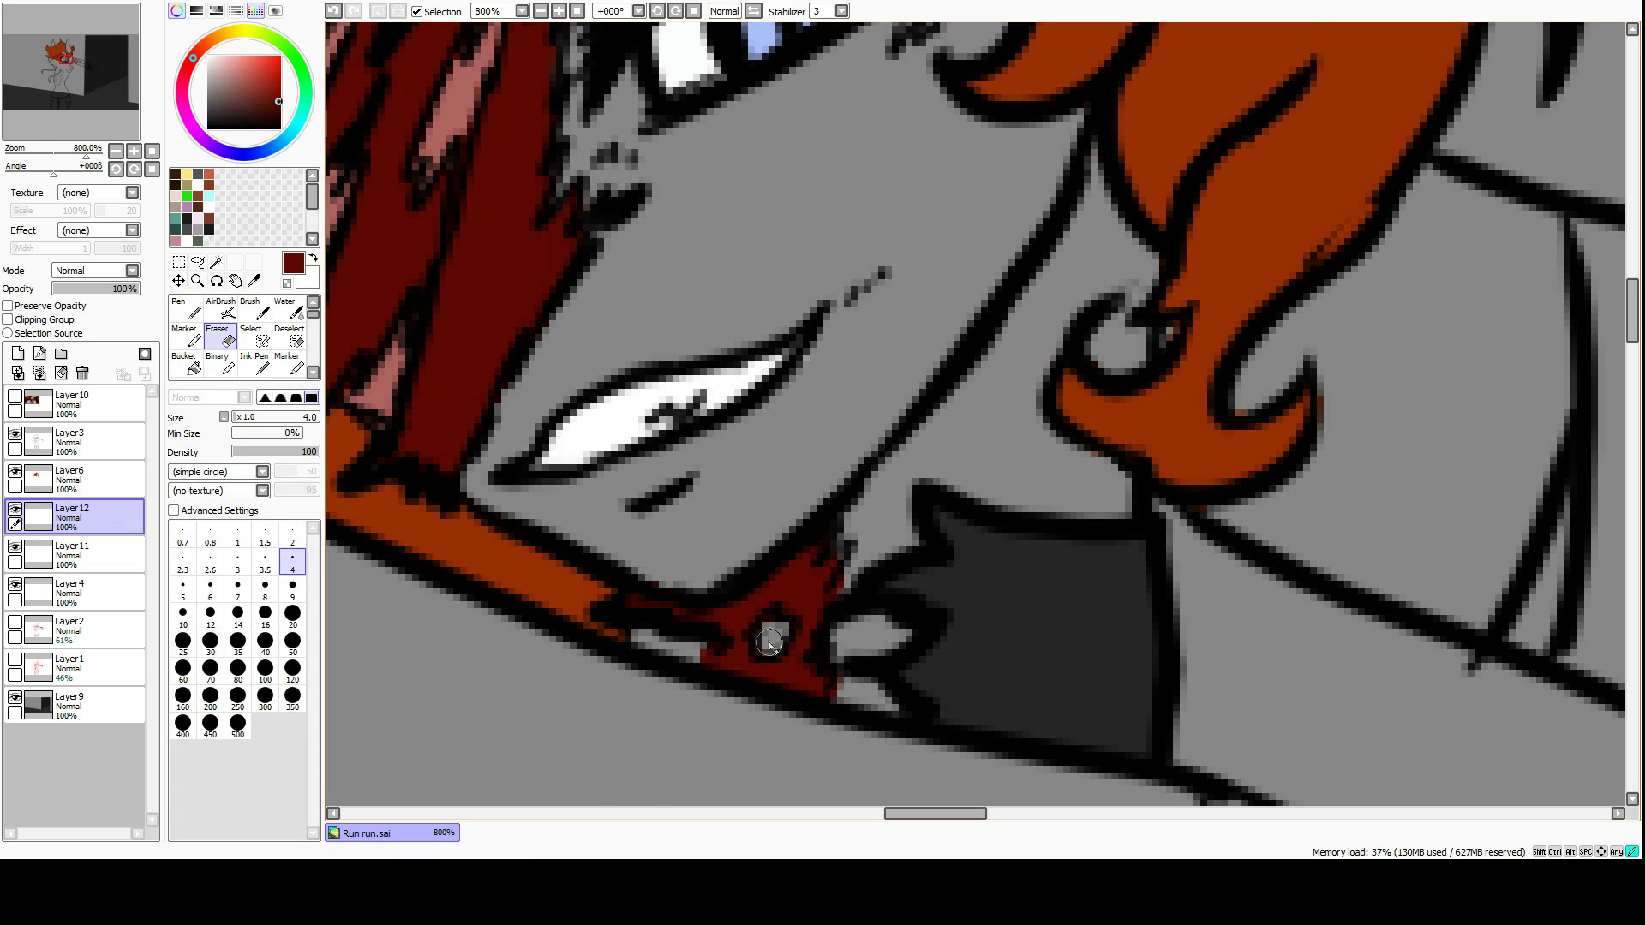
Deselect and erase the dark red from the small ring and the lower gap of the neck wound on Layer12.
key("ctrl+d")
left_click(69, 441)
key("e")
left_click(86, 514)
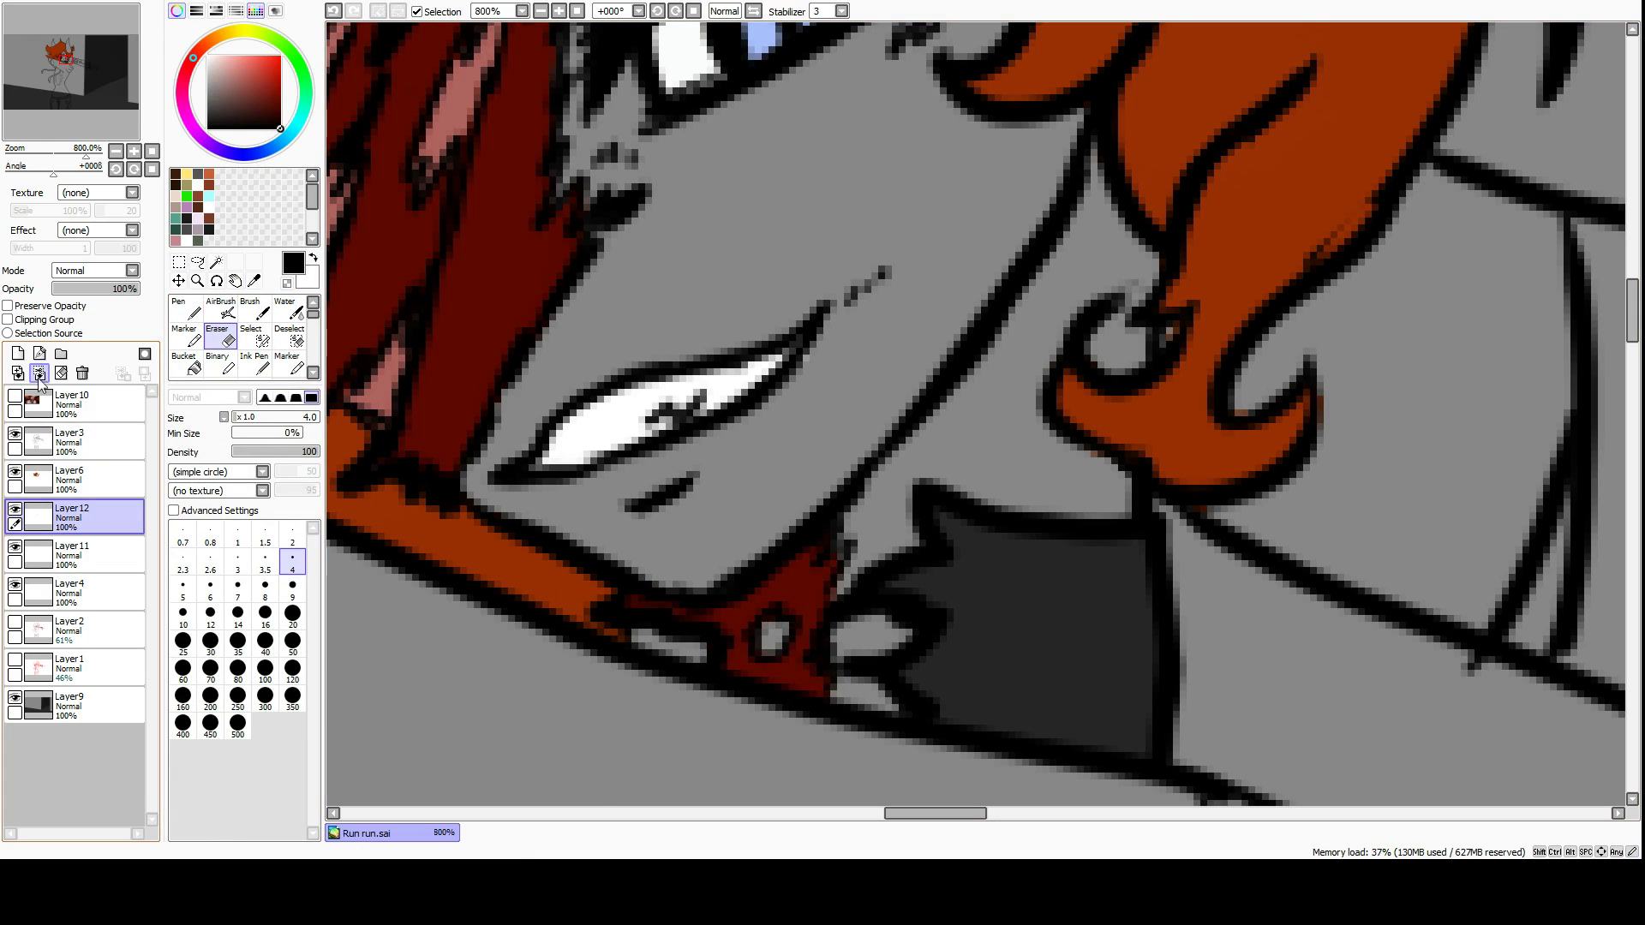
Merge the coloured layers into Layer11 and place it above the new empty Layer12, Layer13 and Layer14.
left_click(18, 353)
left_click(18, 353)
left_click_drag(69, 630, 65, 479)
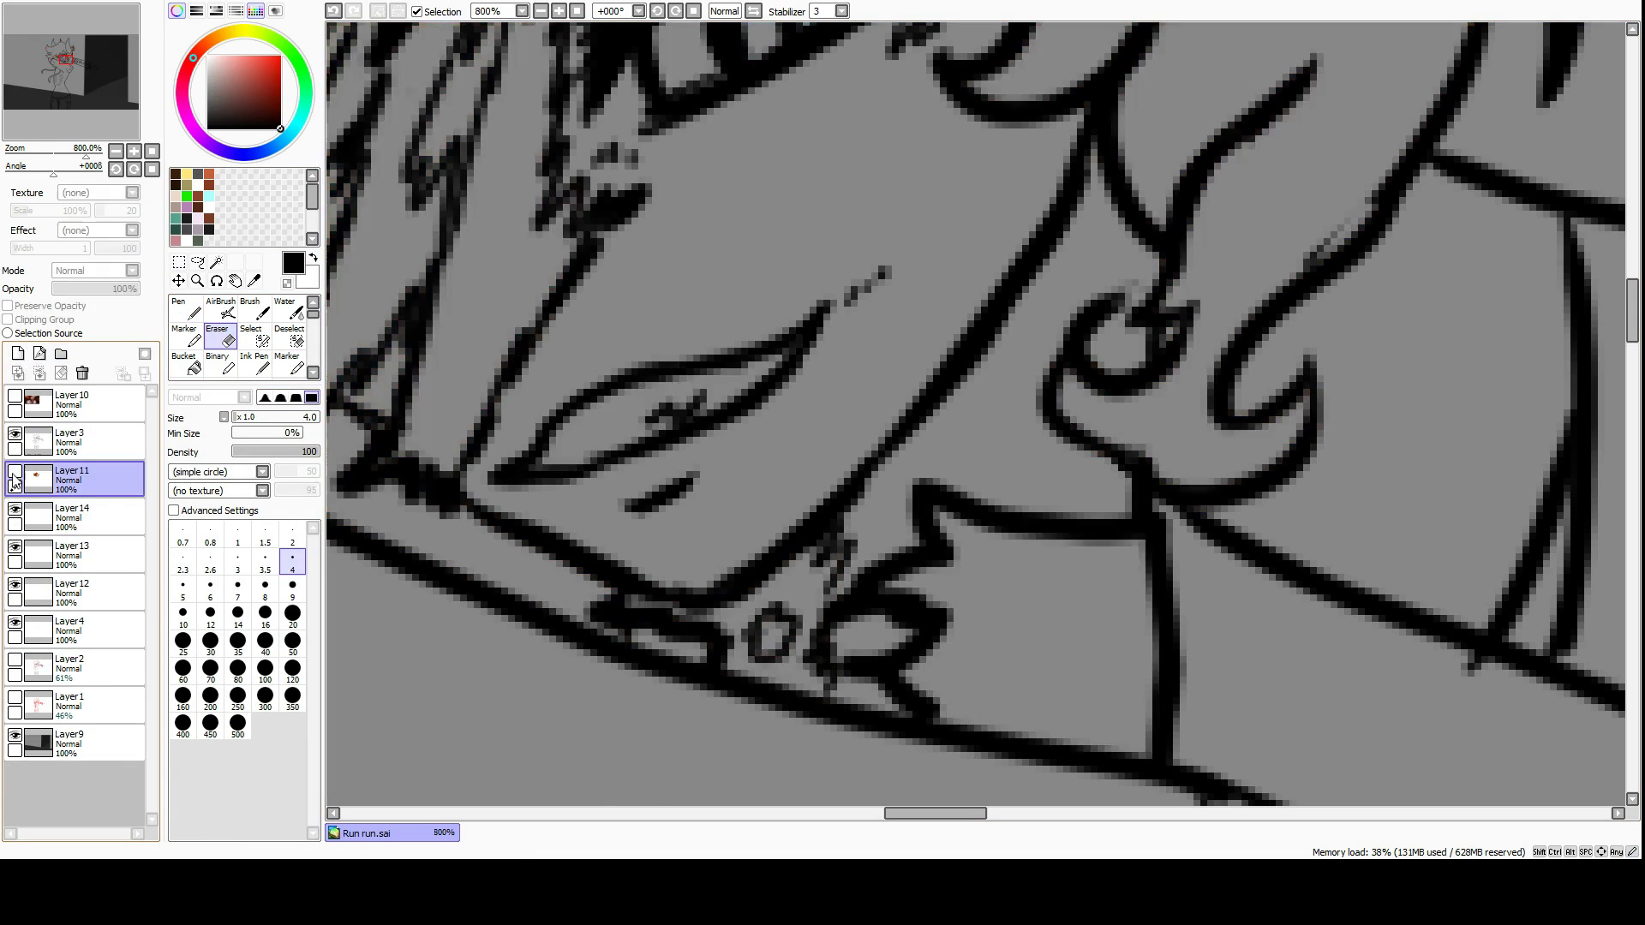
Paint the ring and lower gap of the neck wound muted pink on Layer14 and merge Layer11 down into it.
left_click(651, 599)
mouse_move(585, 541)
left_mouse_down()
mouse_move(679, 543)
mouse_move(857, 599)
mouse_move(599, 694)
mouse_move(709, 764)
left_mouse_up()
left_click(51, 475)
left_click(39, 373)
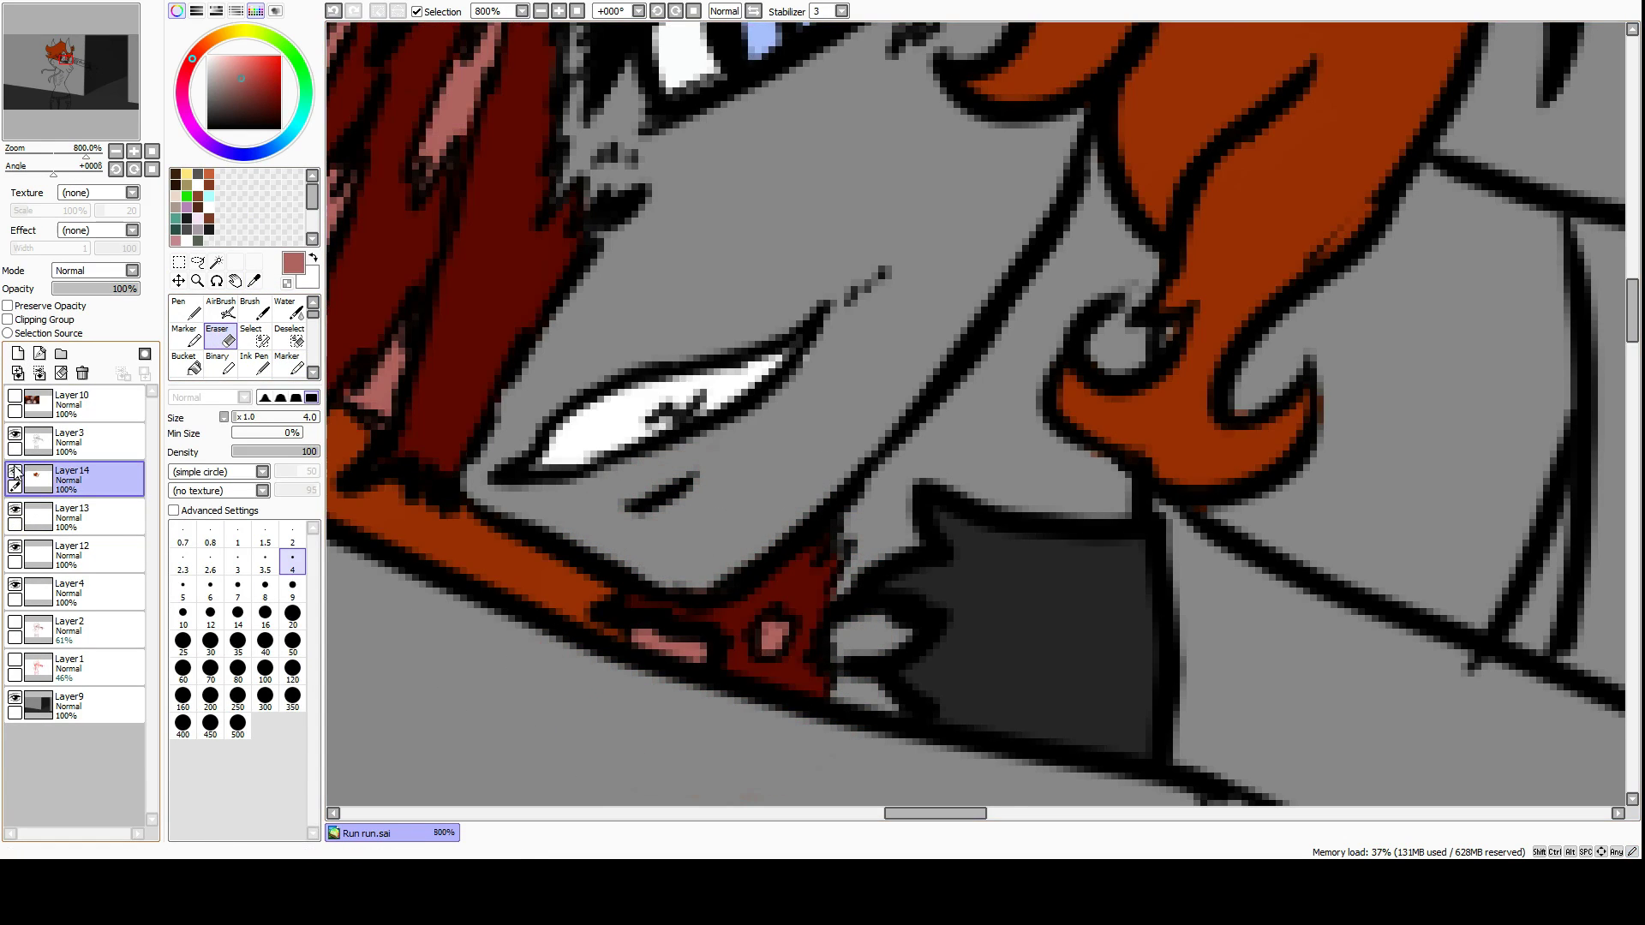
left_click(540, 10)
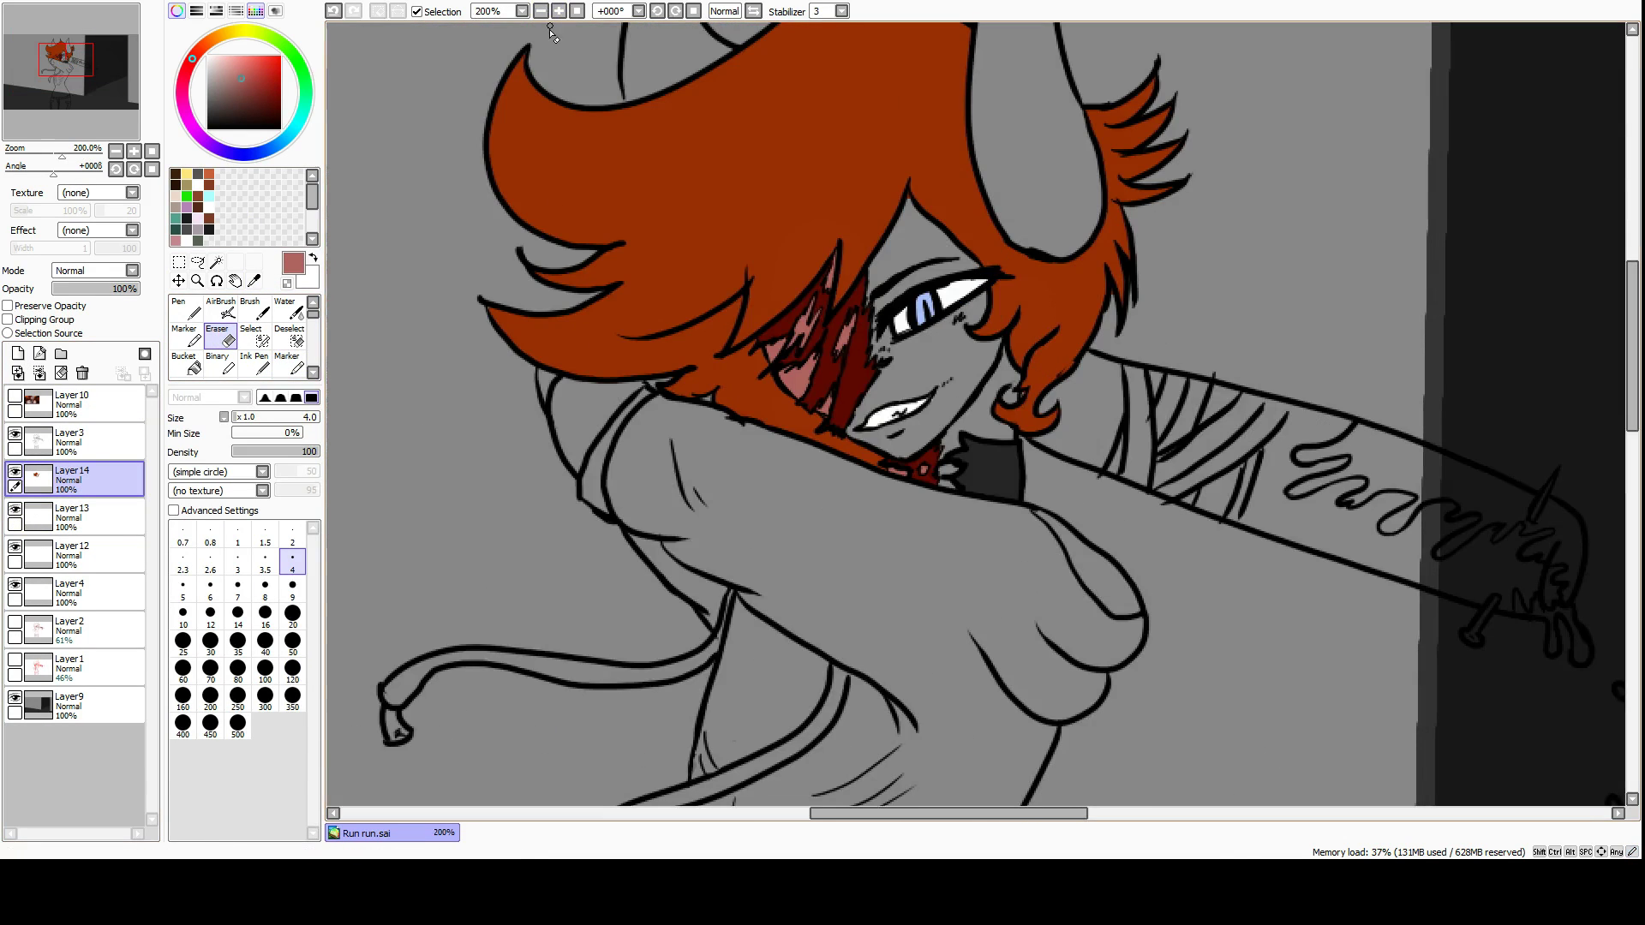
left_click(216, 261)
left_click(814, 557)
key("ctrl+d")
Select the face and neck skin from the line art on Layer3, including the eyelid, cheek and small leftover gaps.
left_click(69, 437)
left_click(558, 11)
left_click(905, 504)
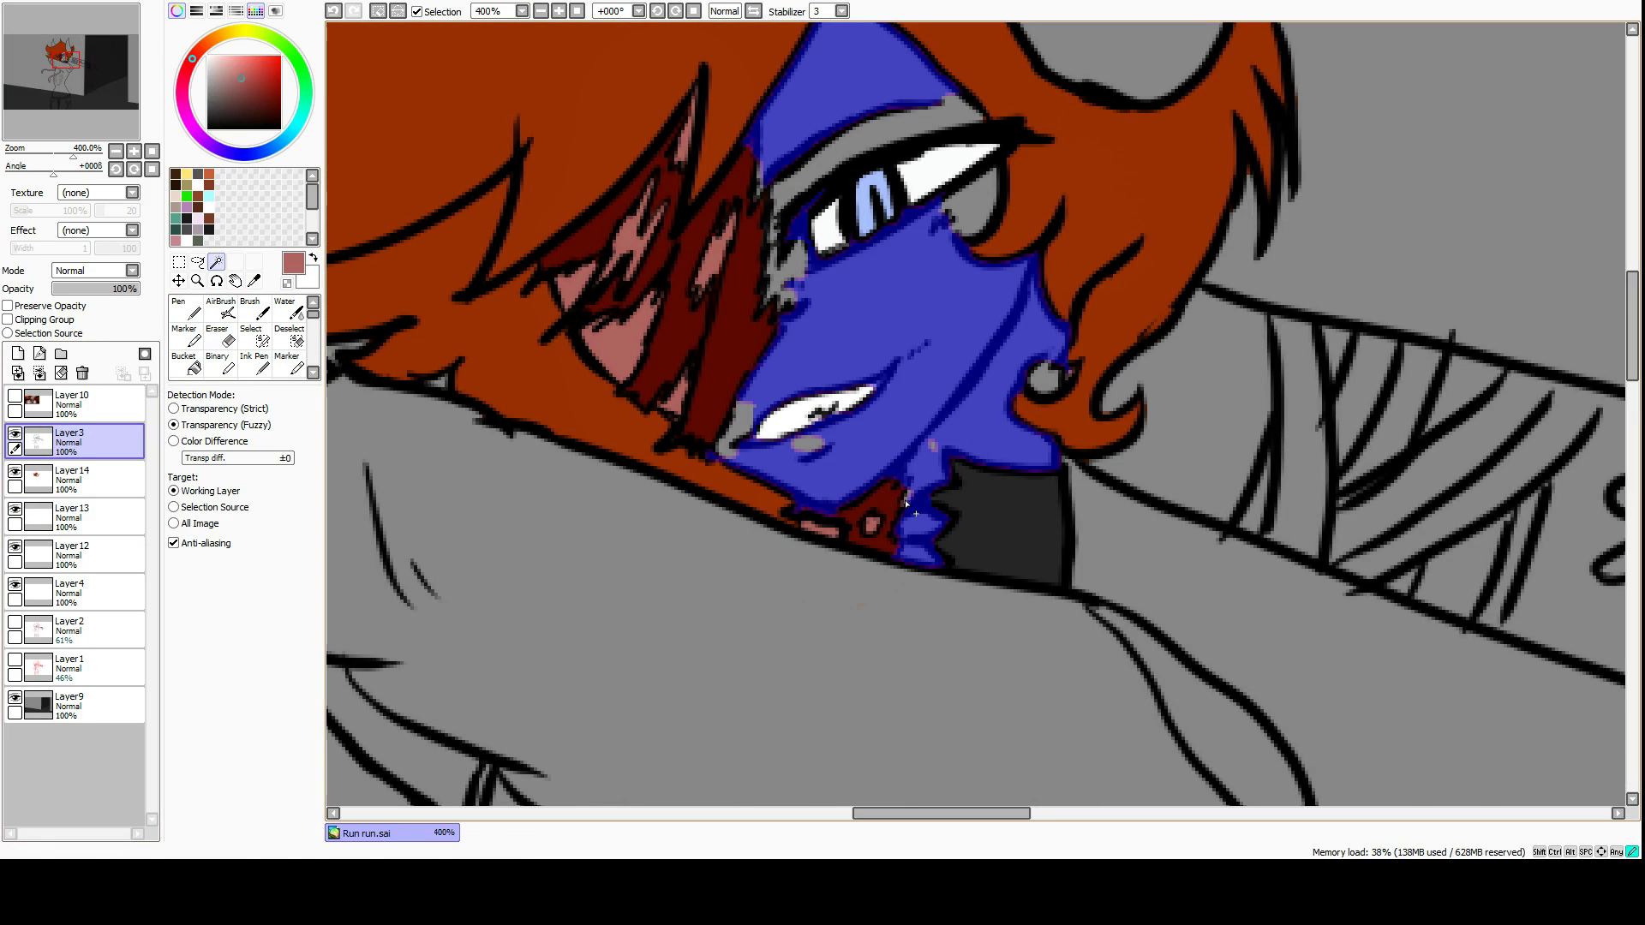
key("s")
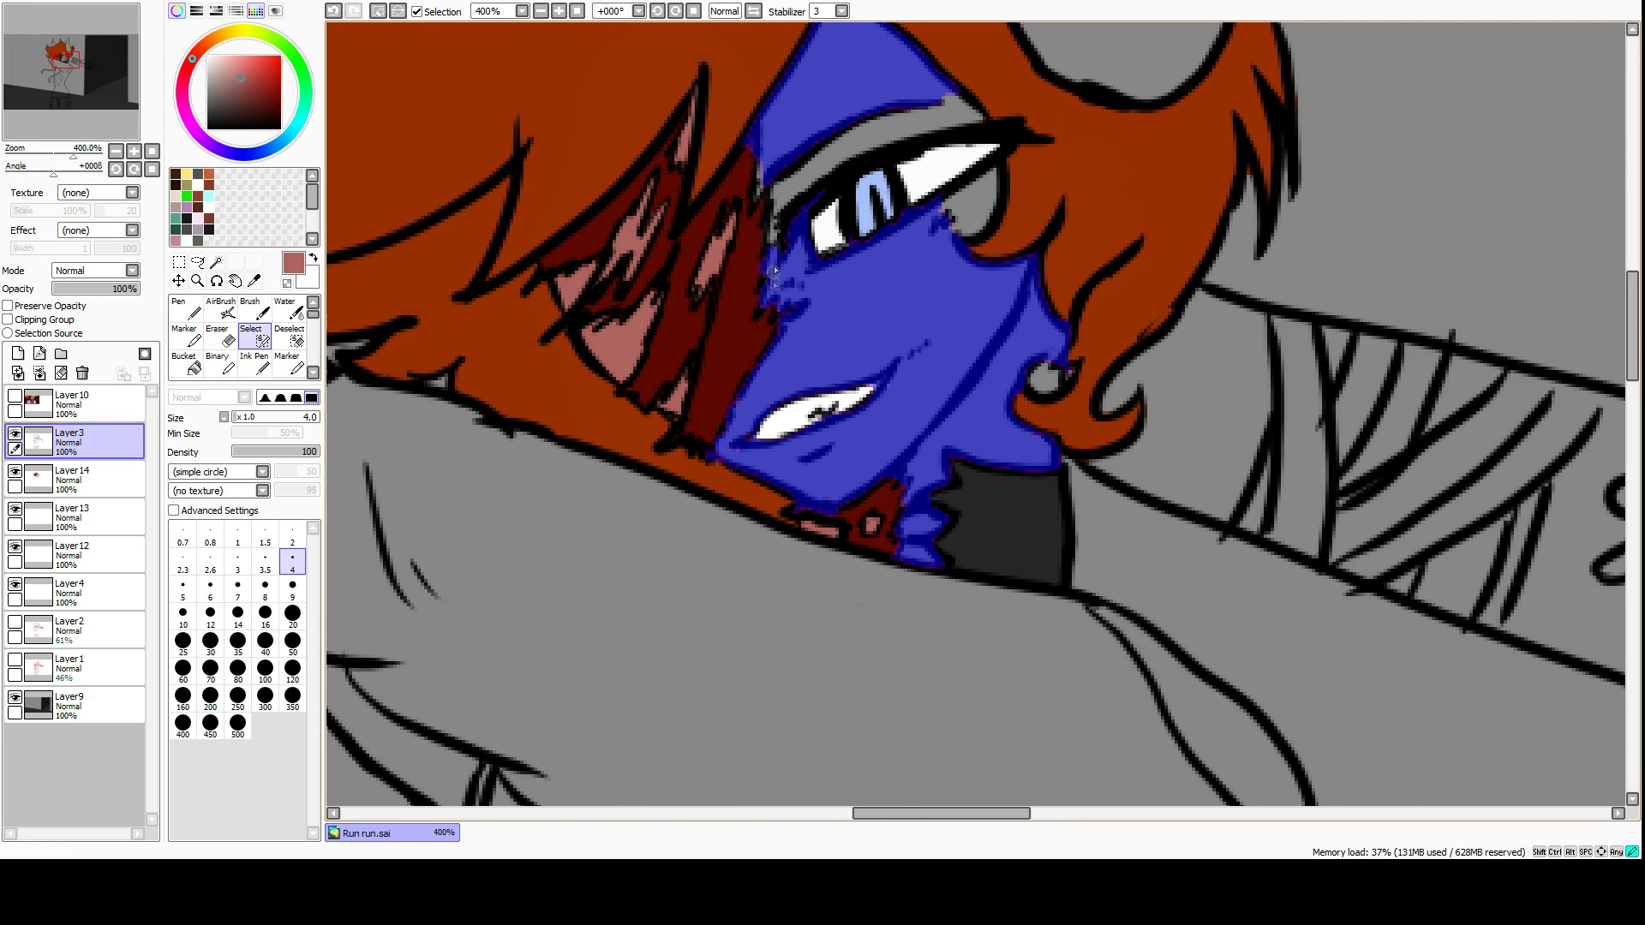
left_click_drag(798, 170, 944, 117)
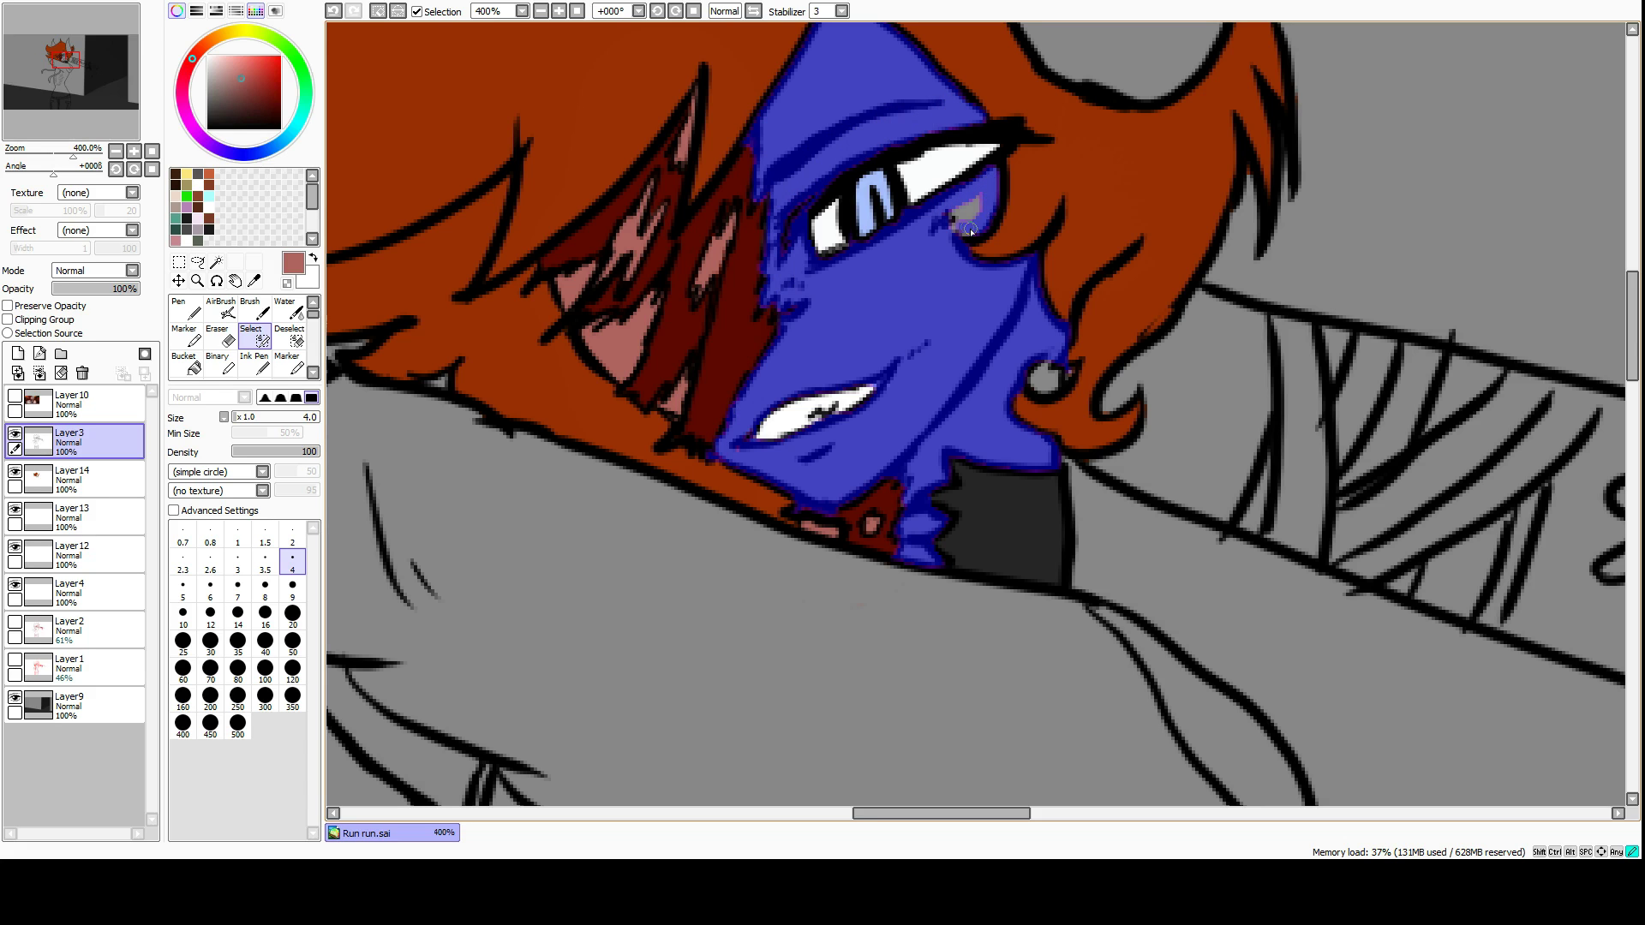
Add both ears and the patch beneath the hair behind the shoulder to the skin selection.
scroll(1341, 408, "up", 10)
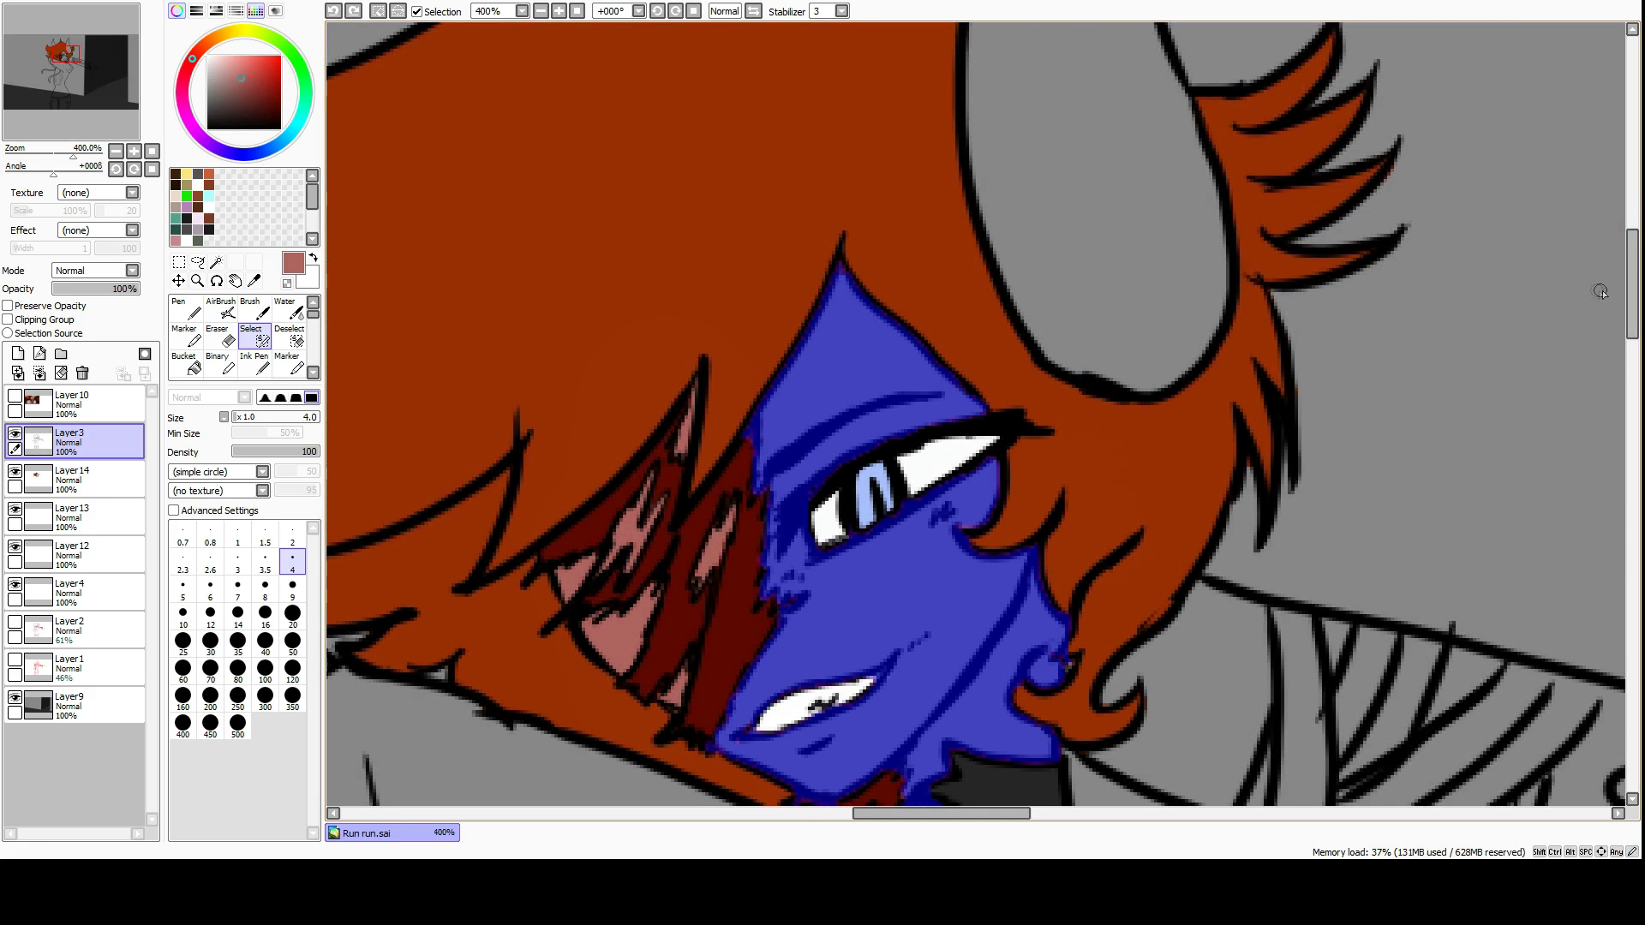
scroll(1114, 244, "left", 3)
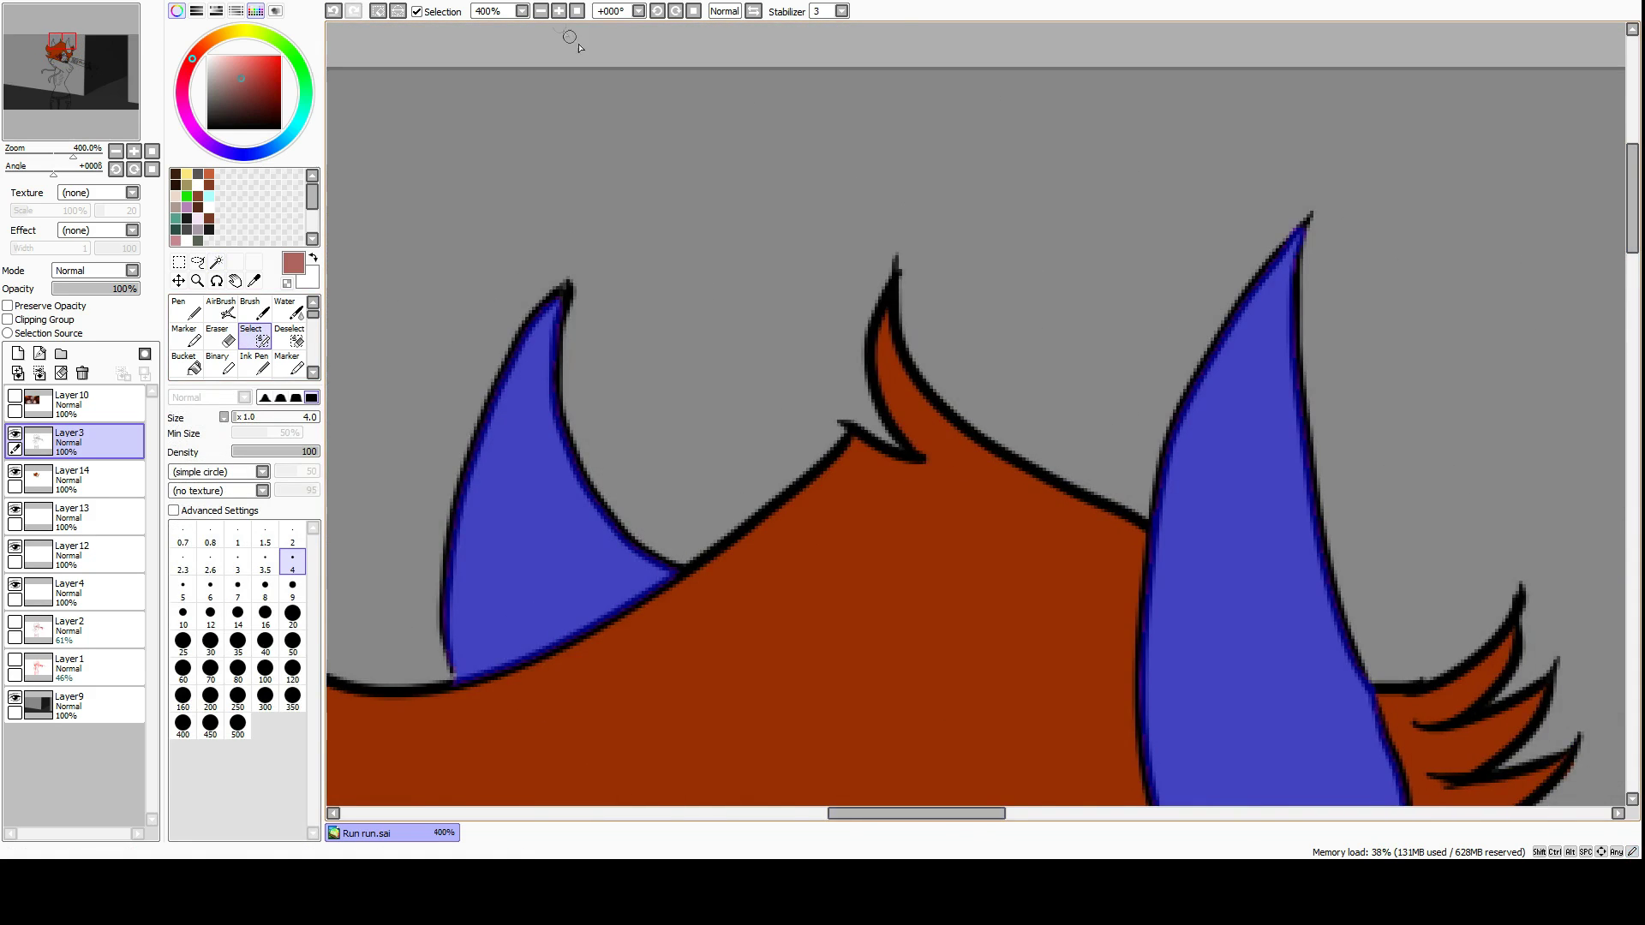
scroll(1040, 275, "down", 10)
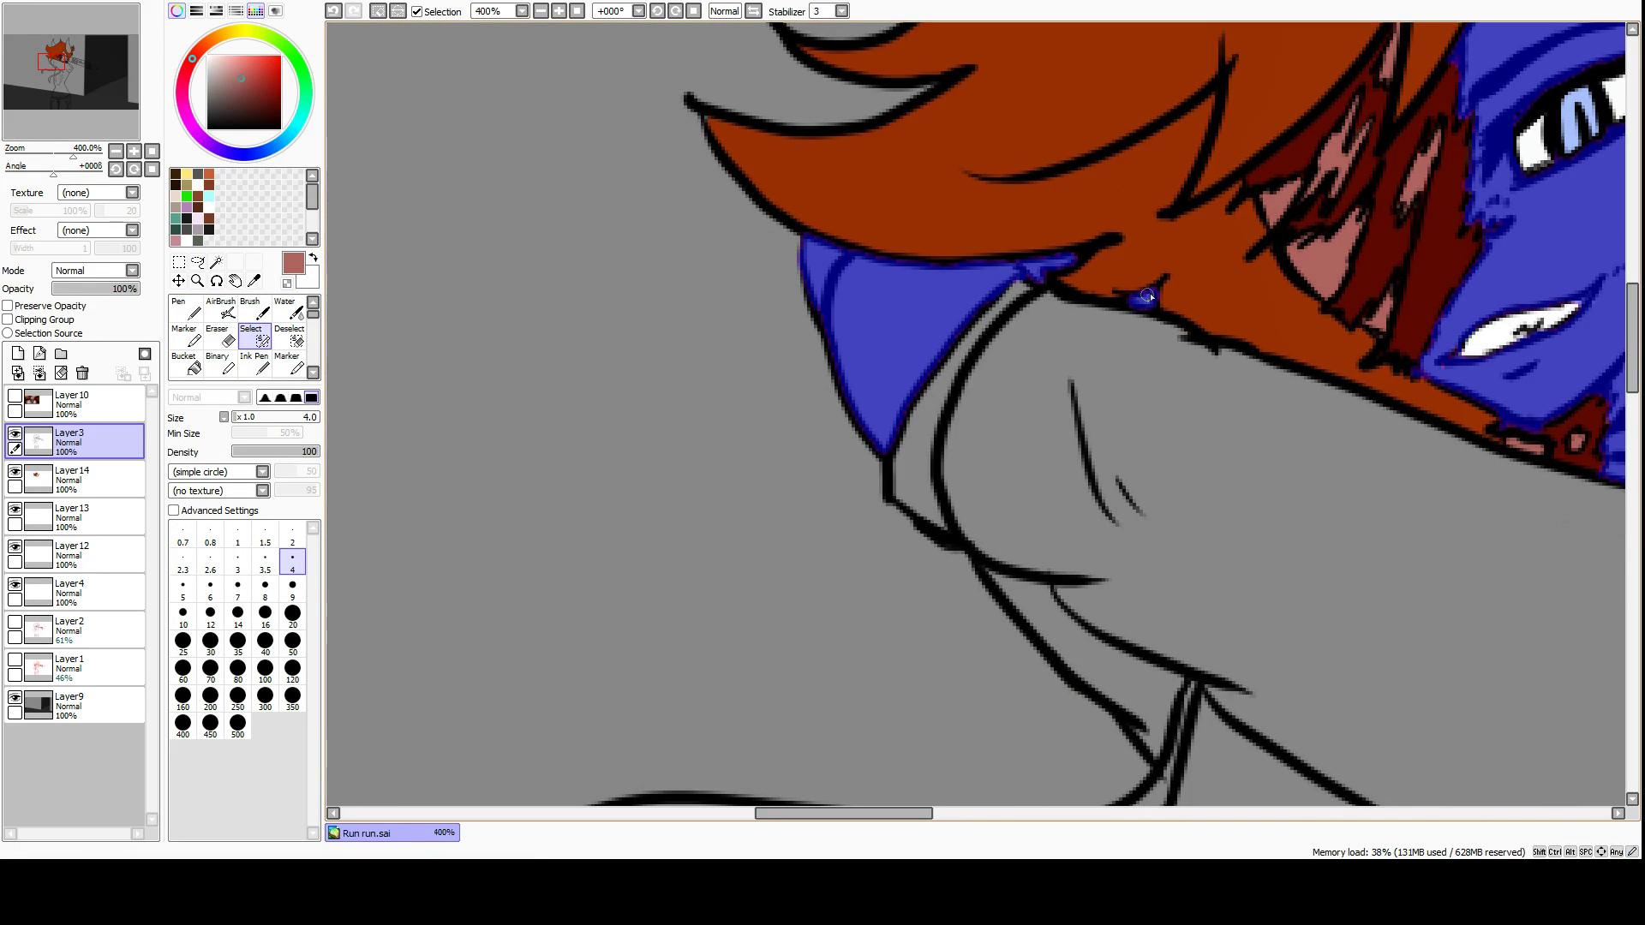
Fill the selected skin and ears light grey on Layer13 with the Marker and deselect.
key("minus")
key("minus")
key("minus")
key("minus")
key("minus")
left_click(288, 364)
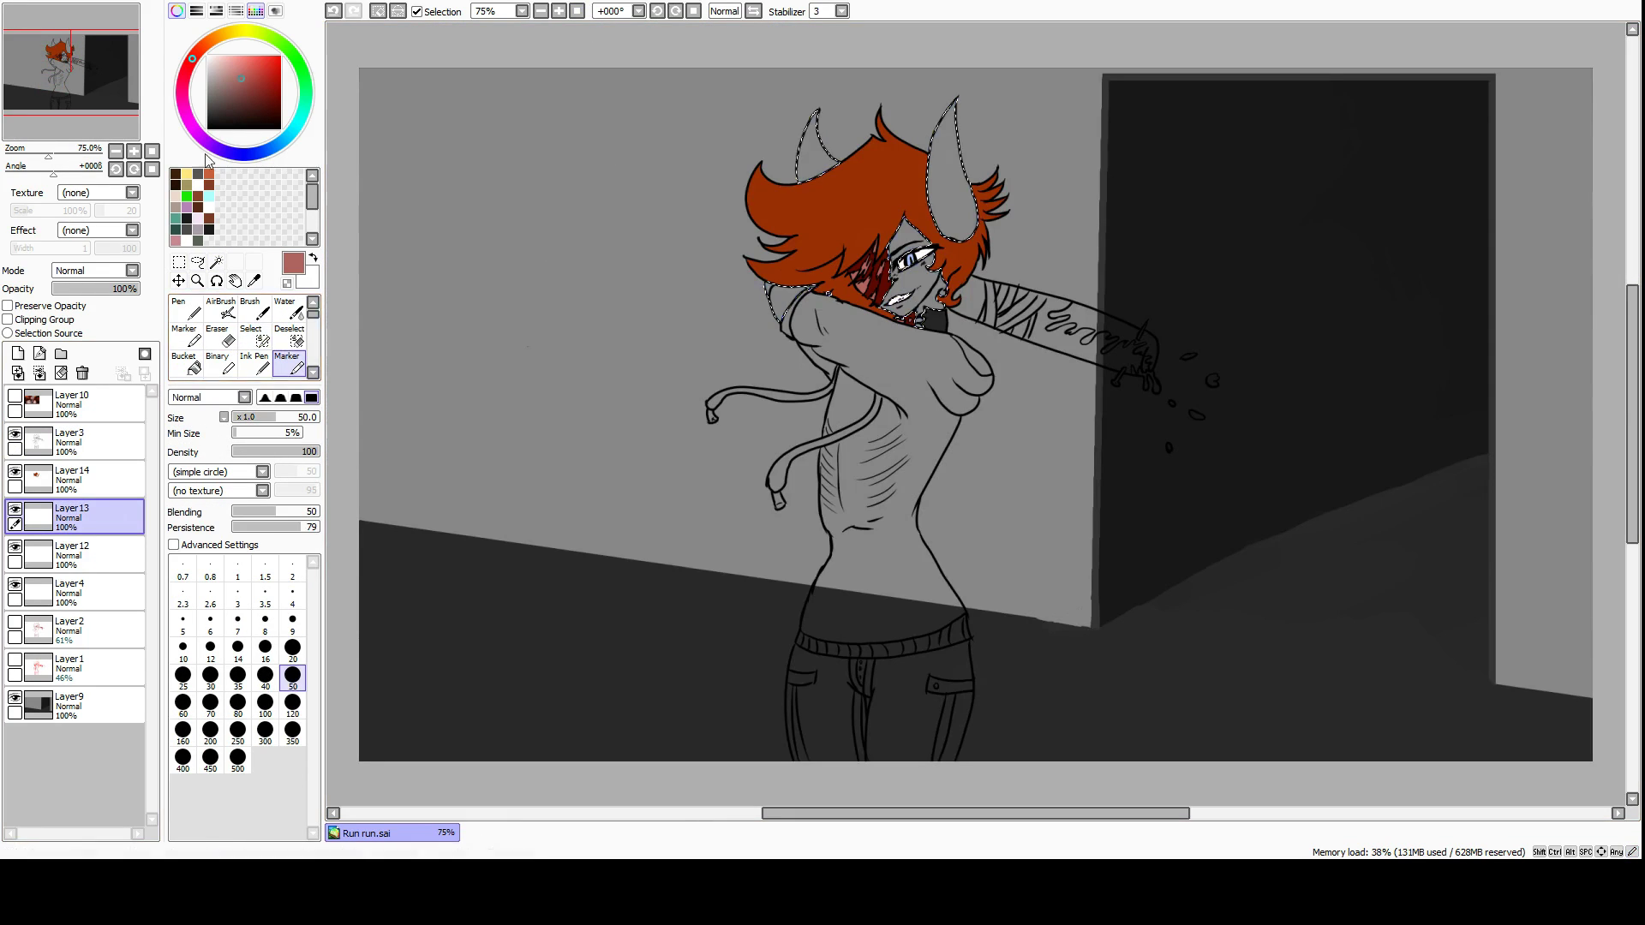
left_click(71, 514)
left_click(775, 291, "alt")
key("ctrl+d")
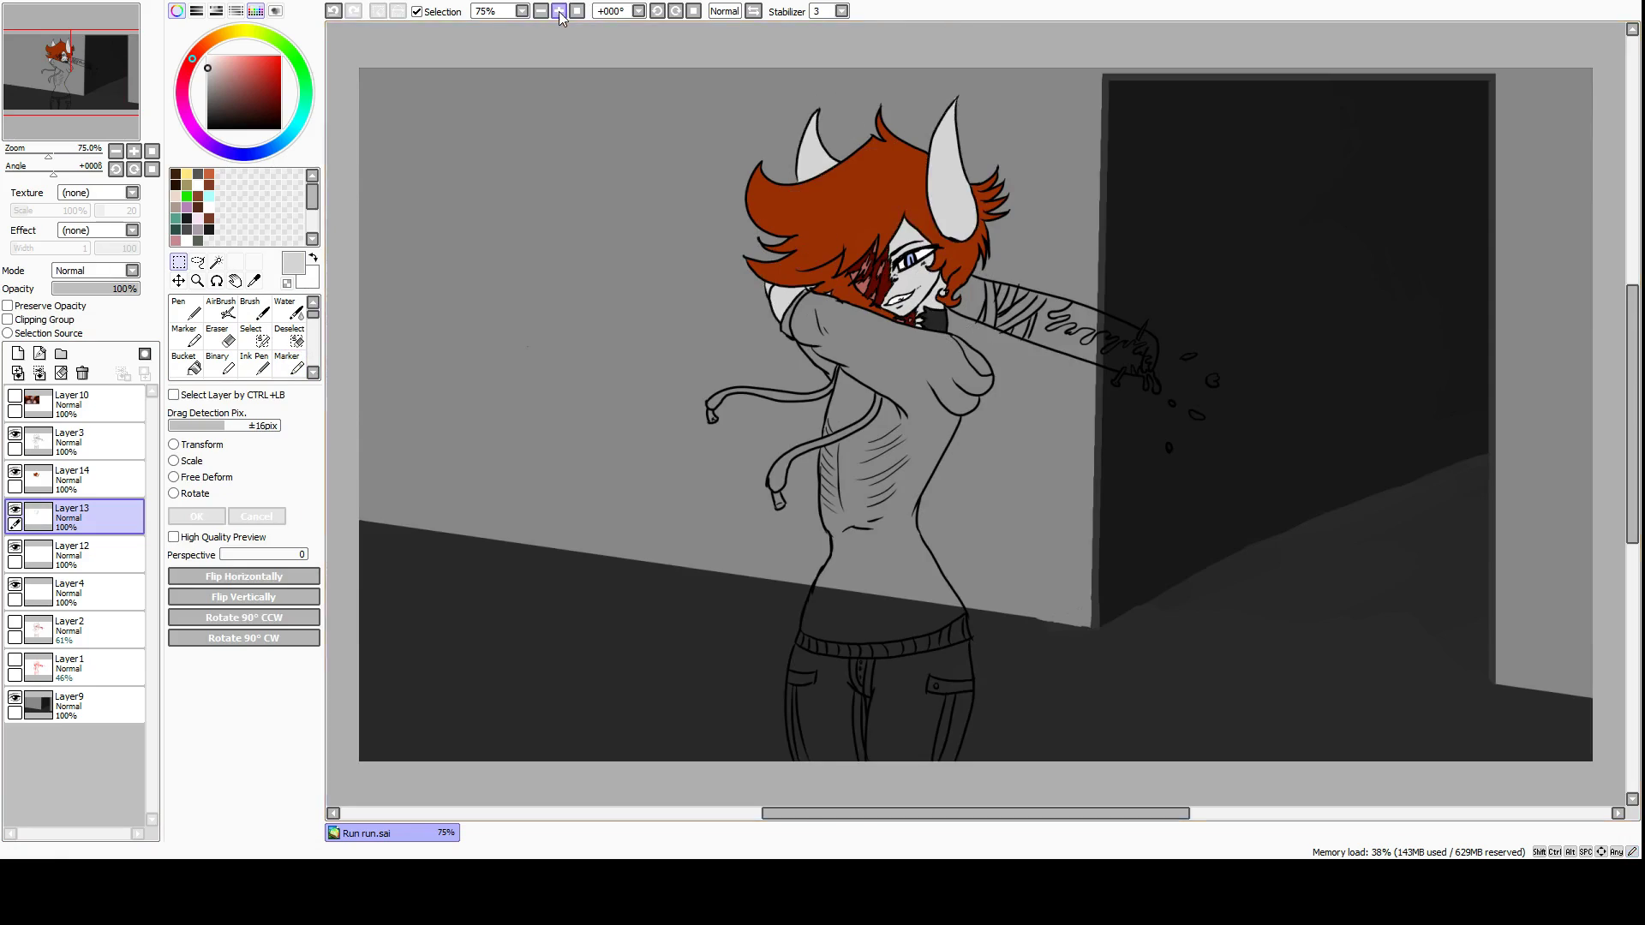
Erase light grey spilling past the face outlines on Layer13 with Layer14 hidden, and merge Layer14 into Layer13.
key("plus")
key("plus")
key("plus")
key("plus")
left_click(72, 480)
key("e")
left_click(14, 471)
left_click(60, 514)
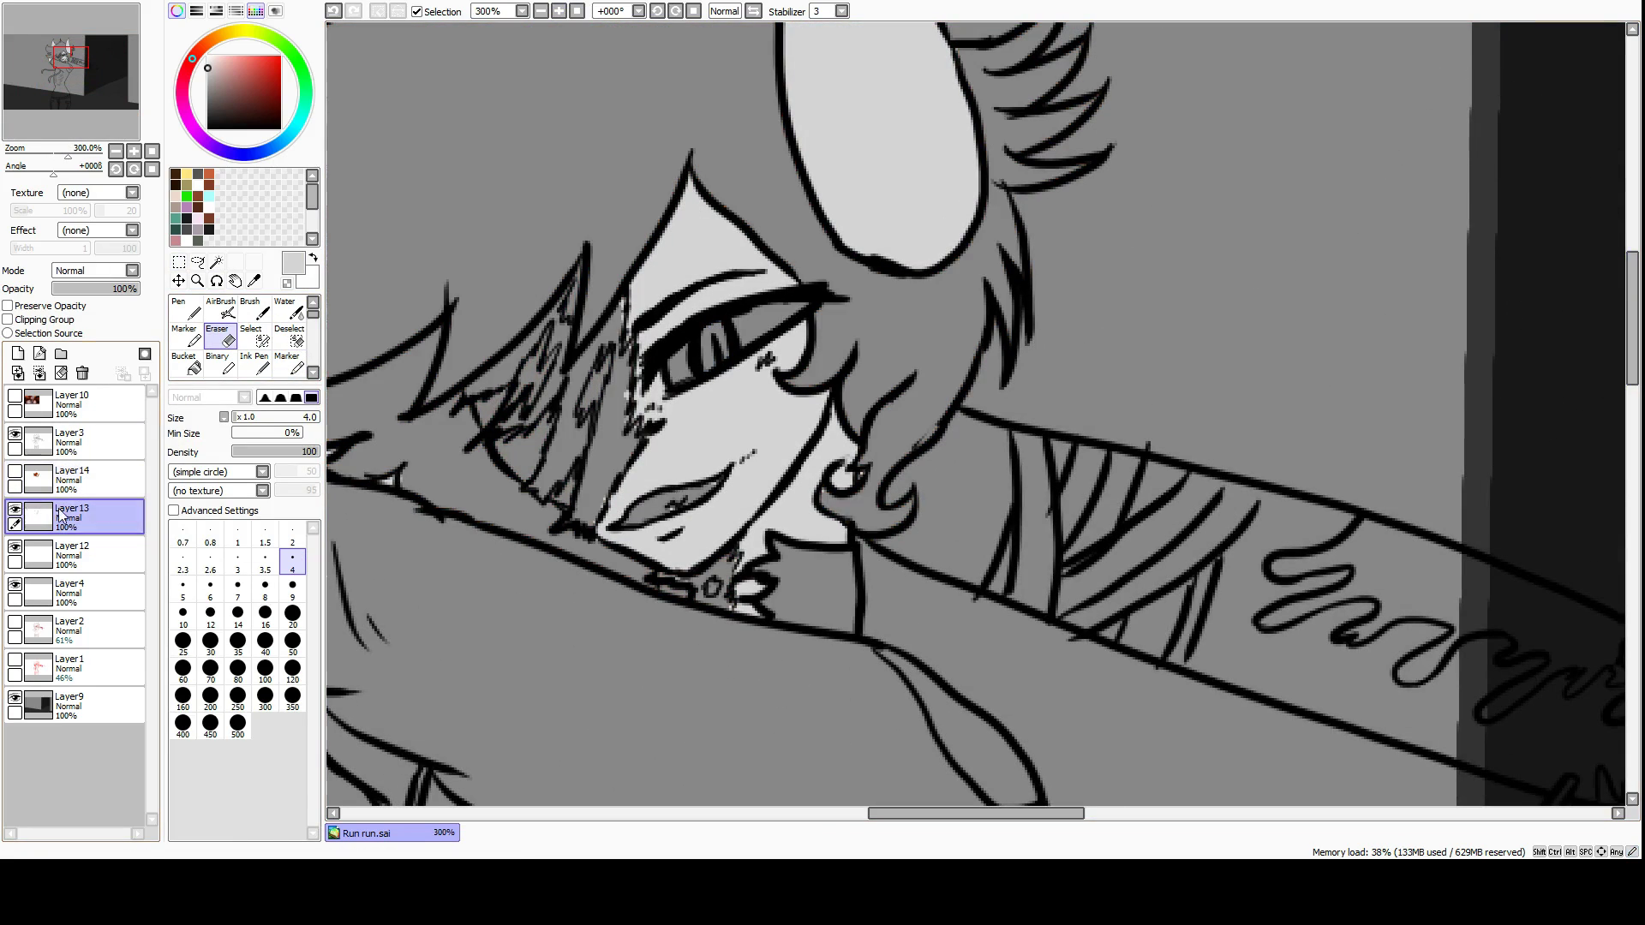
left_click_drag(574, 512, 1045, 514)
left_click(15, 471)
Close the gaps in the forearm's bandage lines on Layer3 using the Pen in black.
mouse_move(1625, 386)
left_mouse_down()
mouse_move(1625, 282)
mouse_move(1625, 411)
left_mouse_up()
left_click(72, 442)
left_click_drag(888, 813, 1009, 813)
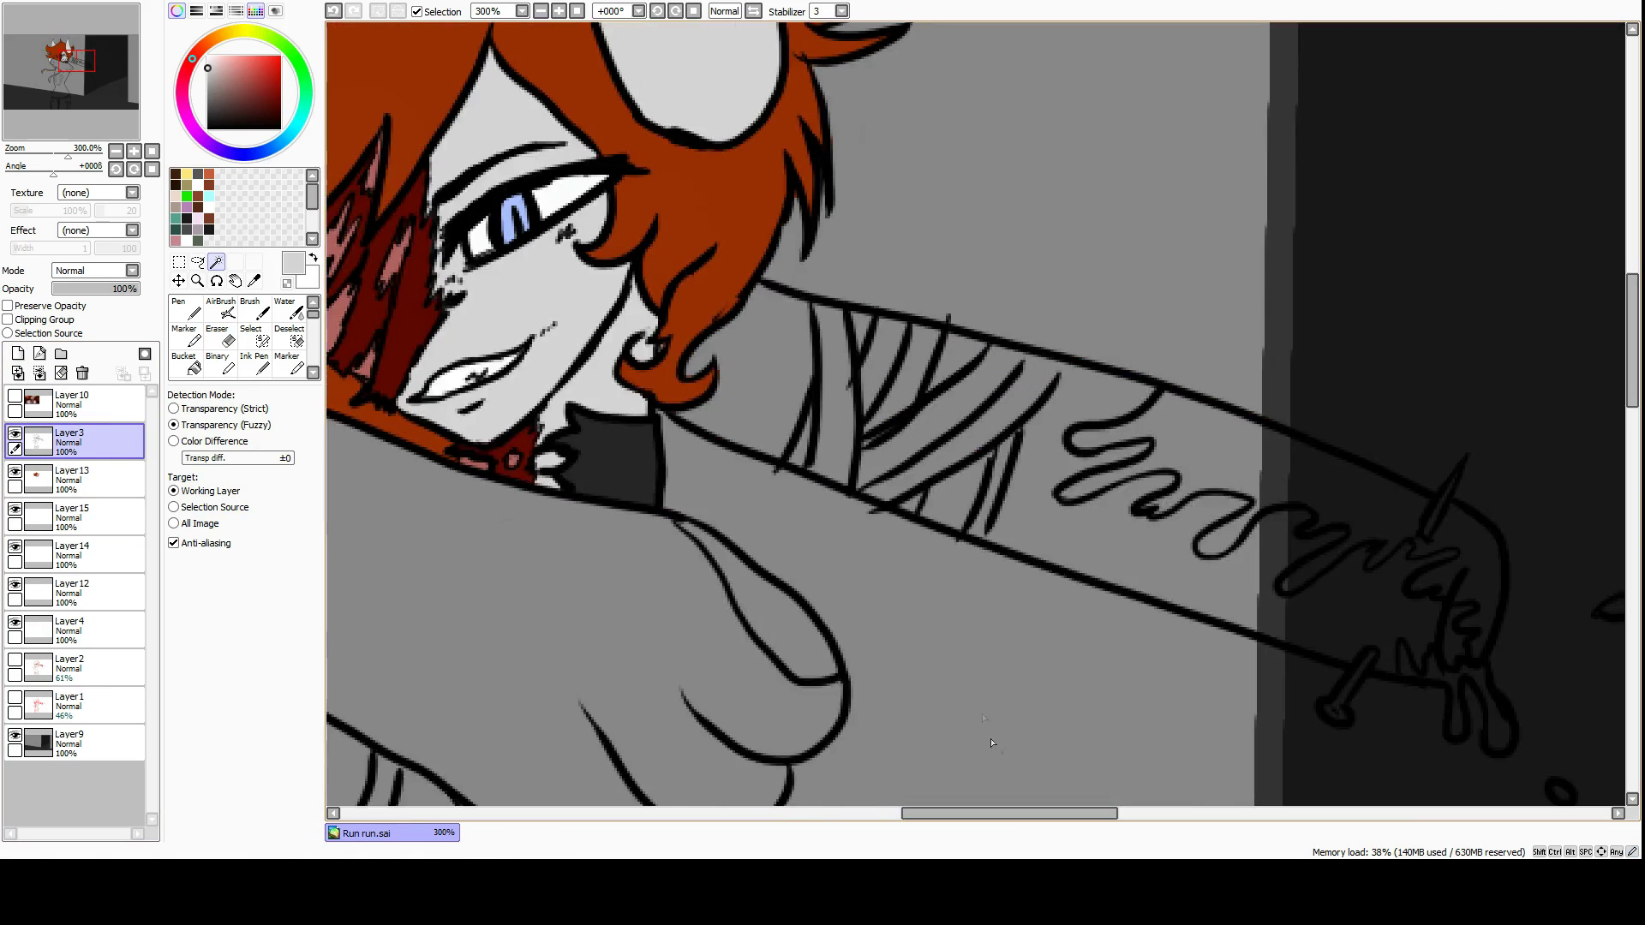
key("n")
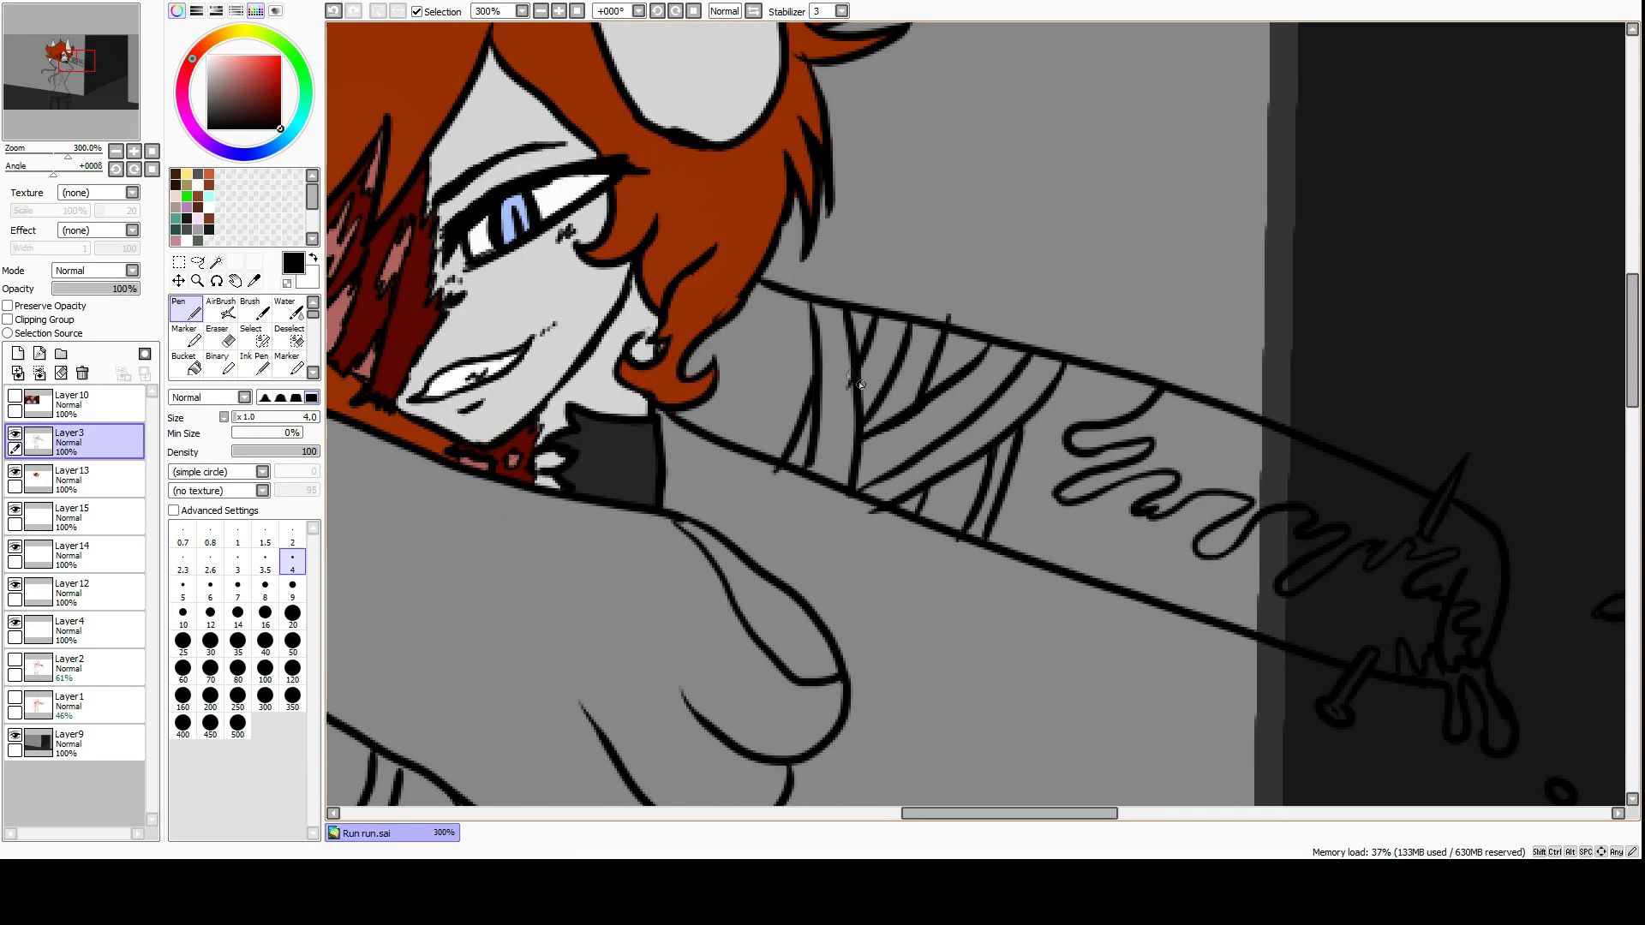
Select all the bandage strips on the forearm from the line art, including the lines between them.
key("w")
scroll(981, 420, "up", 1)
left_click(779, 385)
left_click(843, 315)
left_click(882, 319)
left_click(985, 360)
left_click(908, 480)
left_click(998, 497)
key("ctrl")
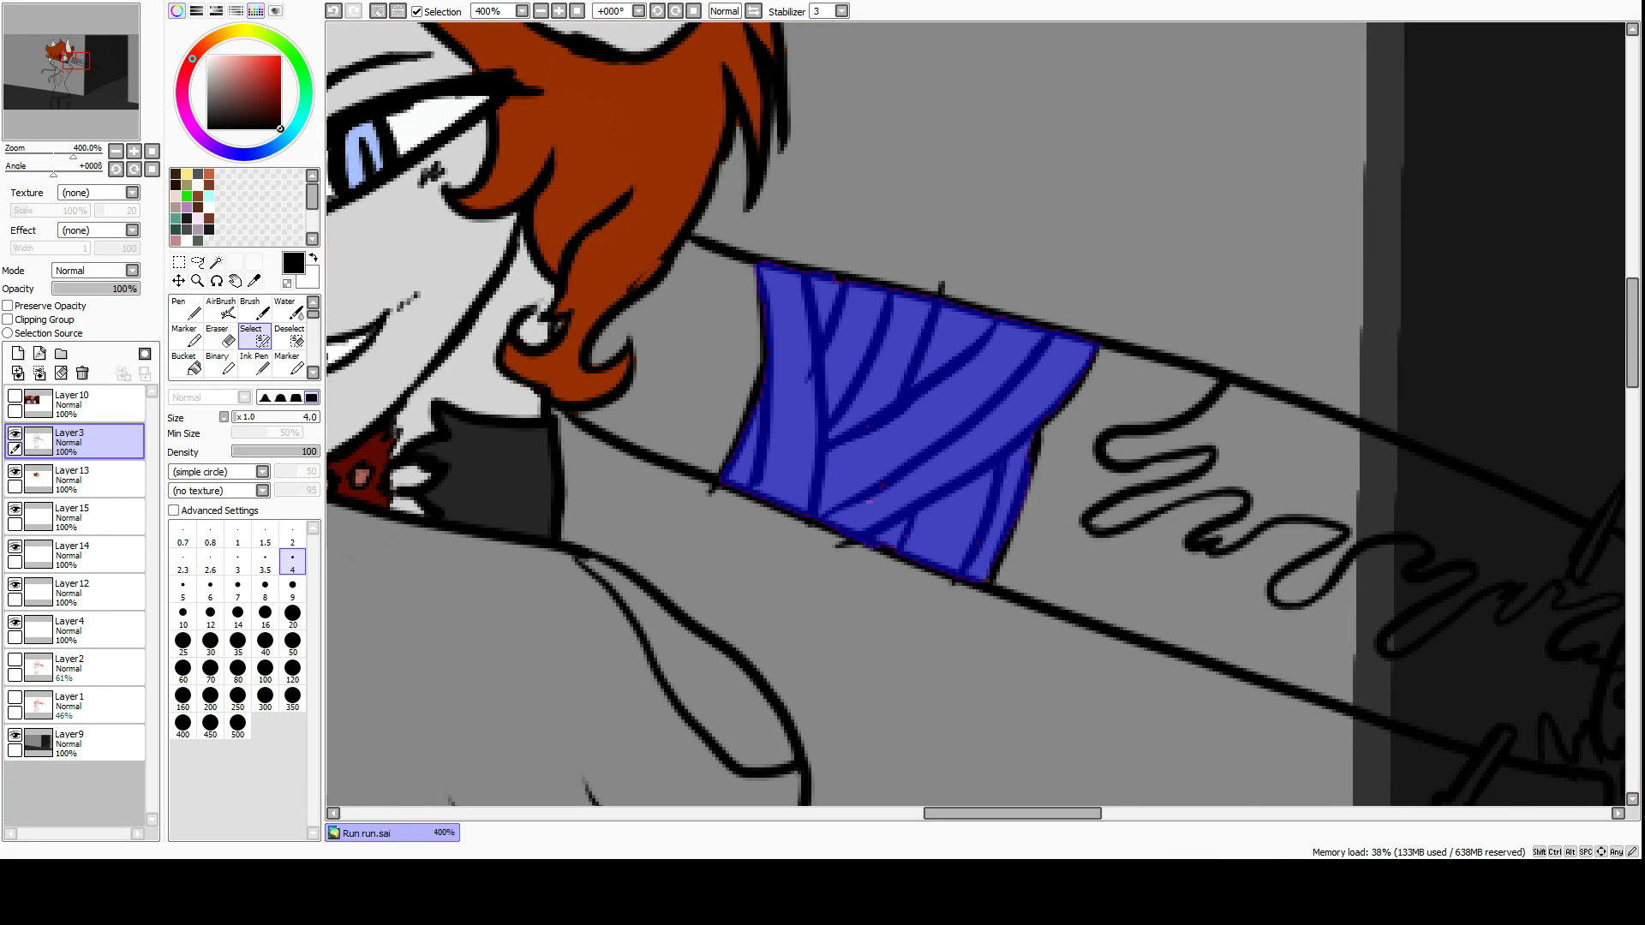
Fill the selected bandage pale cream on Layer15 with the Marker, deselect, and merge Layer13 down into that layer.
scroll(881, 493, "down", 2)
left_click(72, 514)
left_click(289, 364)
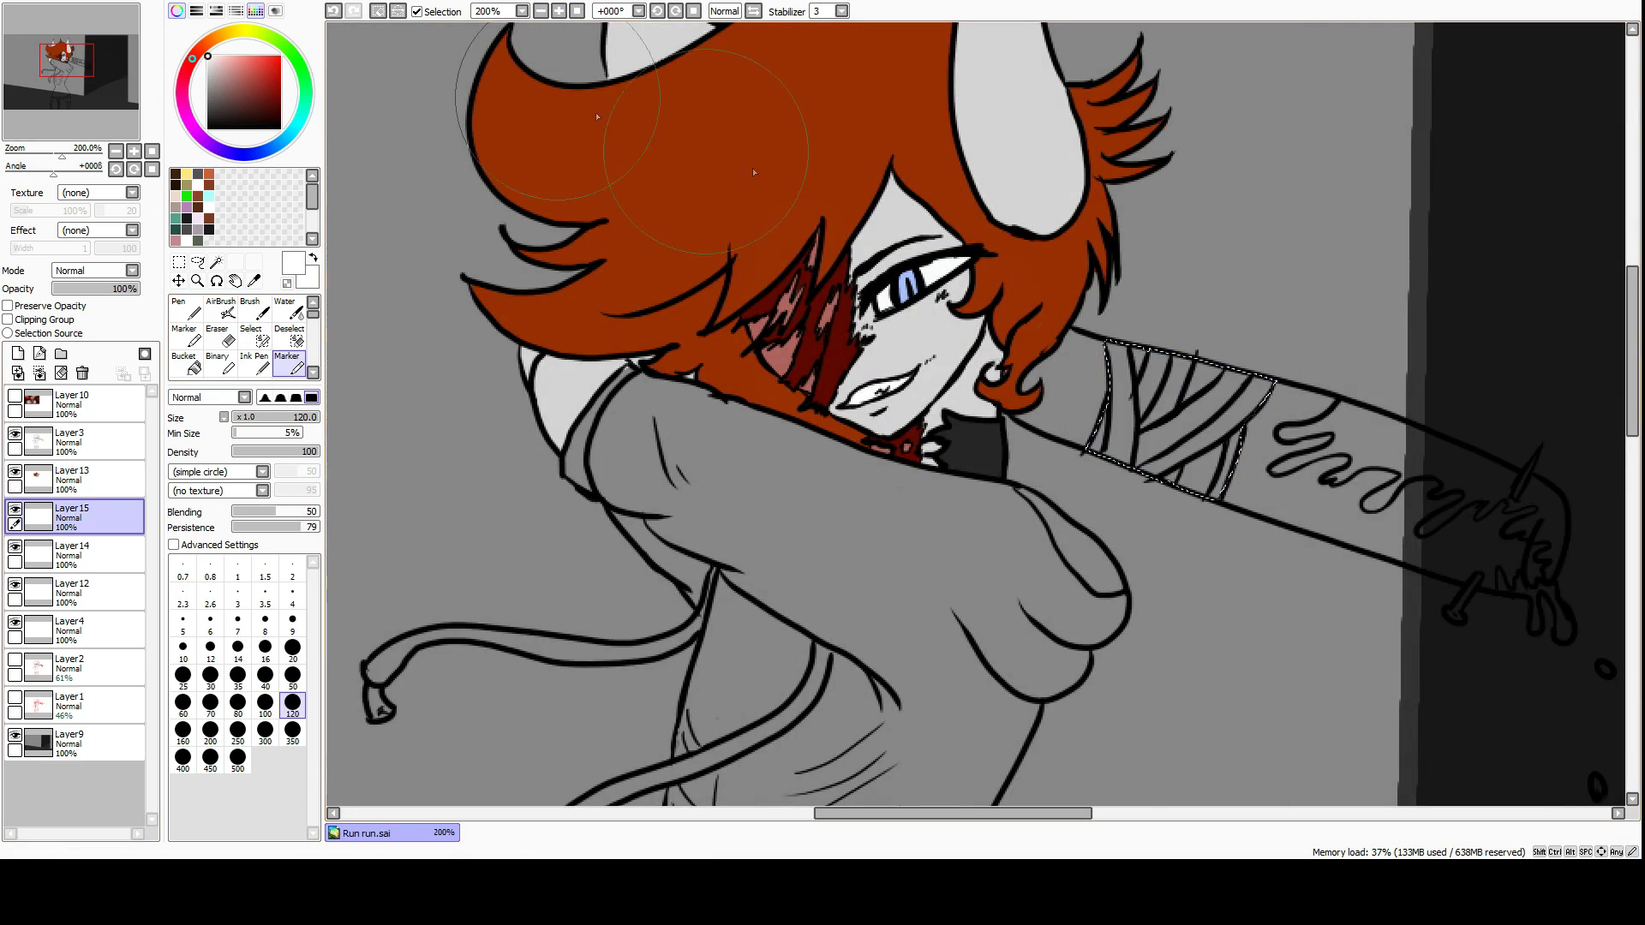
left_click(224, 54)
left_click_drag(1114, 360, 1243, 480)
key("ctrl+d")
key("e")
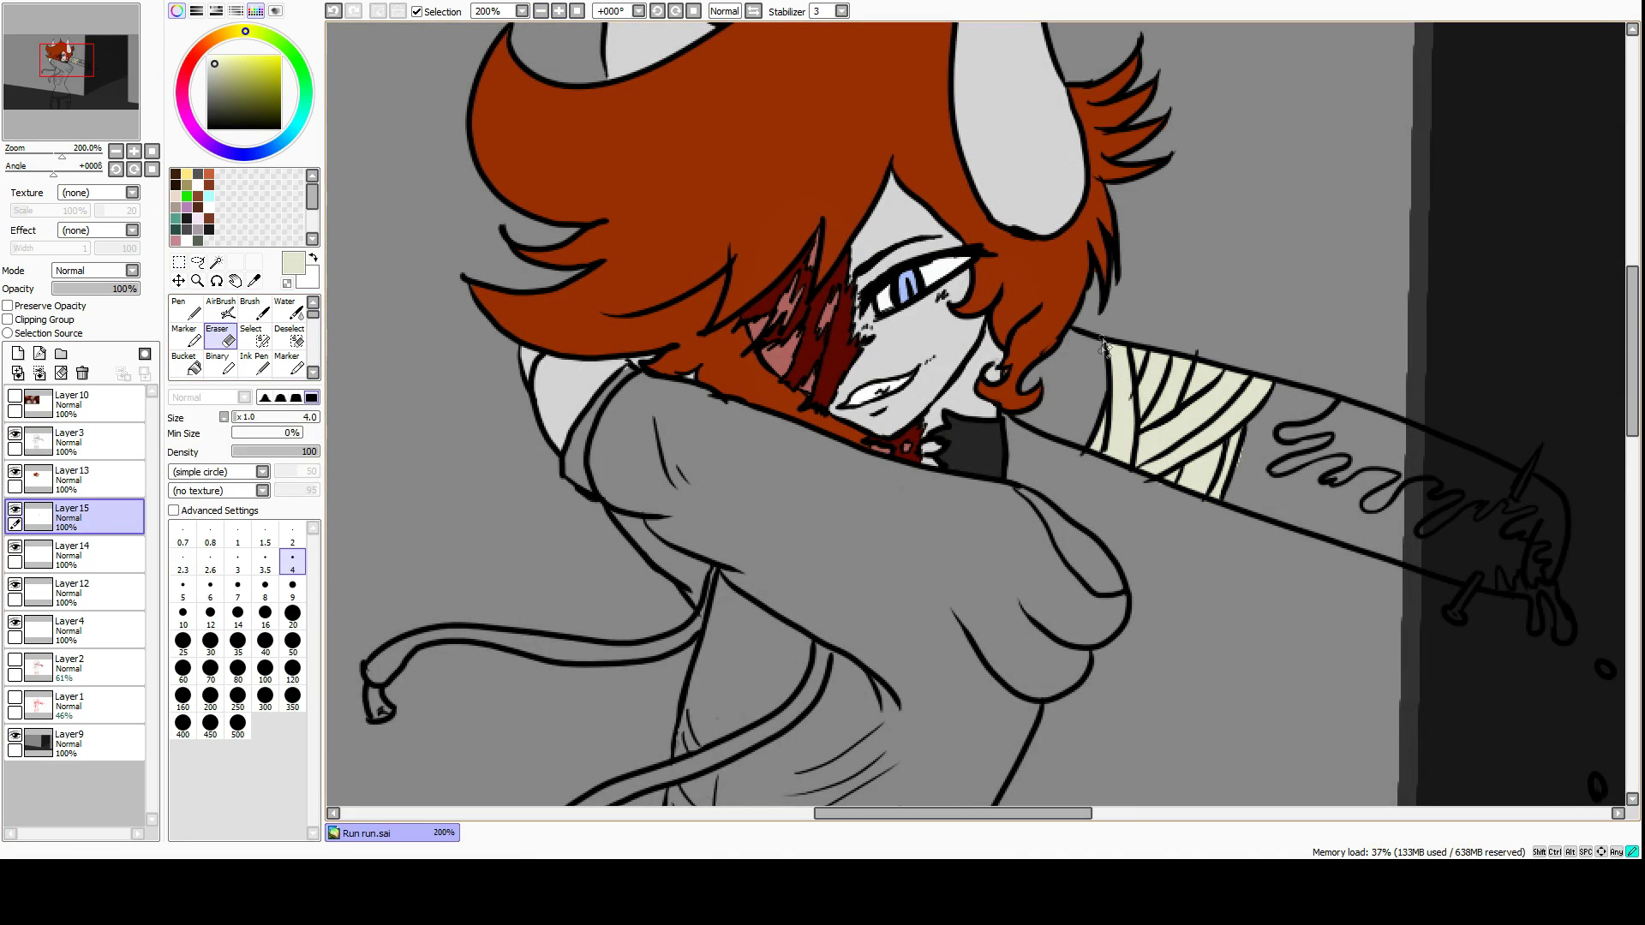
Select the bat's wood on both sides of the bandage from the Layer3 line art, including the slivers around its end.
left_click_drag(1070, 813, 1115, 821)
left_click(216, 261)
left_click(72, 437)
left_click(1139, 514)
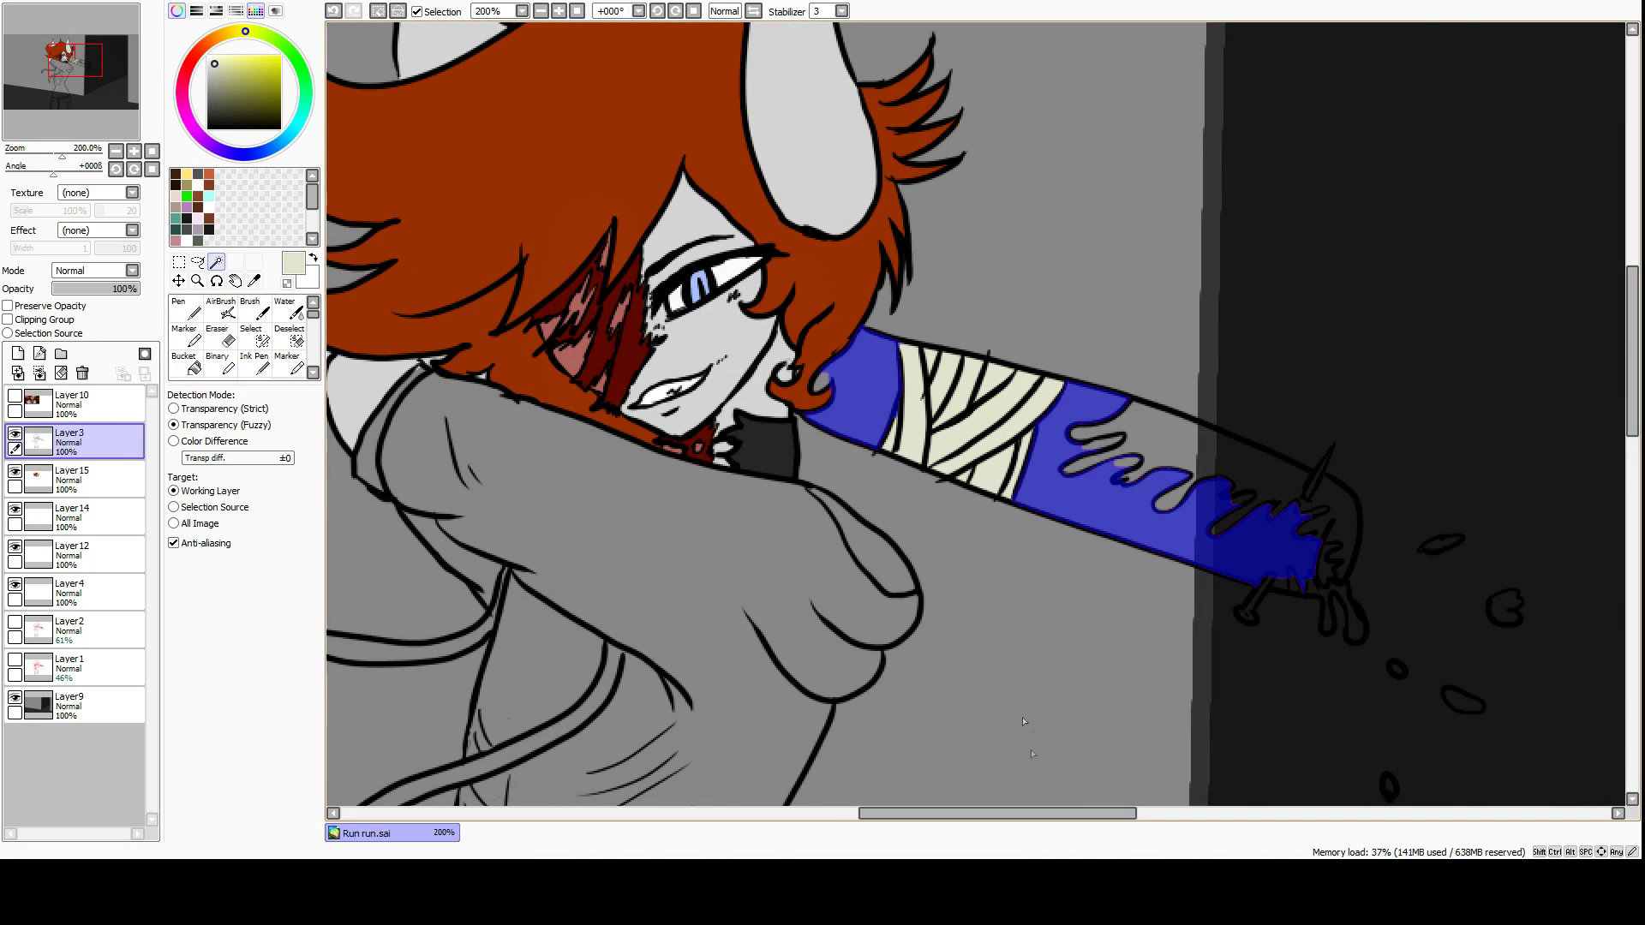
key("ctrl")
scroll(976, 413, "up", 1)
scroll(892, 511, "right", 3)
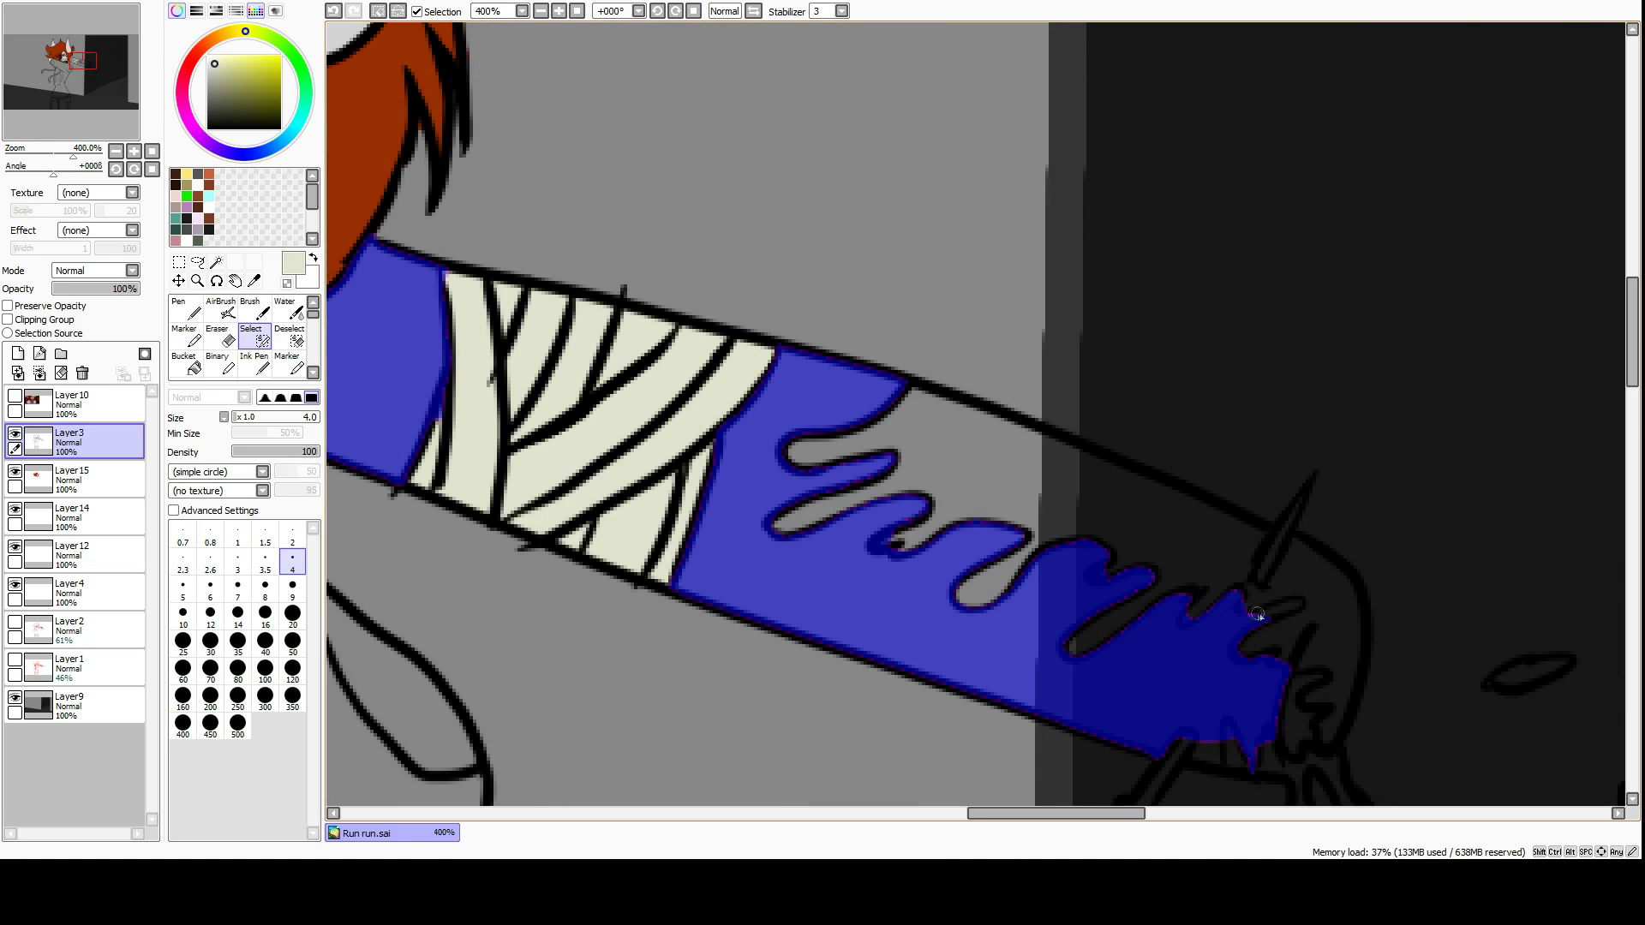
left_click_drag(1256, 615, 1298, 602)
scroll(1219, 449, "down", 3)
key("d")
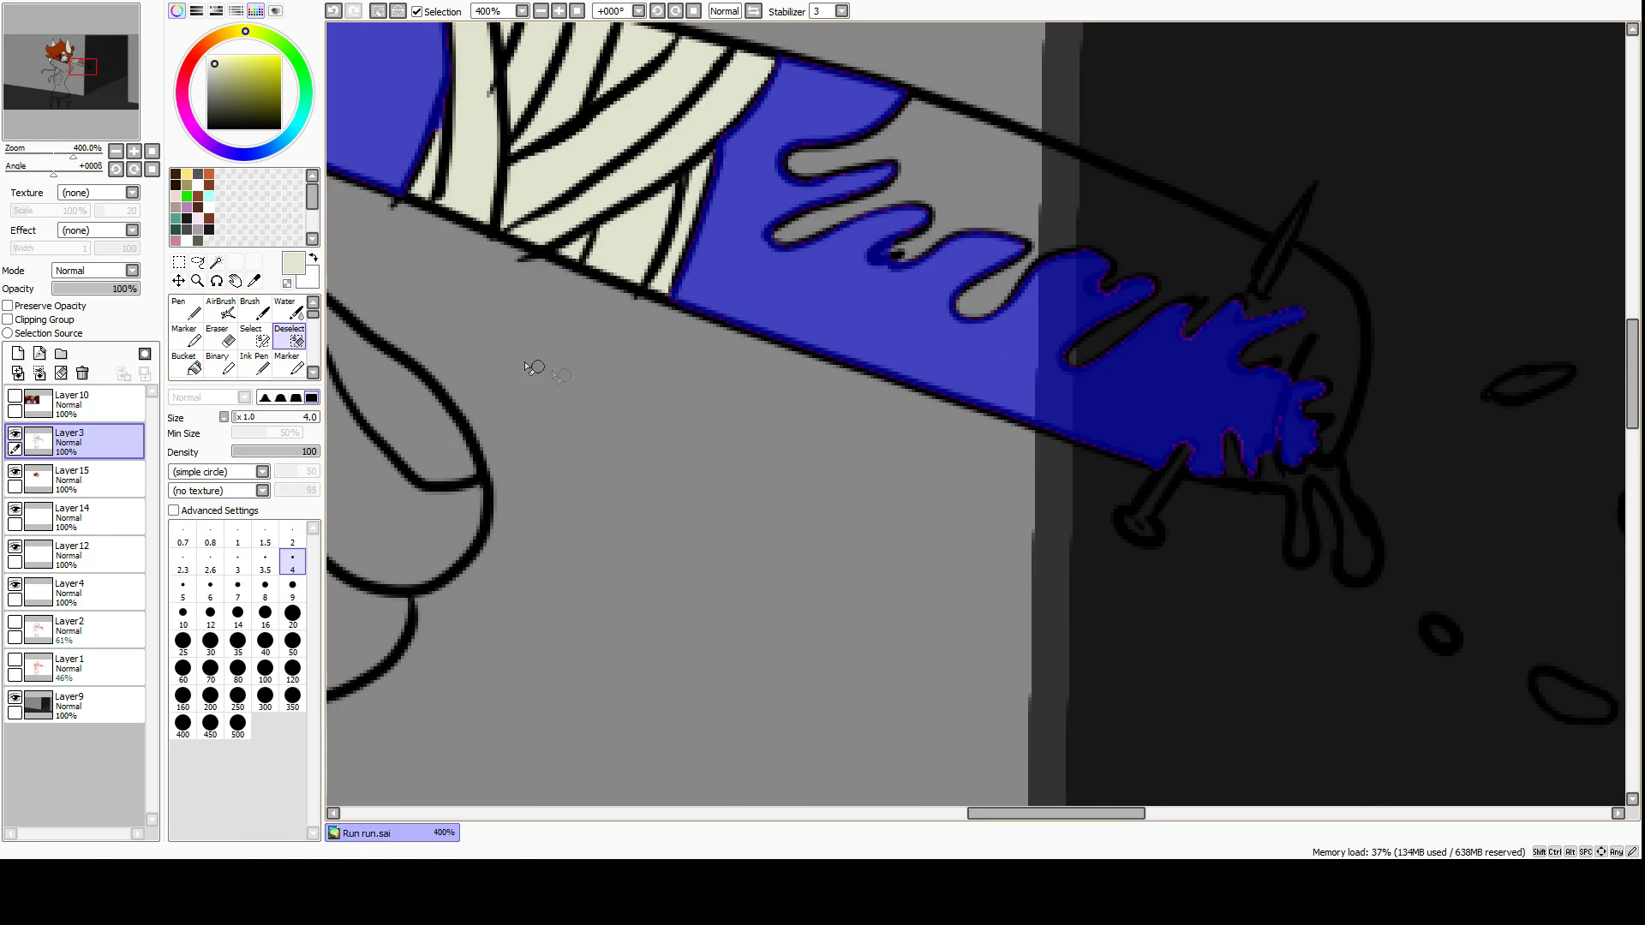
Fill the selected wood dark brown on Layer14 with the Marker, deselect, and merge Layer15 down into that layer.
left_click(541, 11)
left_click(540, 10)
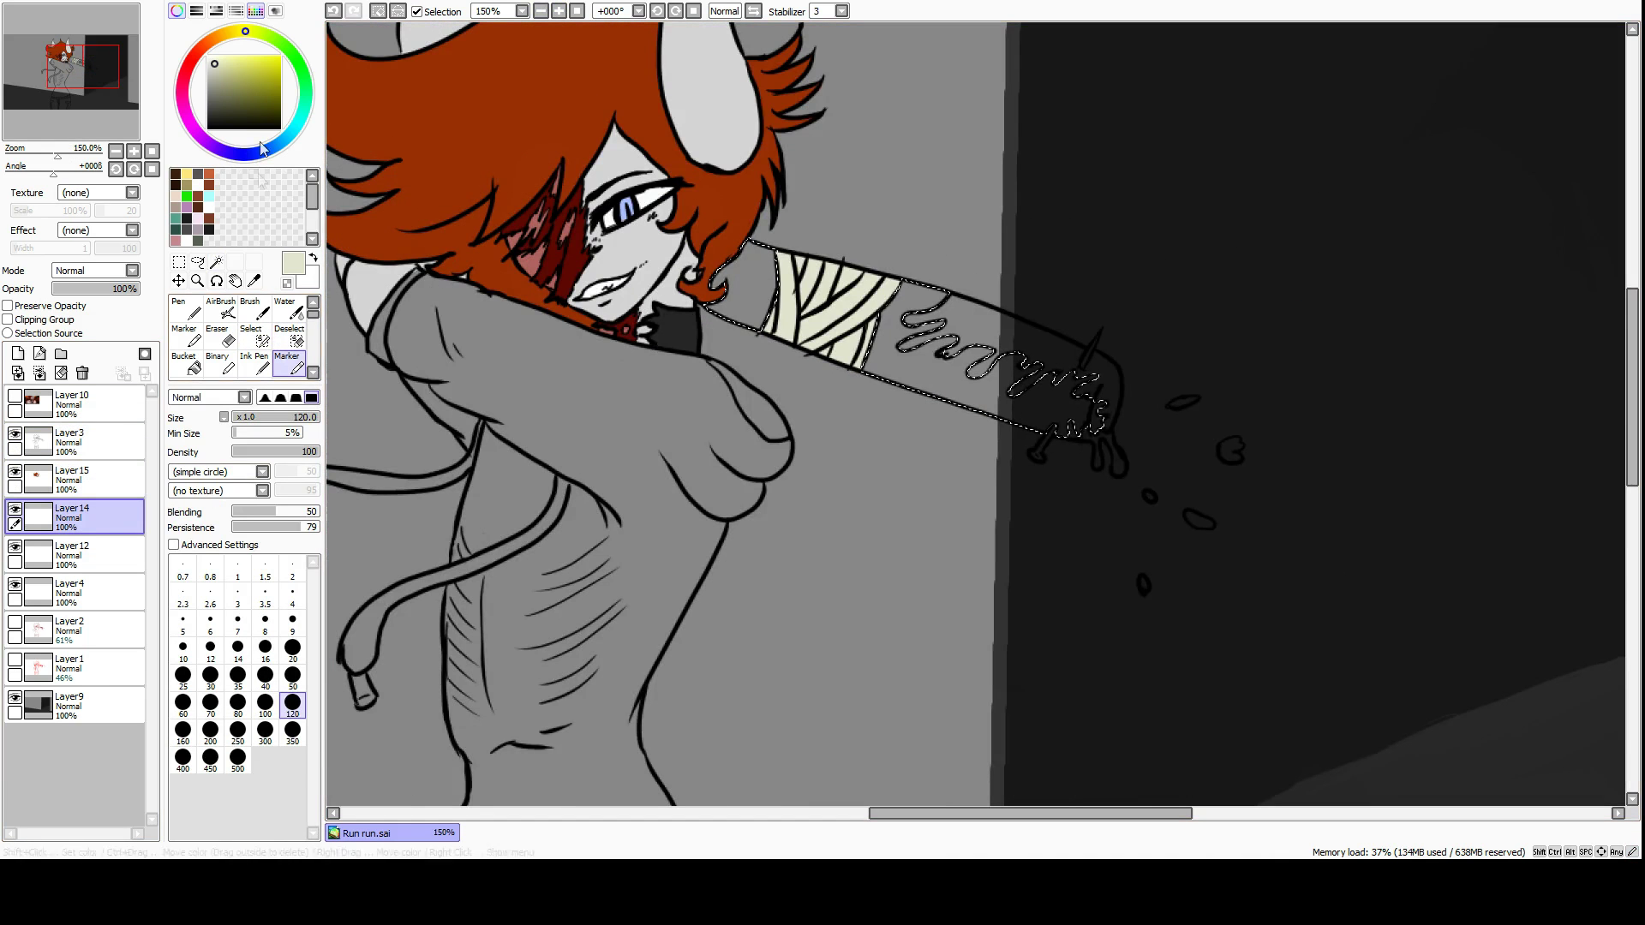
left_click(559, 11)
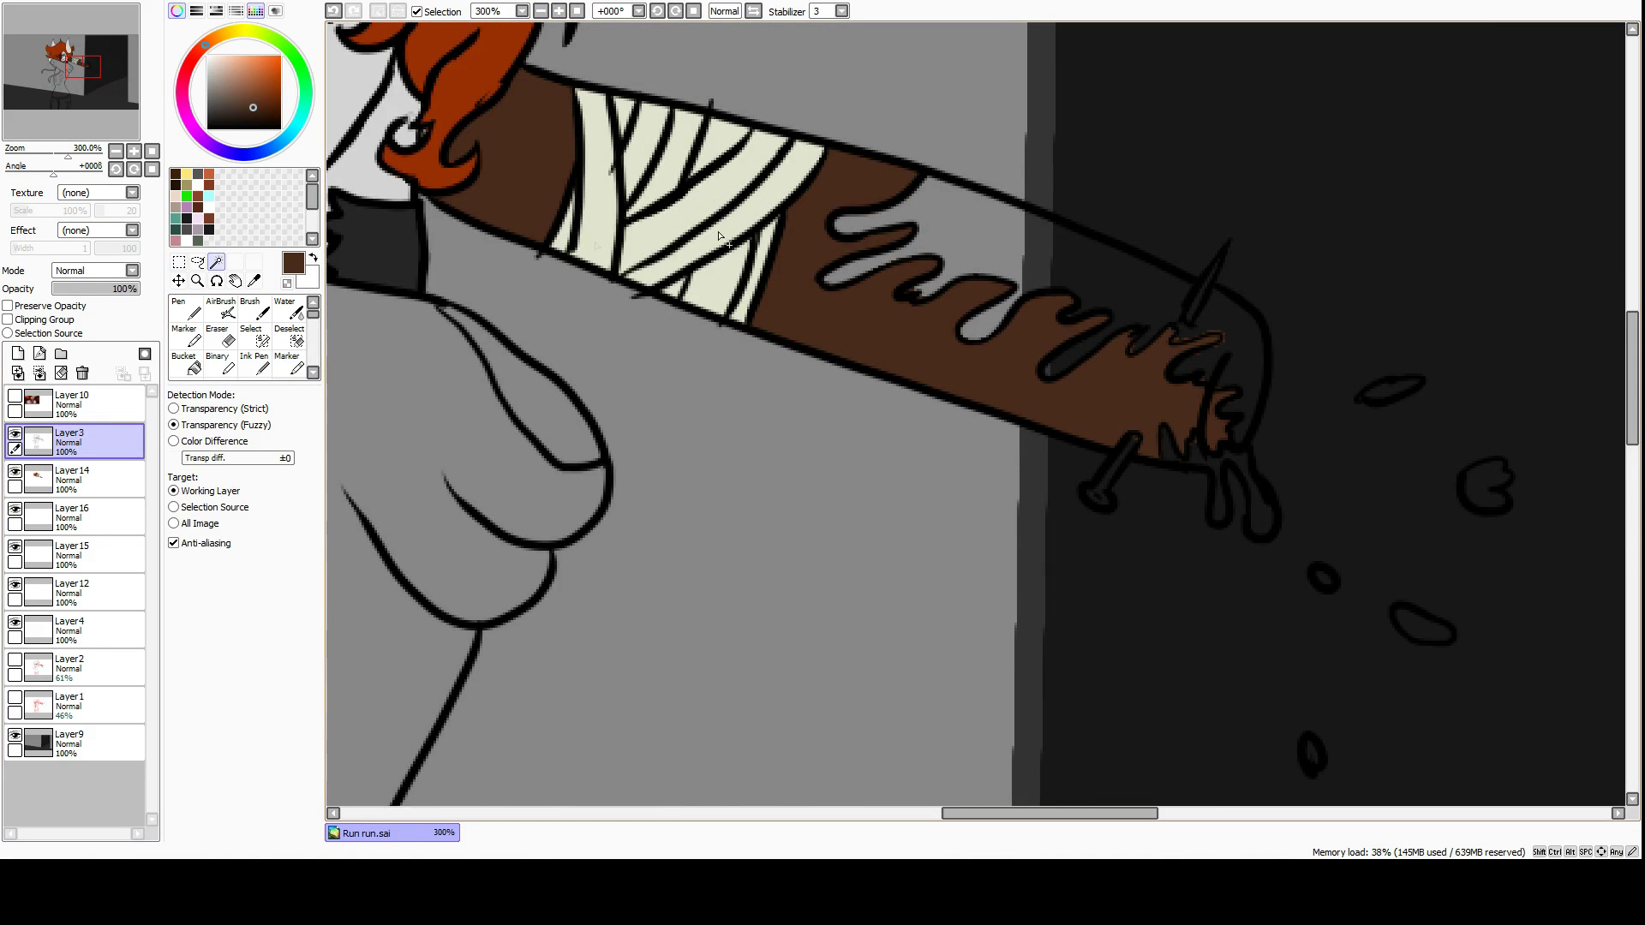
key("ctrl+d")
key("e")
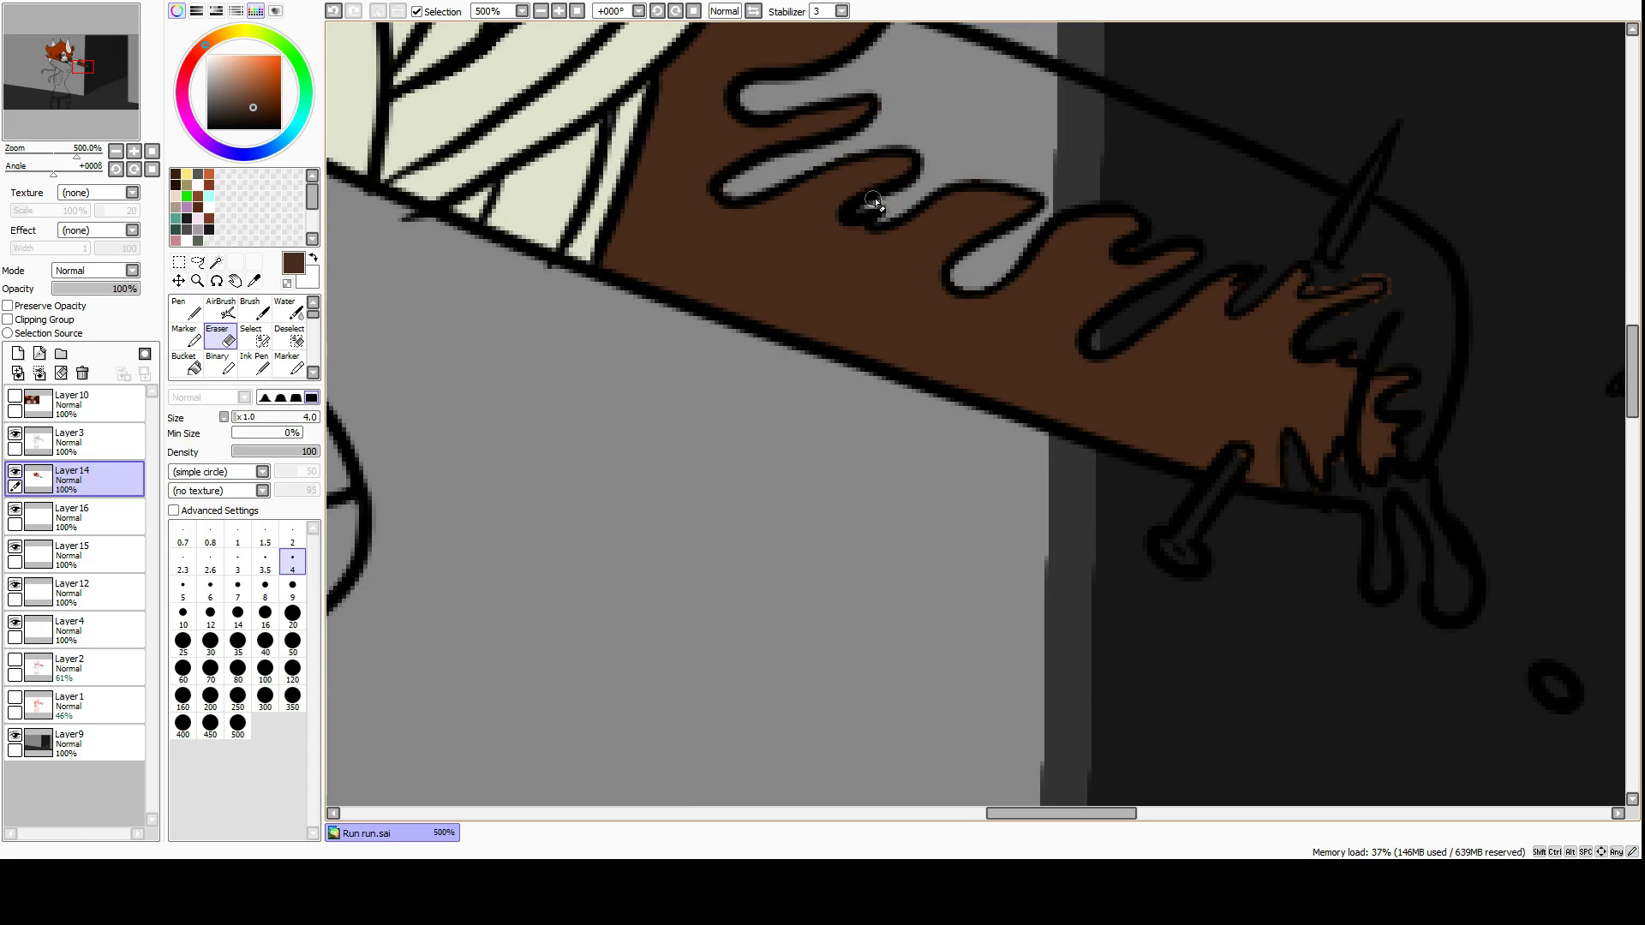
Select the blood covering the bat's end from the Layer3 line art, including its drips and the gaps between the lines.
left_click_drag(1124, 775, 649, 912)
left_click(216, 261)
left_click(72, 437)
left_click(599, 257)
left_click(934, 480)
key("s")
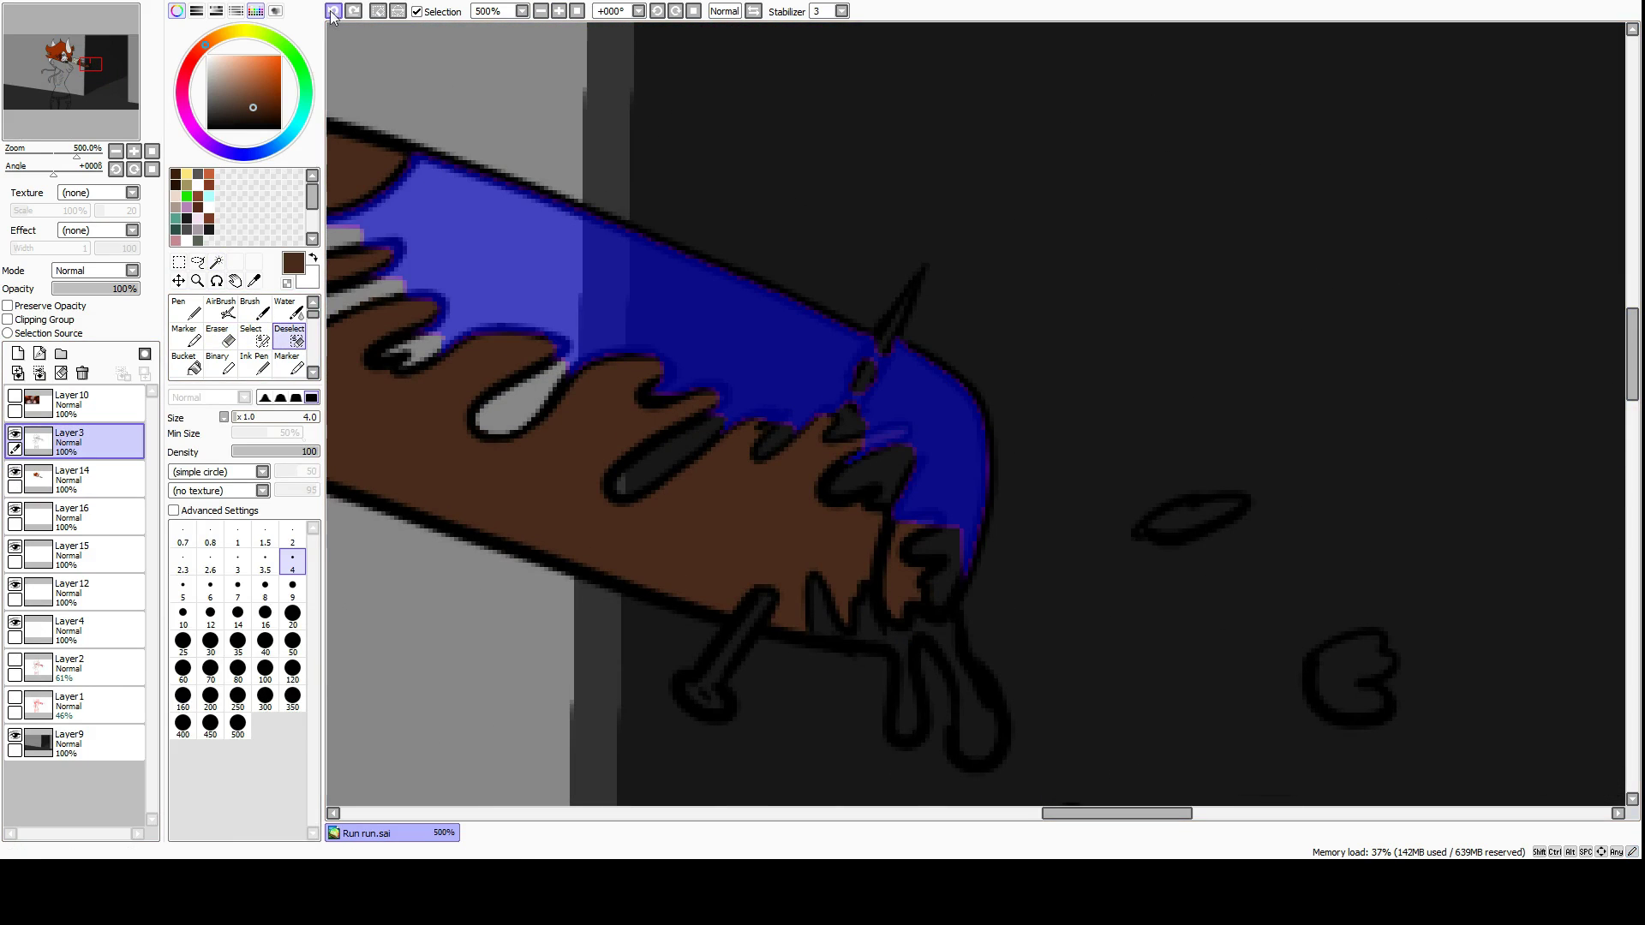
mouse_move(489, 424)
left_mouse_down()
mouse_move(565, 385)
mouse_move(687, 383)
left_mouse_up()
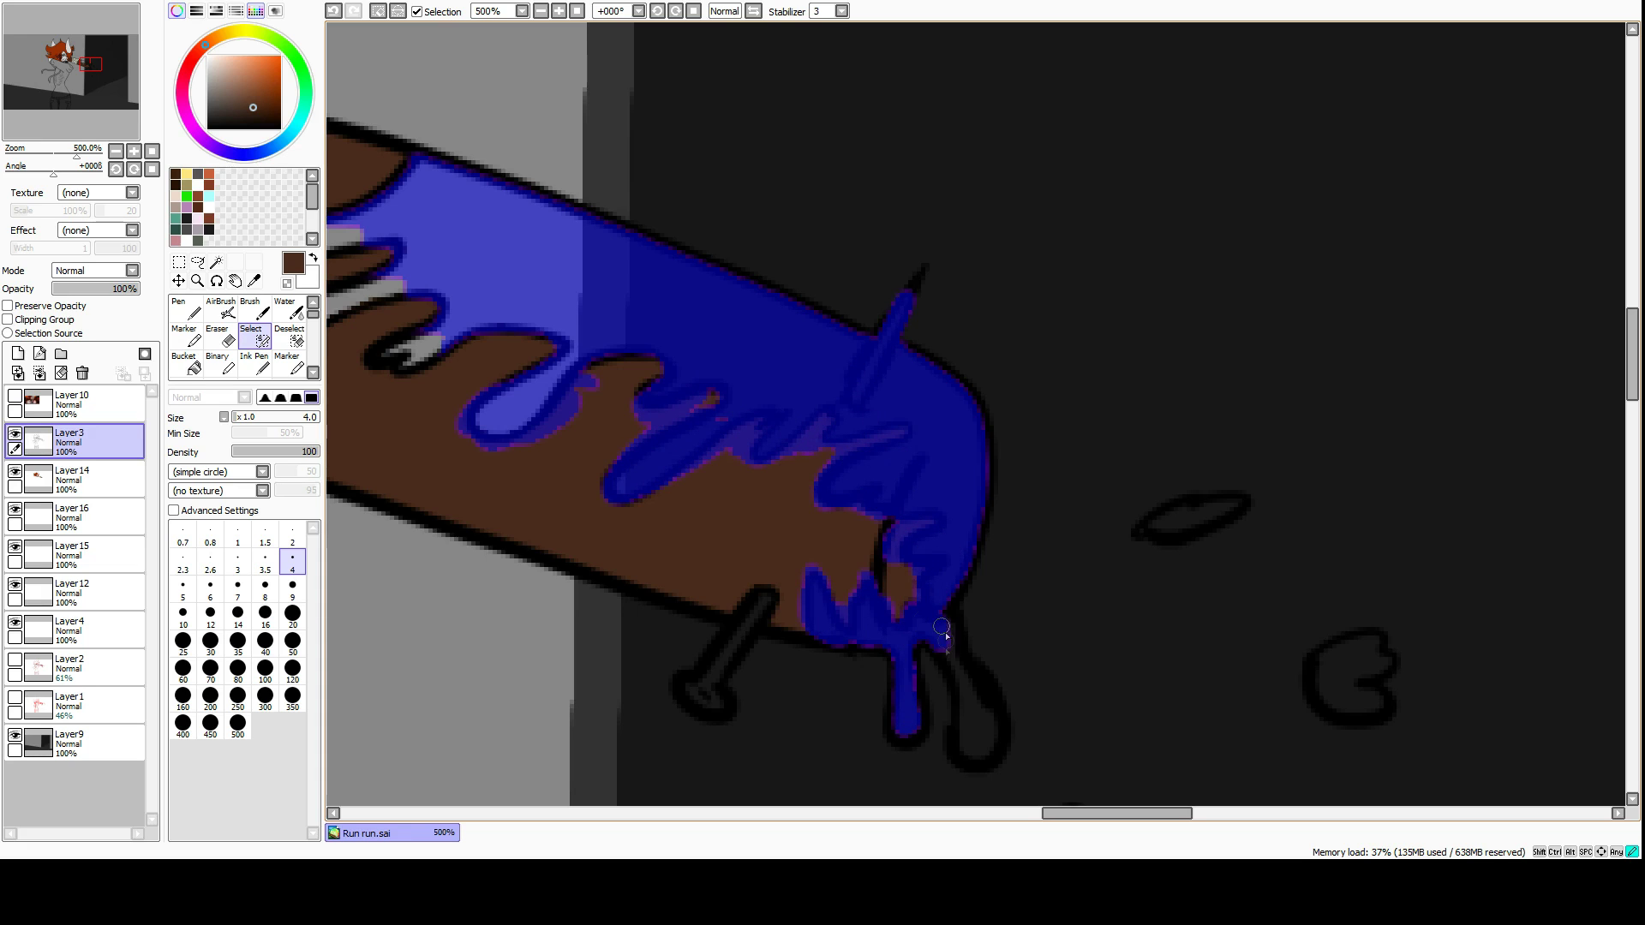
scroll(963, 365, "left", 5)
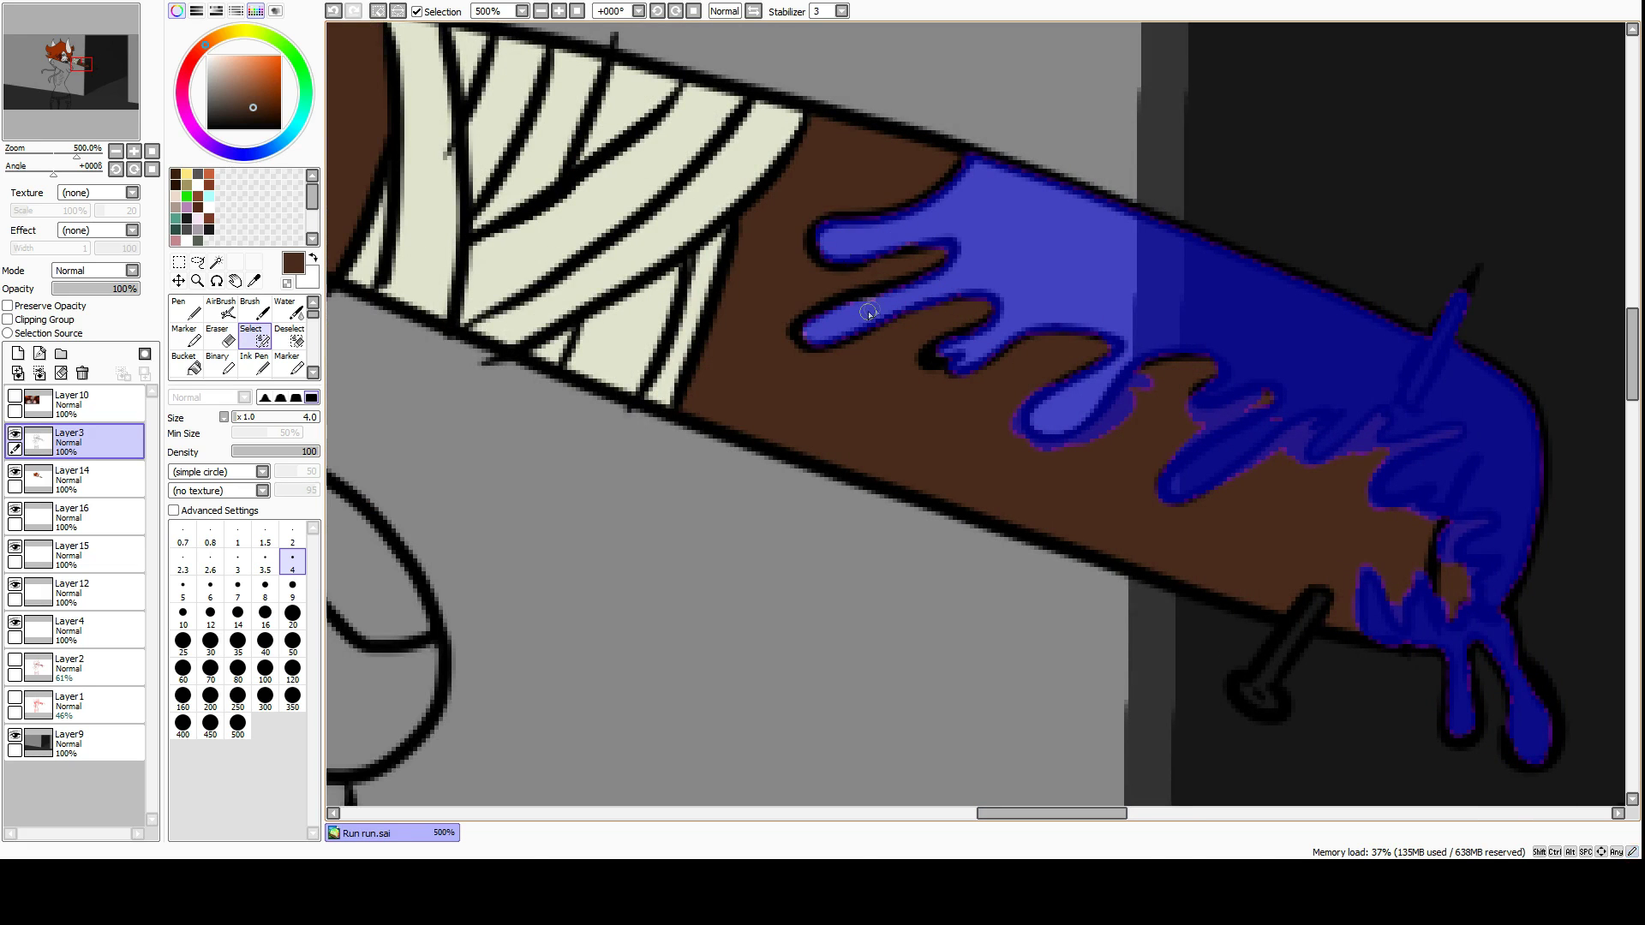
Fill the selected blood on the bat dark red on Layer16 with the Marker.
key("b")
left_click(280, 85)
left_click_drag(1071, 299, 1413, 599)
scroll(964, 411, "right", 5)
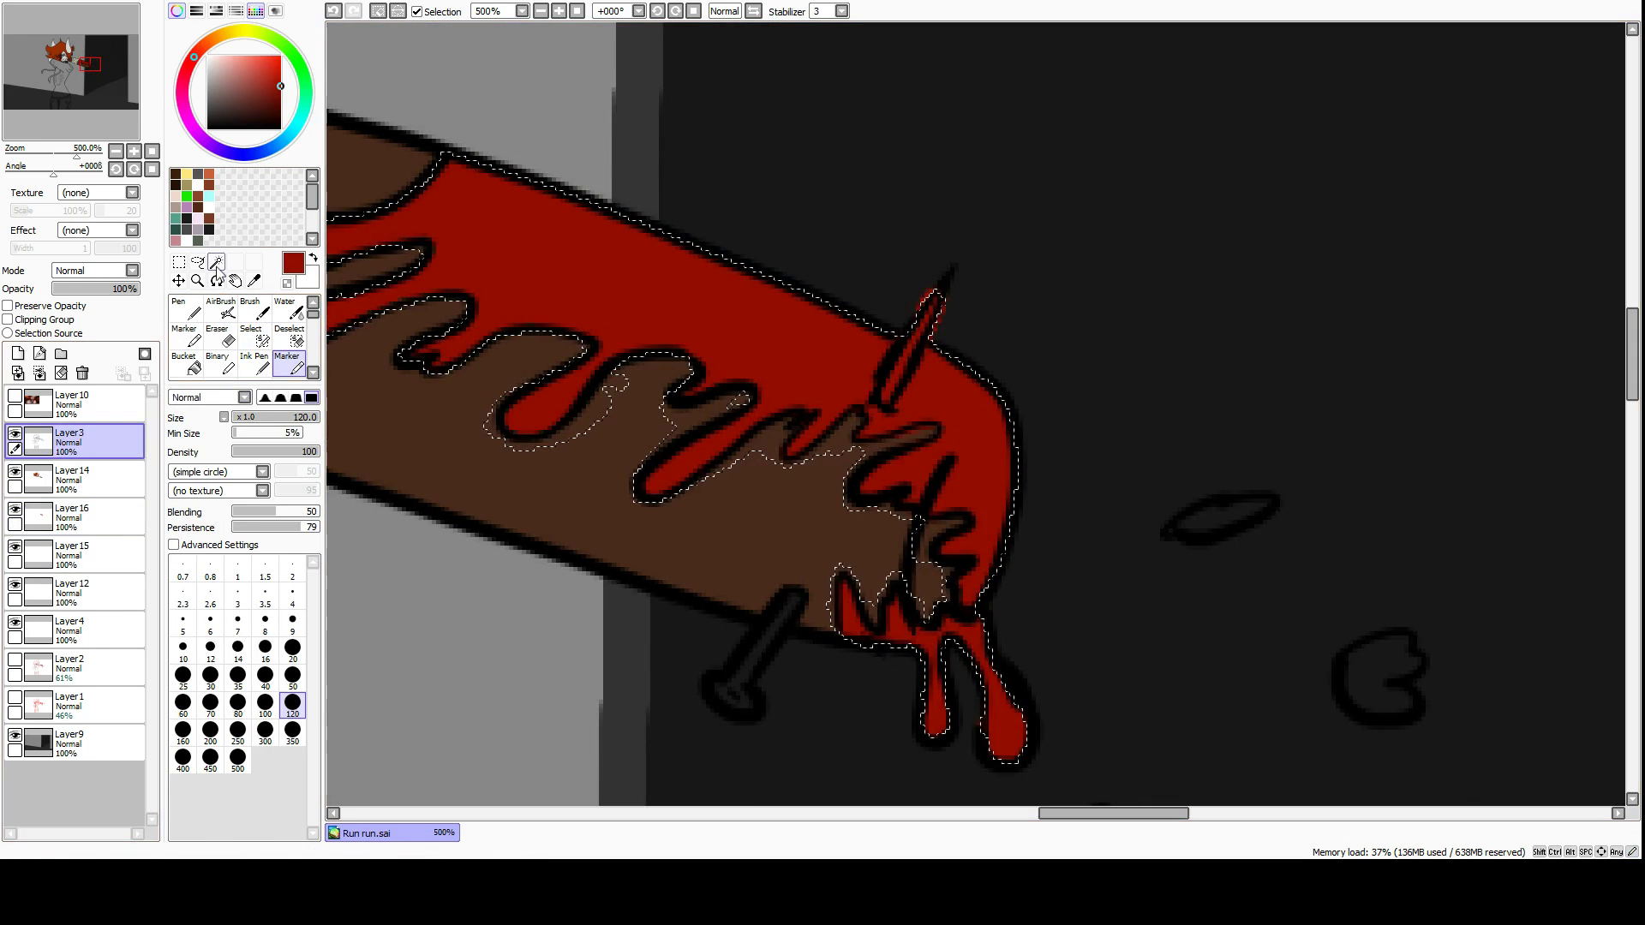
Add the loose blood drops beside the bat to the selection and fill them with the same dark red.
key("s")
left_click_drag(1169, 531, 1239, 515)
scroll(1388, 672, "down", 5)
left_click_drag(1233, 396, 1309, 433)
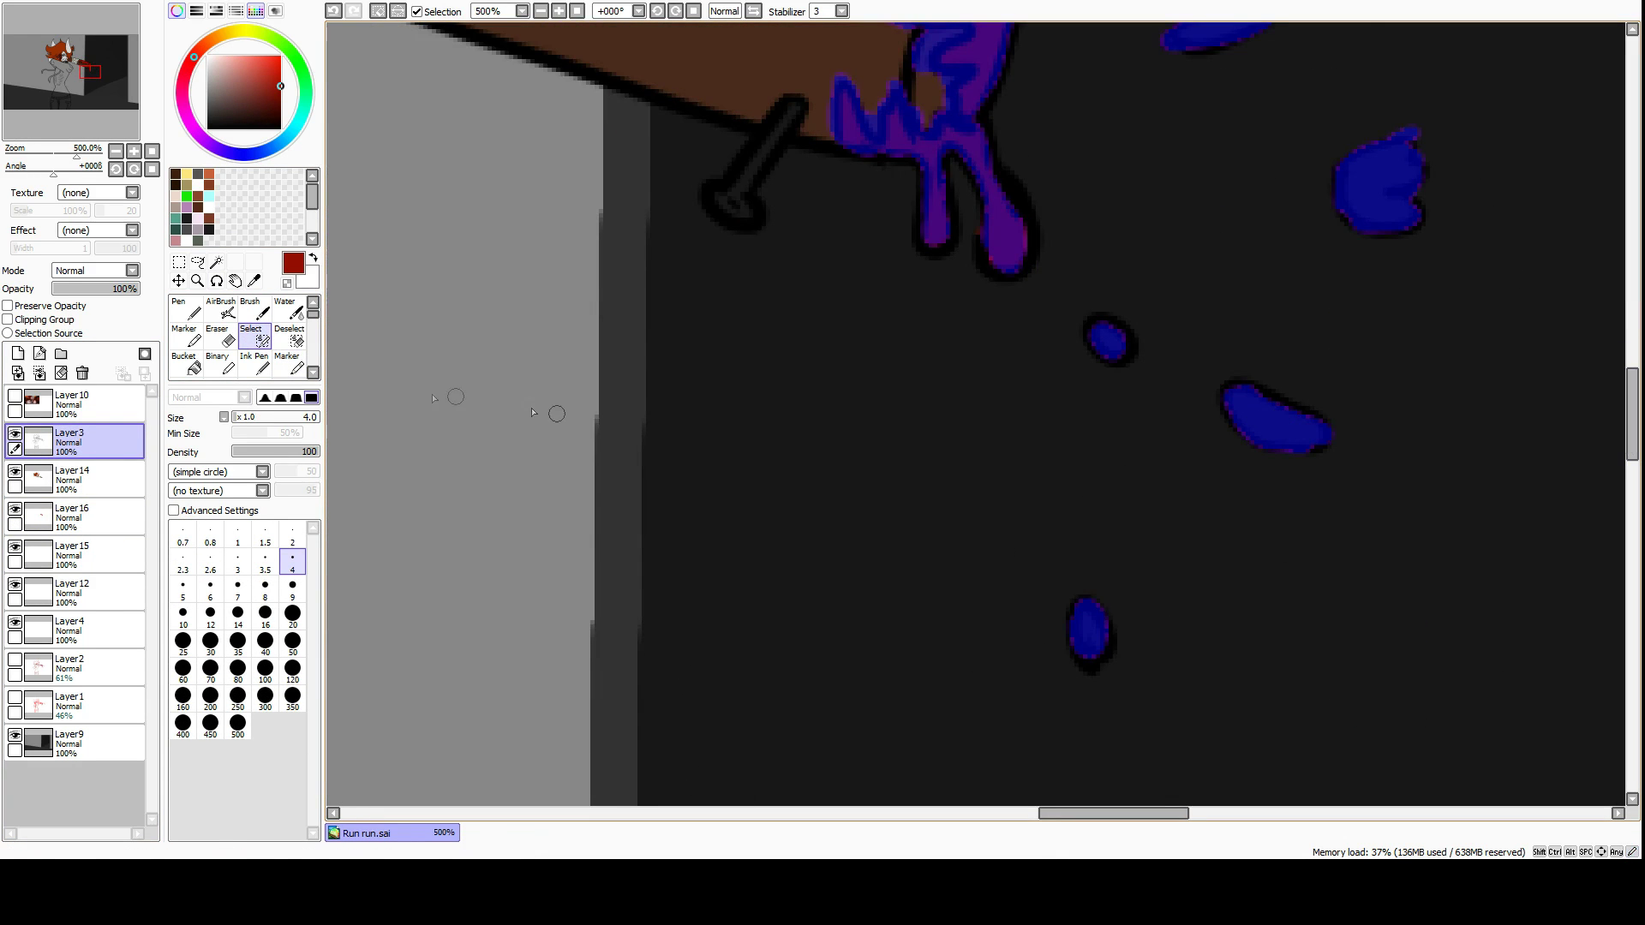
key("b")
scroll(1527, 366, "up", 5)
scroll(638, 83, "down", 1)
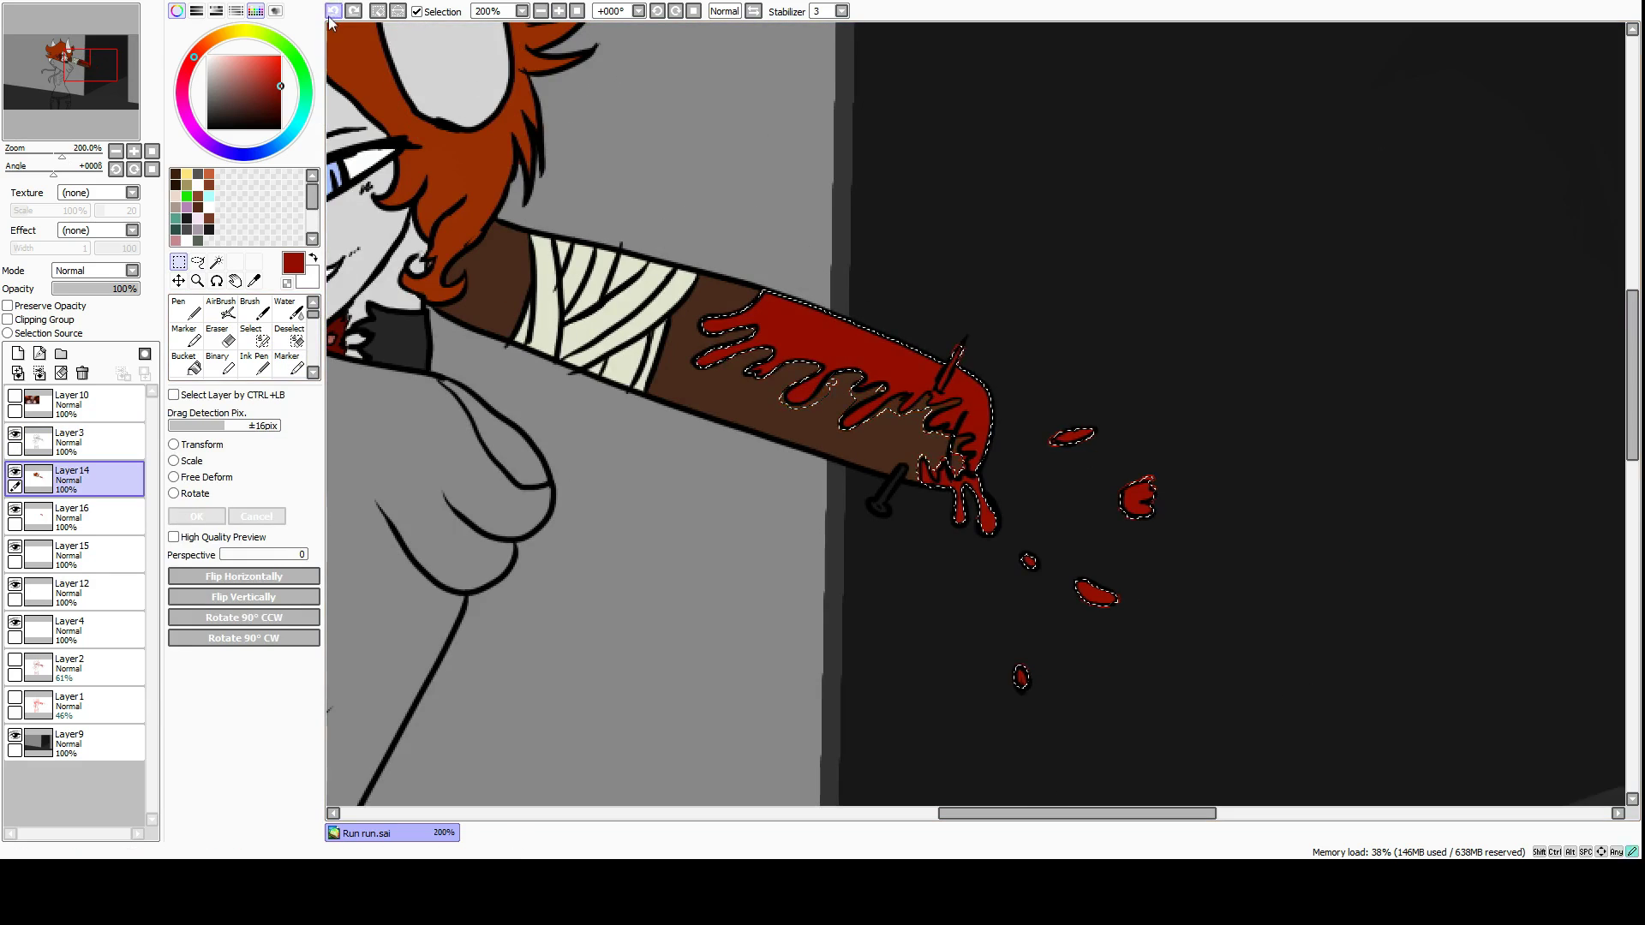
Deselect, erase the red spilling past the blood outlines on Layer16, and merge Layer14 down into that layer.
left_click(72, 514)
left_click(285, 308)
key("e")
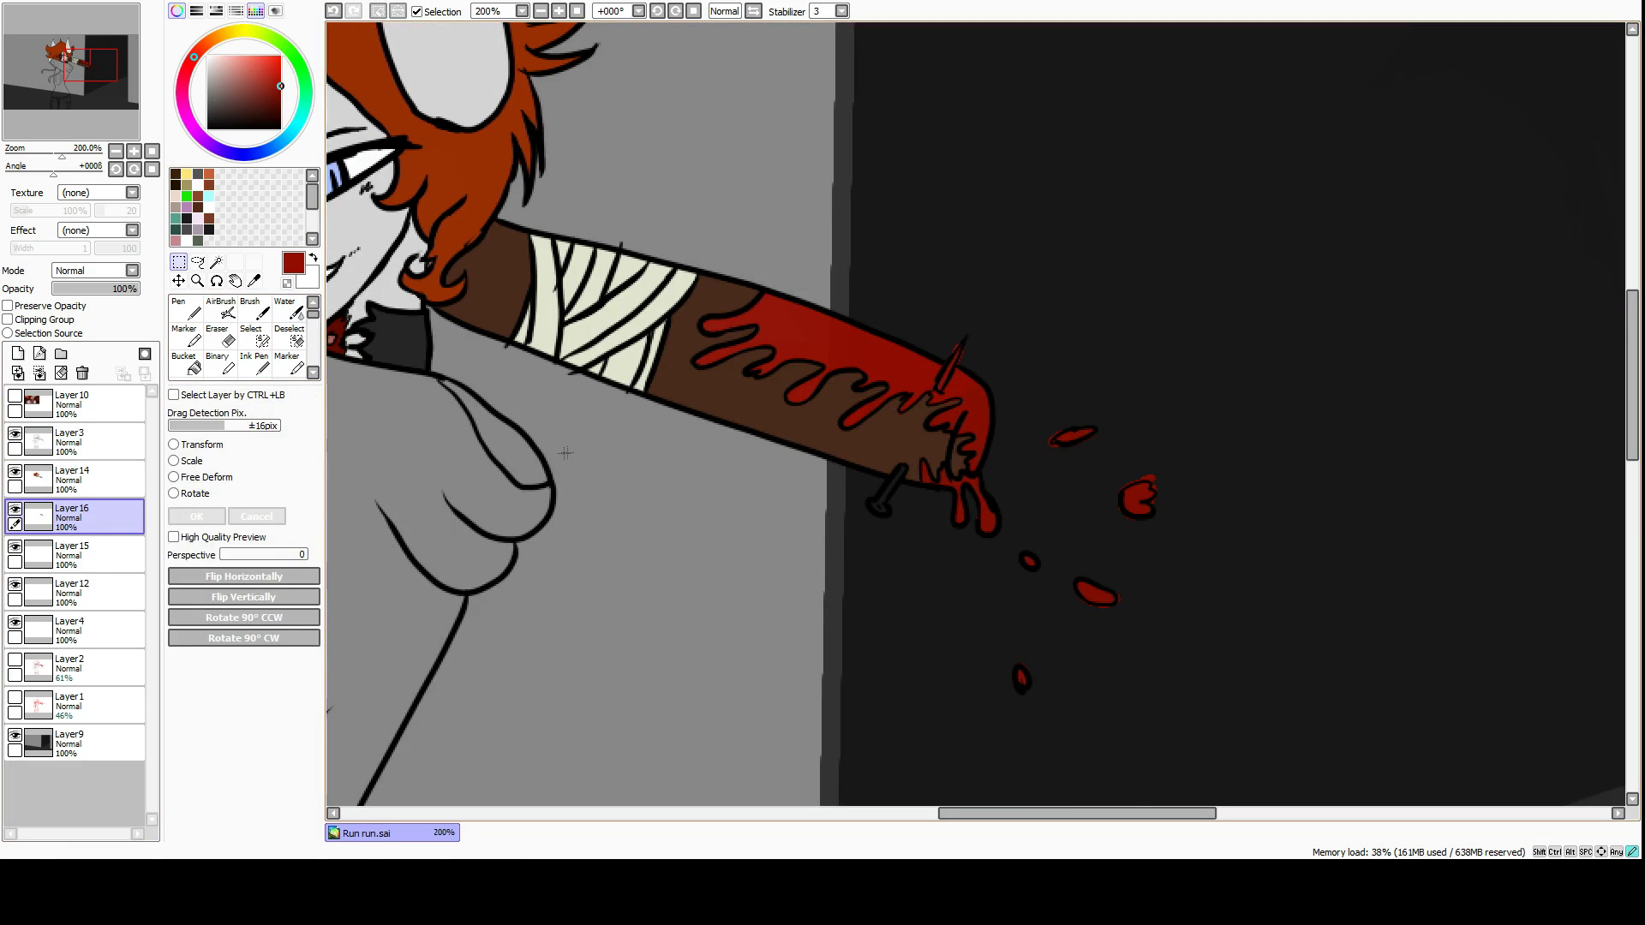
key("ctrl+d")
scroll(966, 418, "up", 2)
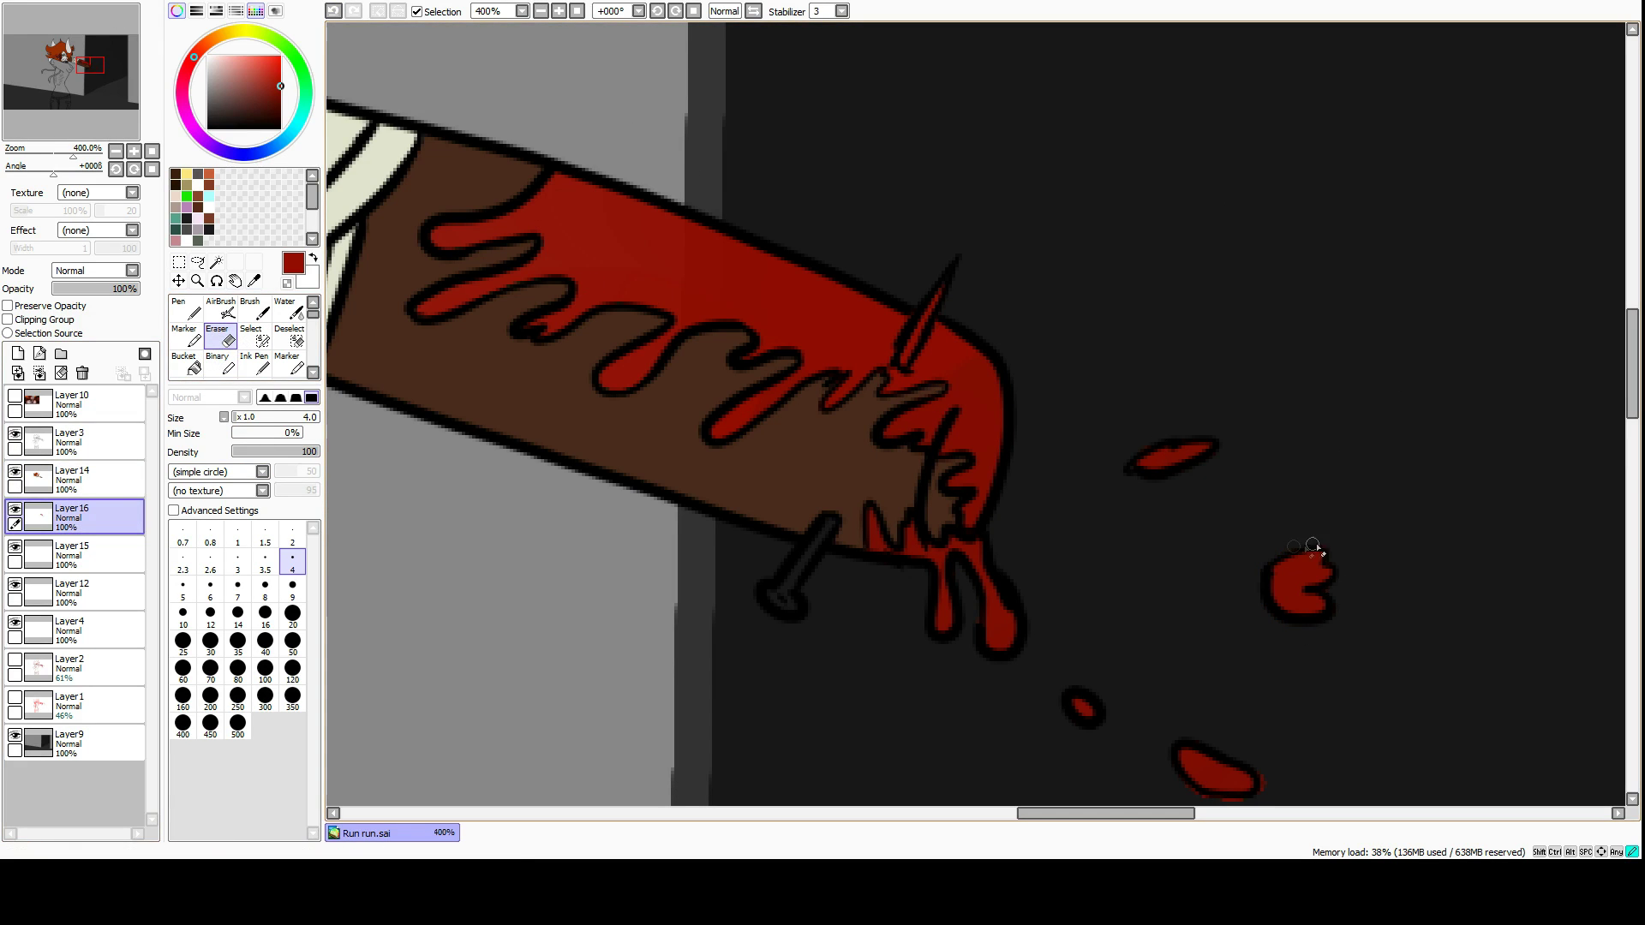
scroll(1285, 522, "down", 3)
scroll(1046, 634, "down", 4)
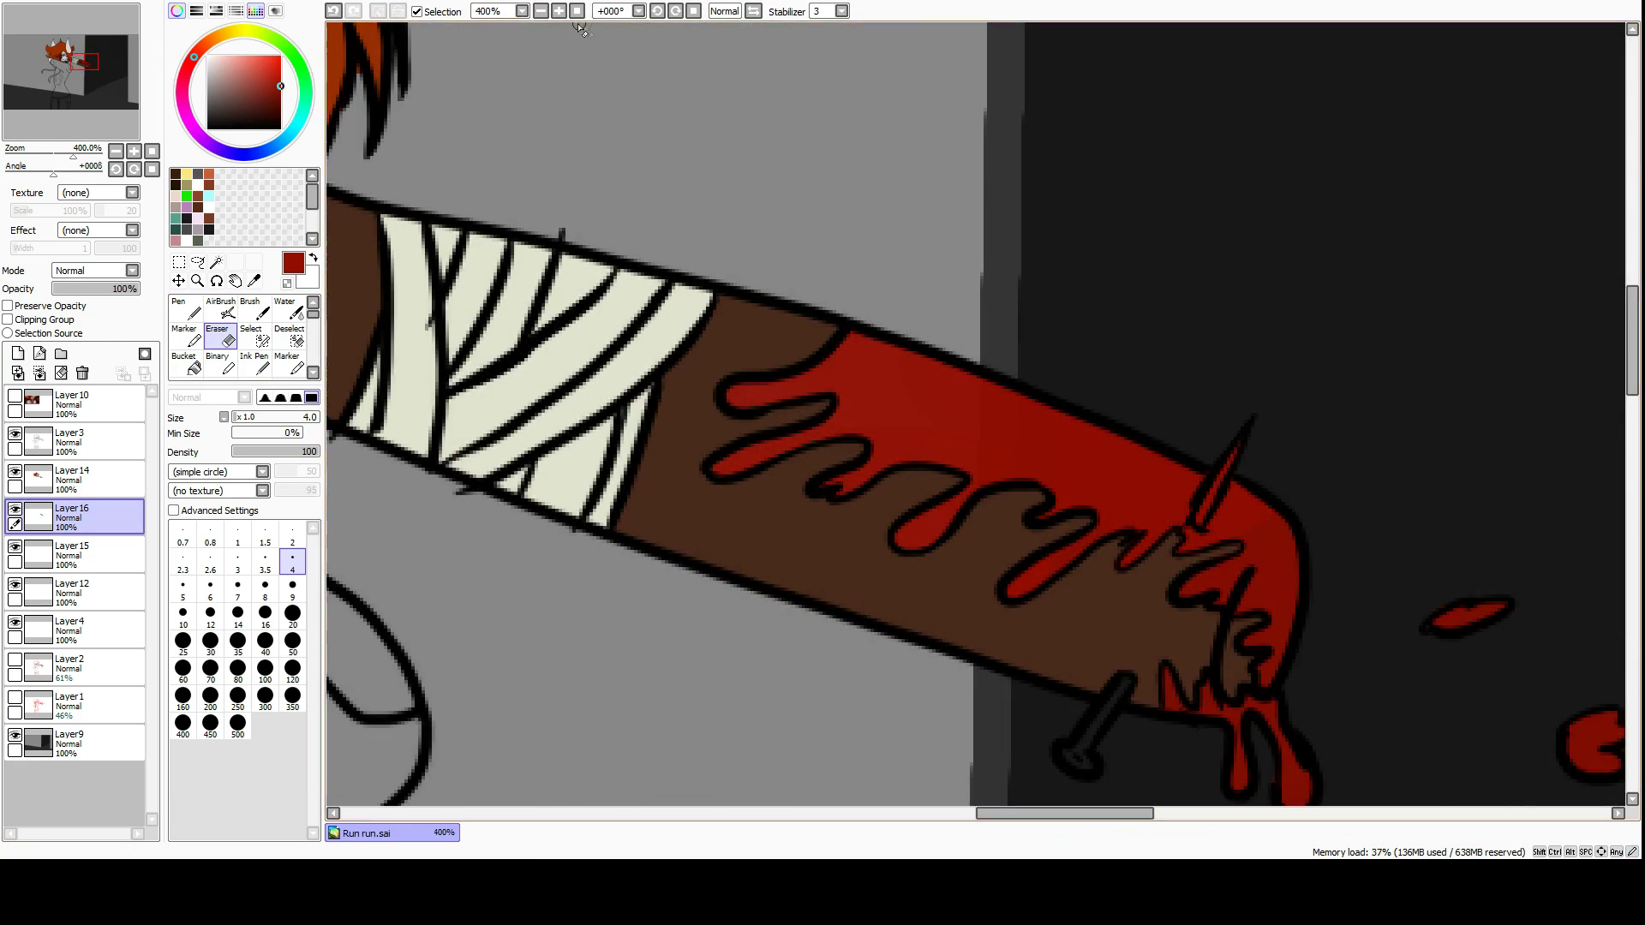
Select the whole hoodie from the Layer3 line art, including the ribbed hem and the gaps between the fold lines.
left_click(72, 436)
left_click(216, 261)
scroll(606, 501, "up", 2)
left_click(607, 501)
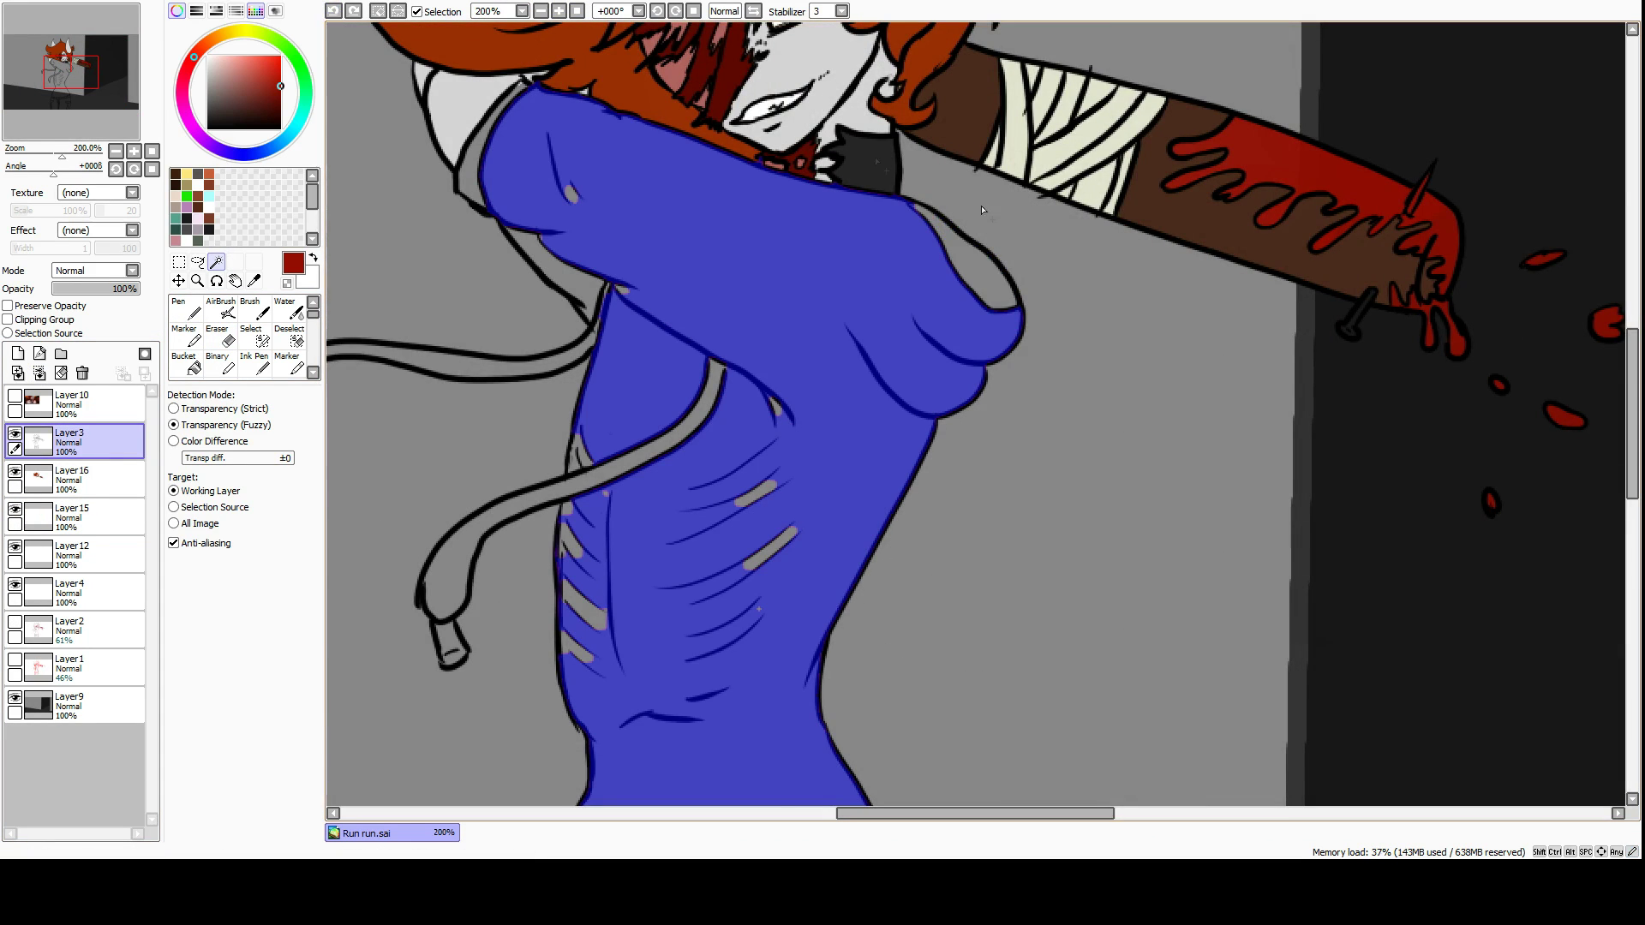
scroll(522, 467, "down", 6)
left_click(261, 338)
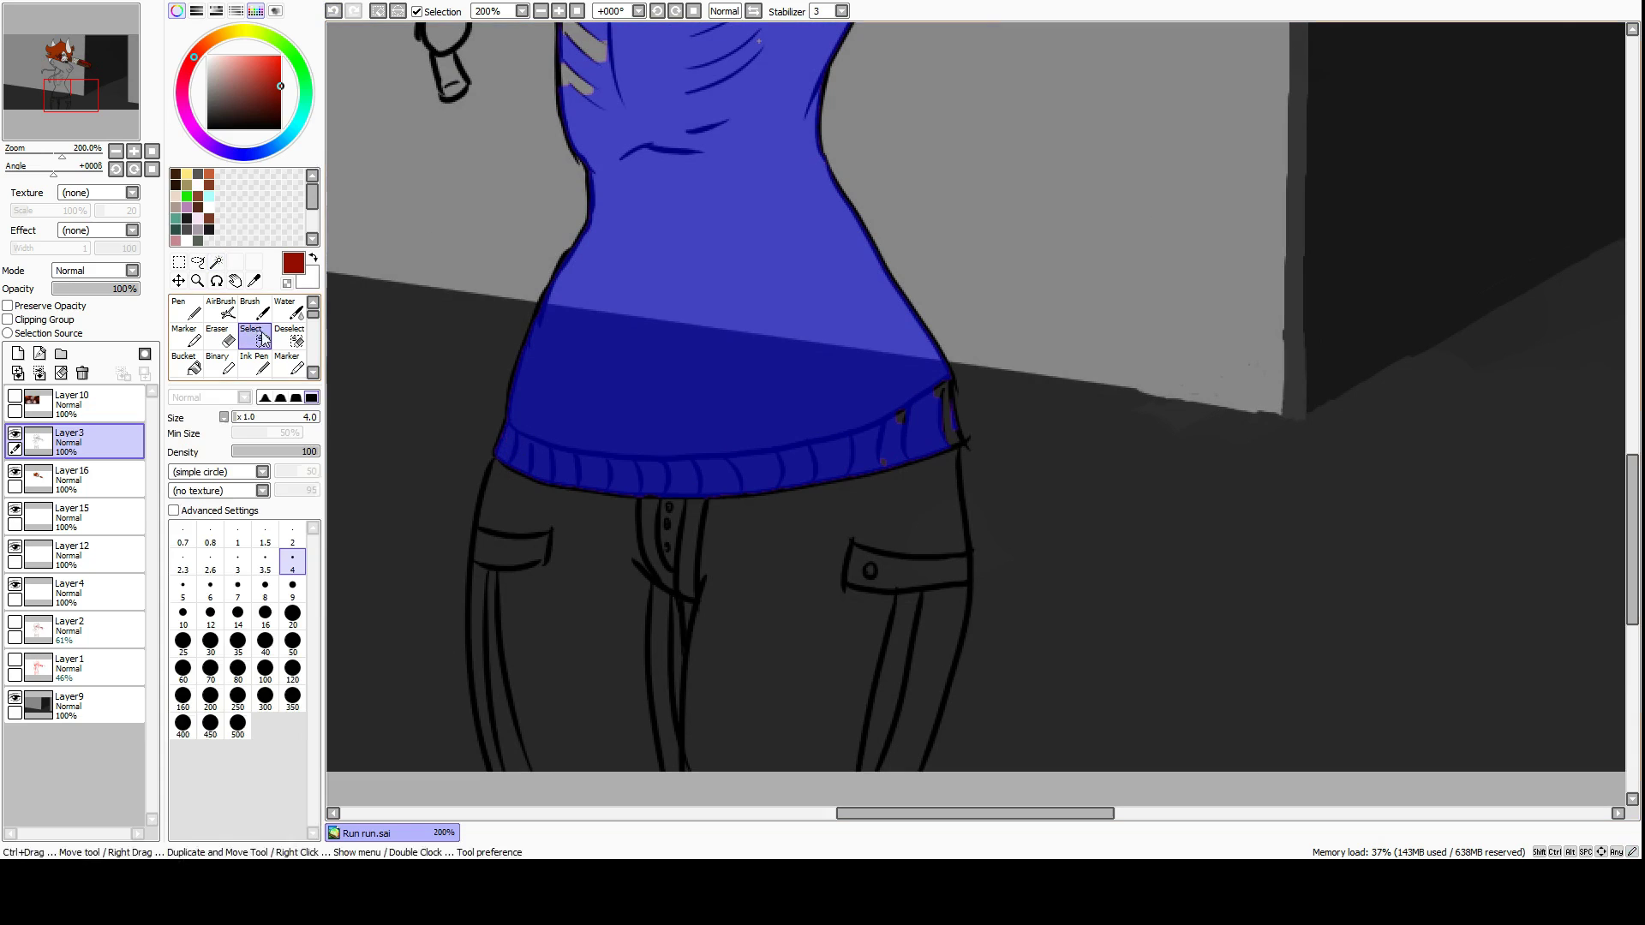
scroll(423, 478, "up", 6)
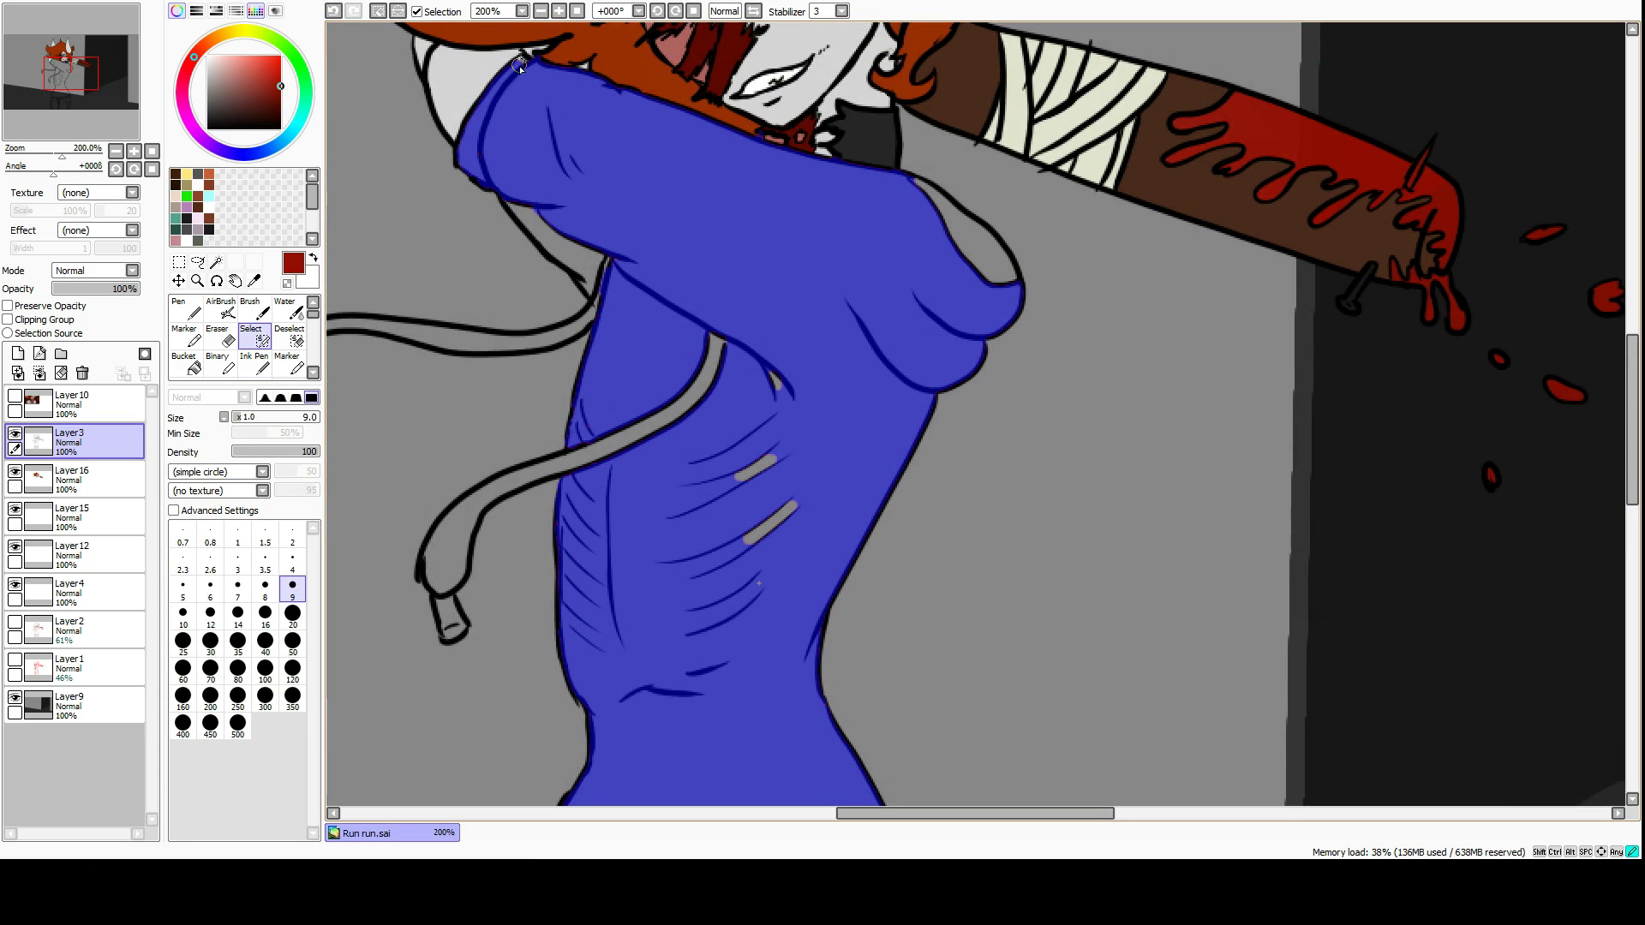
left_click(251, 339)
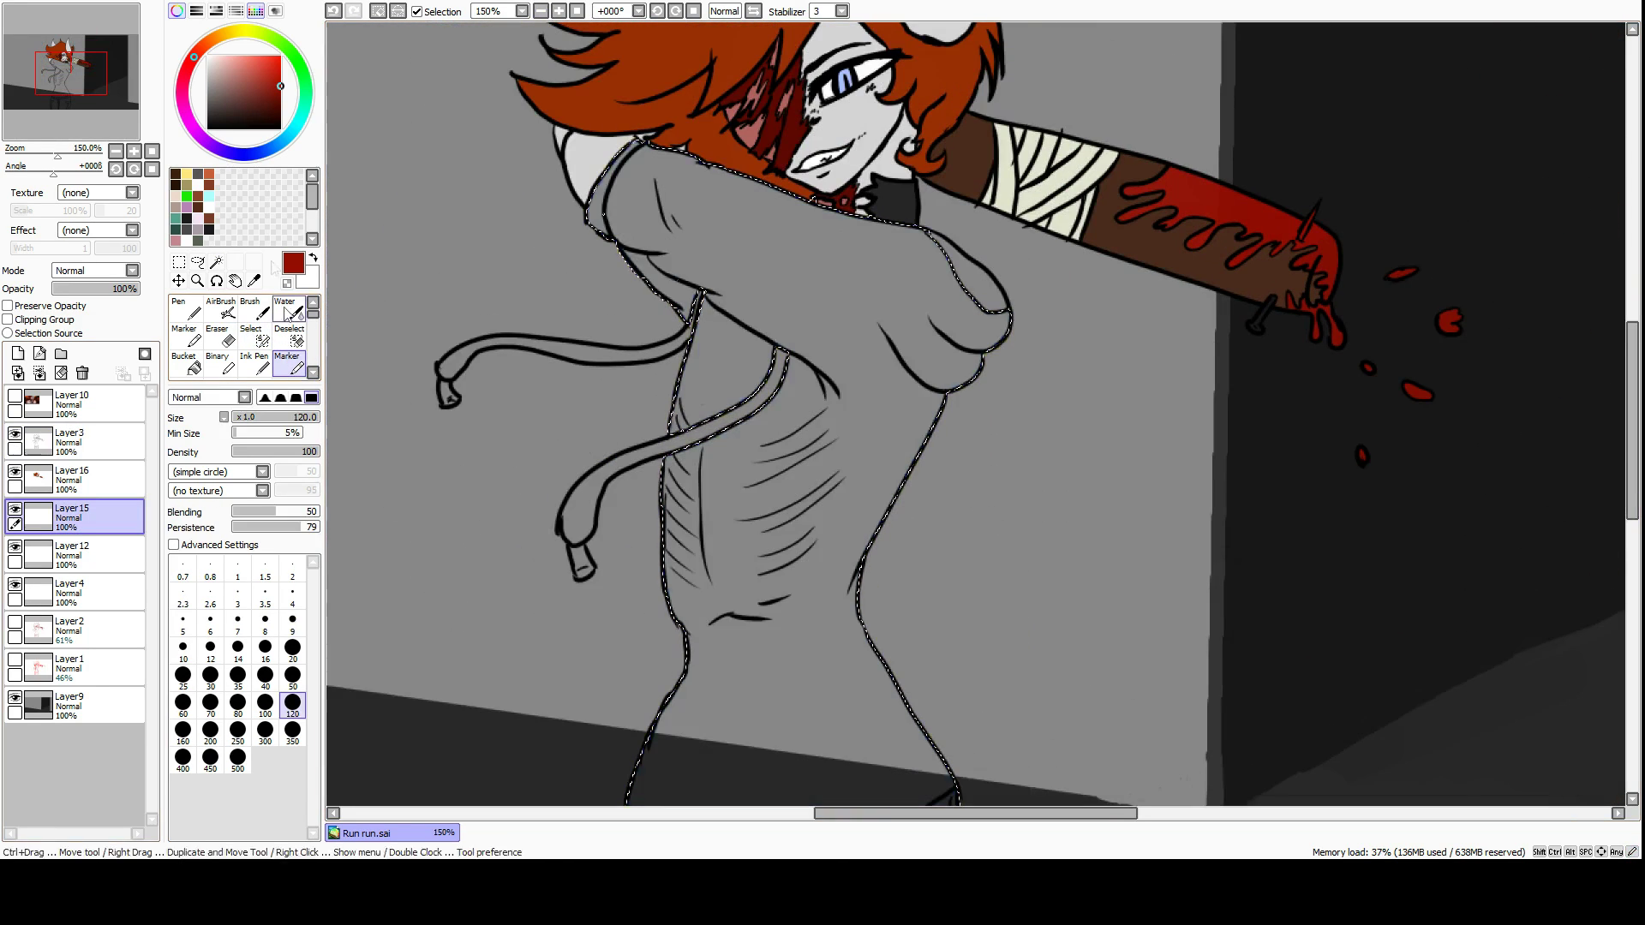
Fill the selected hoodie near-black on Layer15 with the Marker, deselect, and merge Layer16 down into that layer.
left_click_drag(822, 223, 637, 306)
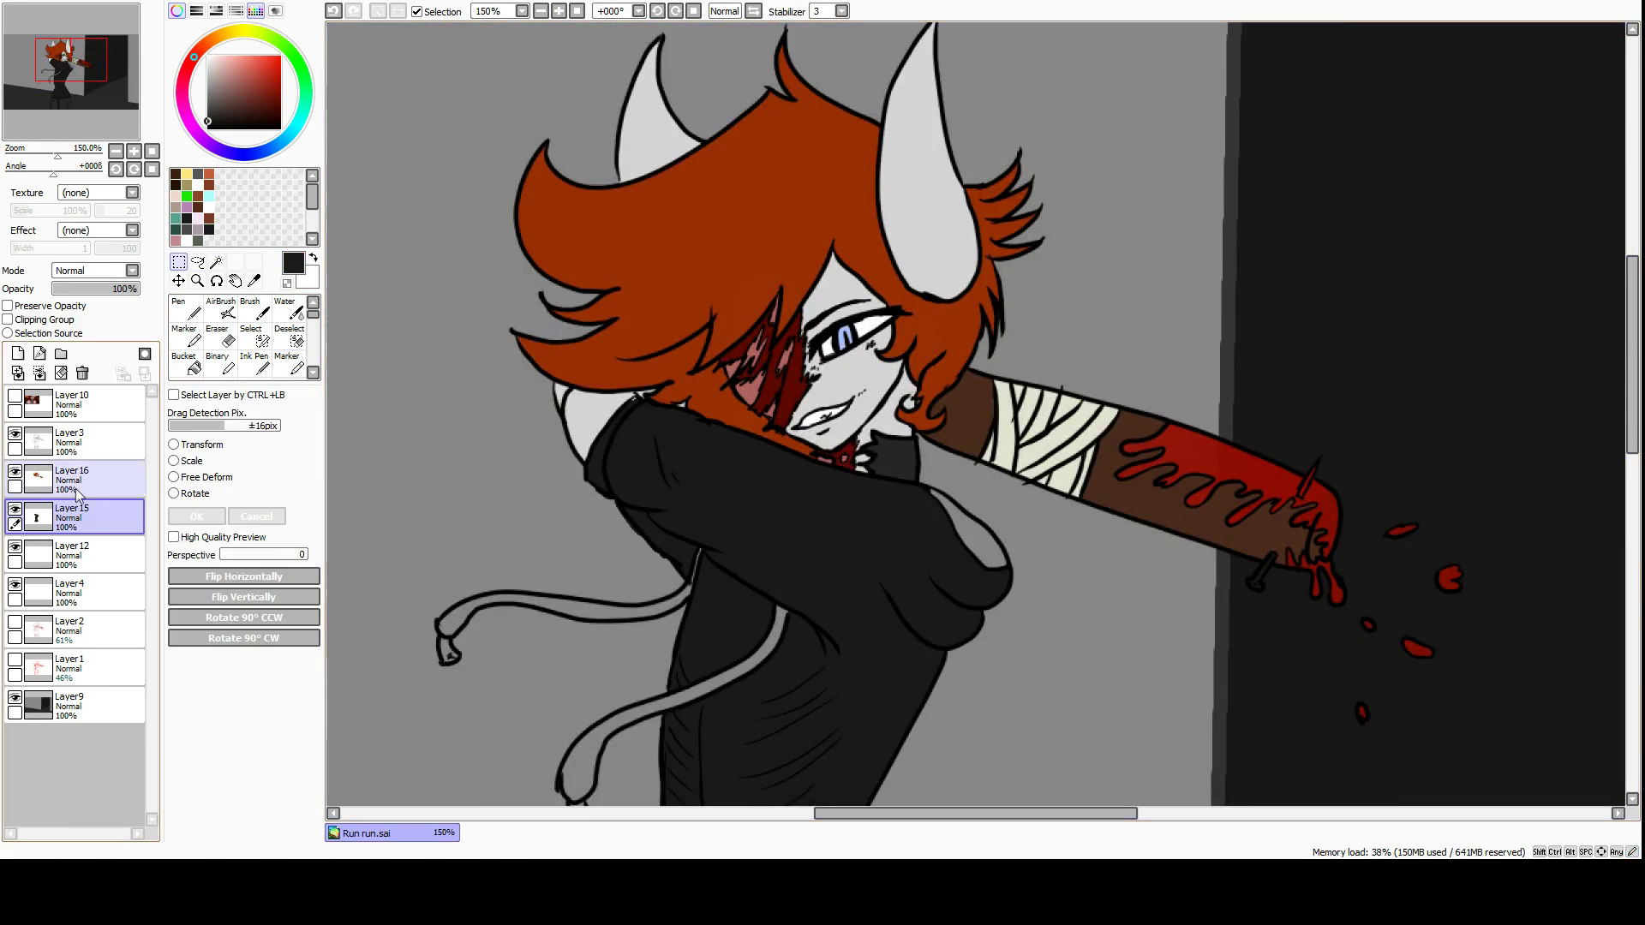
left_click(558, 11)
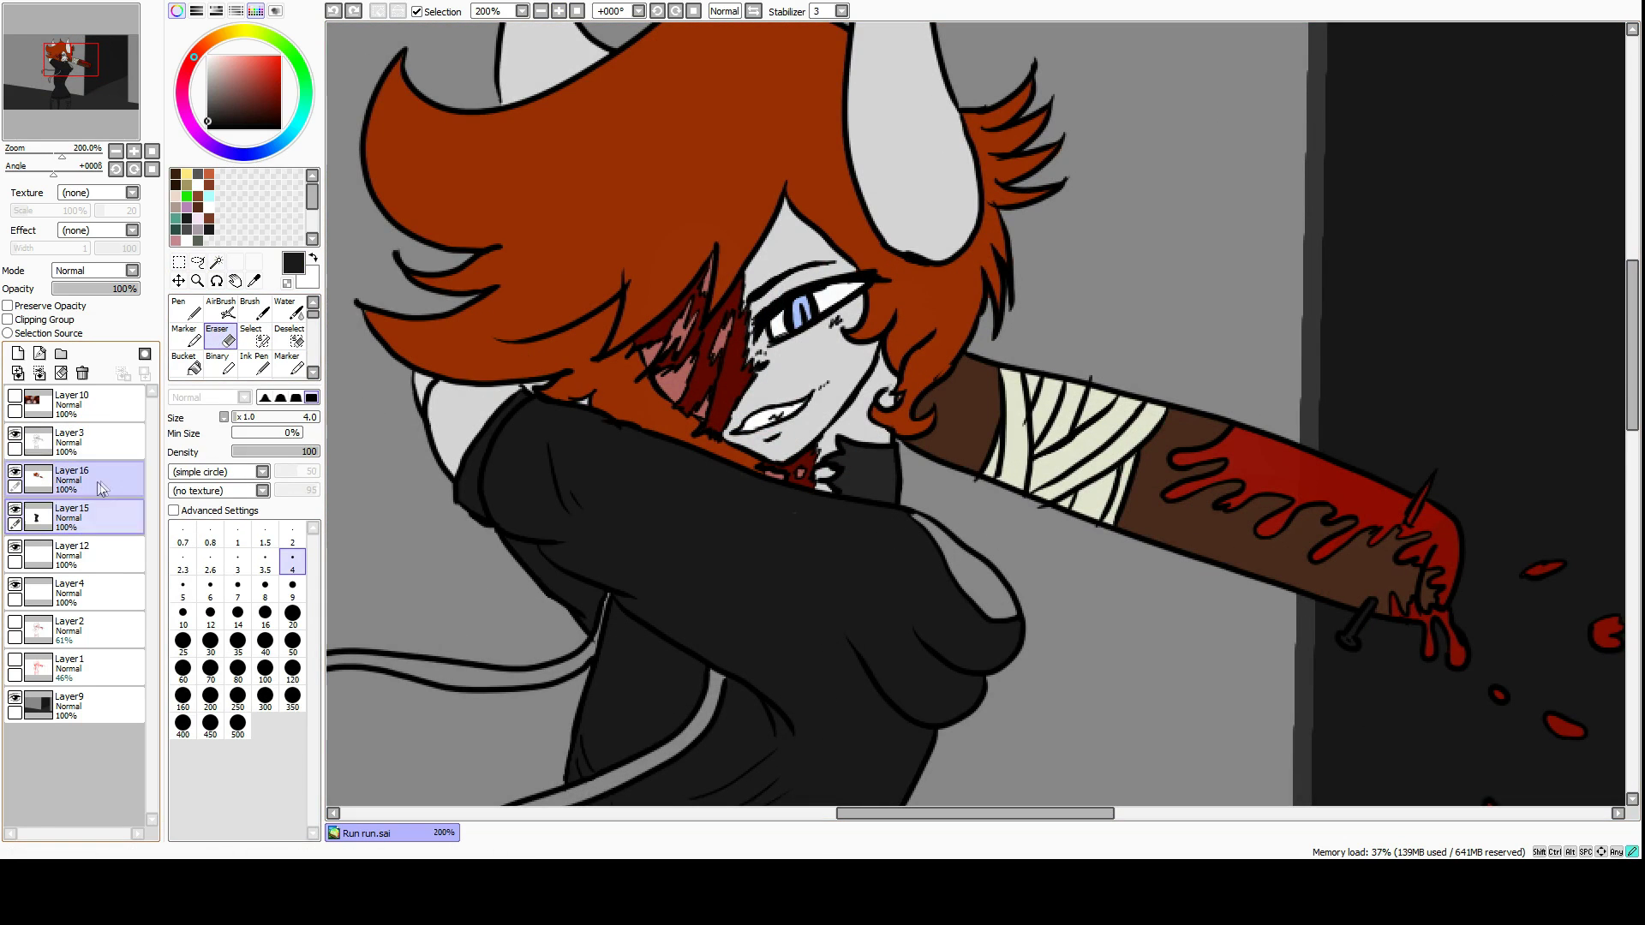
scroll(1571, 534, "down", 5)
scroll(1571, 548, "down", 1)
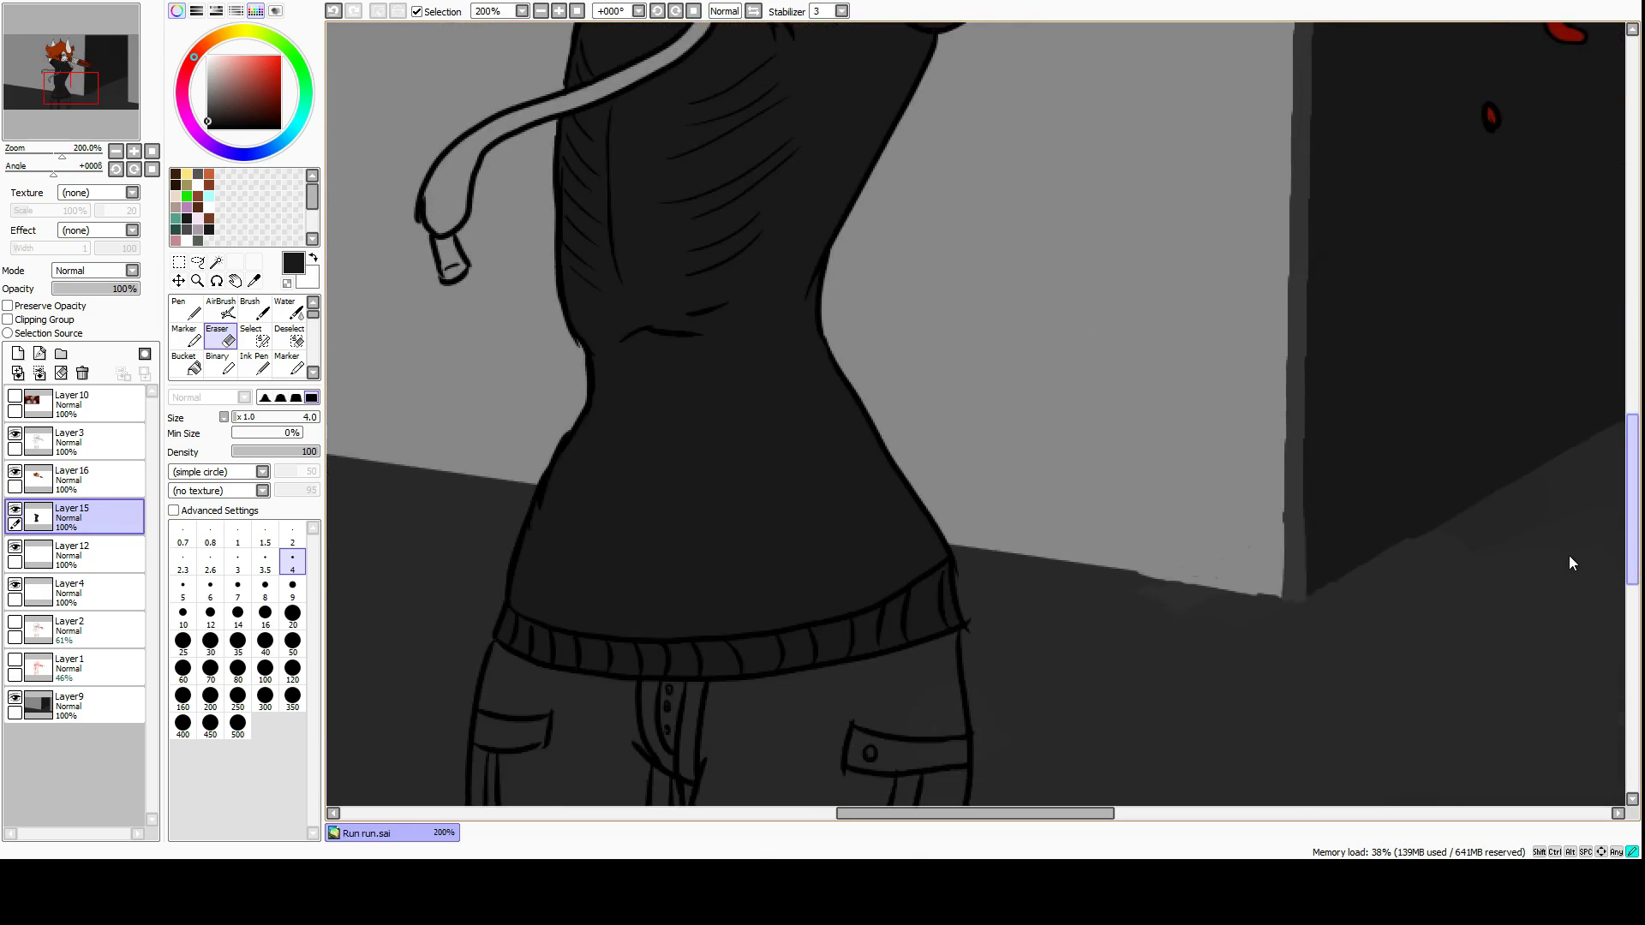
scroll(1570, 555, "up", 6)
Select the unfilled sleeve fold below the collar from the line art and fill it near-black on Layer15.
left_click(68, 436)
left_click(215, 261)
scroll(936, 485, "up", 1)
left_click(905, 422)
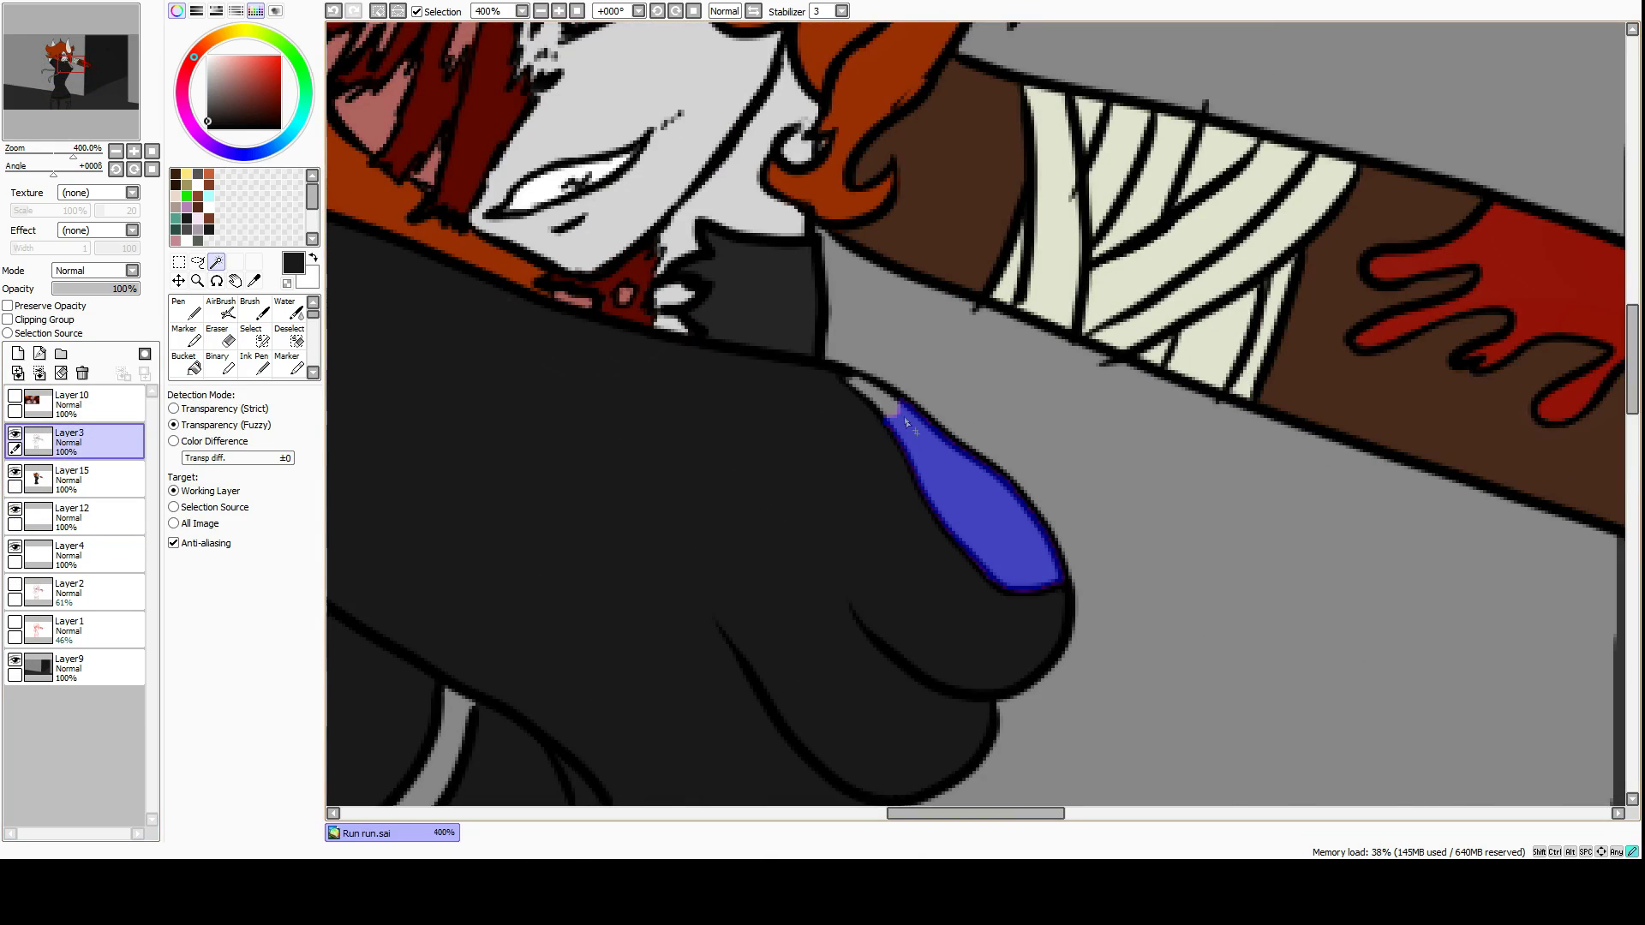
scroll(872, 395, "down", 2)
scroll(872, 395, "down", 1)
left_click(77, 480)
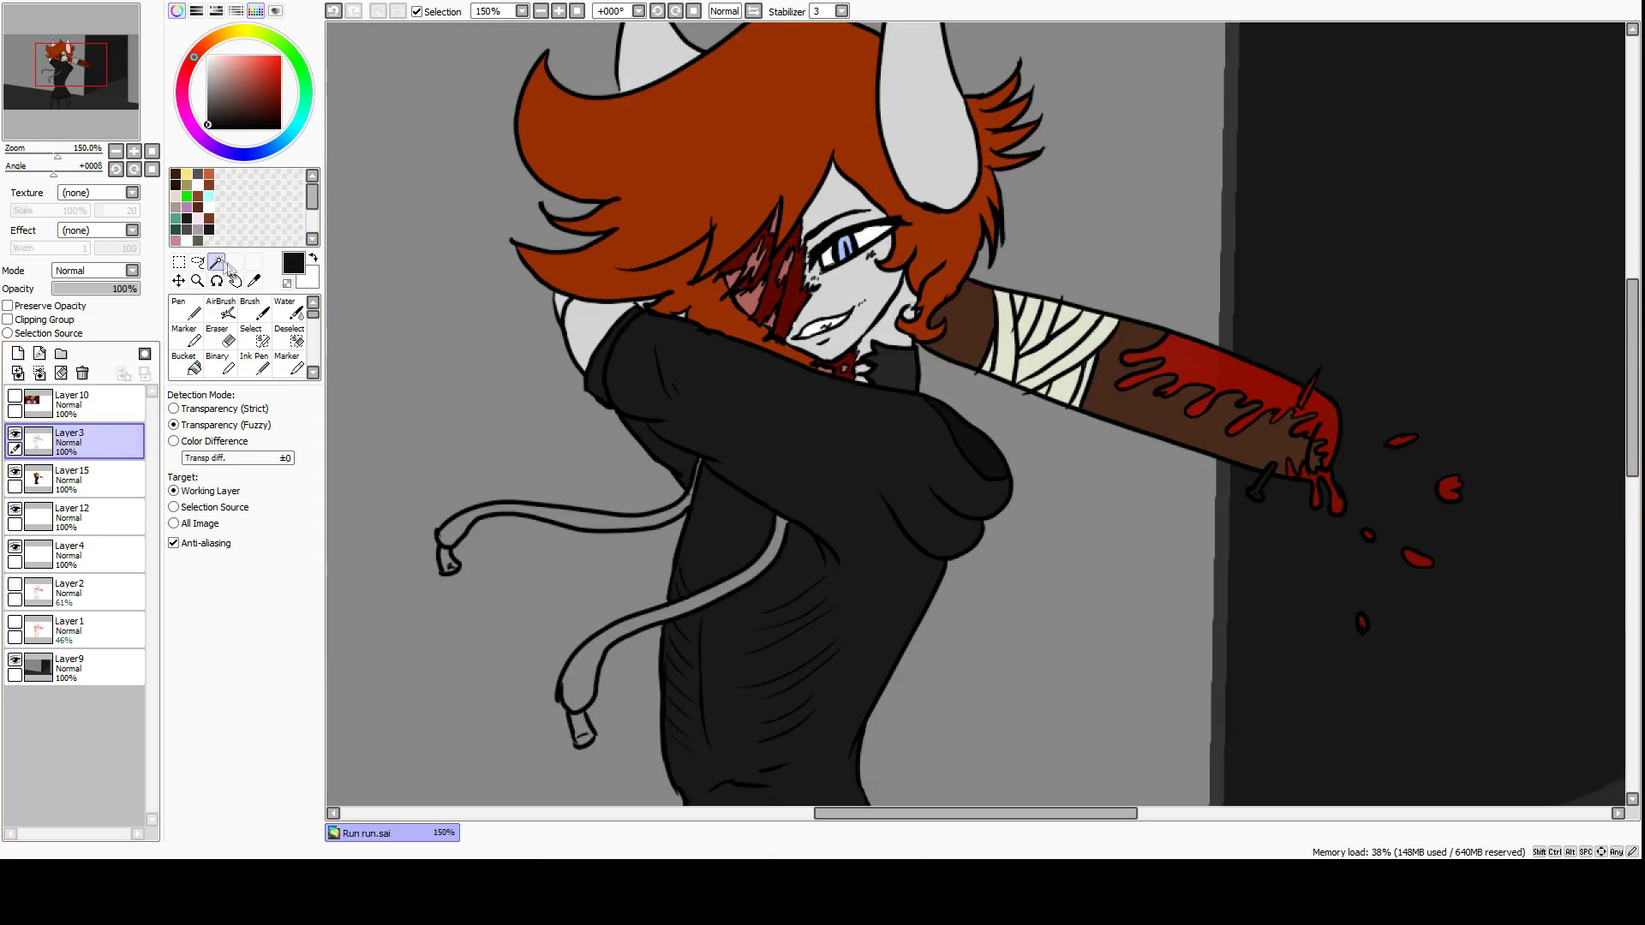
left_click(14, 472)
left_click(15, 471)
Select both hanging drawstrings from the Layer3 line art, including the narrow parts where they meet the hoodie.
left_click(69, 437)
scroll(600, 514, "down", 3)
scroll(599, 514, "up", 1)
left_click(454, 238)
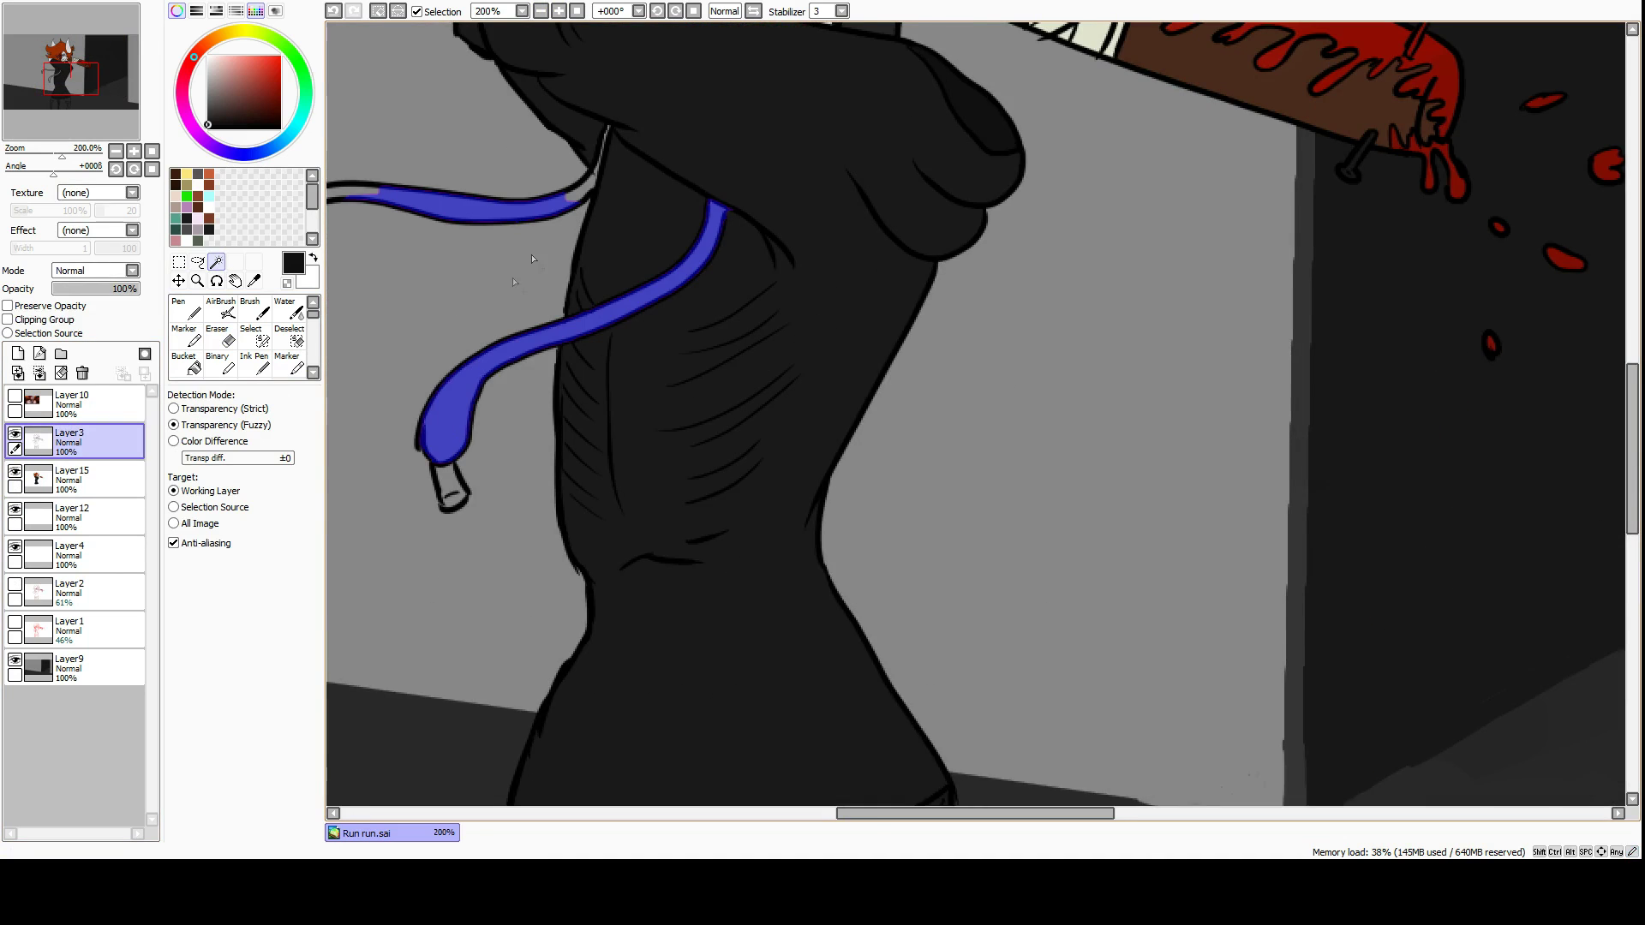
left_click(251, 334)
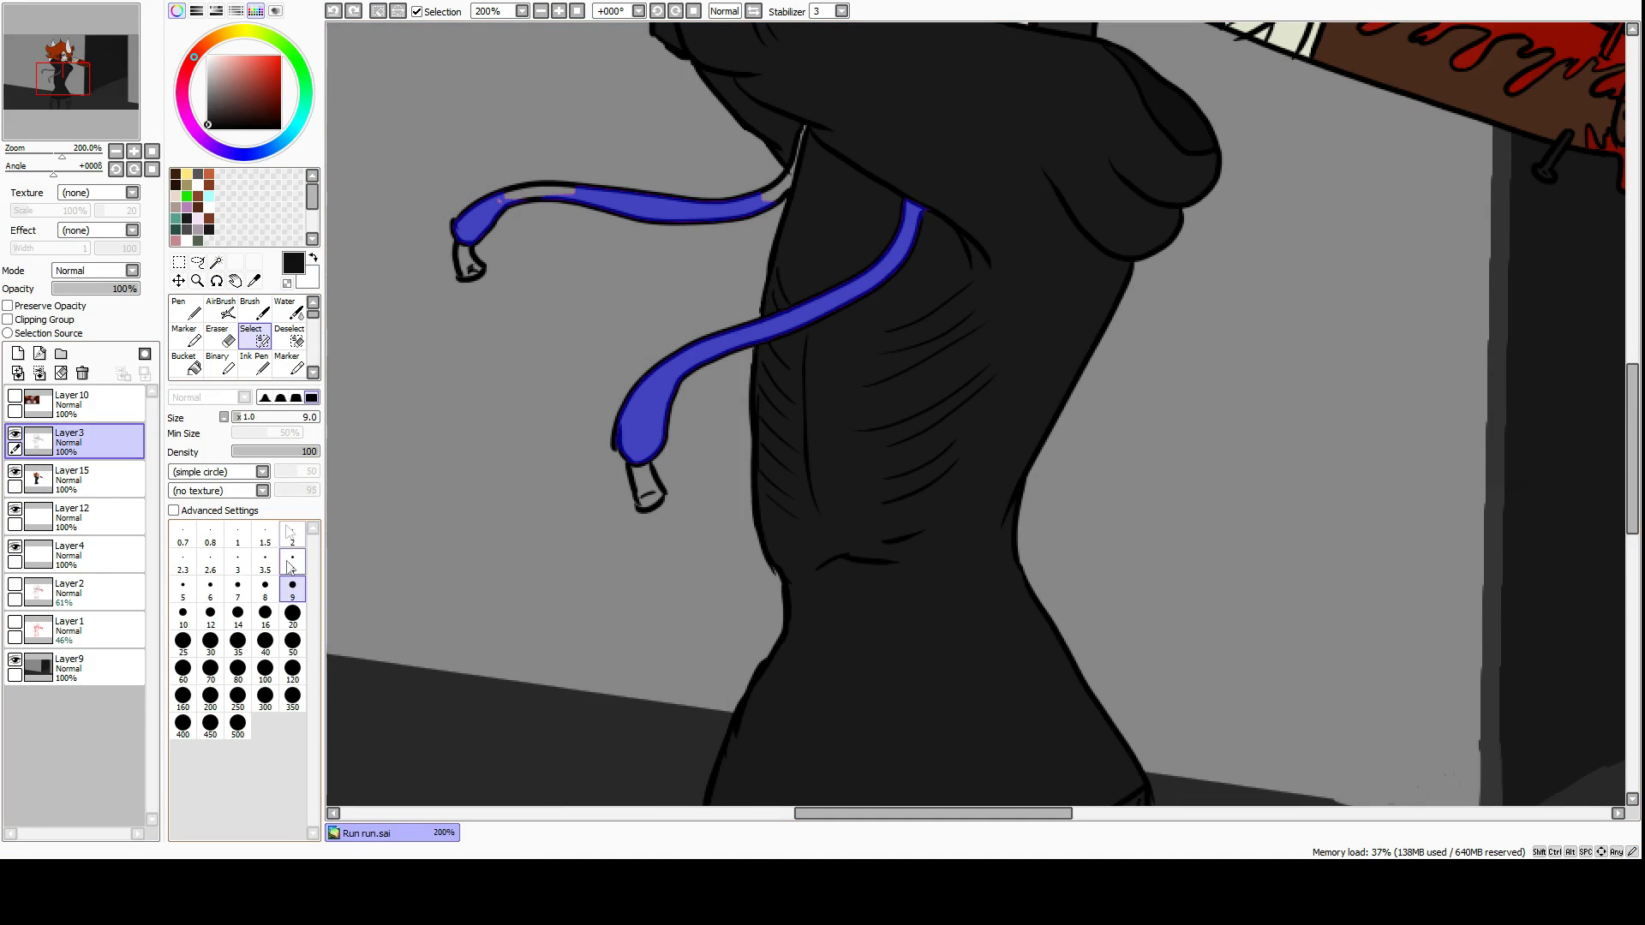
Fill the selected drawstrings dark grey on Layer12, deselect, and merge Layer15 down into that layer.
left_click(77, 517)
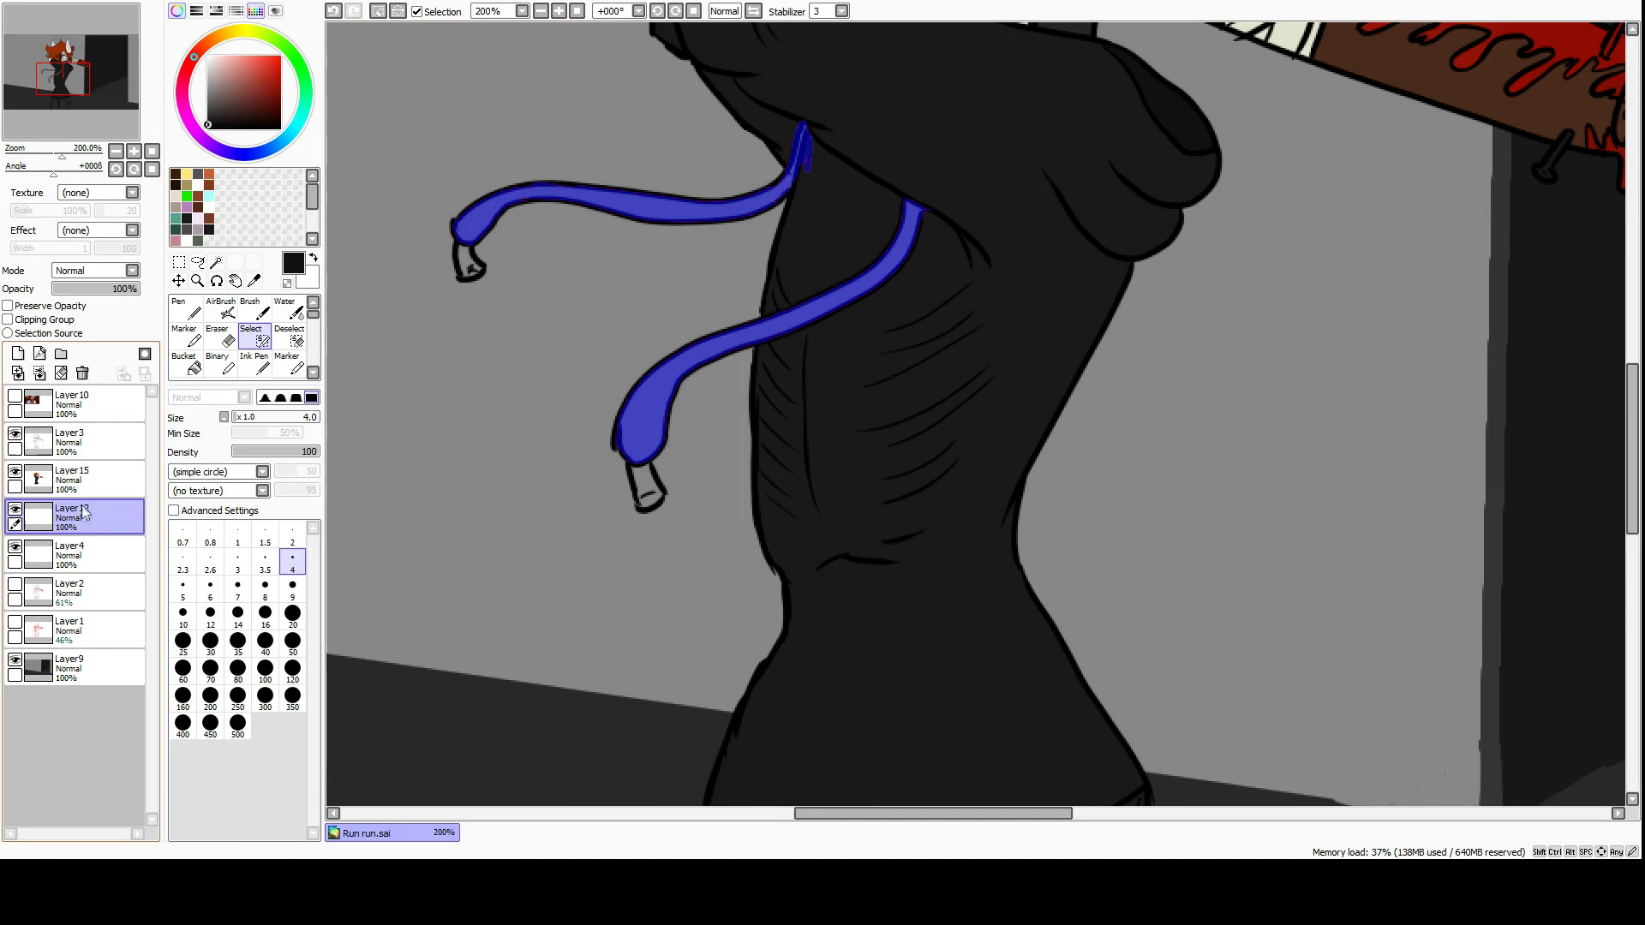
left_click(600, 201)
key("ctrl+d")
left_click(221, 336)
Select both drawstring tips from the Layer3 line art, fill them light grey on Layer14, and merge Layer12 down into that layer.
left_click(69, 435)
left_click(215, 263)
left_click(467, 262)
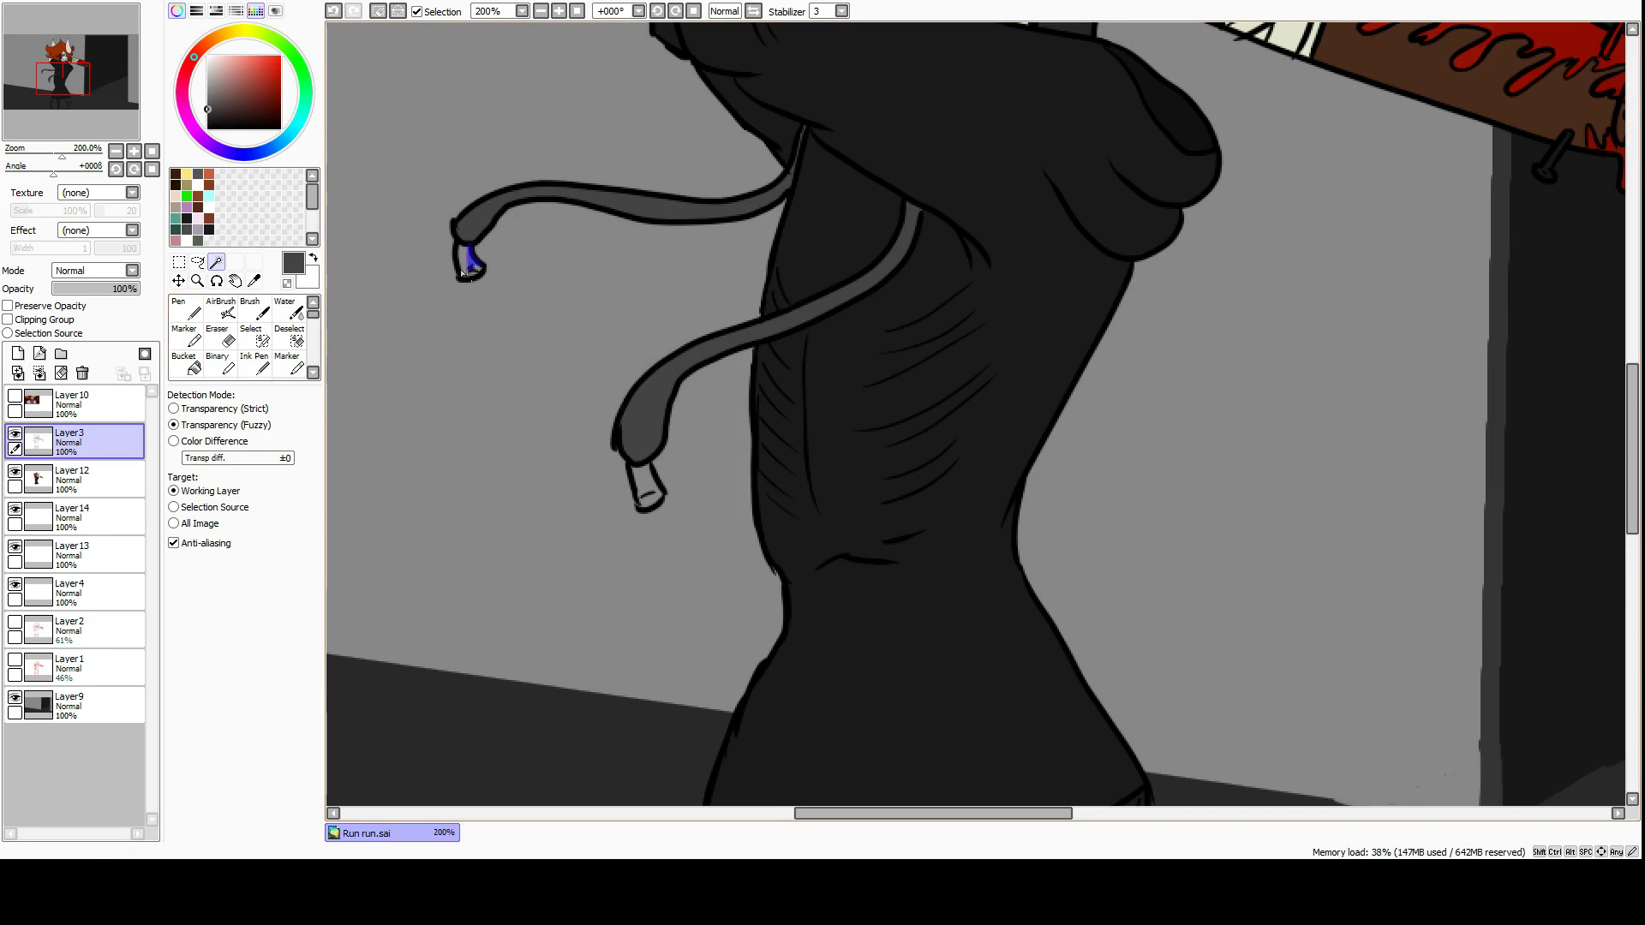
left_click(251, 334)
key("ctrl+d")
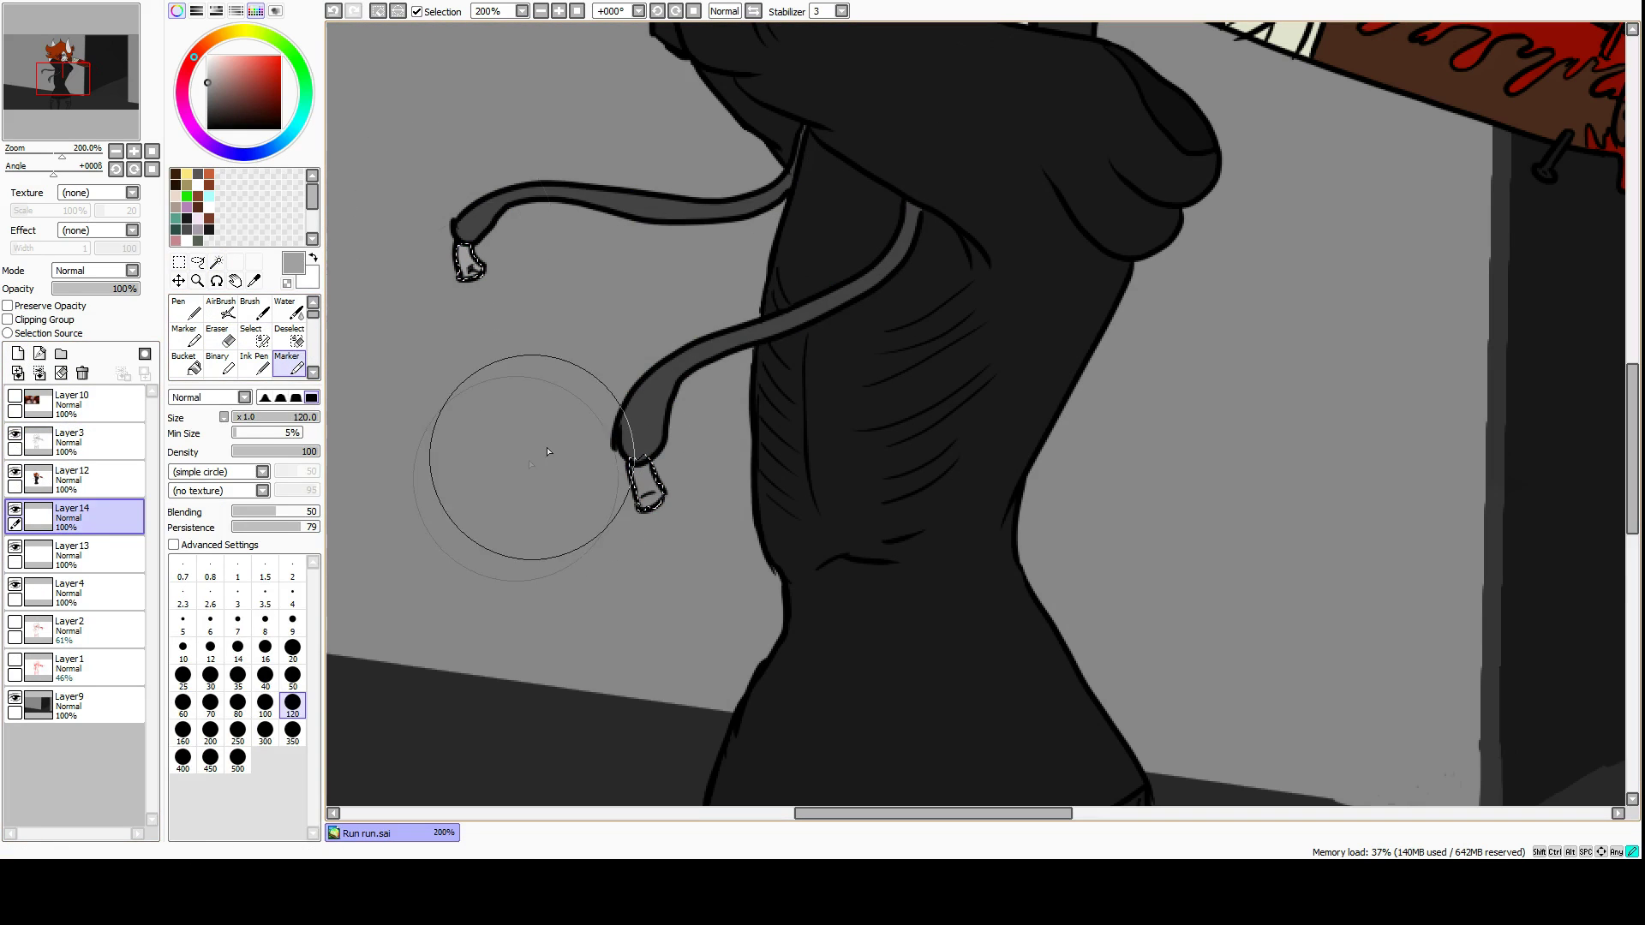
key("m")
Add a new layer and select the trouser legs from the Layer3 line art, leaving out the pocket flaps, fly and seam strips.
left_click(17, 353)
key("w")
scroll(911, 525, "up", 5)
scroll(910, 525, "down", 10)
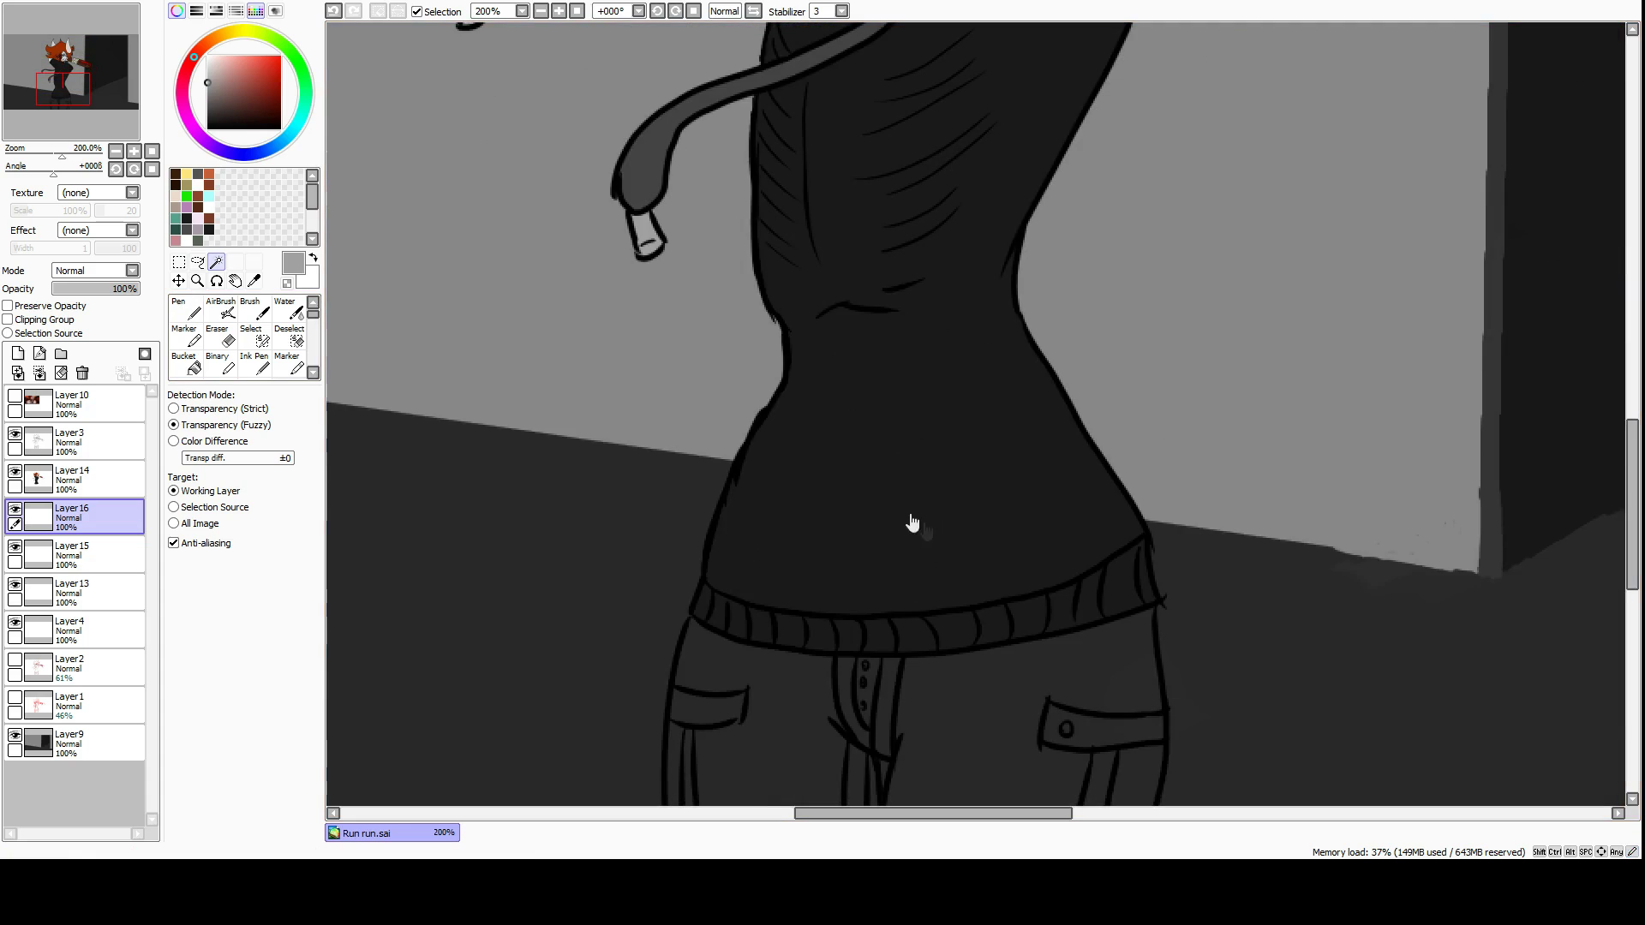
scroll(911, 525, "down", 3)
left_click(68, 435)
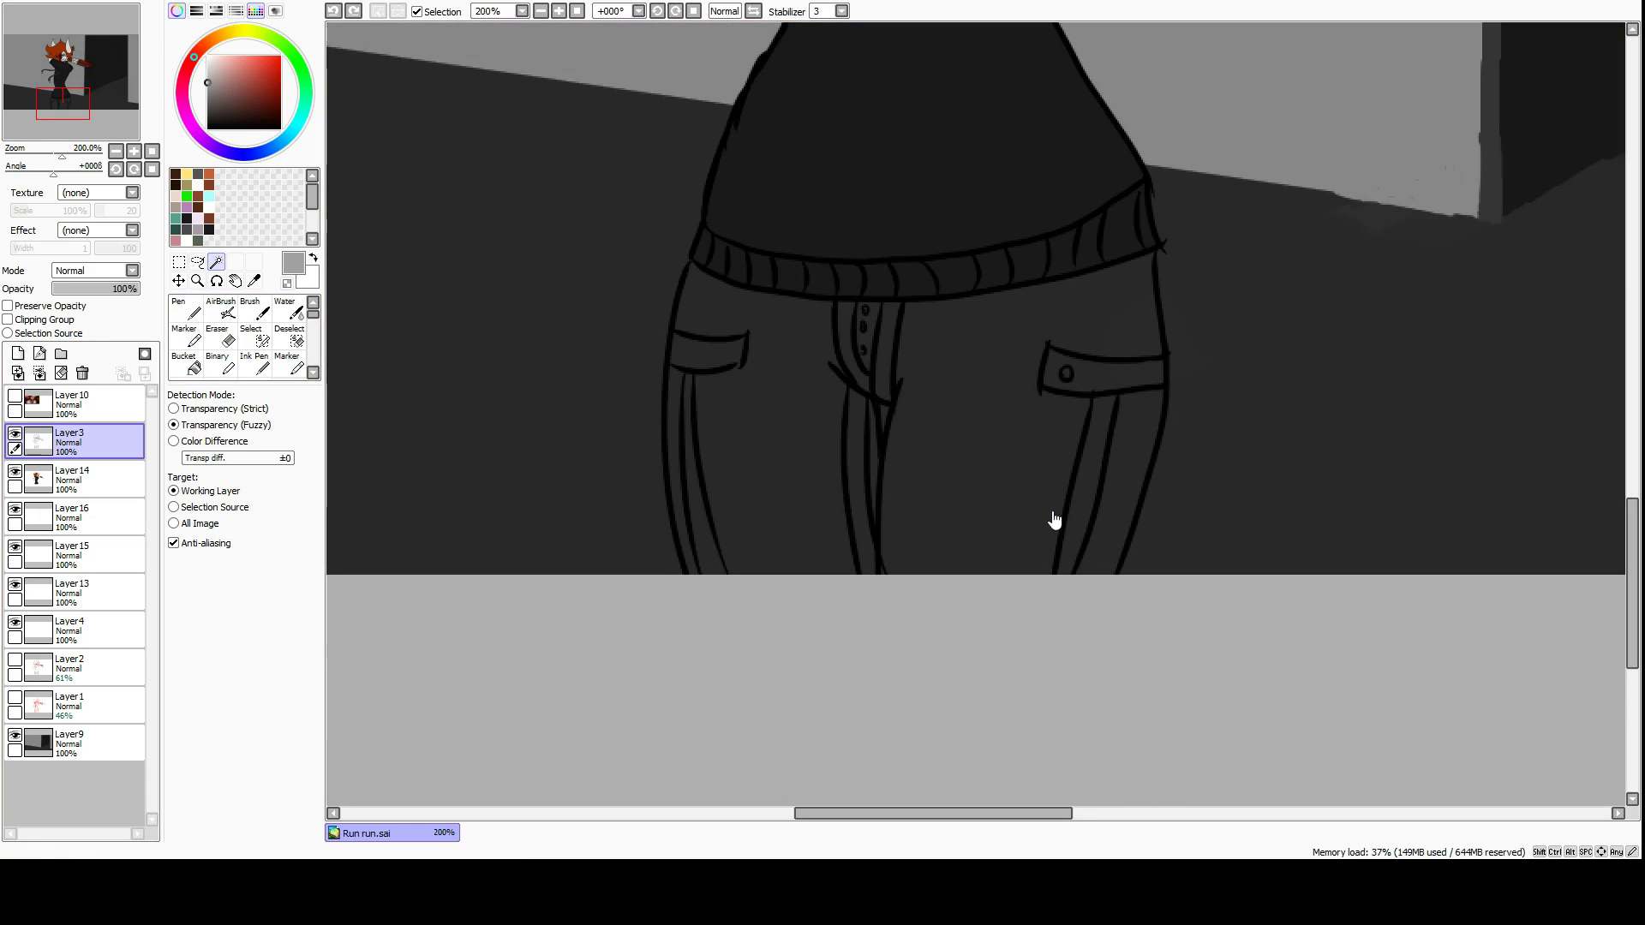
left_click(771, 446)
left_click(987, 397)
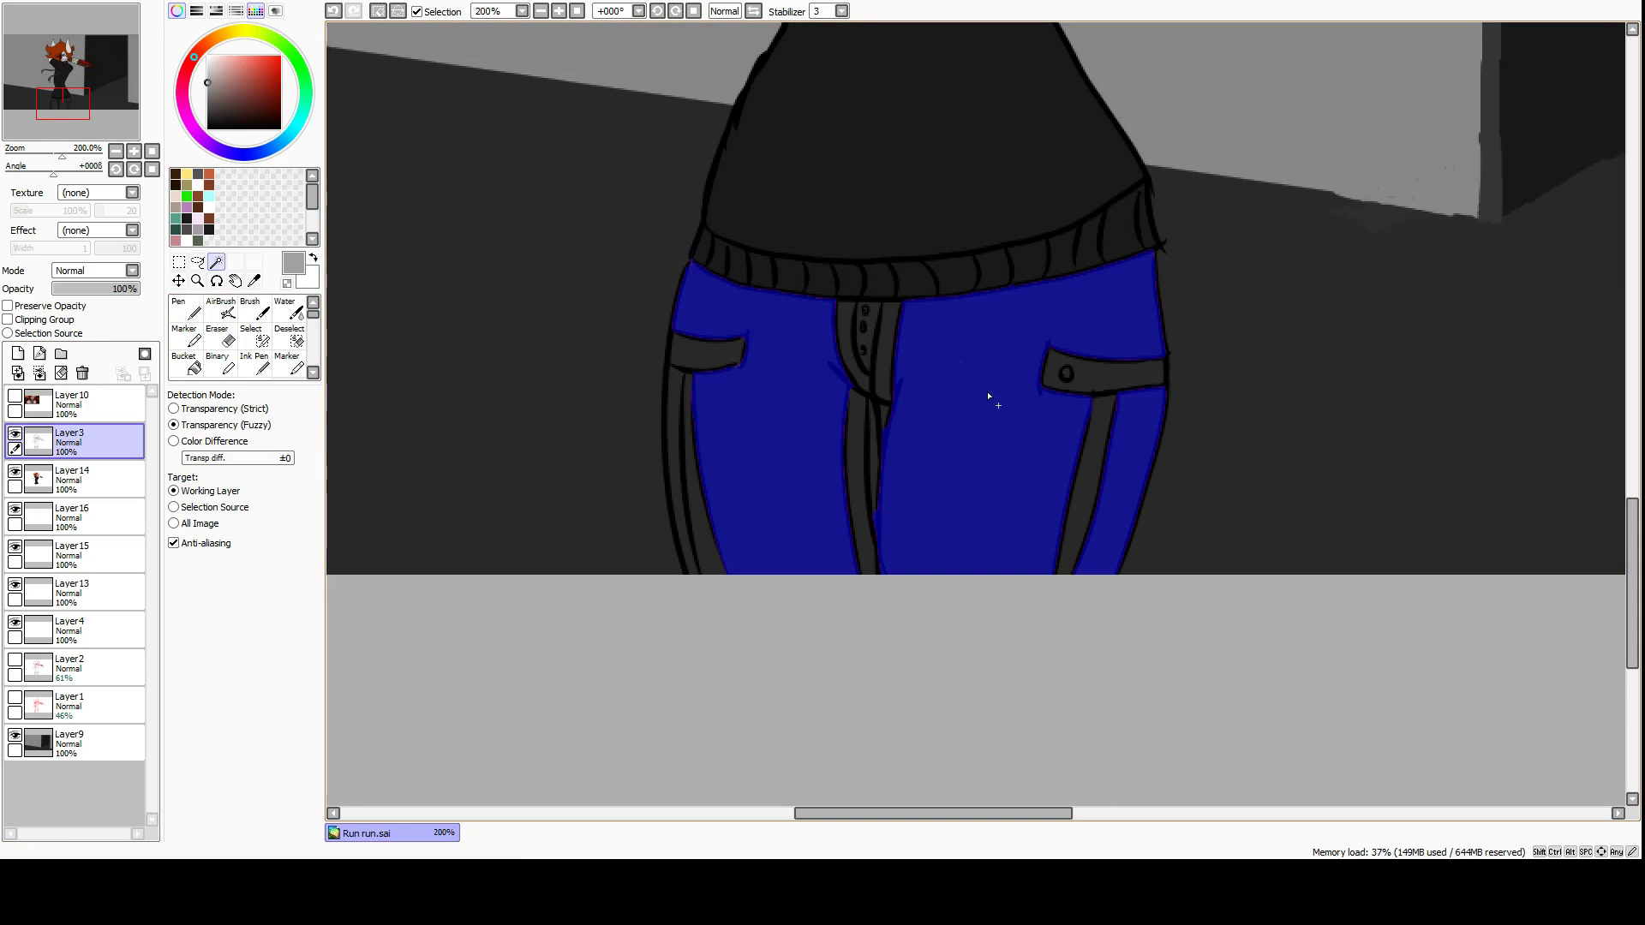
scroll(985, 403, "up", 1)
left_click(521, 463)
key("s")
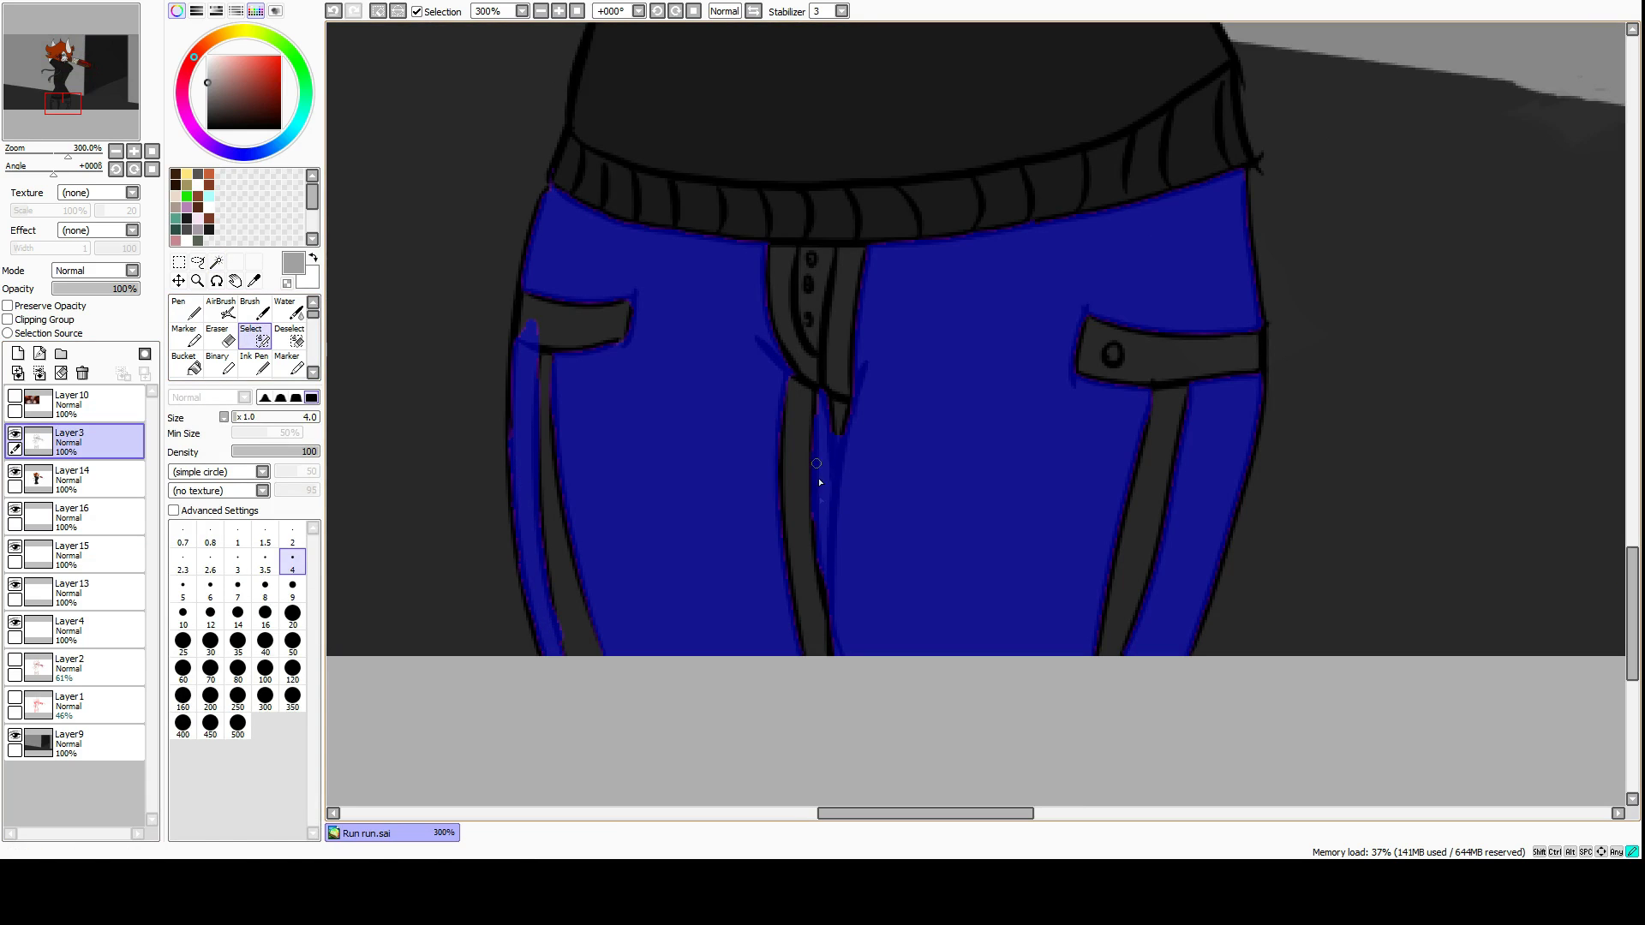
key("d")
Fill the selected trouser areas dark navy blue on Layer16 with the Marker and deselect.
left_click(116, 514)
key("m")
left_click(233, 110)
mouse_move(771, 429)
left_mouse_down()
mouse_move(496, 348)
mouse_move(1156, 428)
left_mouse_up()
left_click(270, 147)
left_click(258, 115)
mouse_move(599, 386)
left_mouse_down()
mouse_move(643, 202)
mouse_move(845, 201)
left_mouse_up()
key("ctrl+d")
key("e")
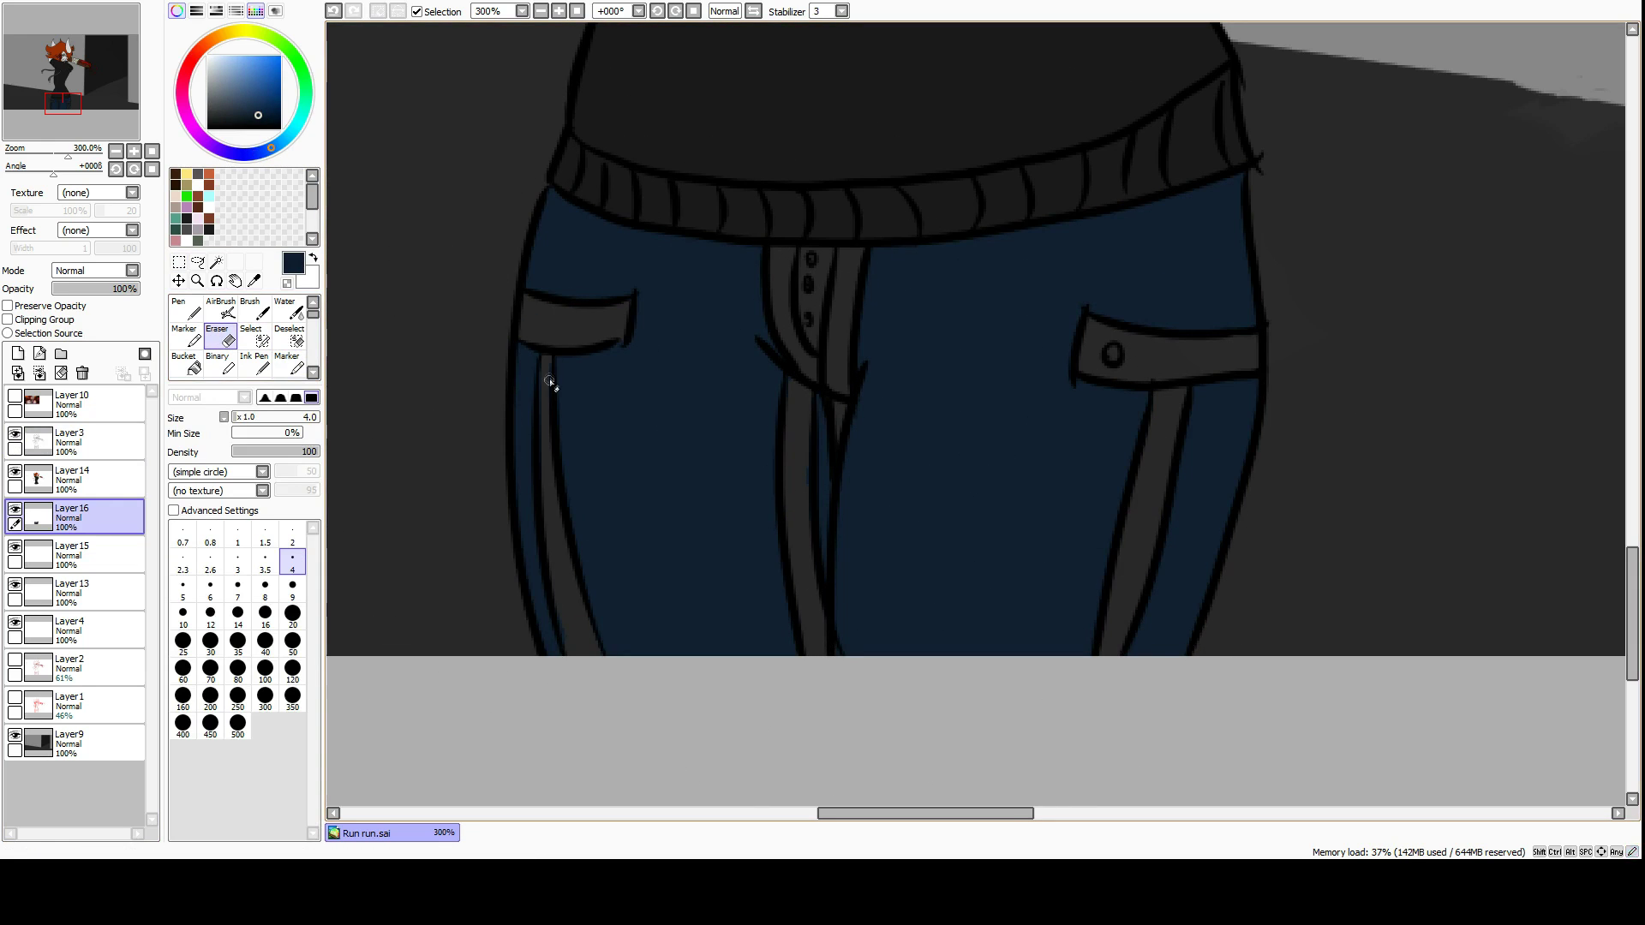
scroll(808, 454, "up", 10)
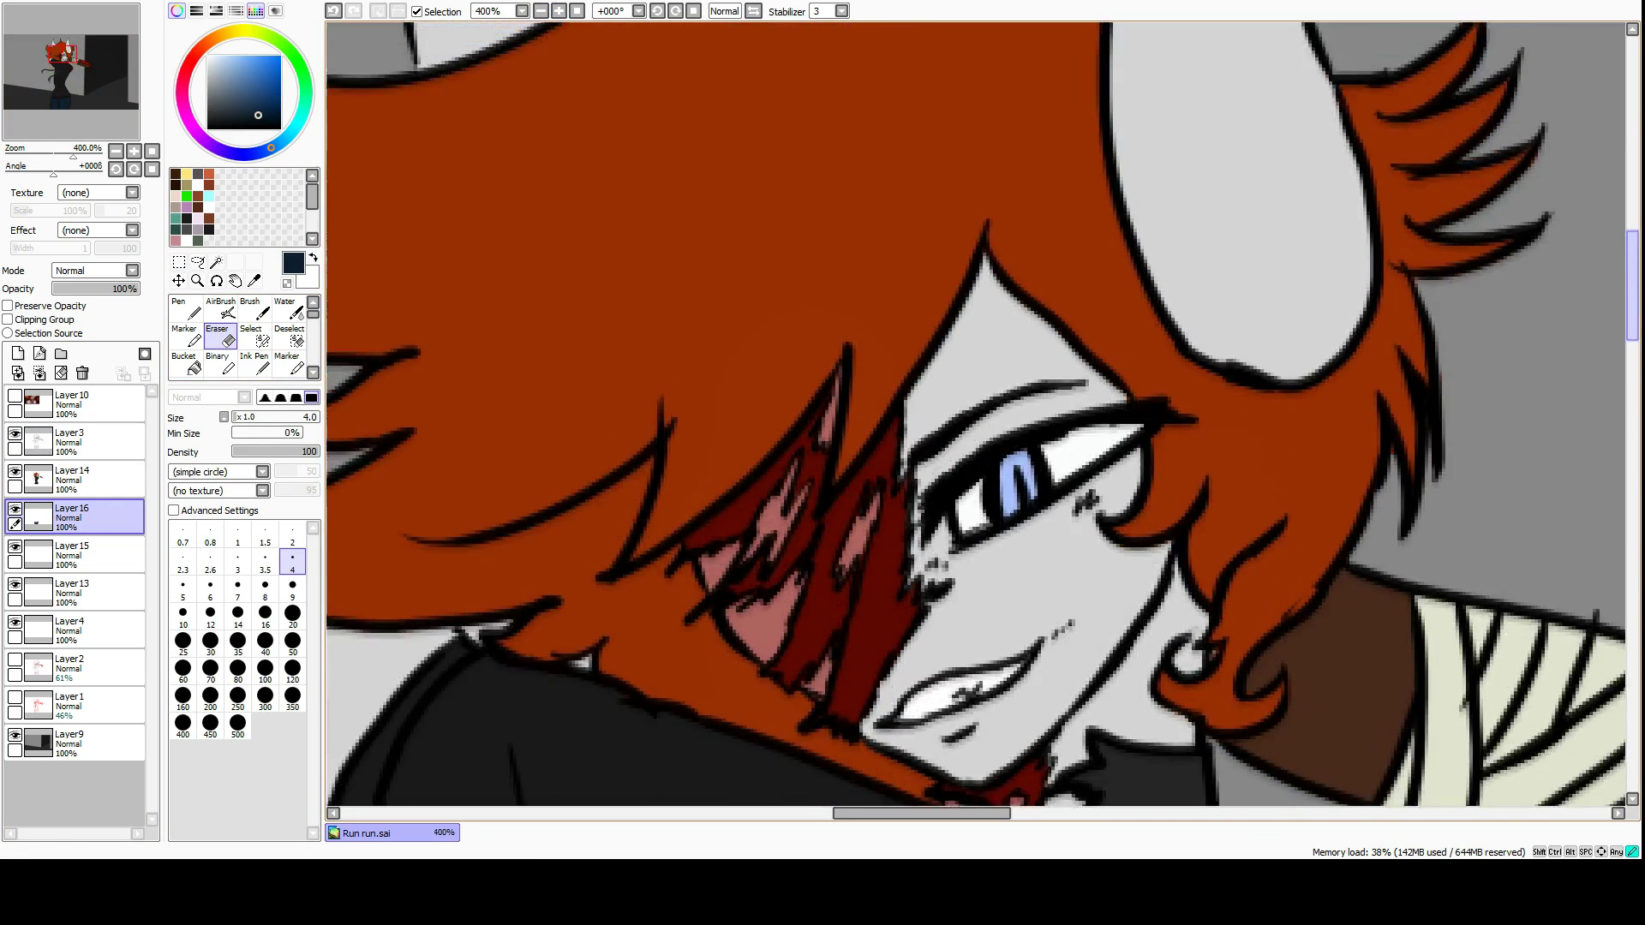
Select the trouser fly strips, pocket flaps and leg seam strips from the Layer3 line art, touching up missed areas of the selection.
key("n")
left_click(805, 463, "alt")
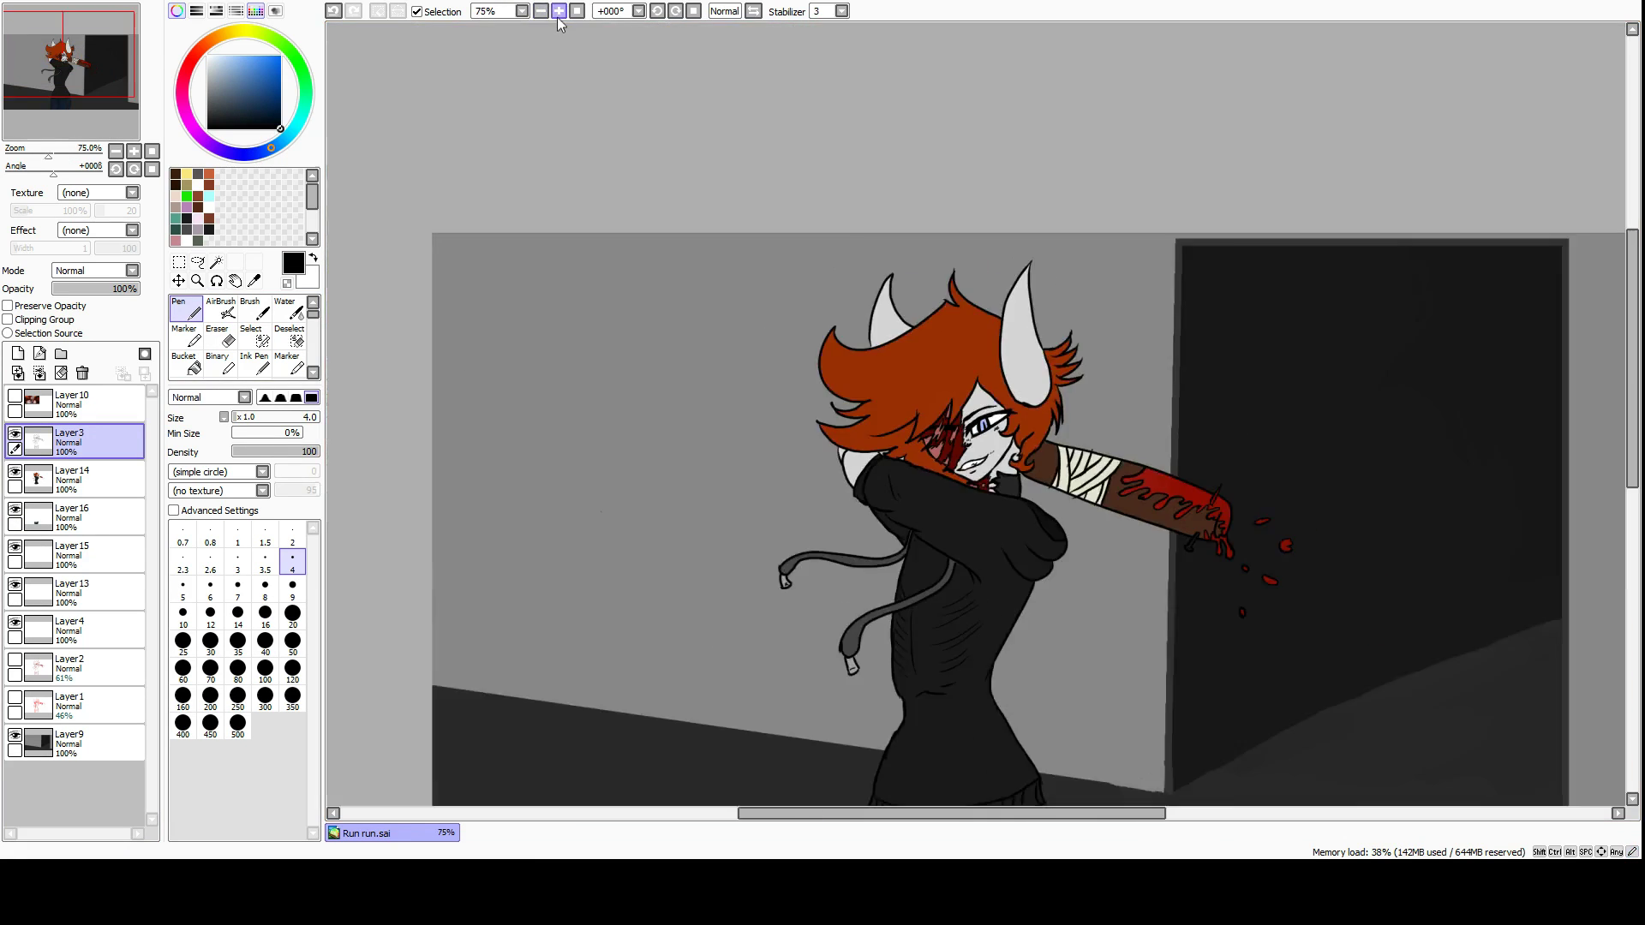
scroll(1579, 605, "up", 5)
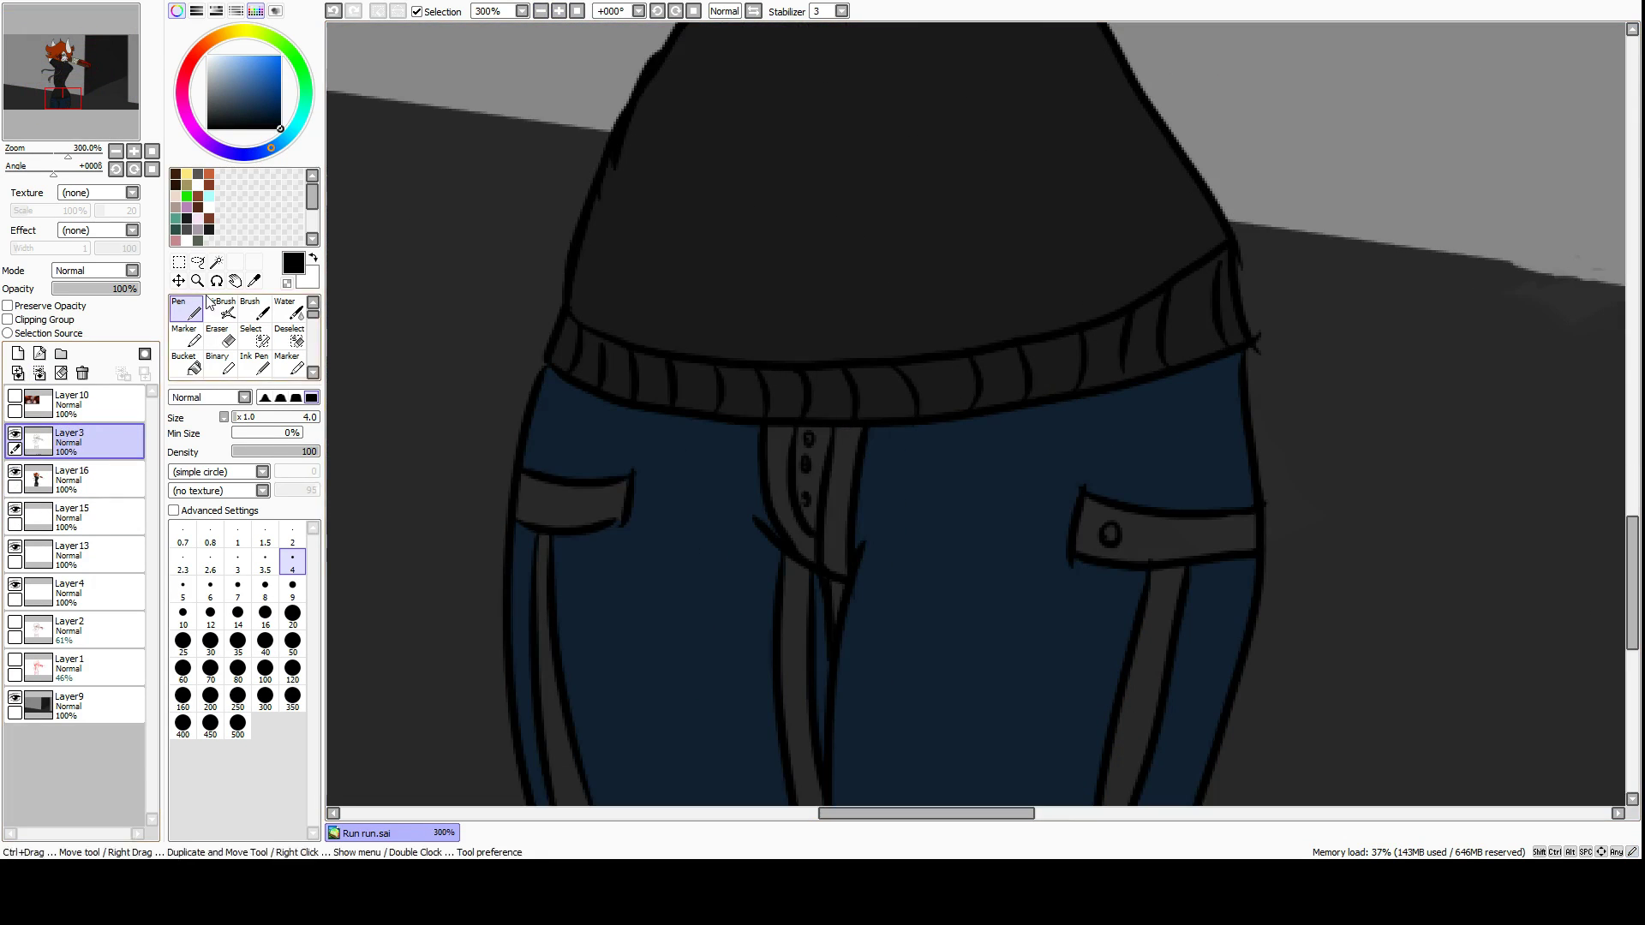
left_click(216, 261)
left_click(814, 479)
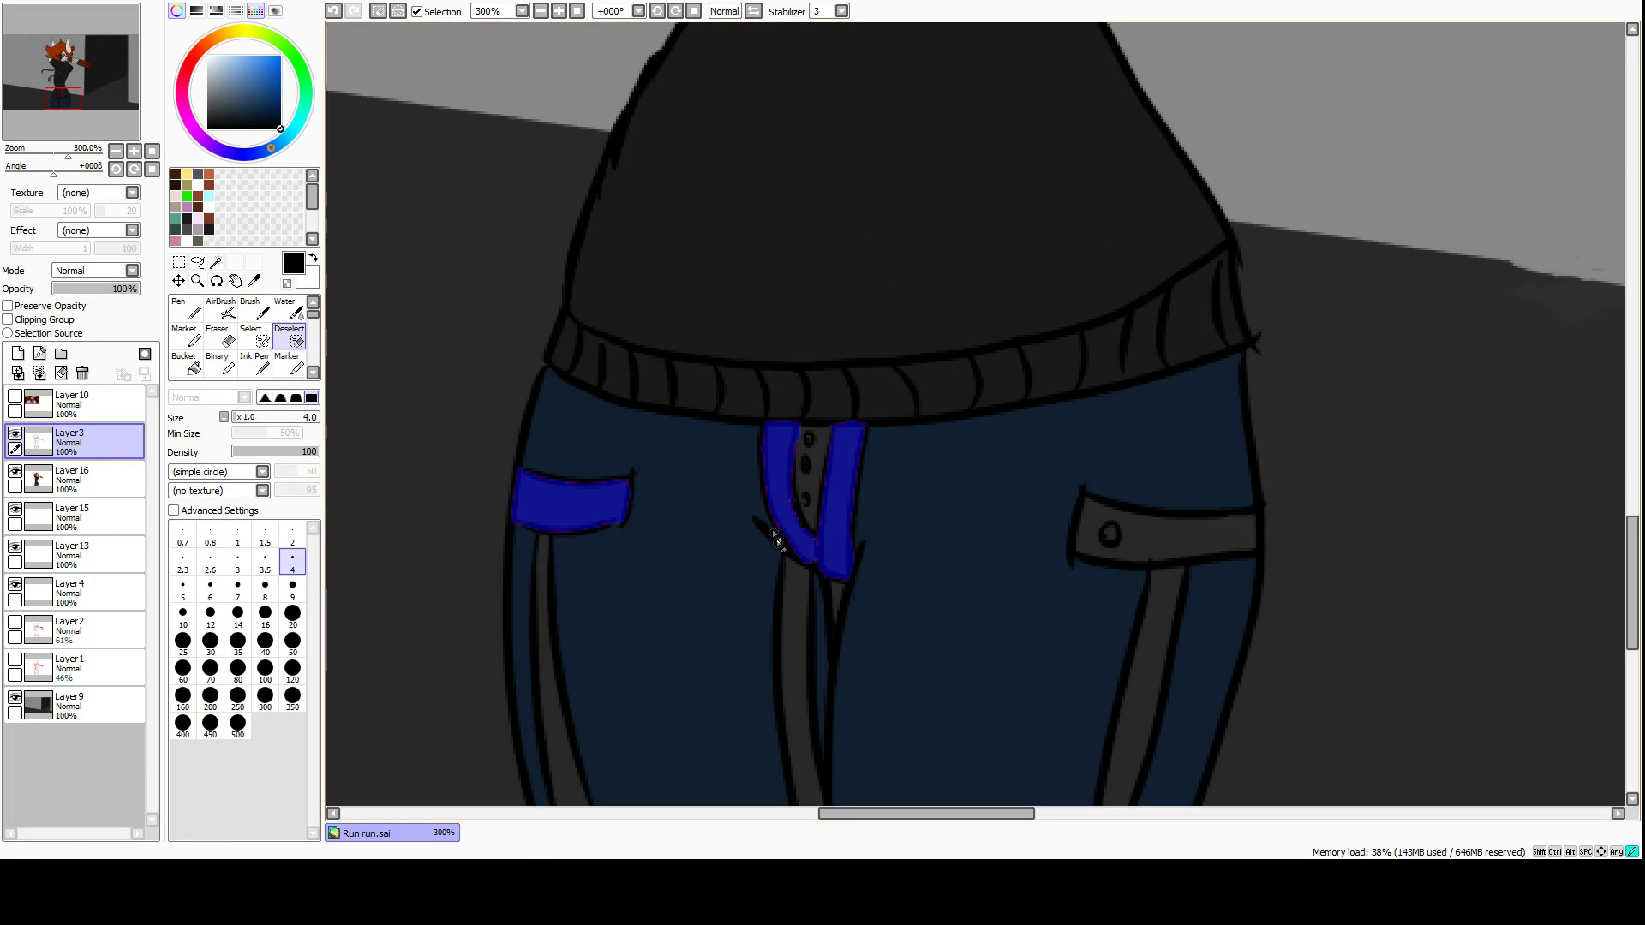
left_click(801, 668)
left_click(570, 497)
left_click(1190, 535)
scroll(1452, 454, "down", 3)
left_click(570, 651)
left_click(1142, 577)
left_click(254, 336)
left_click_drag(548, 389, 546, 531)
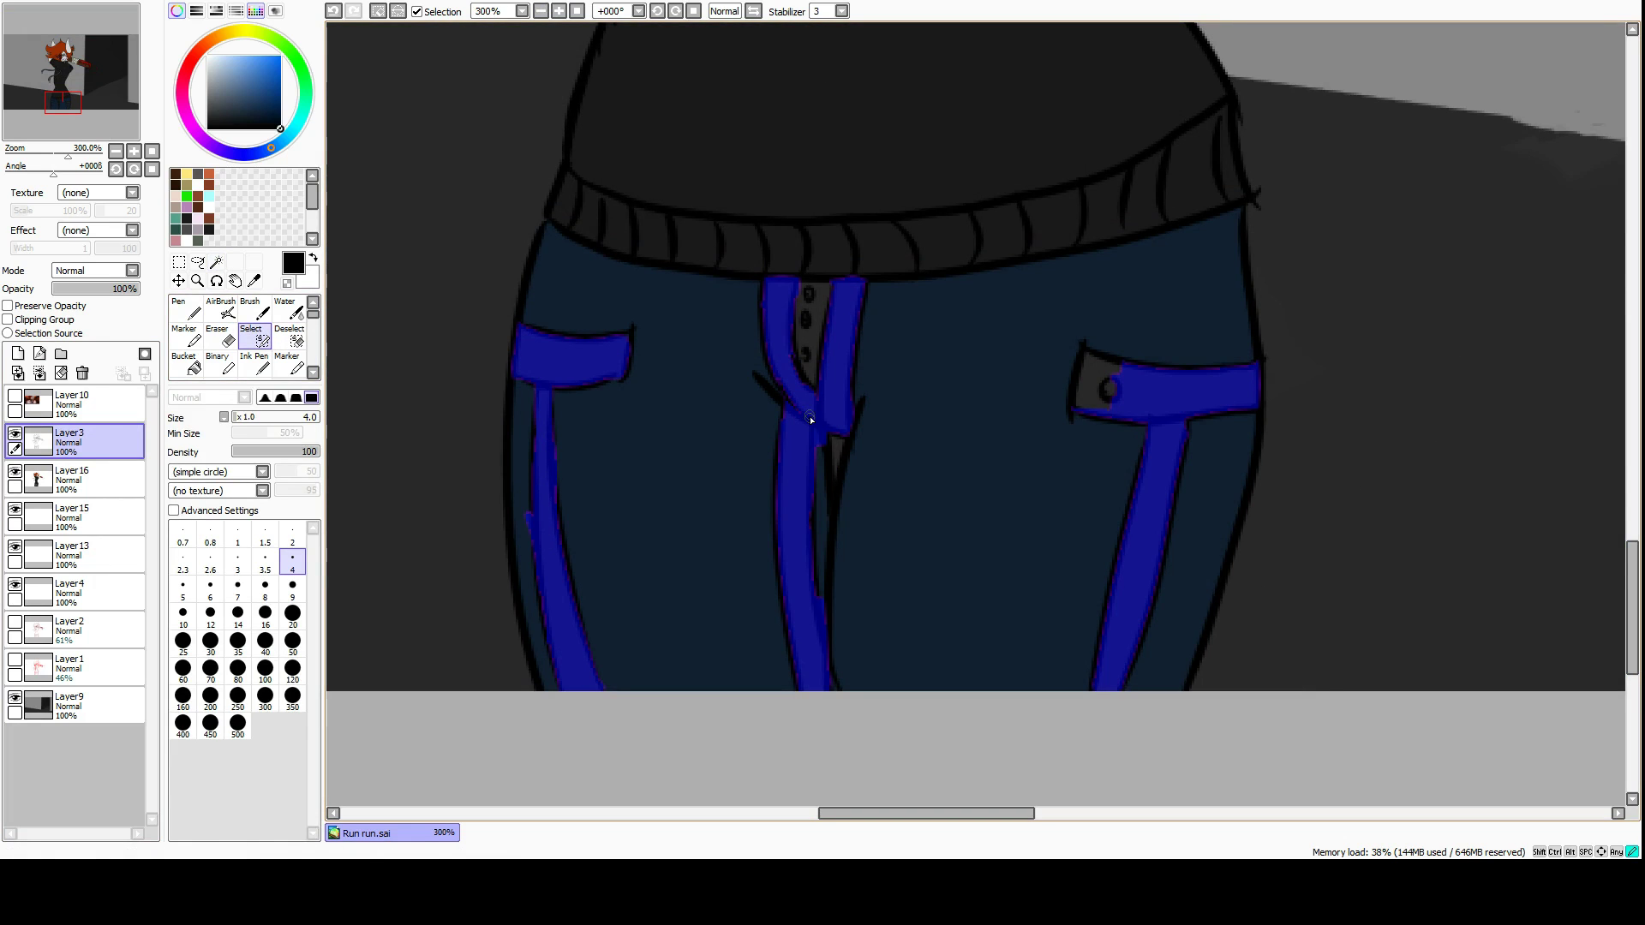
key("d")
Fill the selected trouser trim a lighter navy on Layer15 with the Marker, deselect, and merge Layer16 down into that layer.
left_click(72, 514)
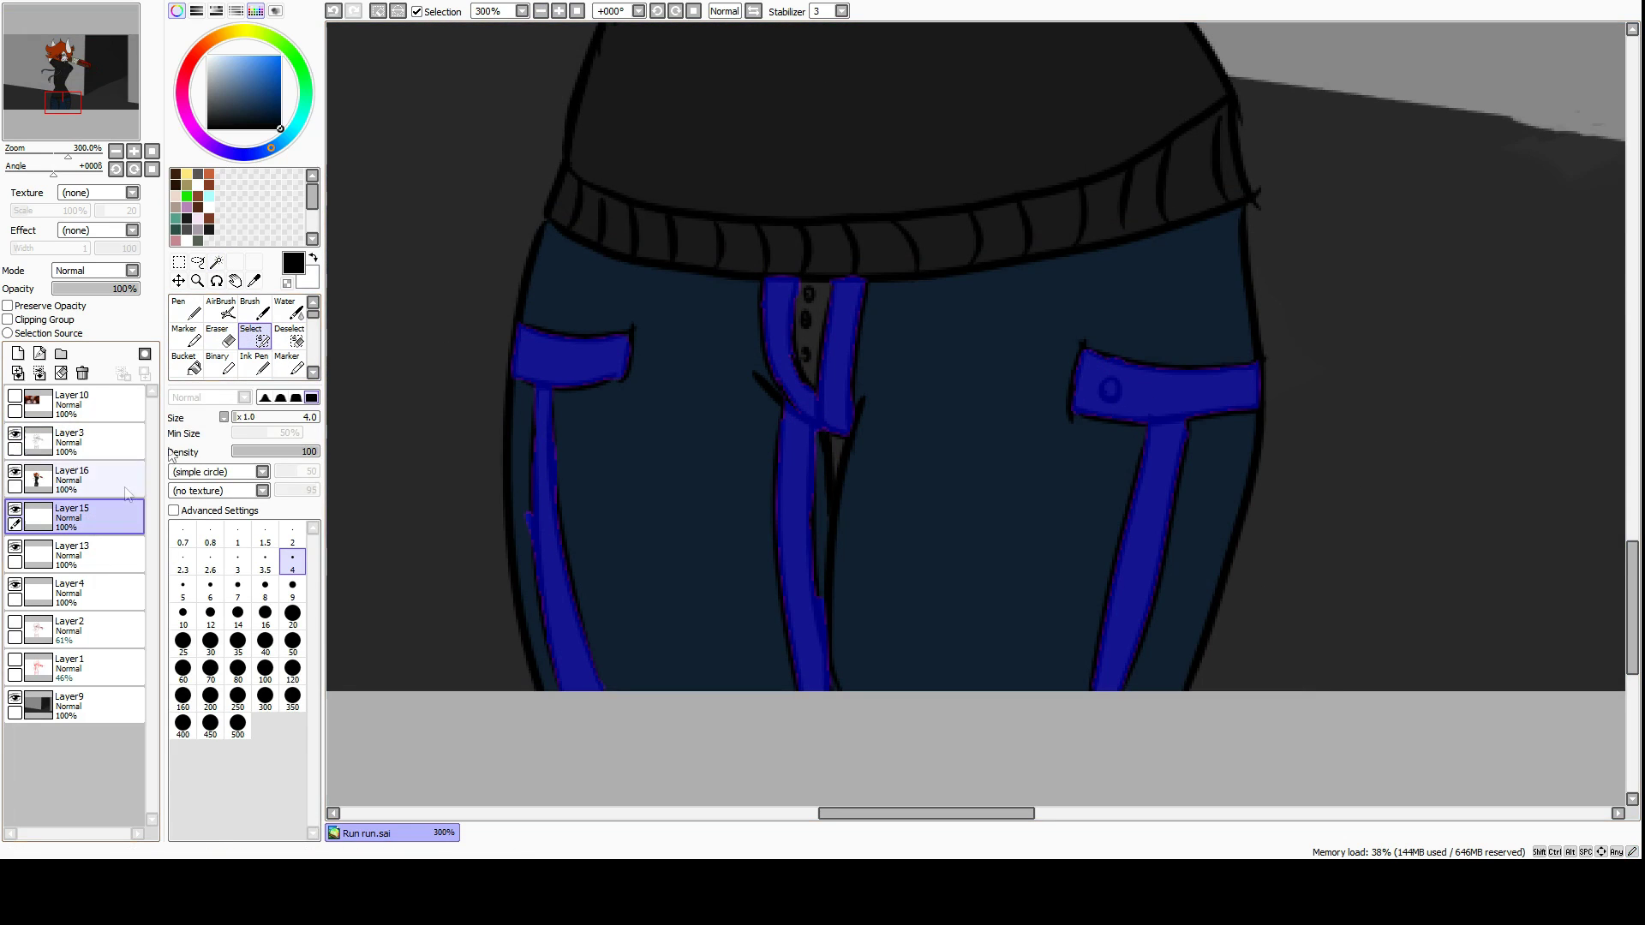
left_click(287, 364)
left_click(292, 702)
left_click(236, 98)
mouse_move(557, 514)
left_mouse_down()
mouse_move(950, 537)
mouse_move(1165, 291)
mouse_move(1352, 289)
left_mouse_up()
left_click(1225, 514, "alt")
left_click_drag(1242, 385, 1105, 685)
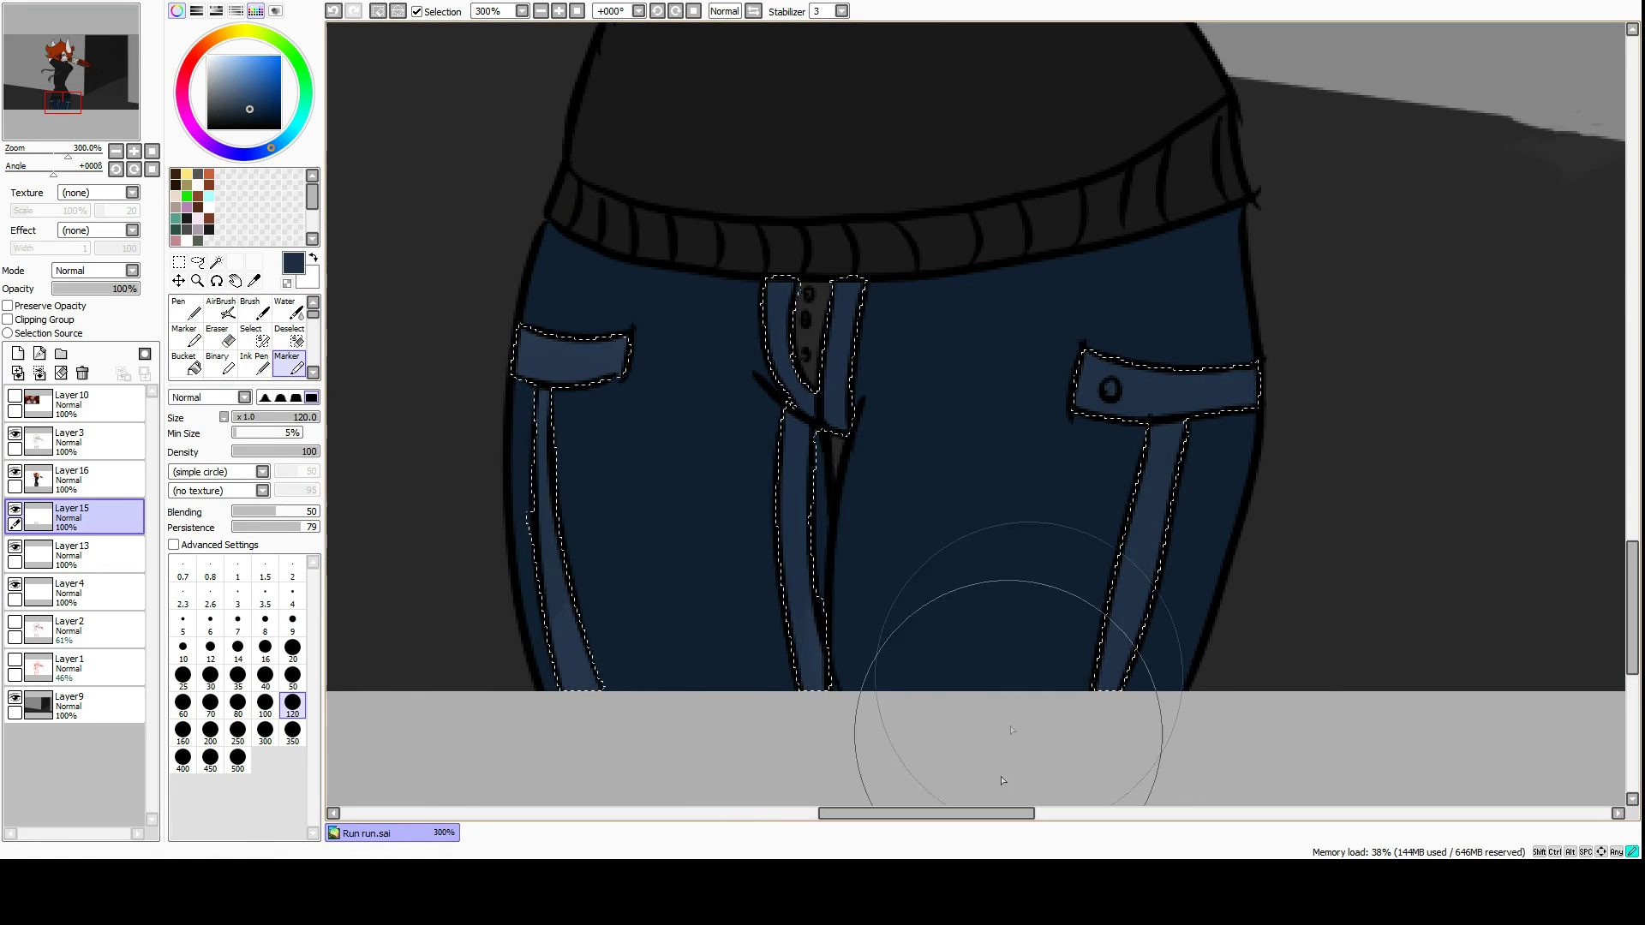
left_click_drag(600, 360, 556, 677)
left_click(72, 476)
left_click(39, 373)
Select the pocket and fly buttons from the Layer3 line art and fill them pale yellow on Layer15.
left_click(215, 262)
left_click(72, 439)
left_click(558, 10)
left_click(559, 10)
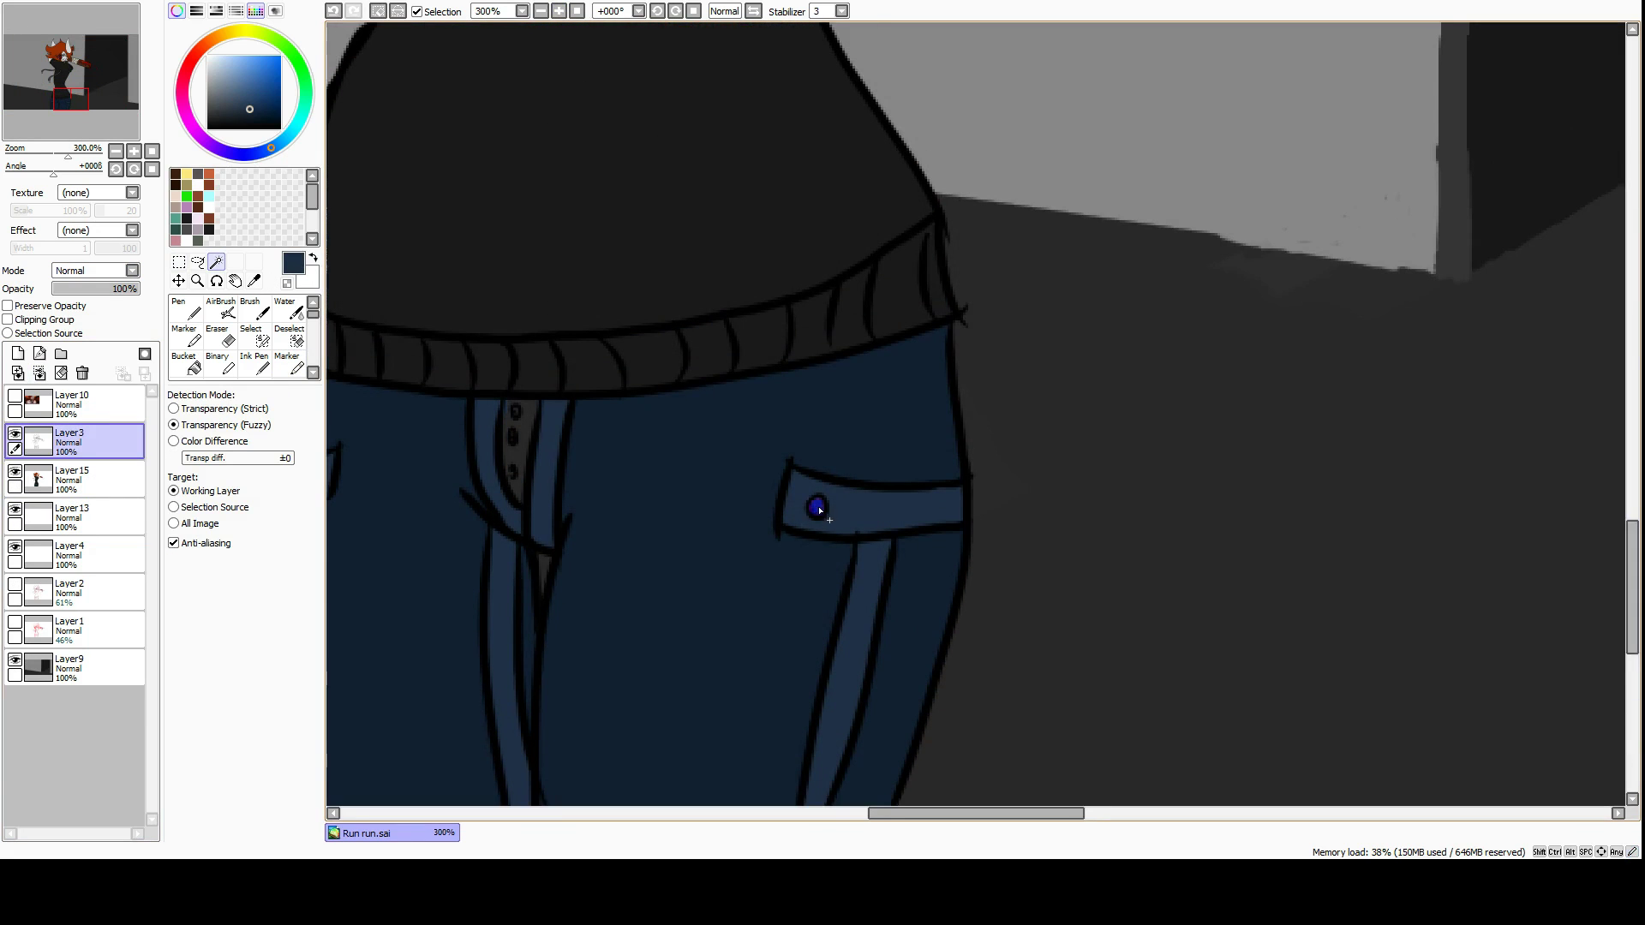
left_click(814, 506)
left_click_drag(815, 506, 649, 203)
scroll(649, 203, "up", 2)
key("s")
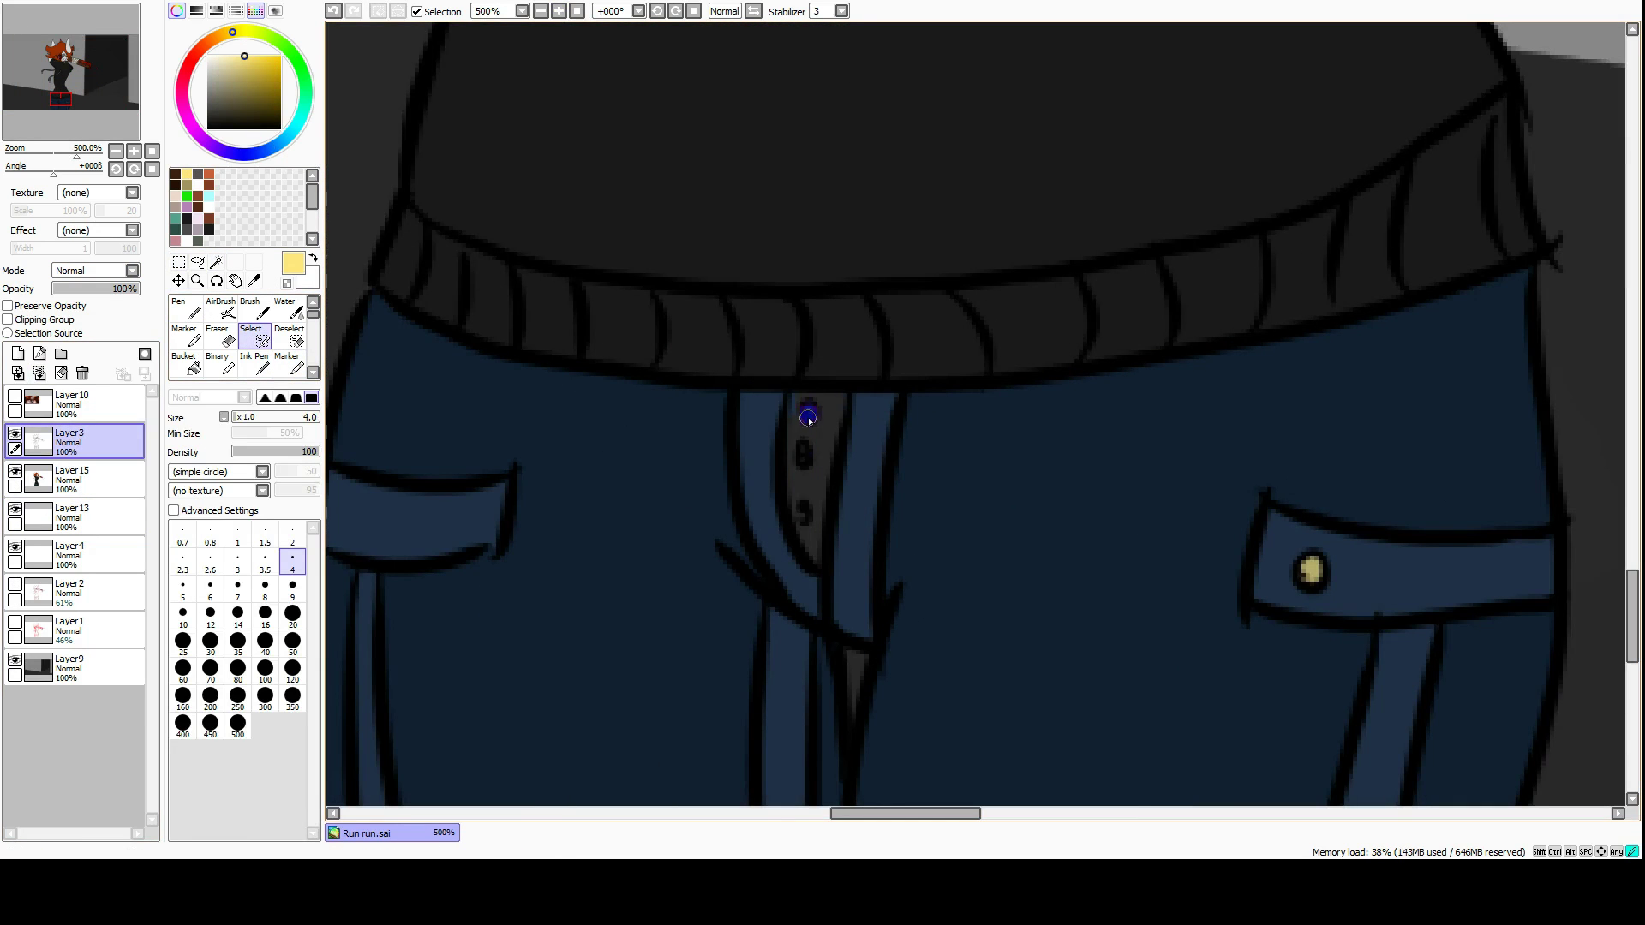
key("ctrl+d")
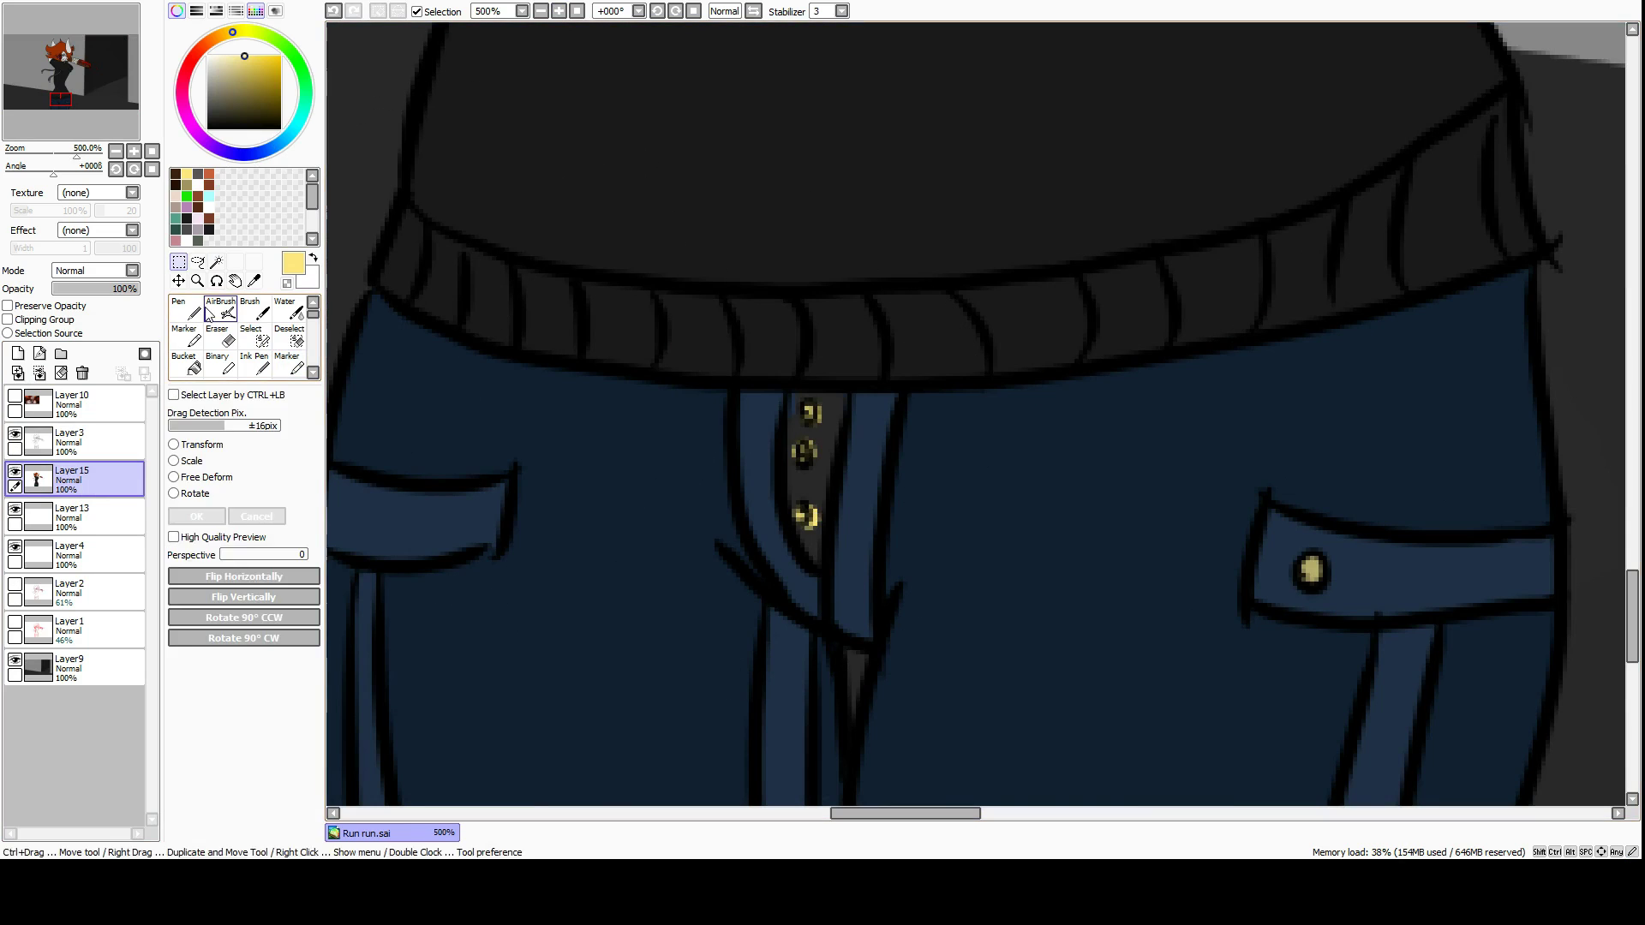
Select the fly area around the buttons, fill it dark navy on Layer13, and merge Layer15 down into that layer.
left_click(215, 261)
left_click(815, 476)
key("e")
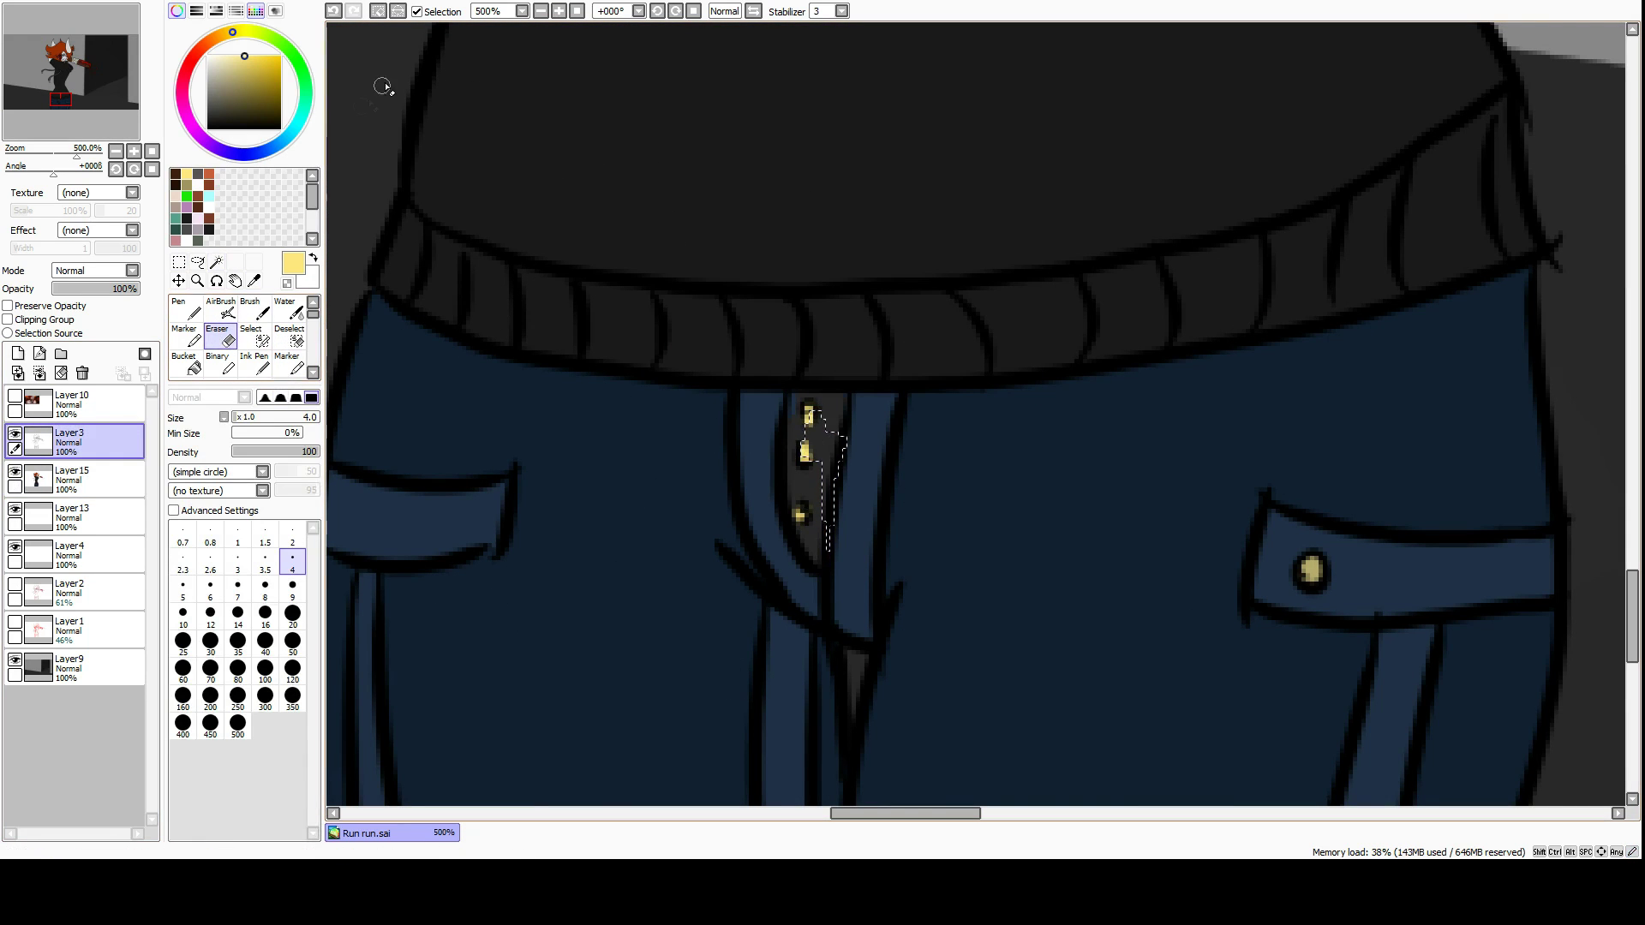
key("s")
left_click(58, 478)
key("Delete")
key("ctrl+d")
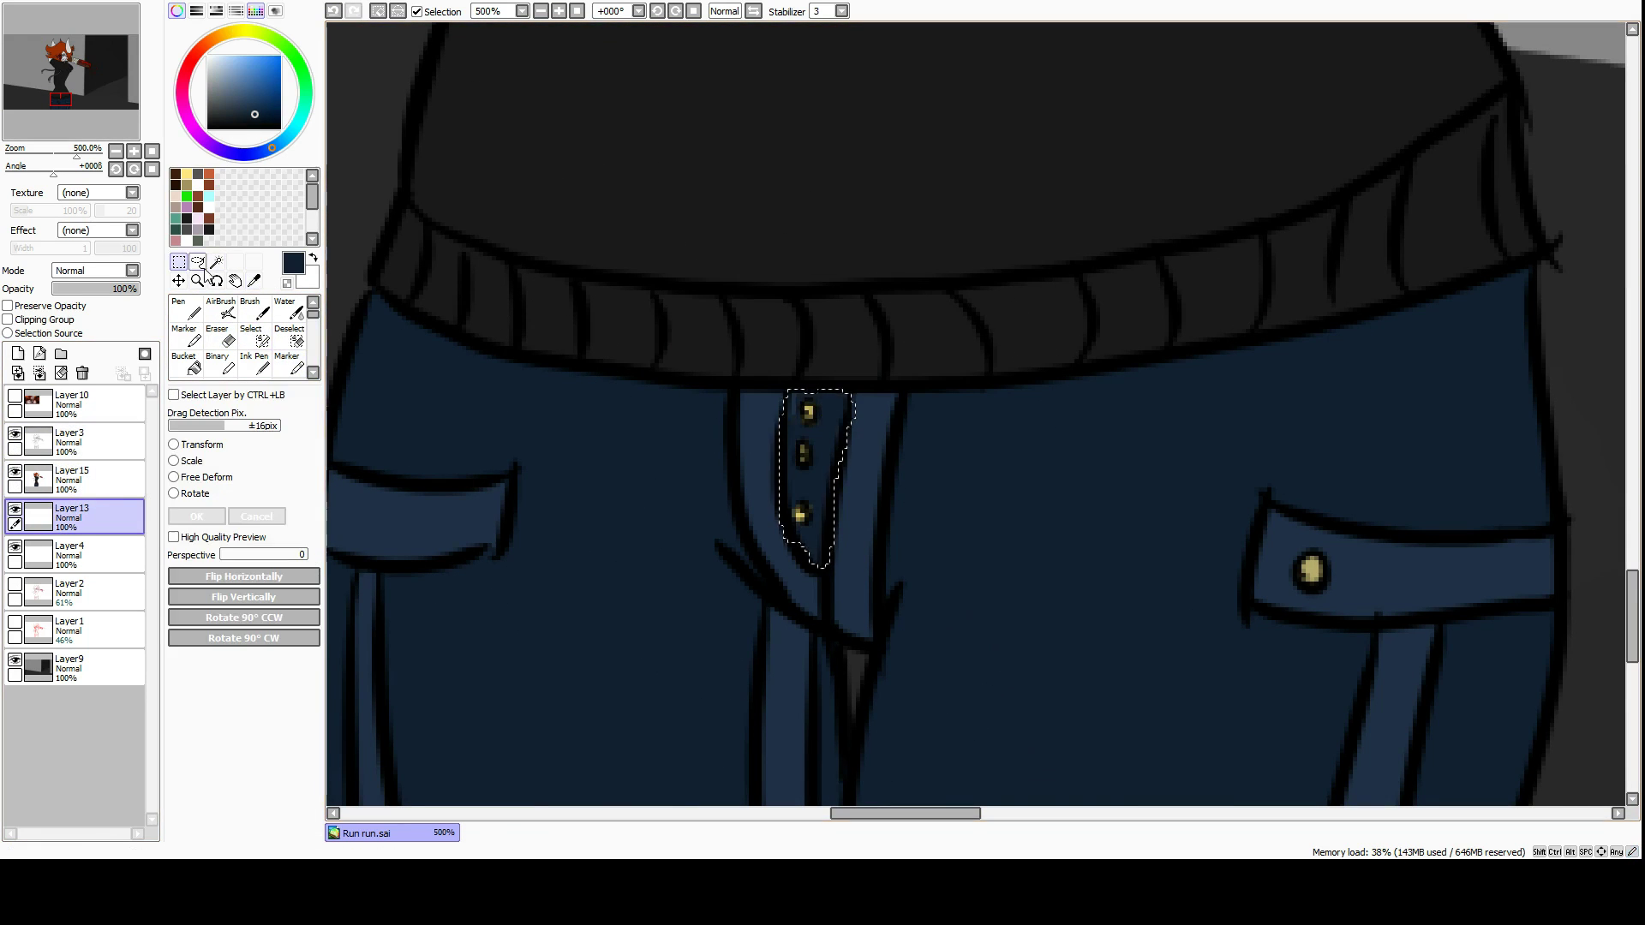
key("ctrl+e")
key("e")
Add a new layer and select the nail sticking out beneath the bat's end from the Layer3 line art.
left_click(17, 352)
left_click(58, 441)
left_click(216, 262)
left_click(540, 12)
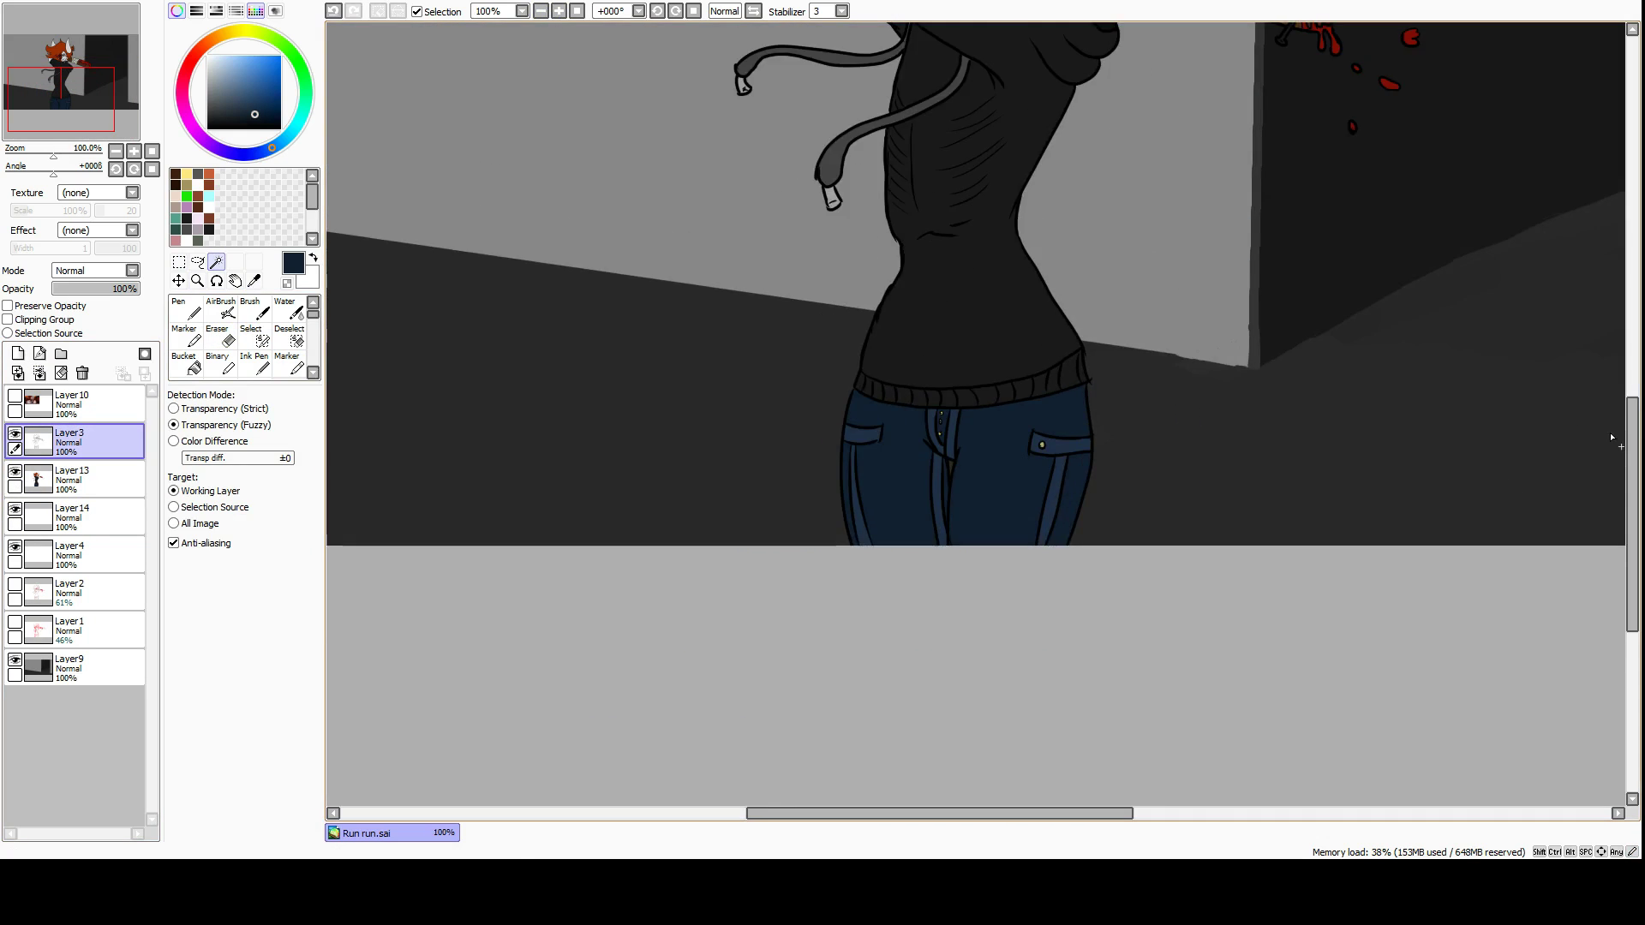
left_click(77, 64)
left_click(558, 11)
key("s")
left_click_drag(1250, 570, 1220, 595)
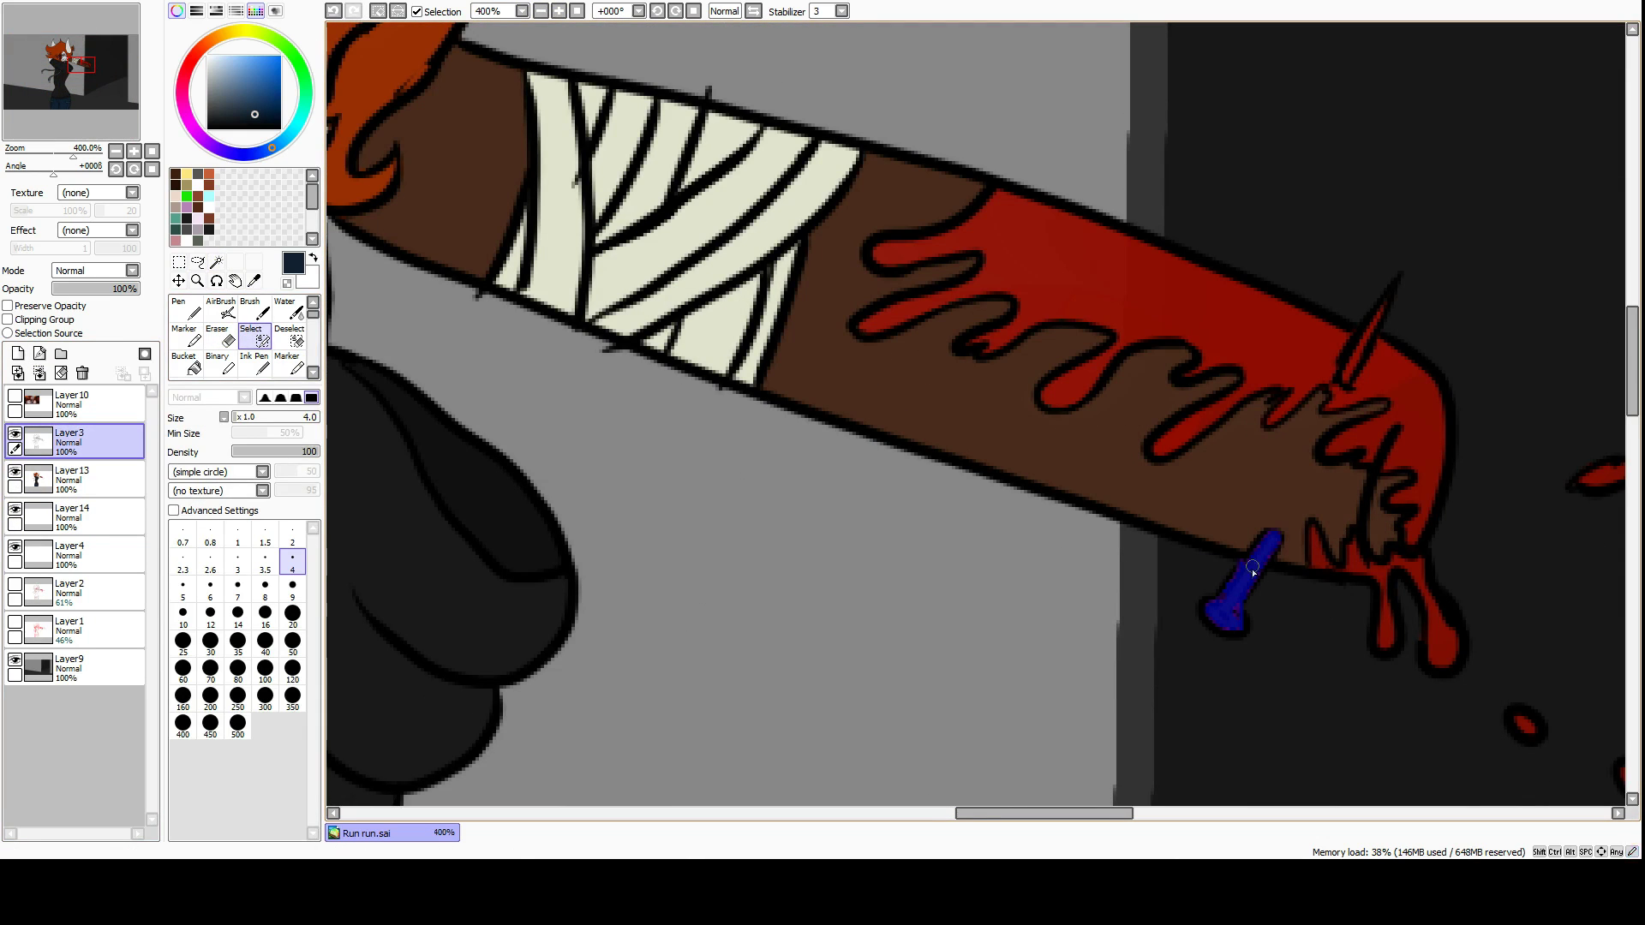
Fill the selected nail dark grey on Layer14, deselect, and merge Layer13 down into that layer.
key("ctrl+d")
key("ctrl+e")
key("e")
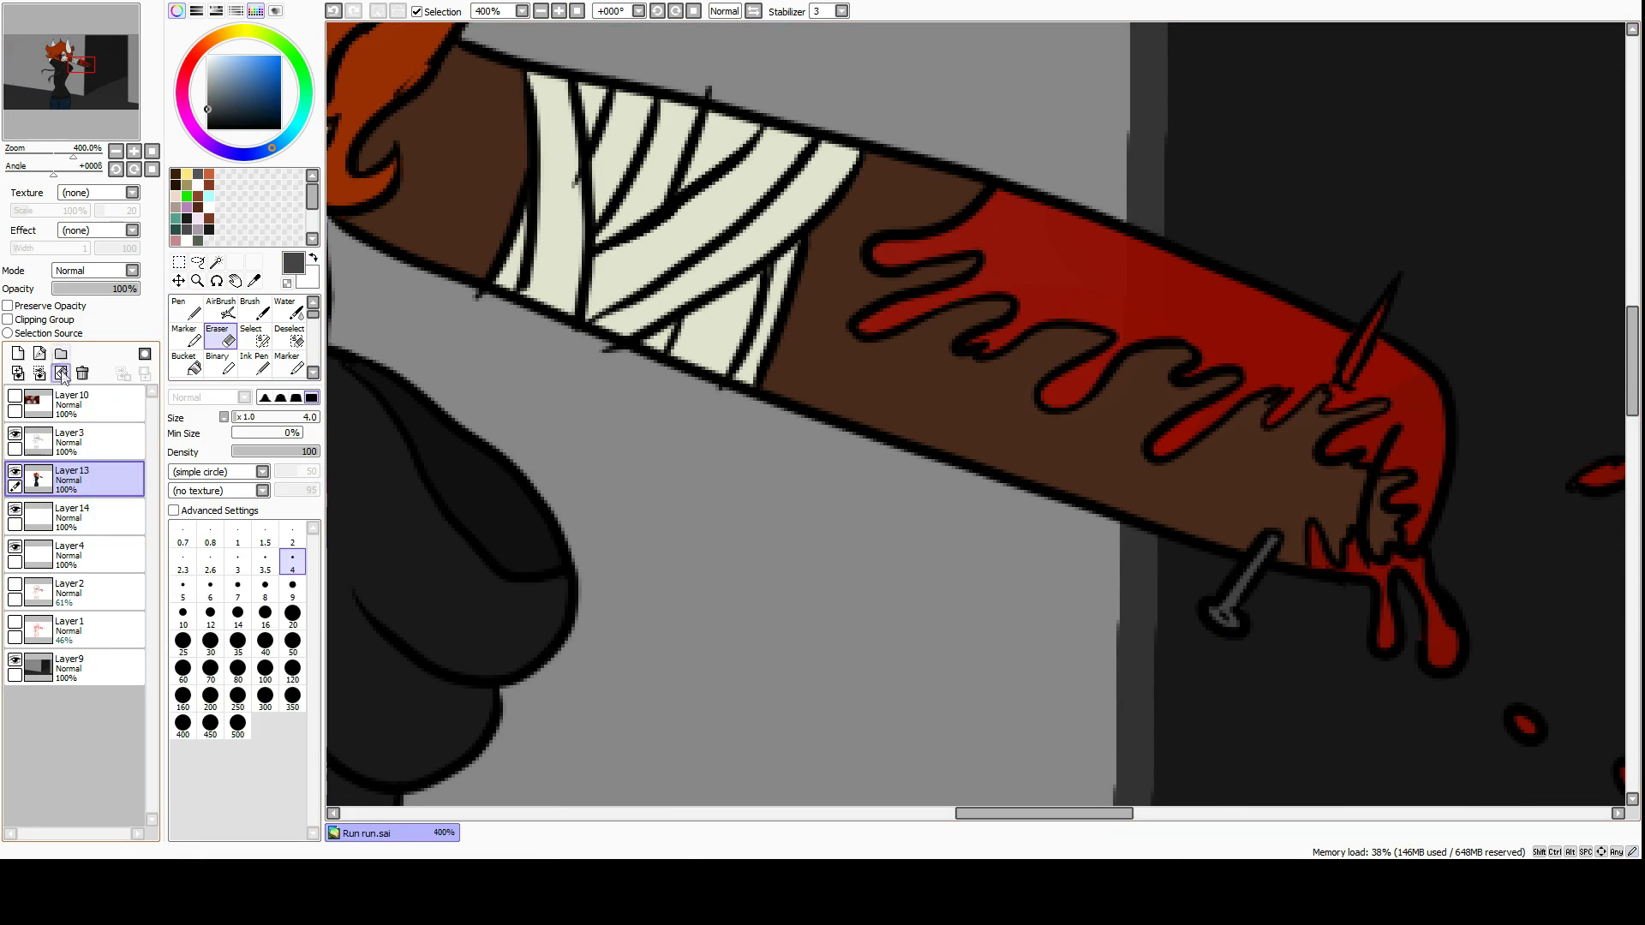
Paint dark red blood smears and a handprint on the walls and floor on a new layer above Layer9, at 44% opacity.
left_click(522, 12)
left_click(494, 80)
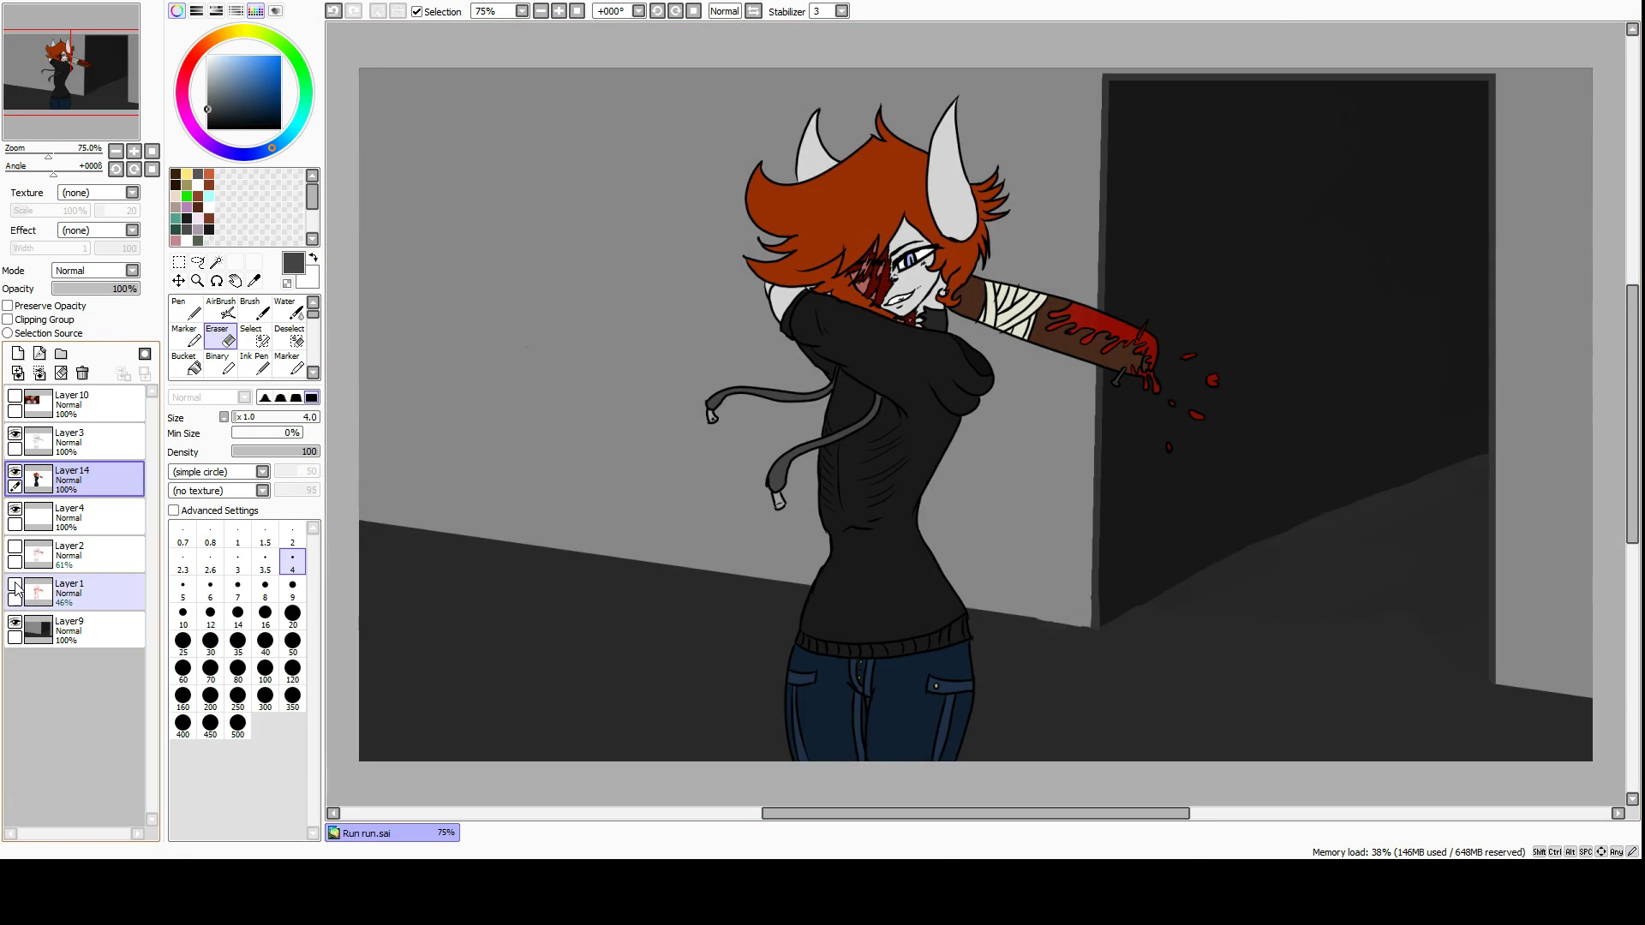
left_click(73, 631)
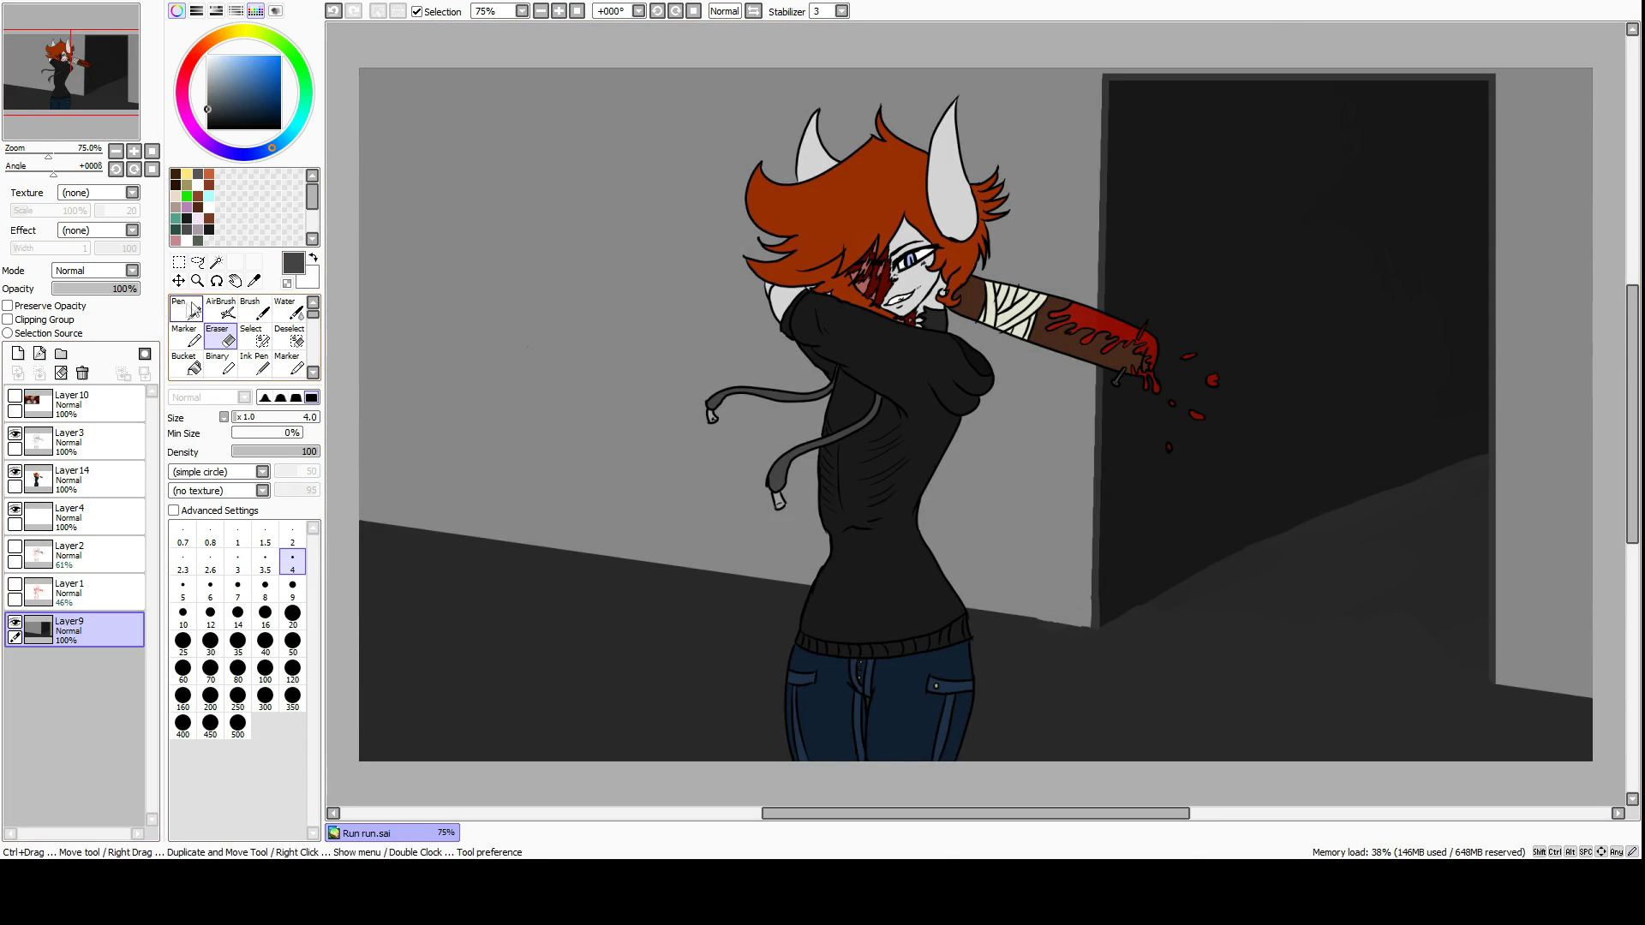
left_click(289, 310)
mouse_move(383, 182)
left_mouse_down()
mouse_move(372, 235)
mouse_move(402, 216)
mouse_move(383, 198)
mouse_move(371, 234)
mouse_move(391, 313)
left_mouse_up()
key("ctrl+z")
key("ctrl+shift+n")
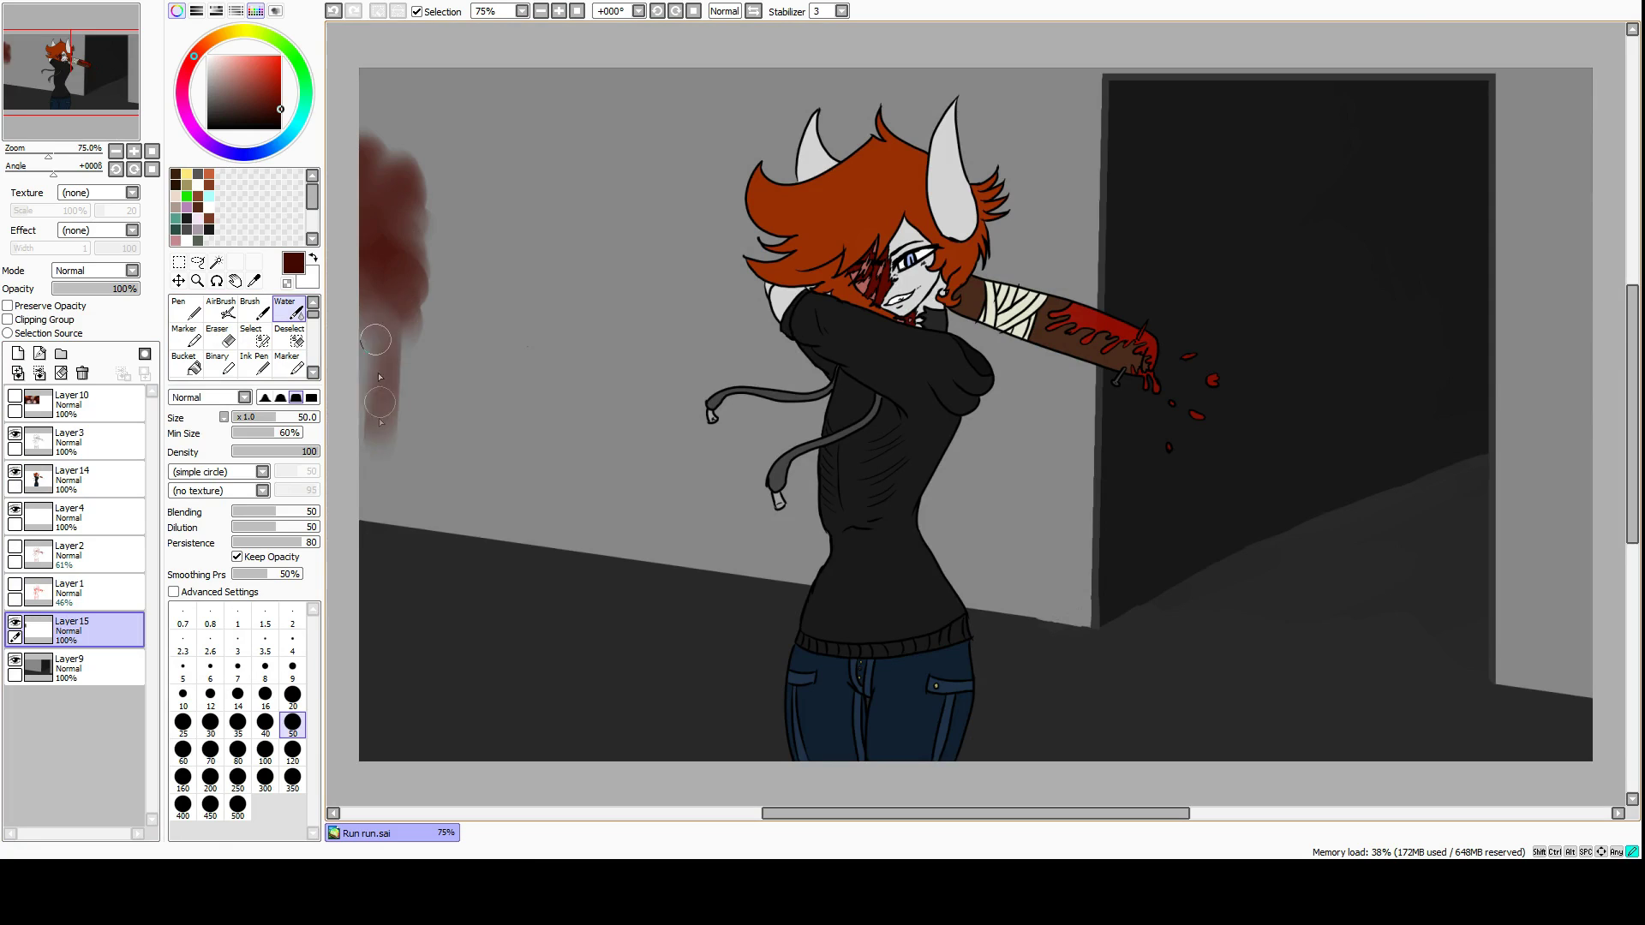
mouse_move(1290, 582)
left_mouse_down()
mouse_move(1378, 594)
mouse_move(1405, 562)
left_mouse_up()
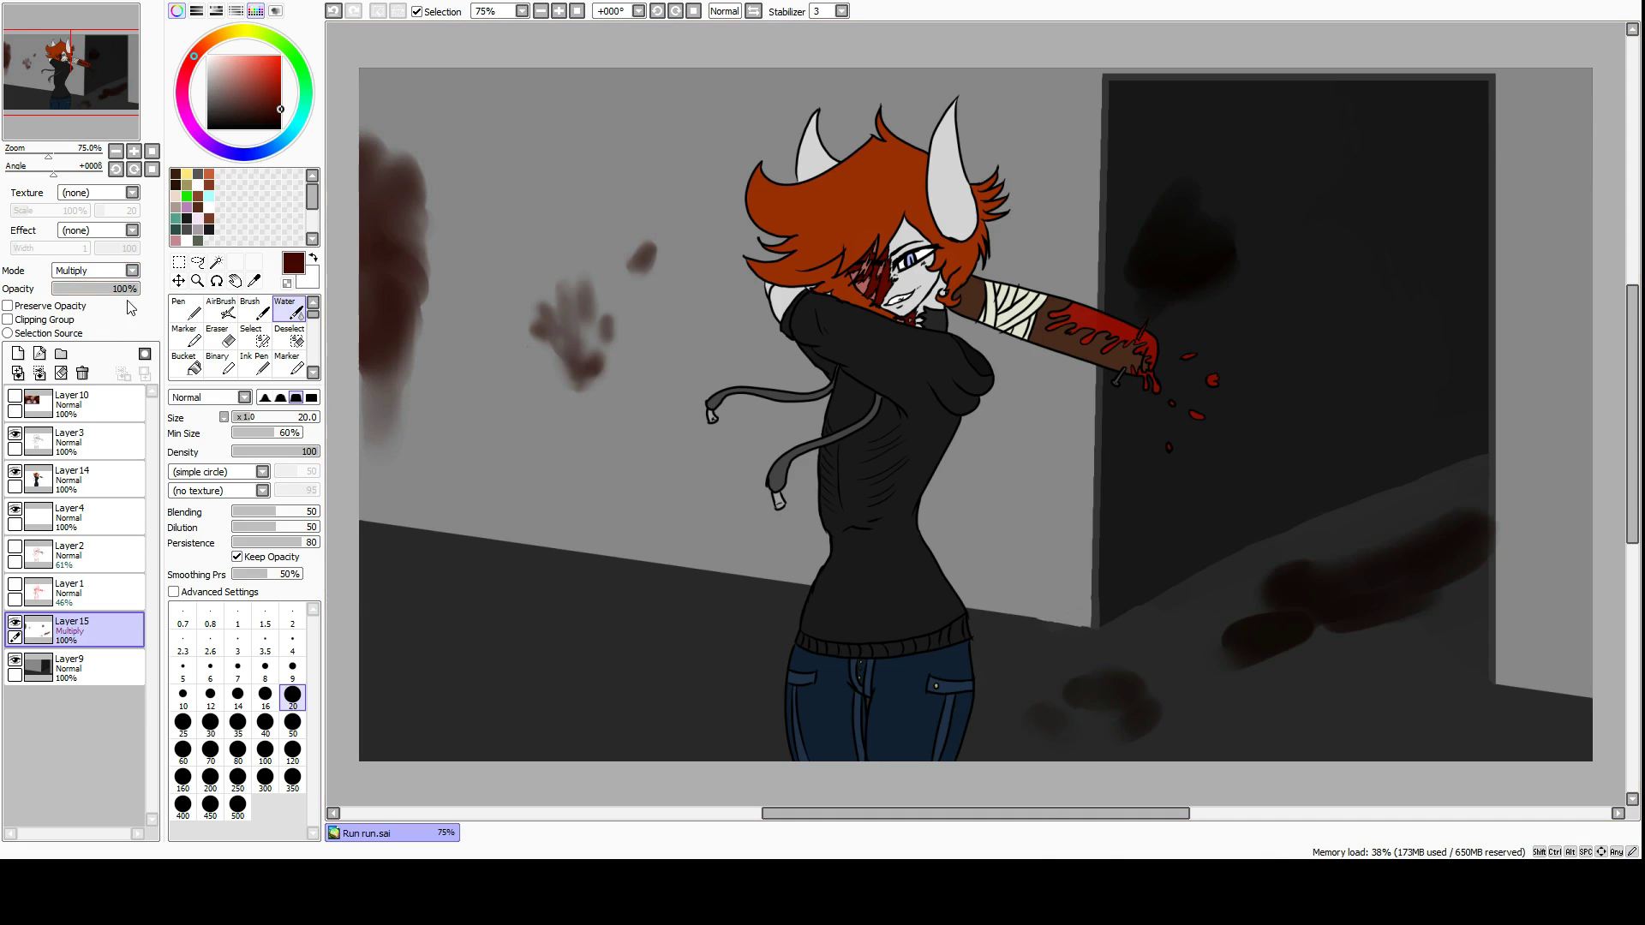
left_click_drag(110, 288, 72, 289)
Fill a new layer above the blood stains with very dark red and set it to Overlay at 24% opacity.
left_click(17, 353)
left_click(185, 364)
left_click(600, 214)
left_click(94, 269)
left_click(82, 334)
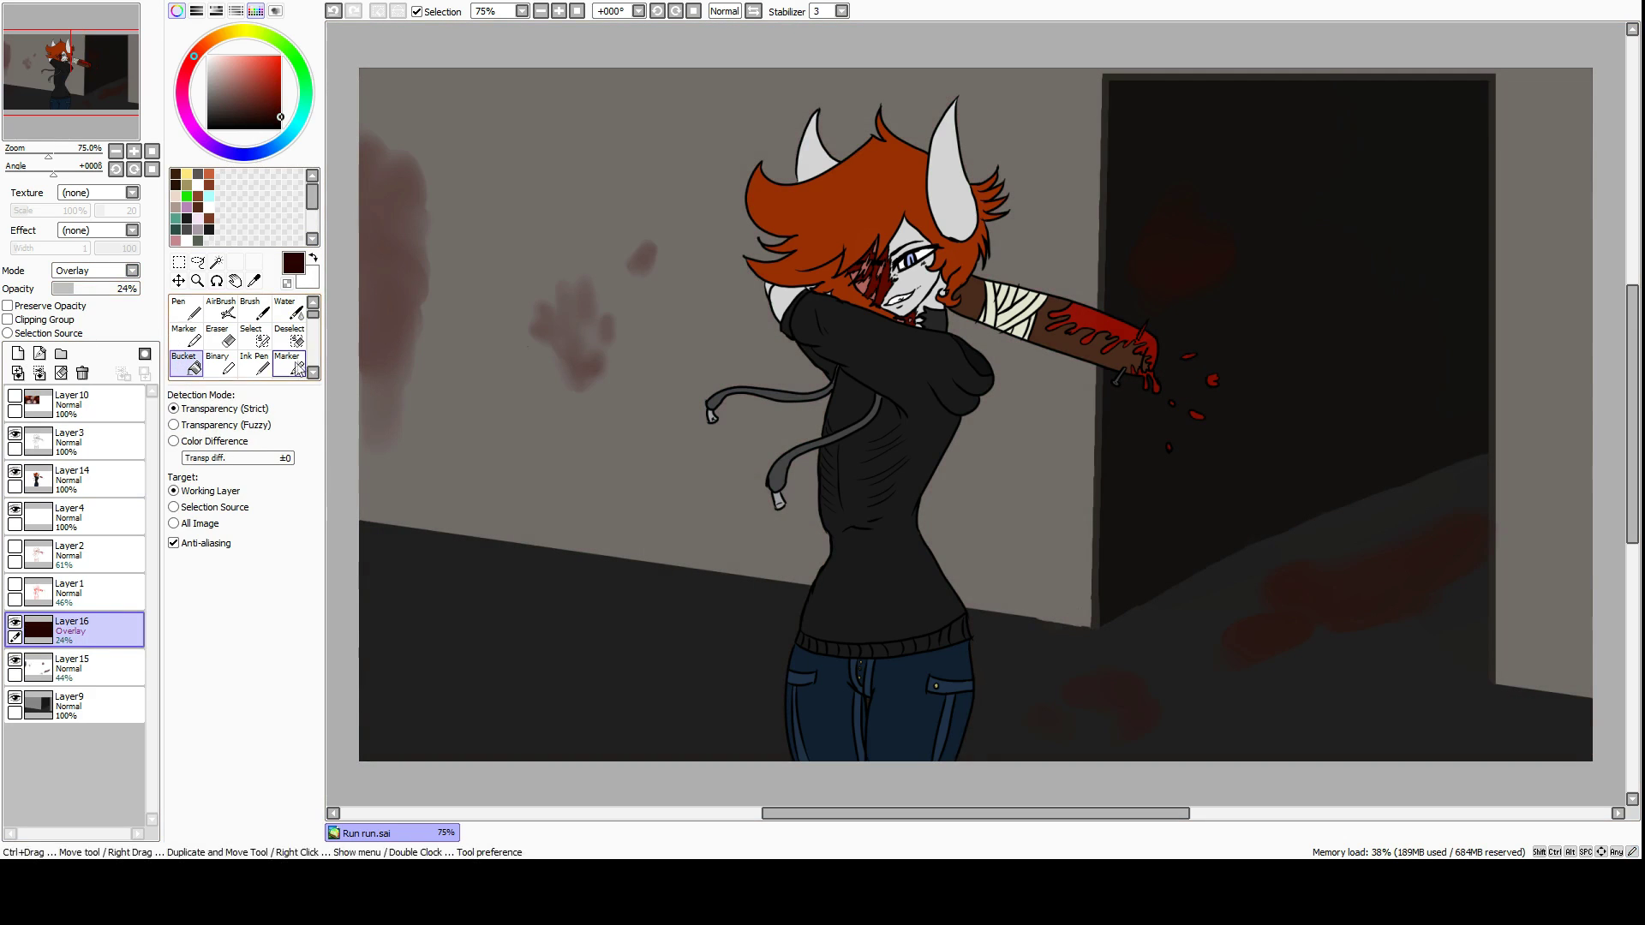
Paint black Marker shapes over the canvas corners and both sides on new Layer17, and move it to the top of the layer stack.
left_click(290, 364)
left_click(17, 353)
left_click_drag(402, 283, 477, 103)
left_click_drag(385, 480, 582, 753)
left_click_drag(1377, 687, 1456, 514)
mouse_move(1508, 52)
left_mouse_down()
mouse_move(1524, 171)
mouse_move(1413, 325)
mouse_move(1302, 531)
left_mouse_up()
left_click_drag(582, 274, 548, 616)
left_click_drag(1242, 325, 1216, 600)
left_click_drag(101, 635, 86, 403)
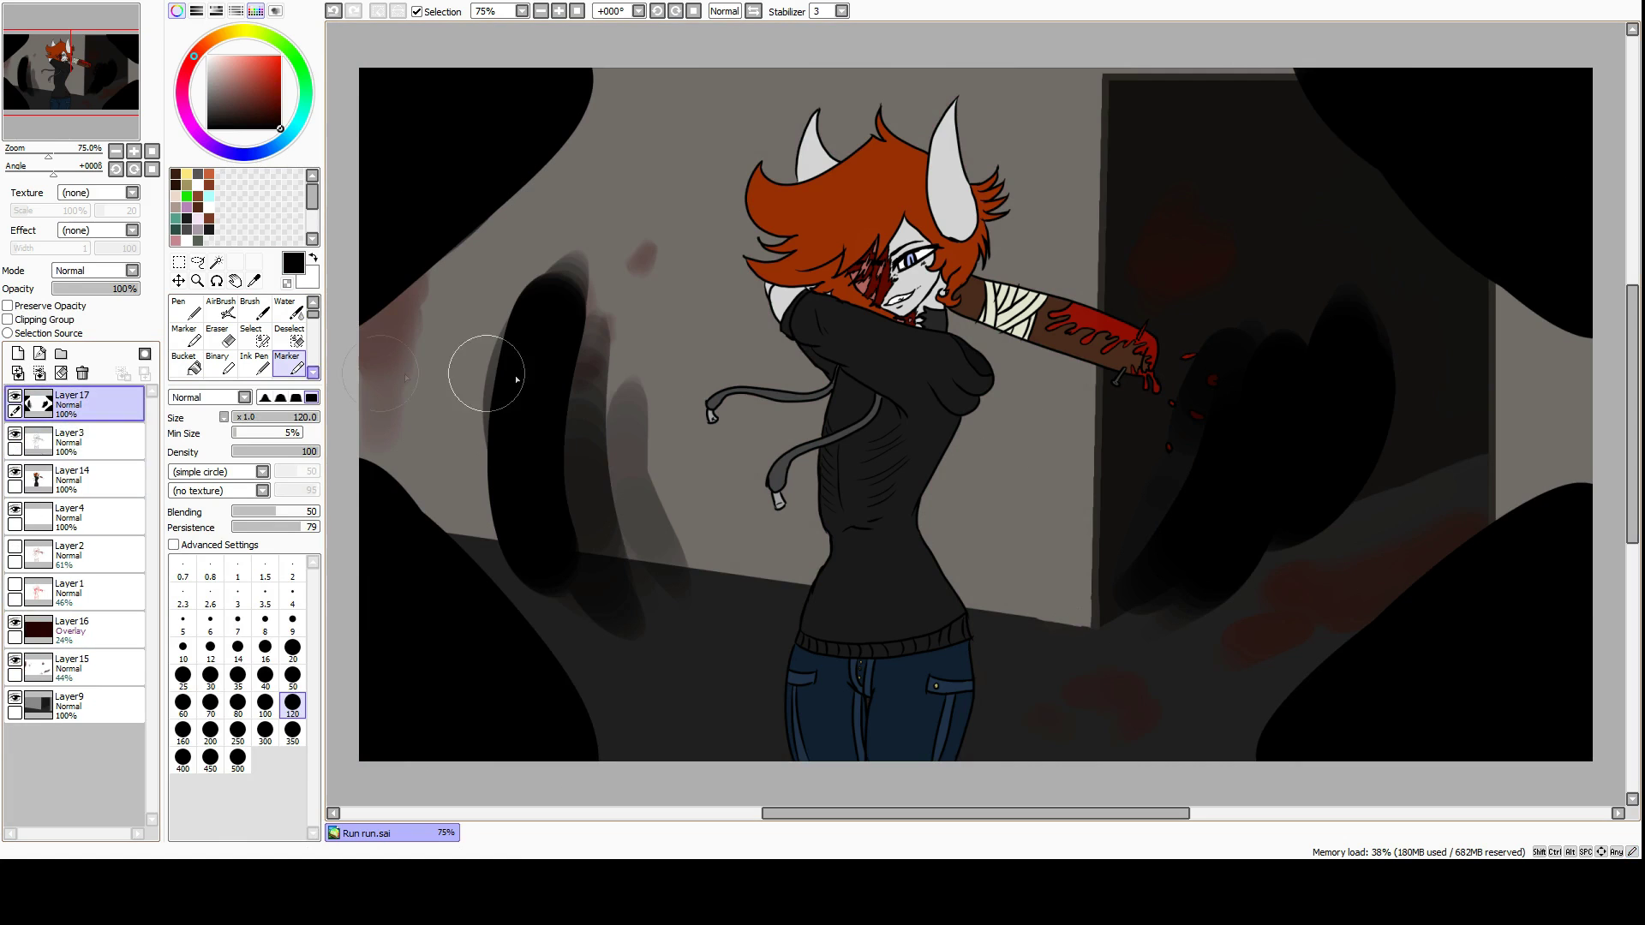
Extend the black areas, blend them into a soft vignette with the Water brush at size 350, and set Layer17 to Multiply.
left_click_drag(477, 368, 698, 221)
left_click(704, 125)
left_click(1103, 157)
left_click(1051, 710)
left_click(285, 308)
left_click(292, 733)
mouse_move(549, 532)
left_mouse_down()
mouse_move(538, 227)
mouse_move(702, 171)
mouse_move(1376, 184)
mouse_move(1046, 745)
mouse_move(1190, 368)
mouse_move(466, 734)
mouse_move(1515, 696)
left_mouse_up()
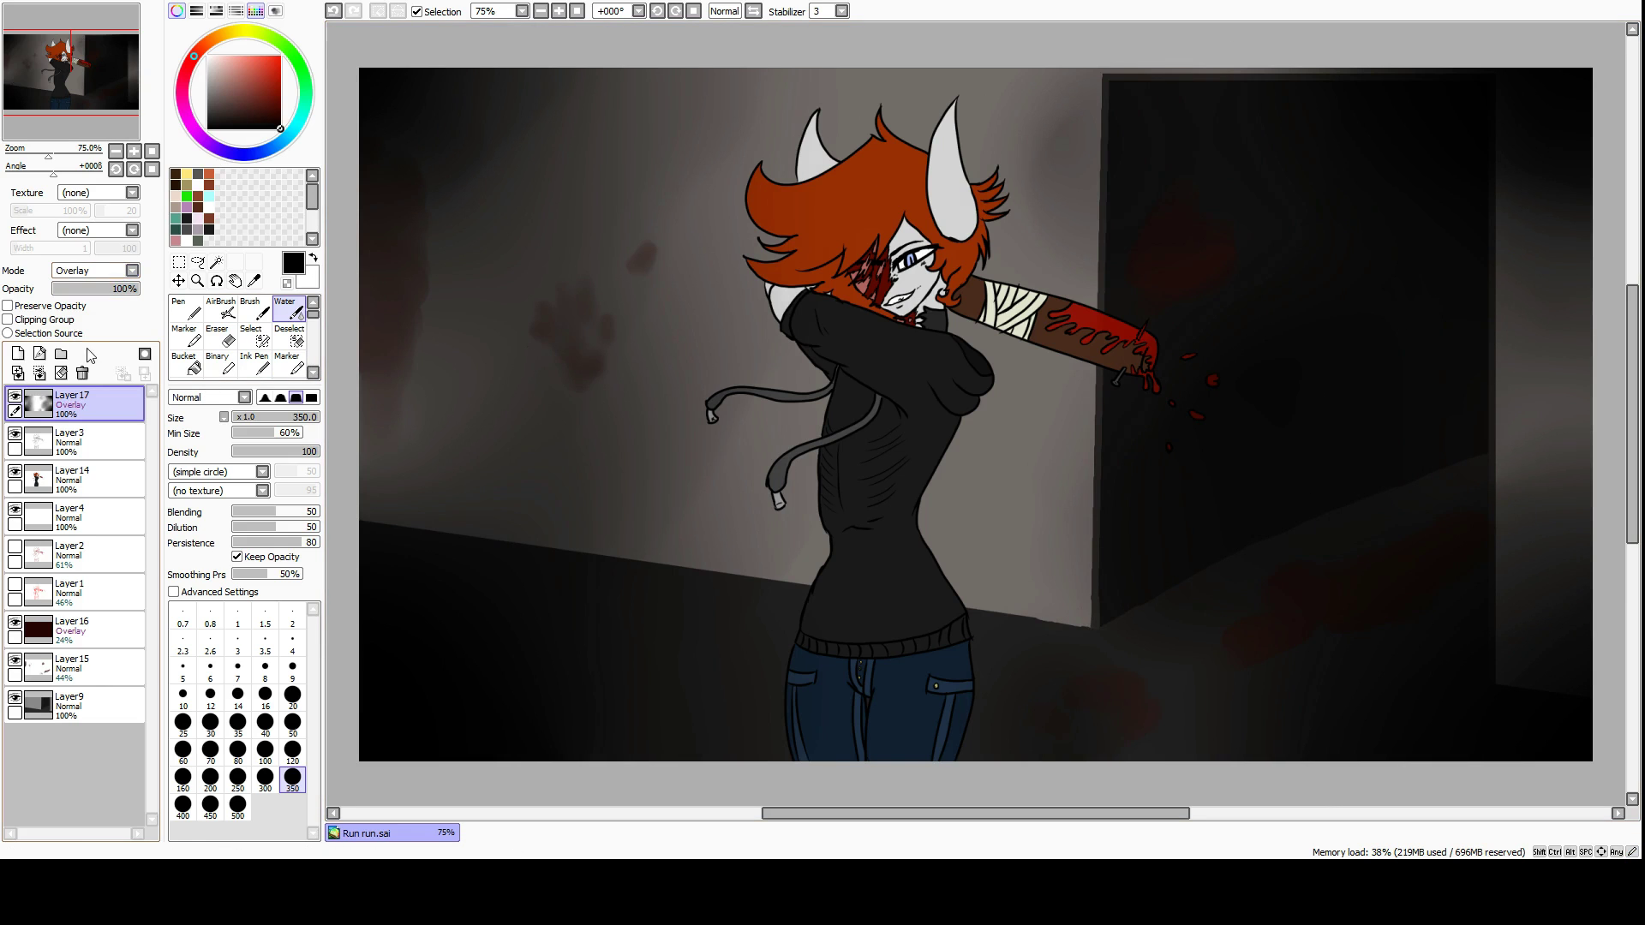
left_click(94, 270)
left_click(85, 293)
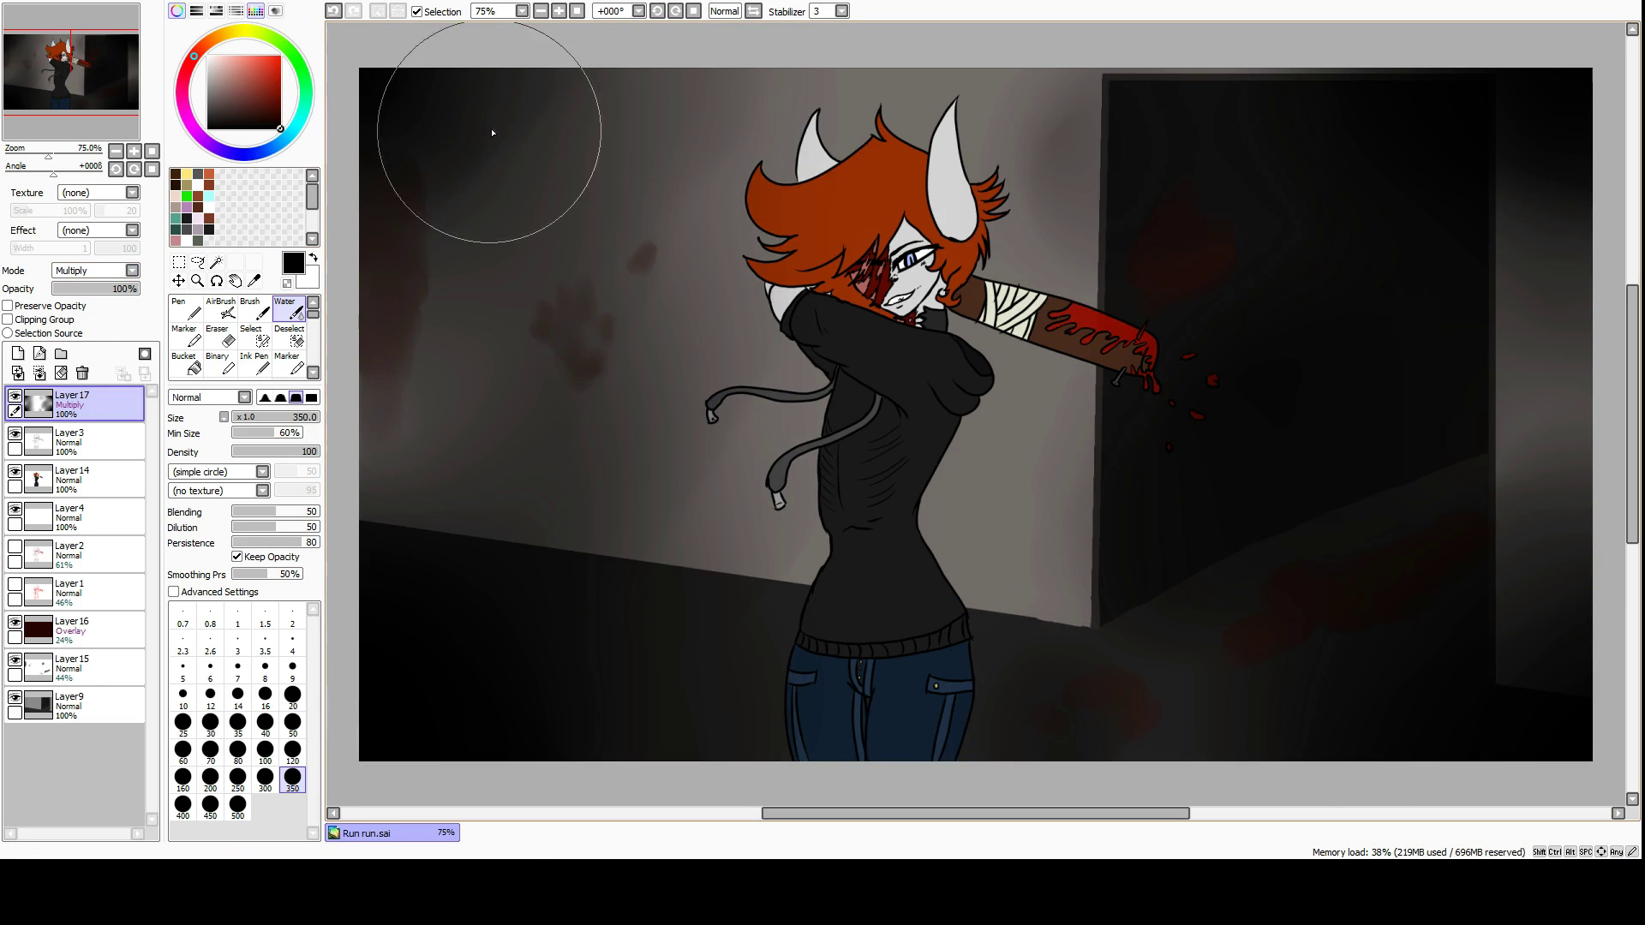
Shade the character and bat very dark red with the Marker on new Layer18 beneath Layer17, and blend it with the size 120 Water brush.
left_click(18, 353)
left_click(288, 364)
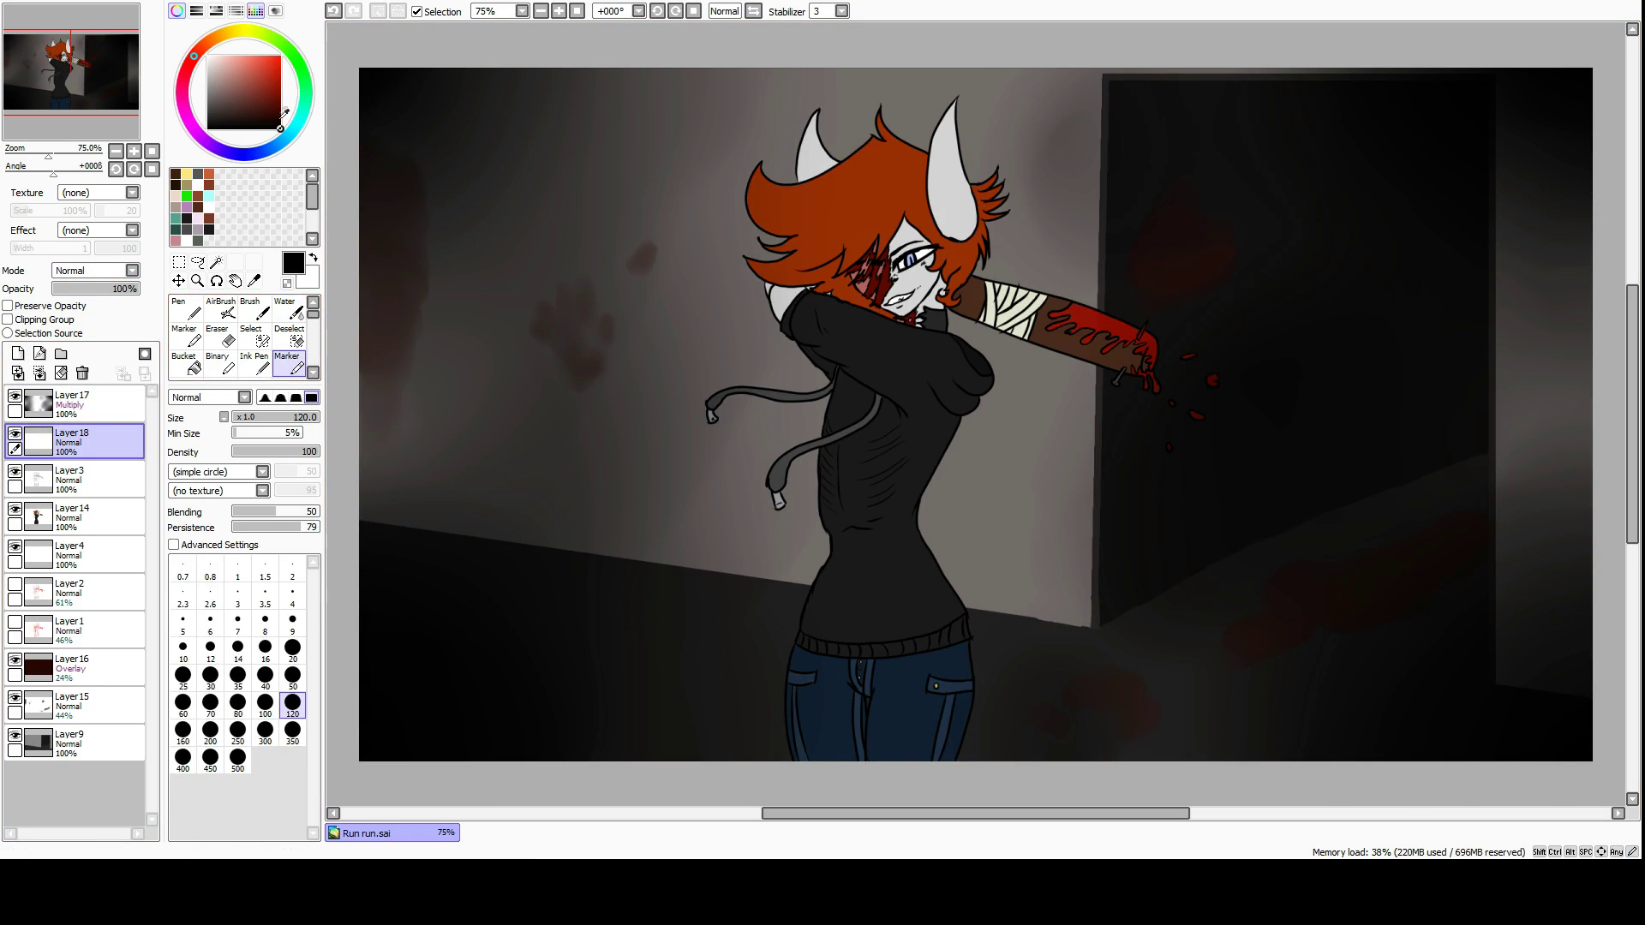
mouse_move(781, 249)
left_mouse_down()
mouse_move(876, 313)
mouse_move(884, 264)
left_mouse_up()
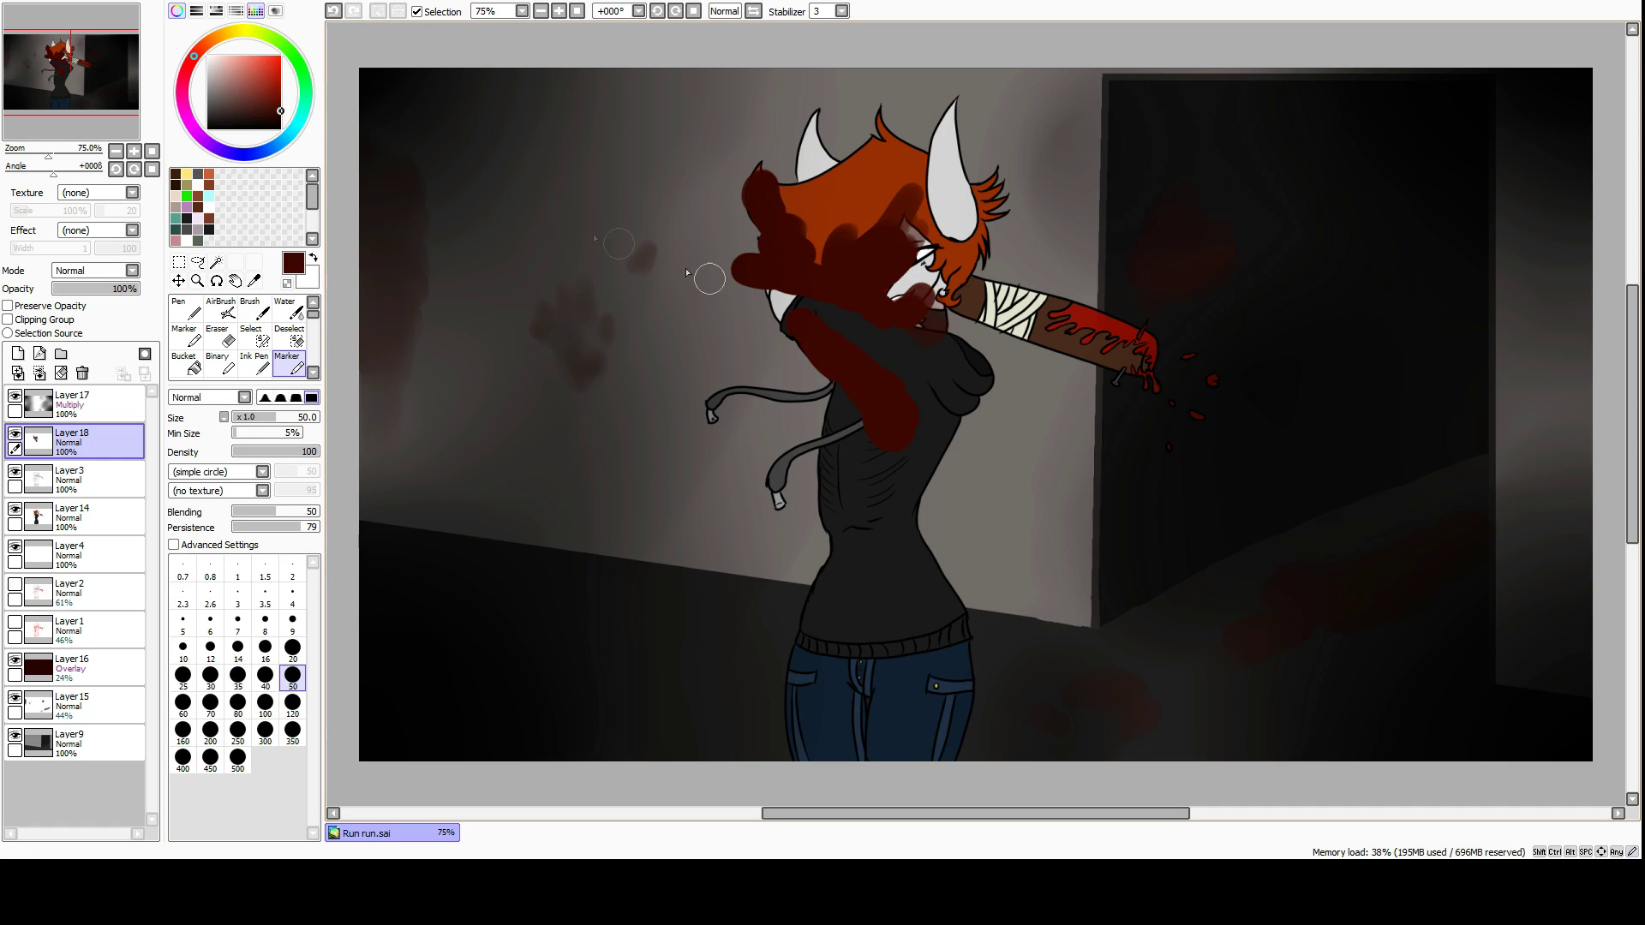
left_click(61, 373)
left_click_drag(745, 214, 891, 283)
mouse_move(805, 128)
left_mouse_down()
mouse_move(916, 317)
mouse_move(737, 398)
mouse_move(977, 368)
mouse_move(935, 180)
left_mouse_up()
mouse_move(943, 428)
left_mouse_down()
mouse_move(822, 599)
mouse_move(856, 754)
mouse_move(900, 676)
left_mouse_up()
left_click(285, 308)
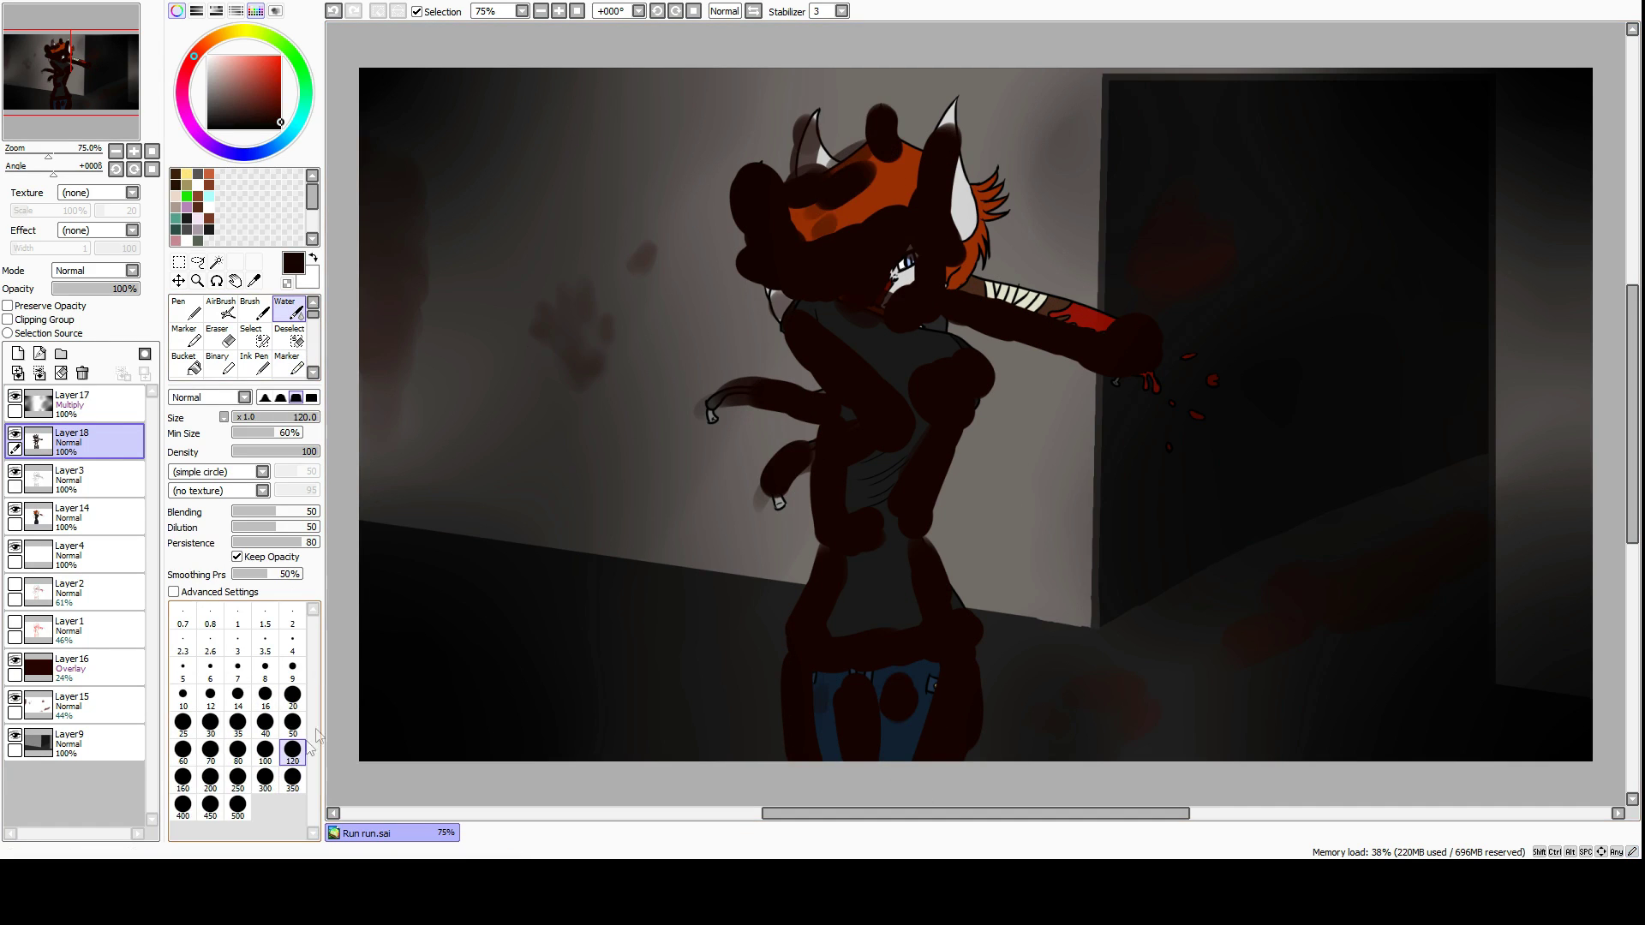
mouse_move(754, 189)
left_mouse_down()
mouse_move(908, 223)
mouse_move(1157, 343)
mouse_move(783, 560)
mouse_move(942, 643)
mouse_move(823, 754)
left_mouse_up()
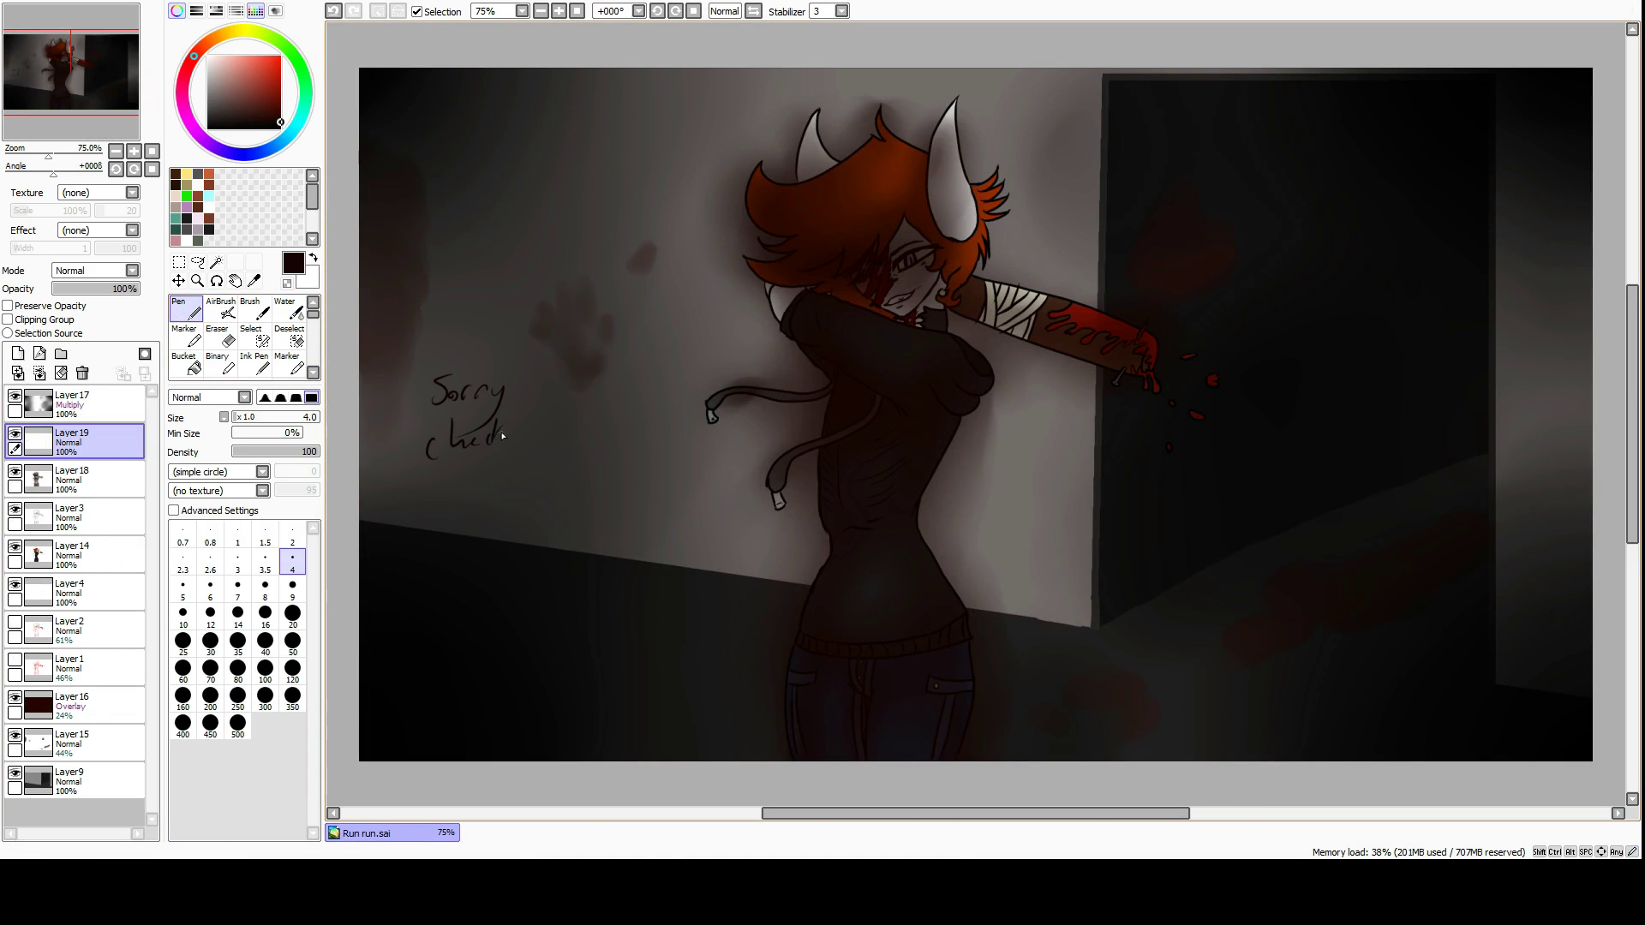
Clear the handwritten note from Layer19 and set Layer18 to Multiply at 76% opacity.
key("Delete")
left_click(86, 478)
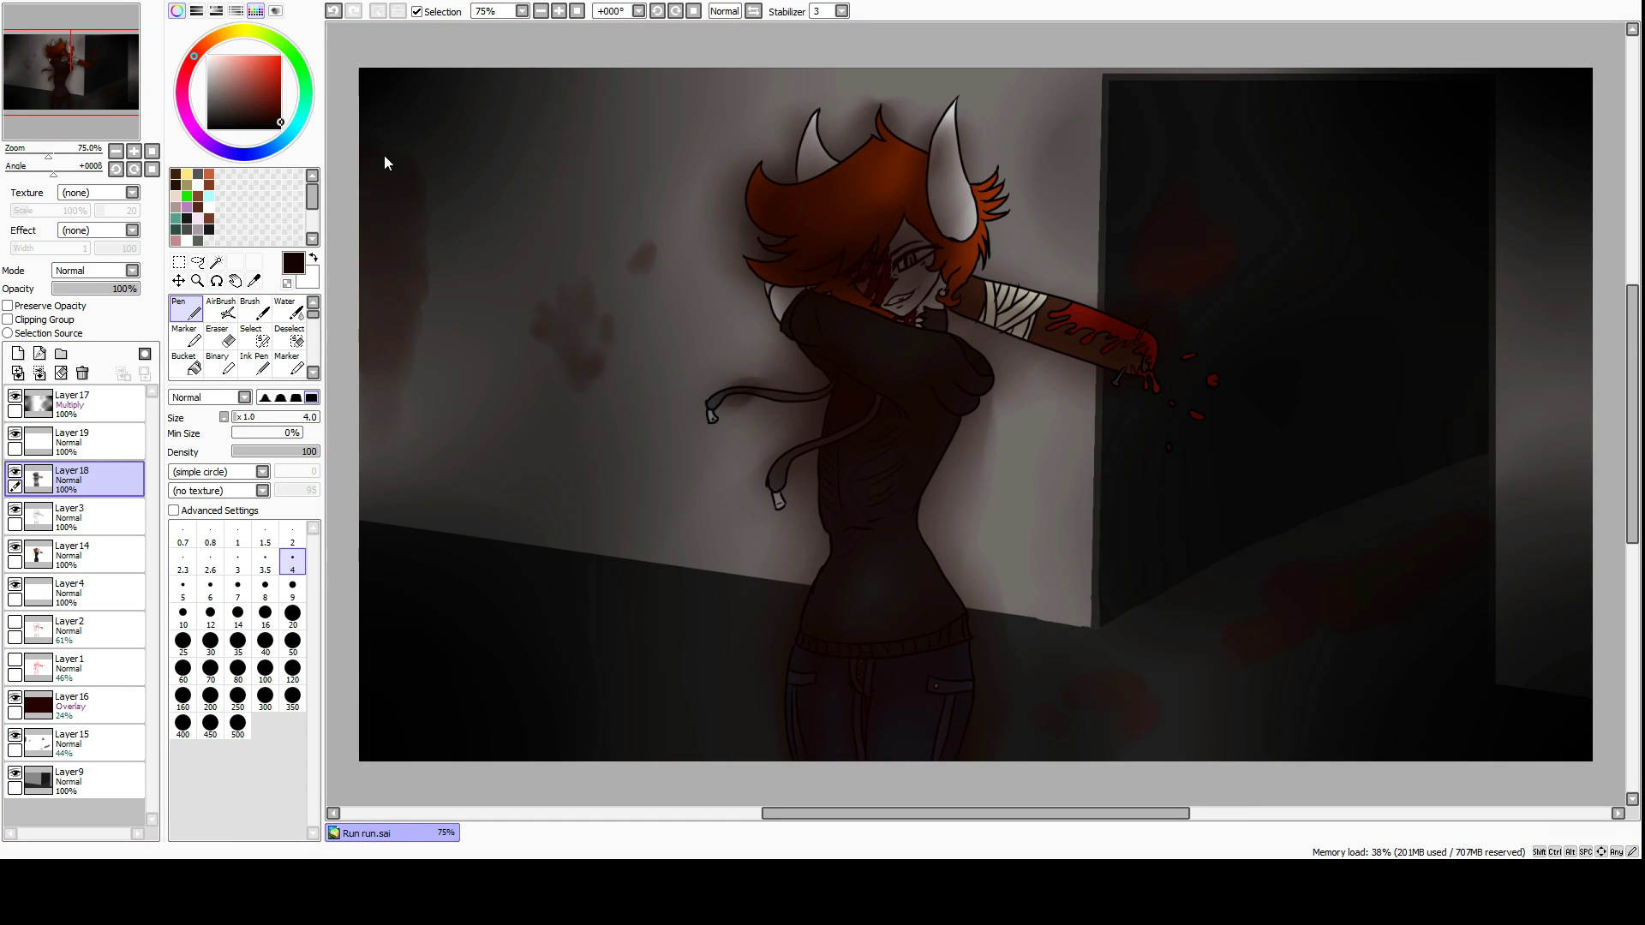
left_click(37, 632)
left_click(120, 289)
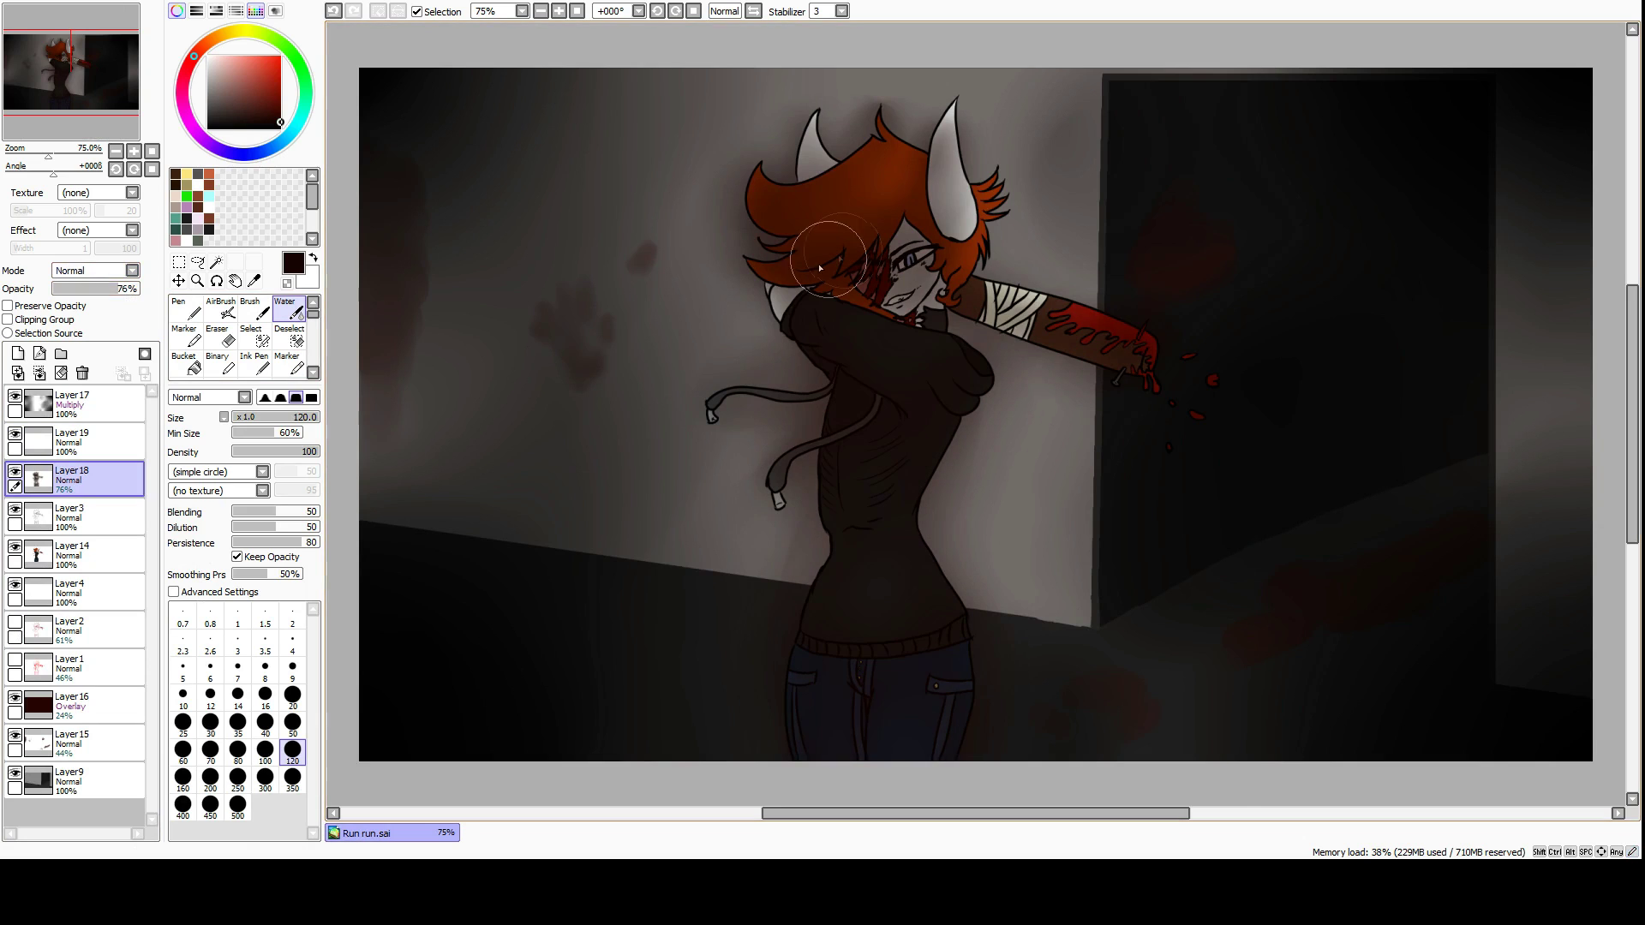
key("Down")
key("Down")
key("Up")
Set the blending mode of Layer19 to Luminosity.
left_click(72, 437)
key("Down")
key("Down")
key("Down")
key("Down")
key("Down")
key("Down")
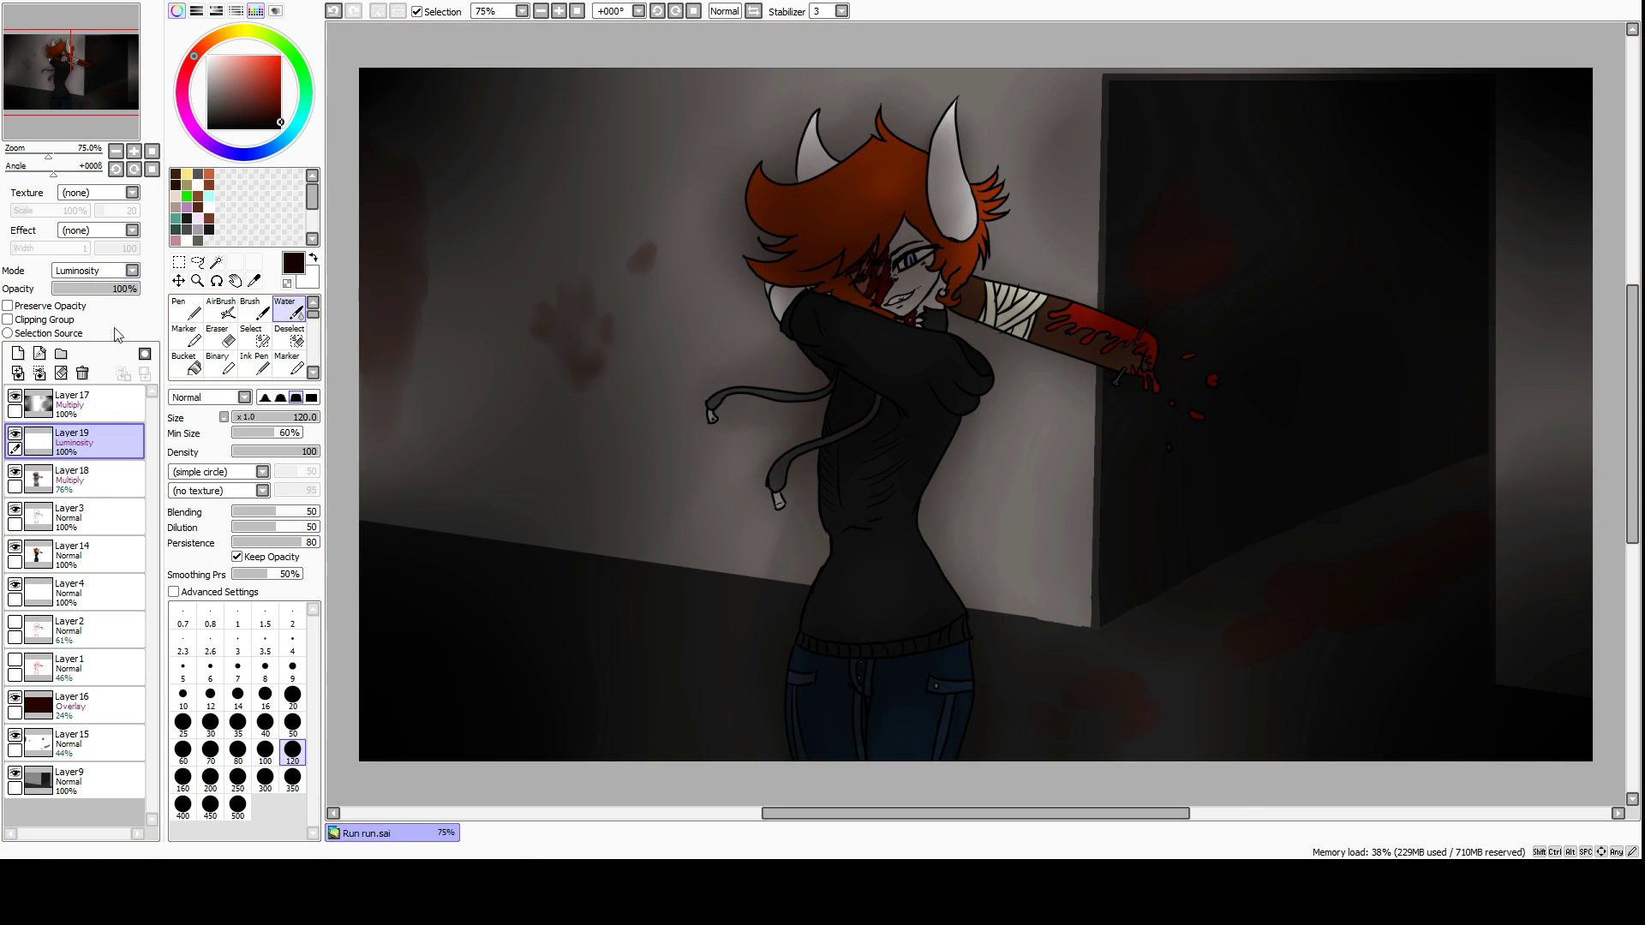
Paint pink highlights over the face, hair, horns, sleeves, bat and legs on Layer19 at size 50, and blend them with the size 120 Water brush.
left_click(236, 56)
left_click_drag(908, 291, 943, 154)
key("ctrl+z")
left_click(292, 722)
mouse_move(908, 282)
left_mouse_down()
mouse_move(850, 199)
mouse_move(1113, 343)
mouse_move(934, 617)
mouse_move(835, 462)
mouse_move(913, 259)
left_mouse_up()
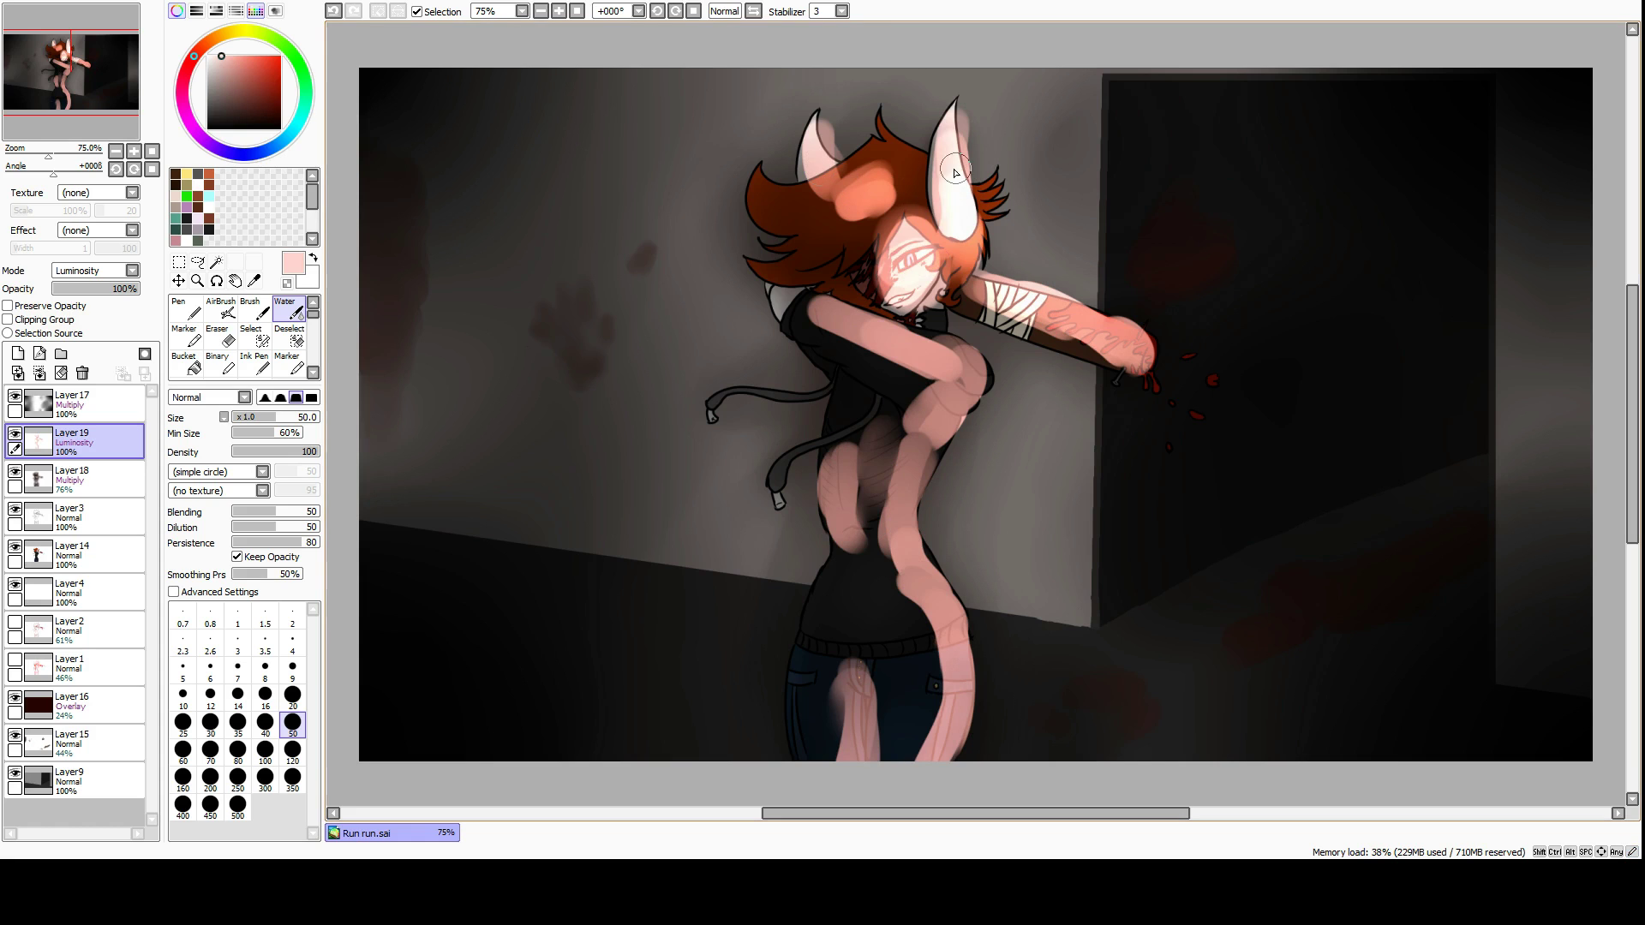
left_click(292, 749)
mouse_move(840, 651)
left_mouse_down()
mouse_move(968, 778)
mouse_move(898, 459)
mouse_move(894, 475)
mouse_move(813, 319)
mouse_move(917, 142)
mouse_move(983, 431)
left_mouse_up()
Erase parts of the pink highlight along the torso on Layer19 and blend the hoodie and trouser highlights with the Water brush.
key("e")
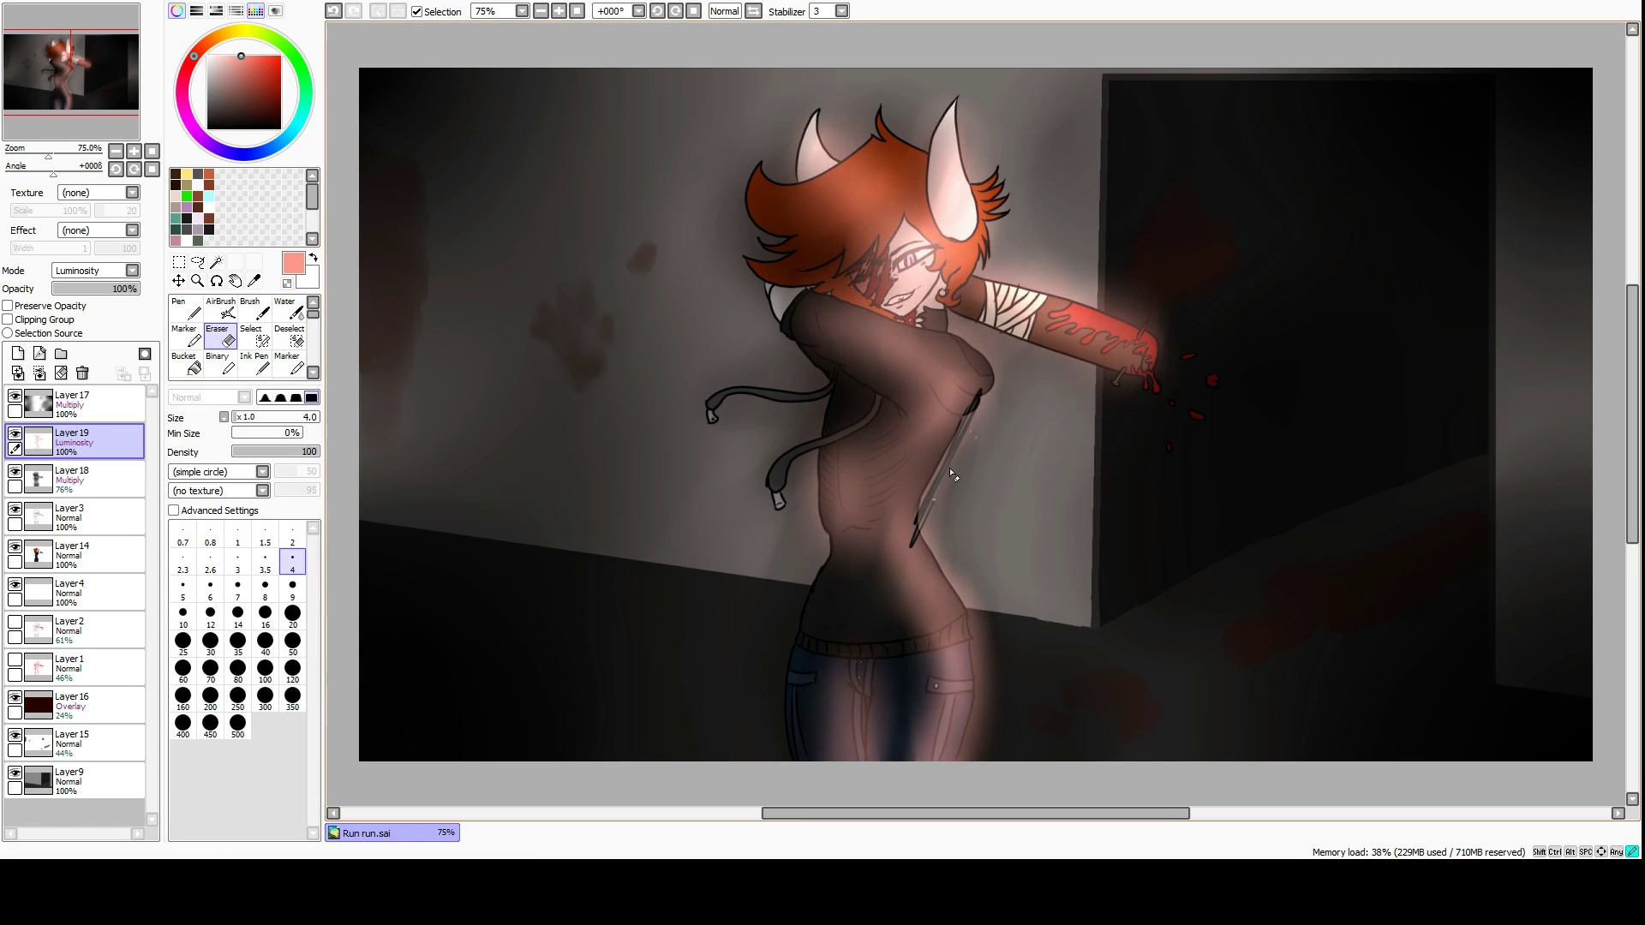
mouse_move(816, 524)
left_mouse_down()
mouse_move(951, 703)
mouse_move(1114, 342)
mouse_move(925, 429)
left_mouse_up()
key("w")
mouse_move(850, 547)
left_mouse_down()
mouse_move(1017, 605)
mouse_move(1114, 334)
mouse_move(857, 137)
mouse_move(985, 334)
mouse_move(1000, 426)
mouse_move(951, 711)
mouse_move(856, 754)
left_mouse_up()
Try another blending mode on Layer19 and return it to Luminosity.
left_click(132, 270)
left_click(130, 317)
left_click(131, 270)
left_click(130, 328)
Erase diagonal streaks through the highlights across the whole figure on Layer19 and blend them smooth with the size 120 Water brush.
key("e")
key("w")
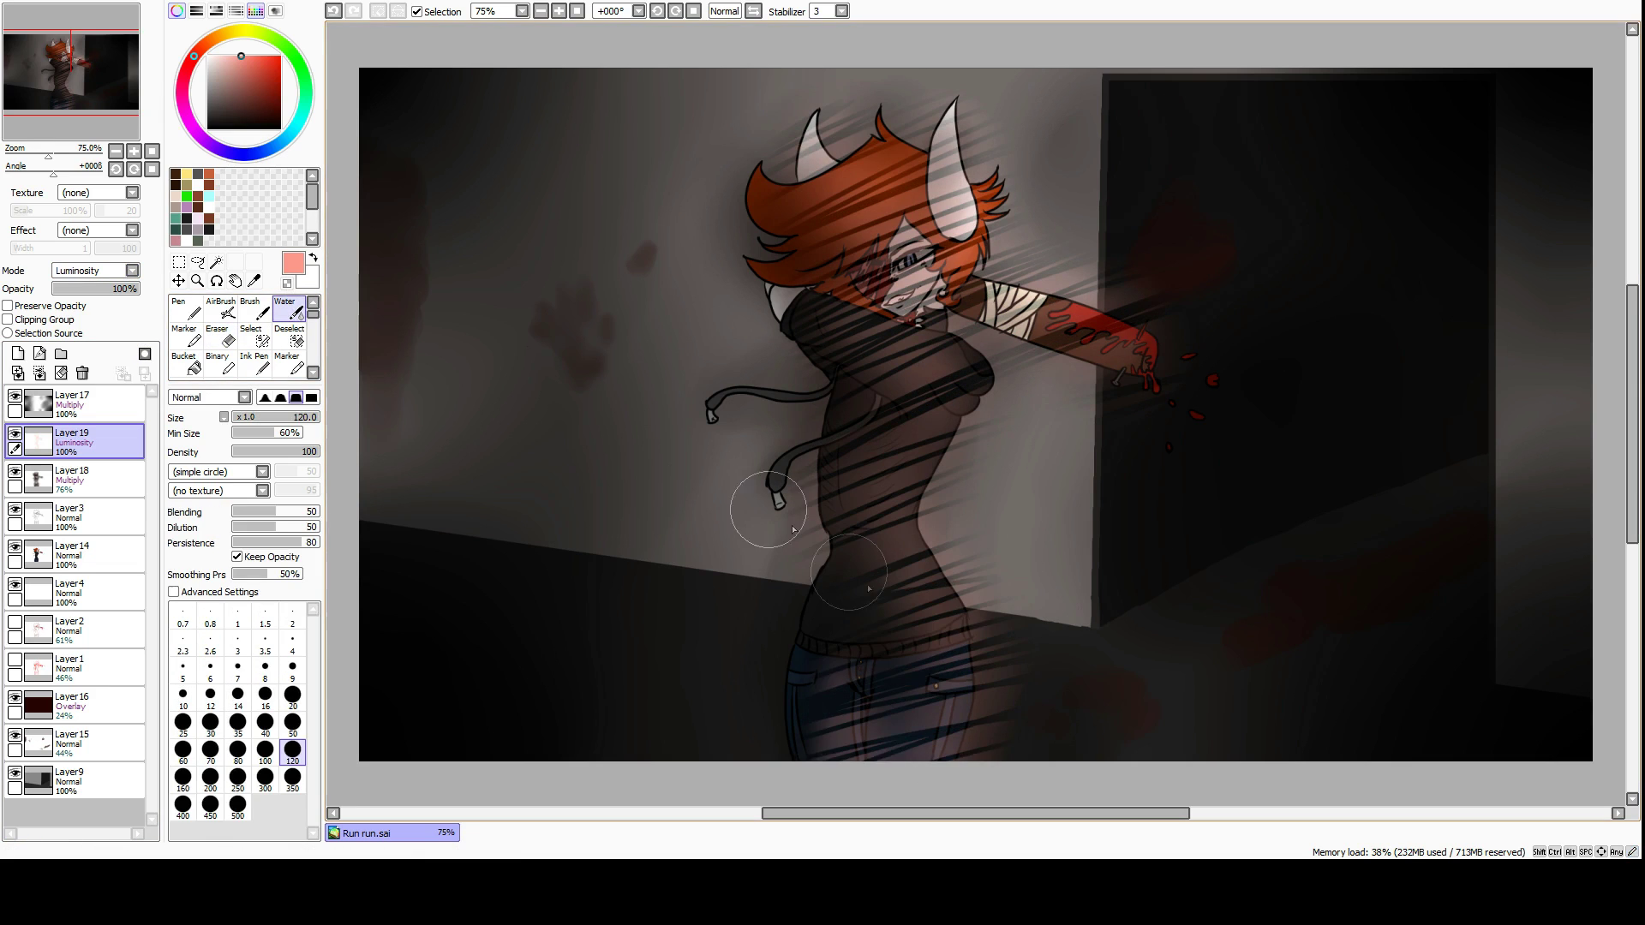
mouse_move(753, 496)
left_mouse_down()
mouse_move(958, 496)
mouse_move(920, 542)
mouse_move(1141, 285)
mouse_move(911, 248)
mouse_move(905, 96)
left_mouse_up()
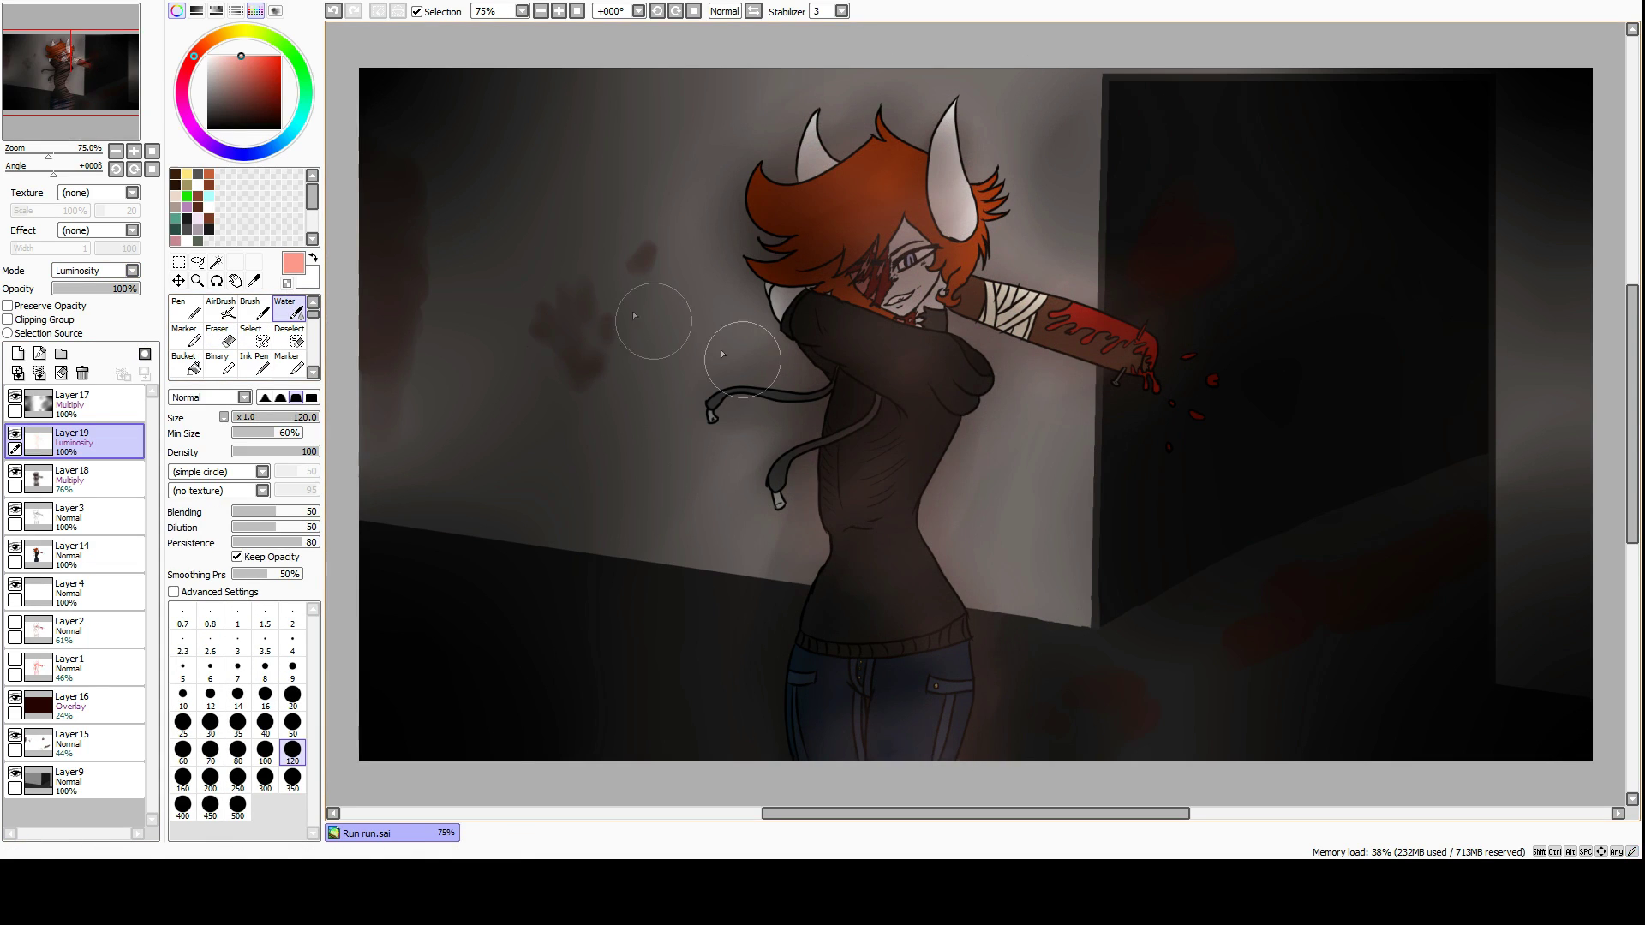
Erase the pink glow spilling outside the character and bat outlines on Layer19 with a size 9 Eraser, and switch back to the Water brush.
key("e")
left_click_drag(968, 754, 996, 630)
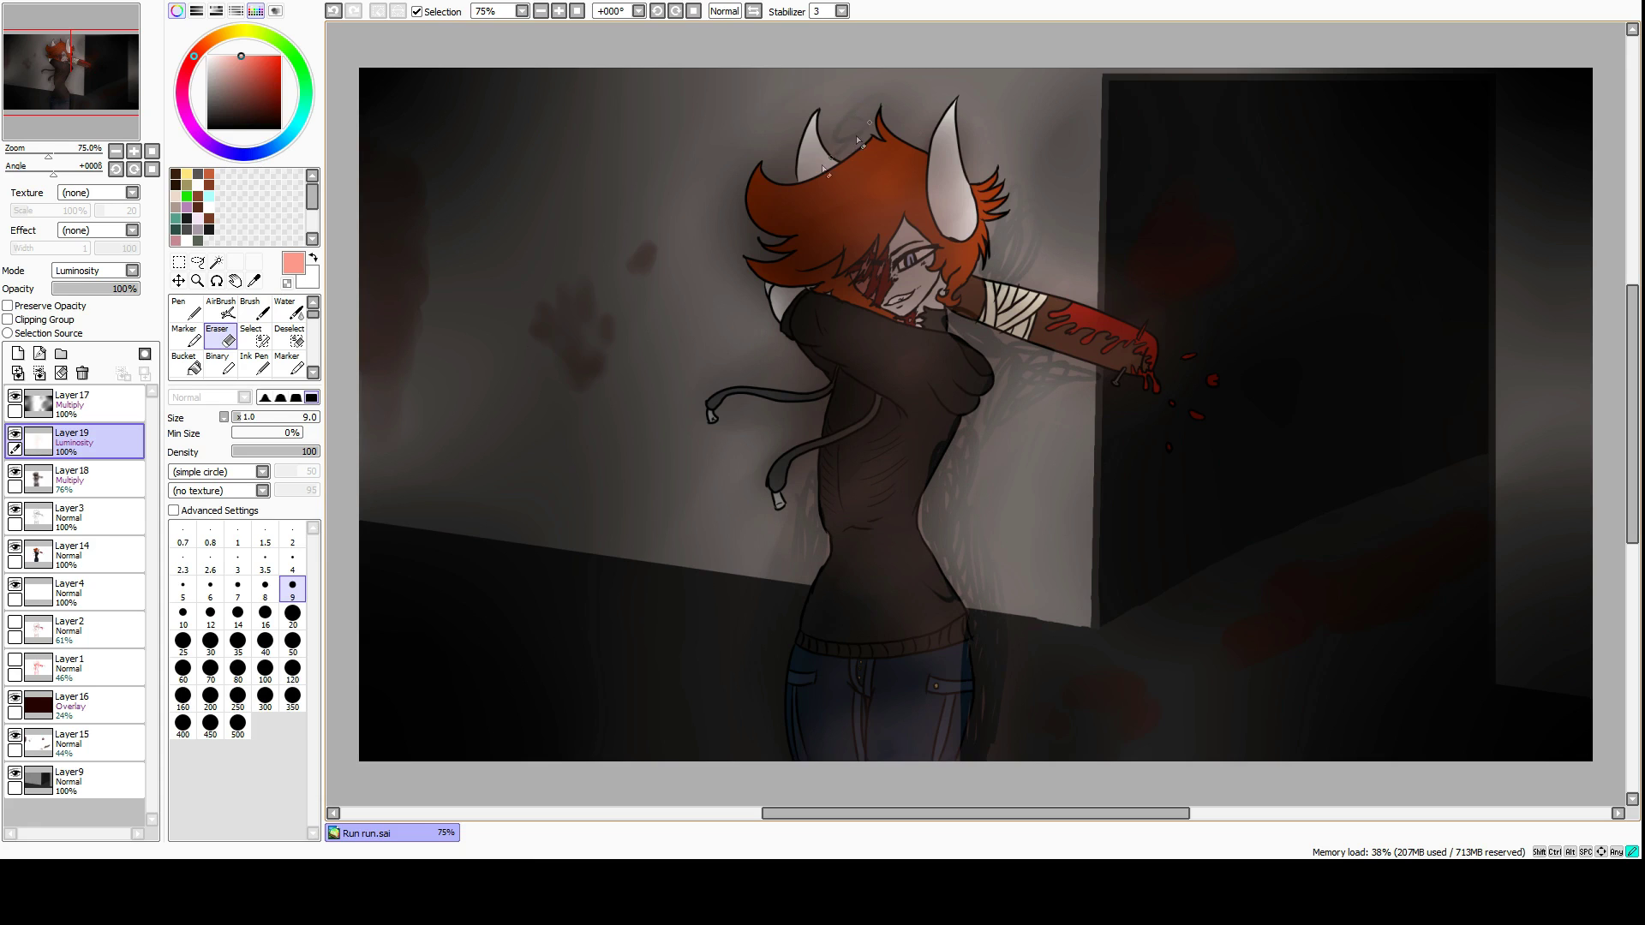
left_click_drag(1169, 319, 1093, 287)
key("w")
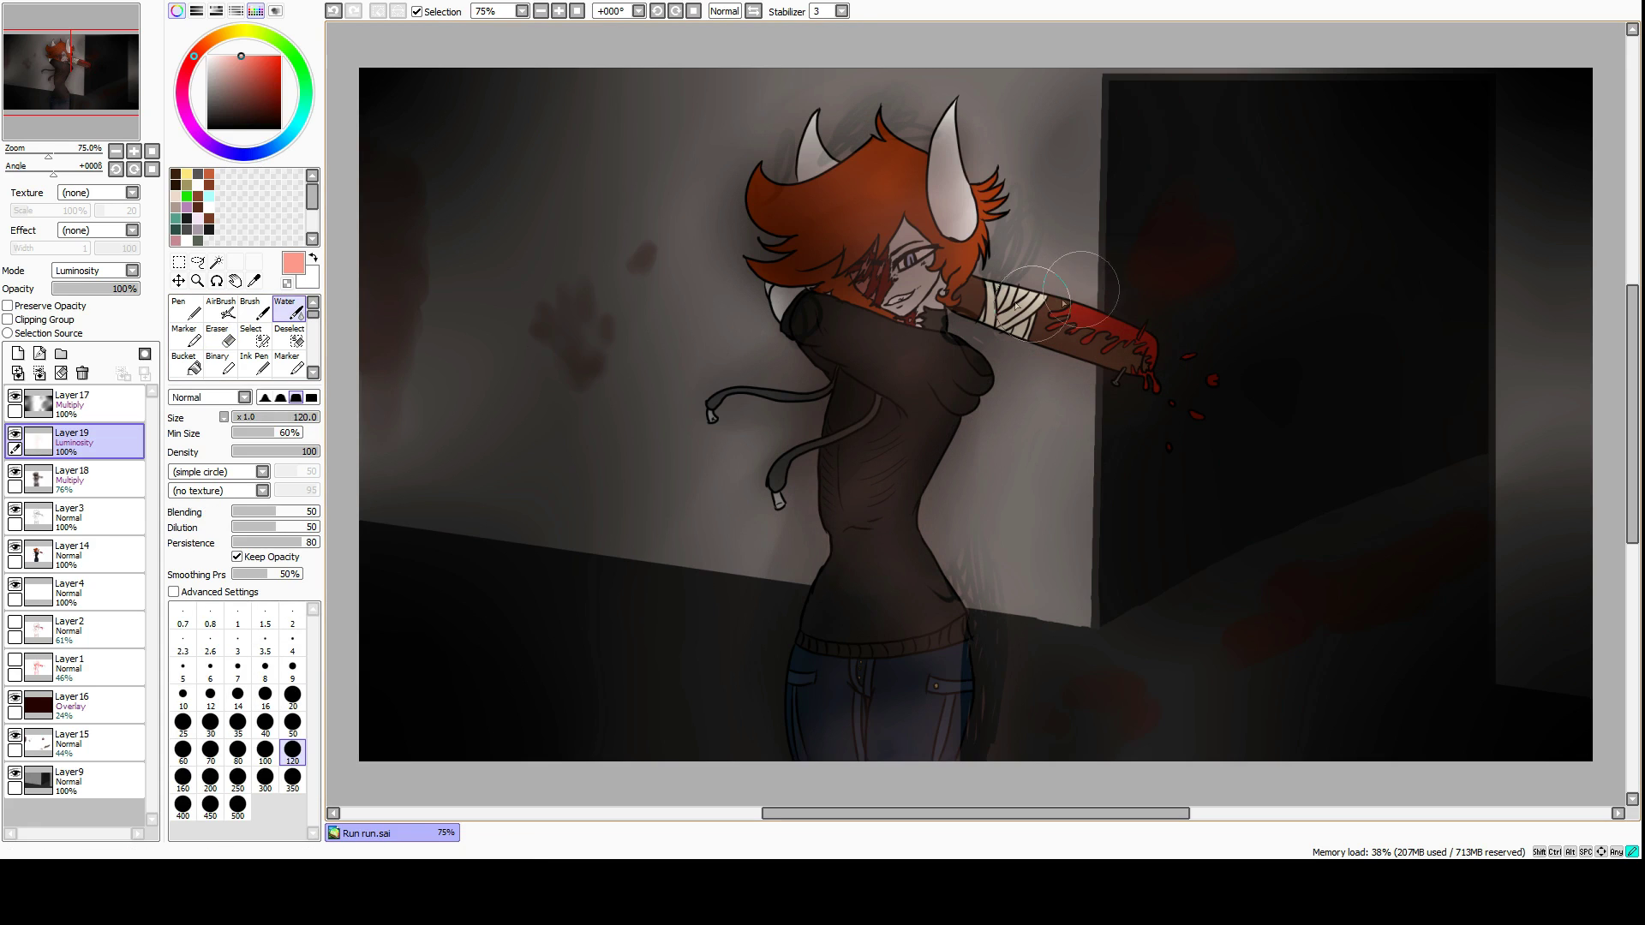
Paint pink highlights on both thighs and the hip of Layer19 with the size 50 Marker, and blend them with the Water brush.
key("m")
left_click_drag(902, 681, 902, 730)
left_click_drag(839, 685, 836, 727)
left_click_drag(913, 561, 929, 615)
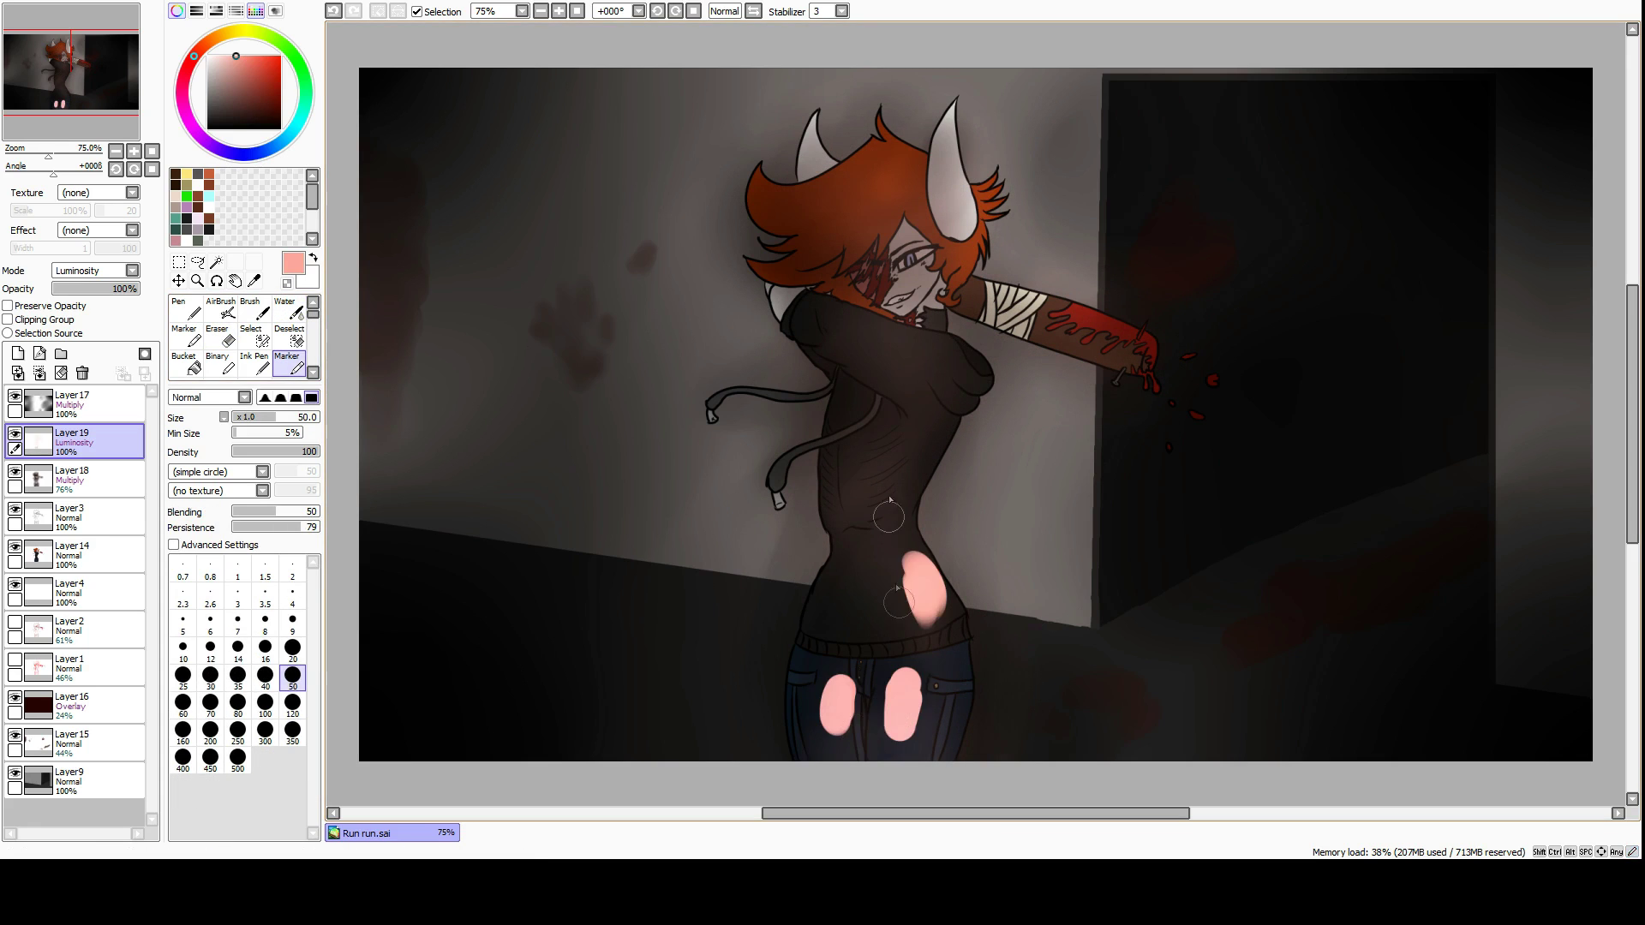
key("w")
mouse_move(913, 343)
left_mouse_down()
mouse_move(900, 703)
mouse_move(983, 641)
left_mouse_up()
Erase diagonal streaks through the figure's highlights on Layer19 with the size 9 Eraser and smooth them with the size 120 Water brush.
key("e")
left_click_drag(985, 283, 823, 480)
left_click_drag(968, 514, 814, 736)
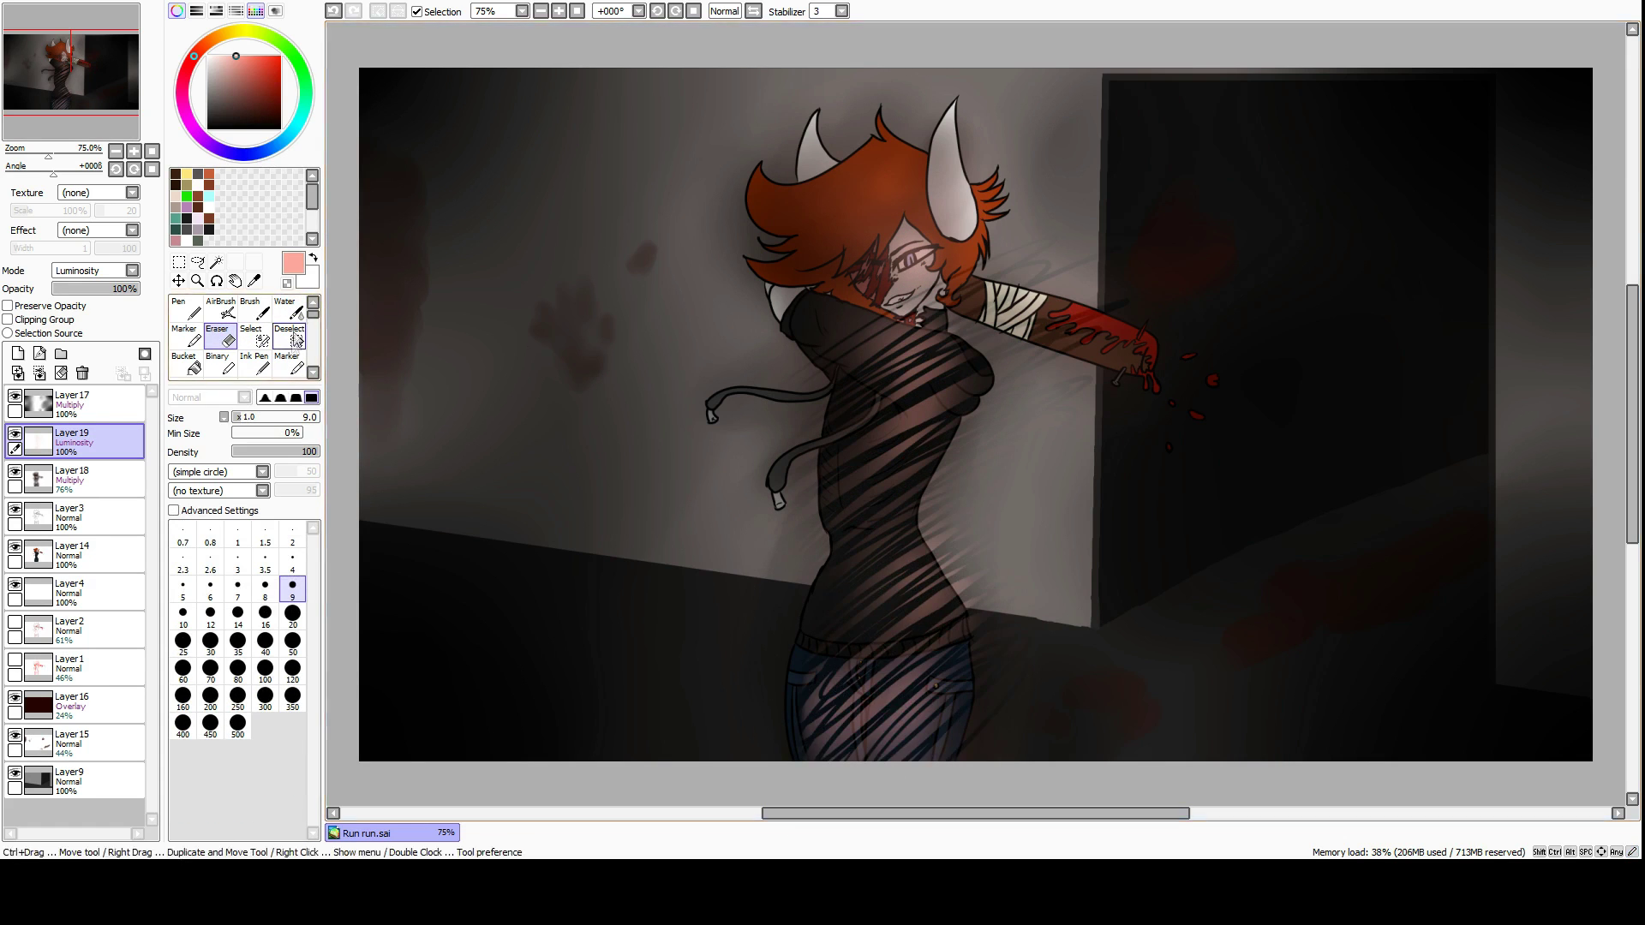
key("w")
left_click_drag(1026, 588, 1034, 247)
Set Layer19's opacity to 67% and merge Layer3 down into Layer14.
left_click(110, 289)
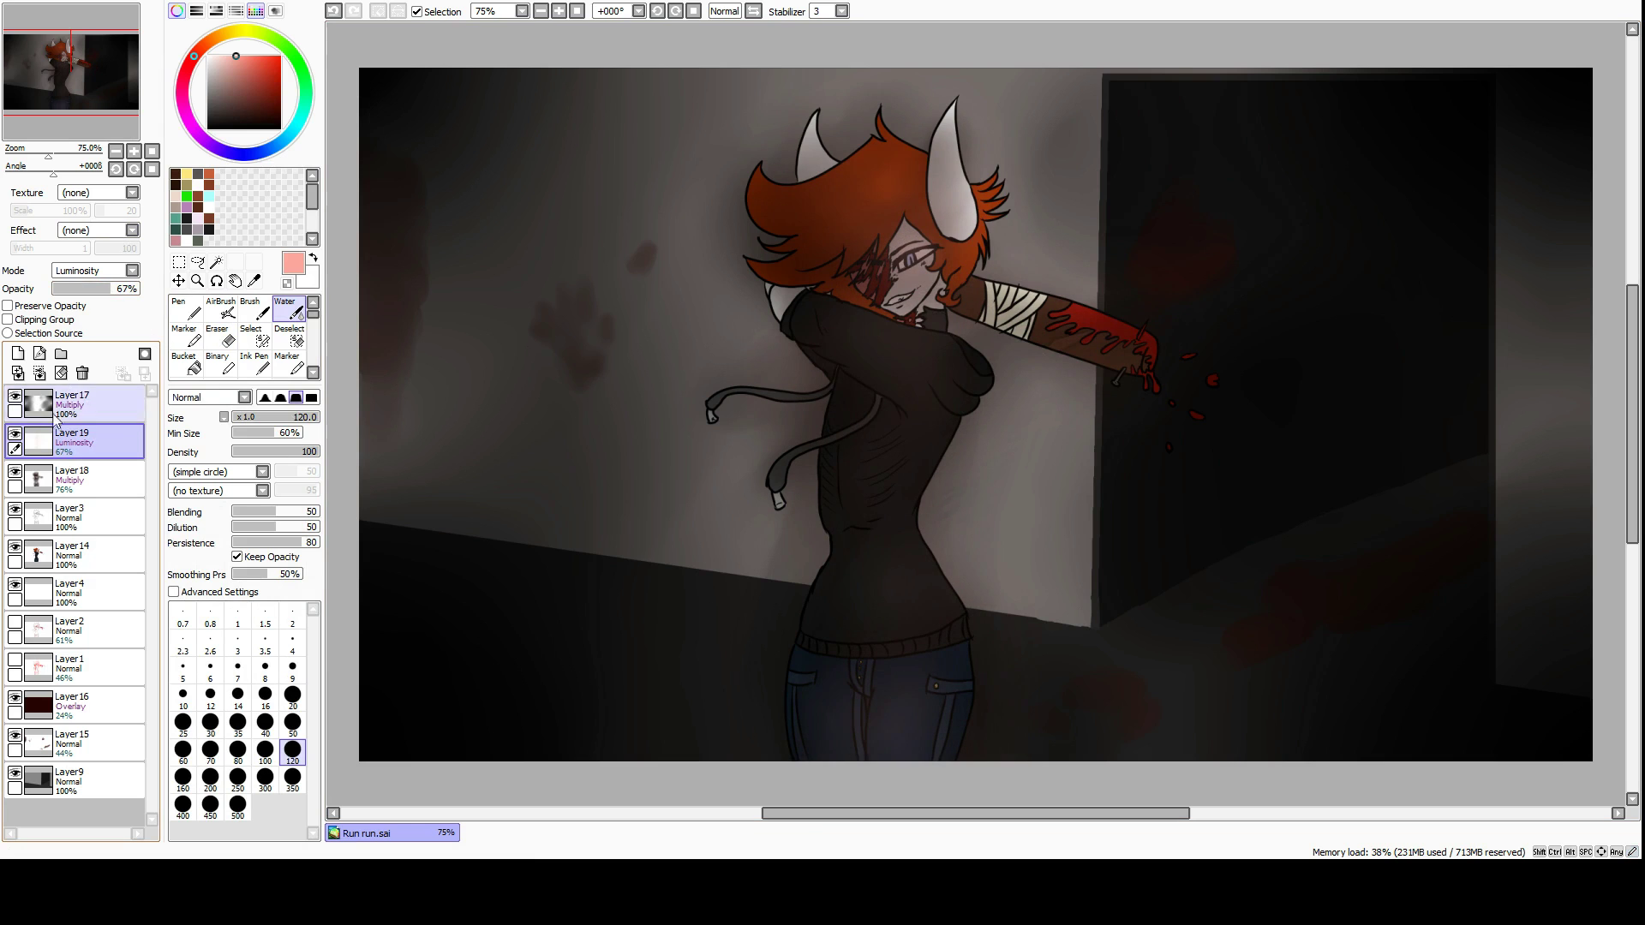
left_click(86, 514)
key("ctrl+e")
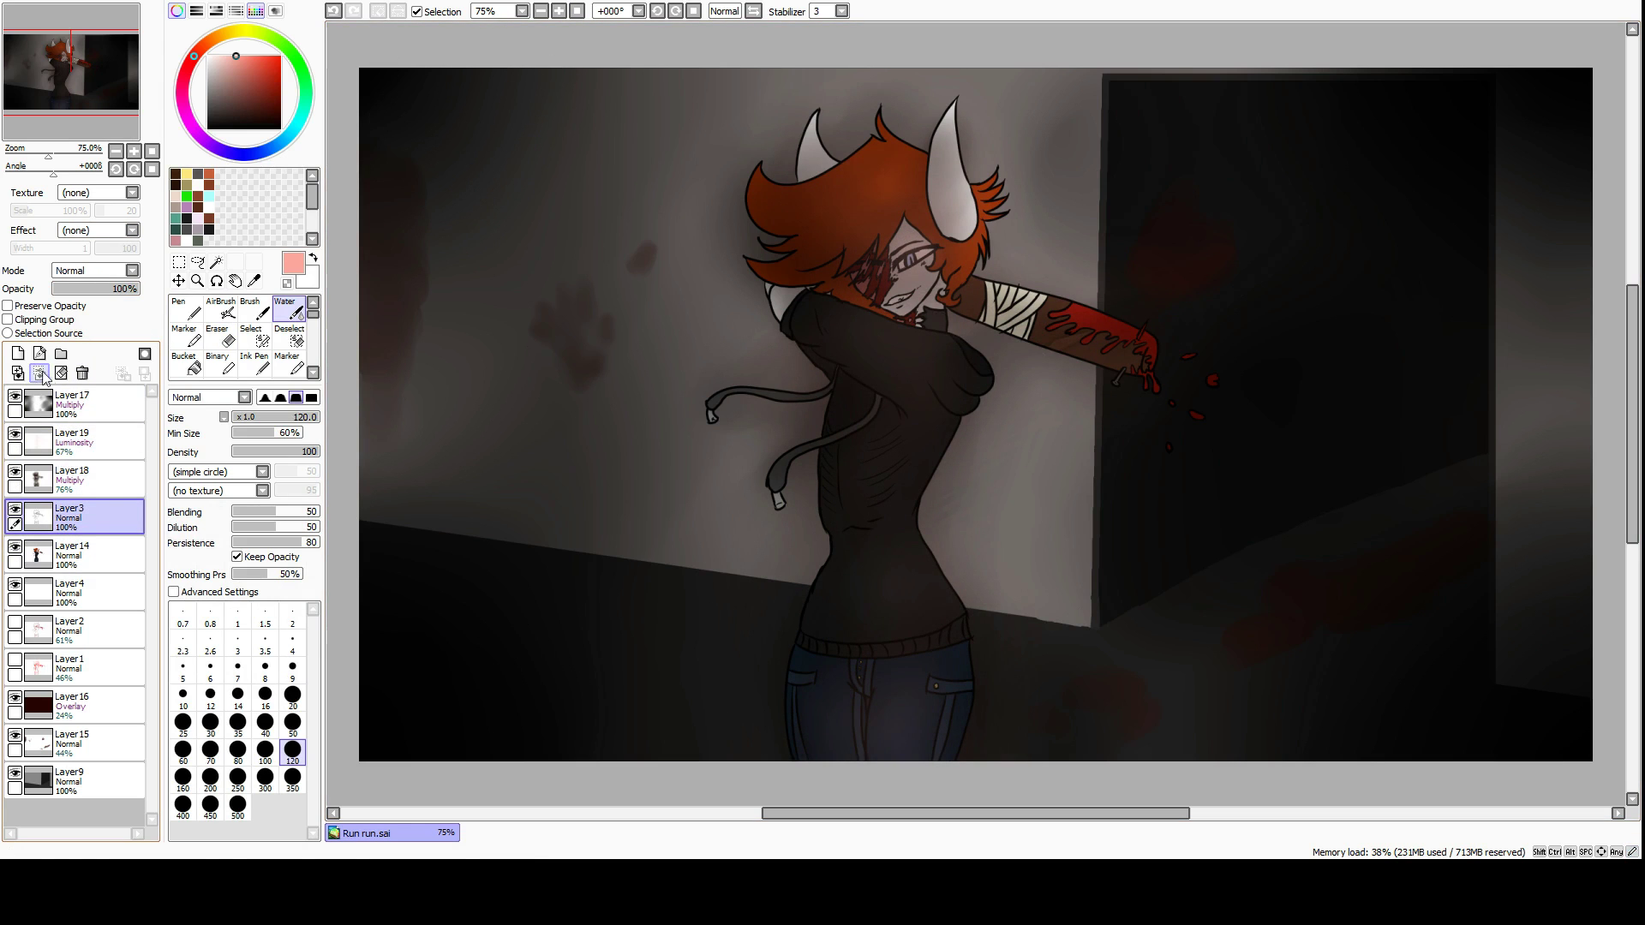
key("ctrl+t")
scroll(975, 411, "down", 2)
left_click_drag(1204, 695, 1204, 695)
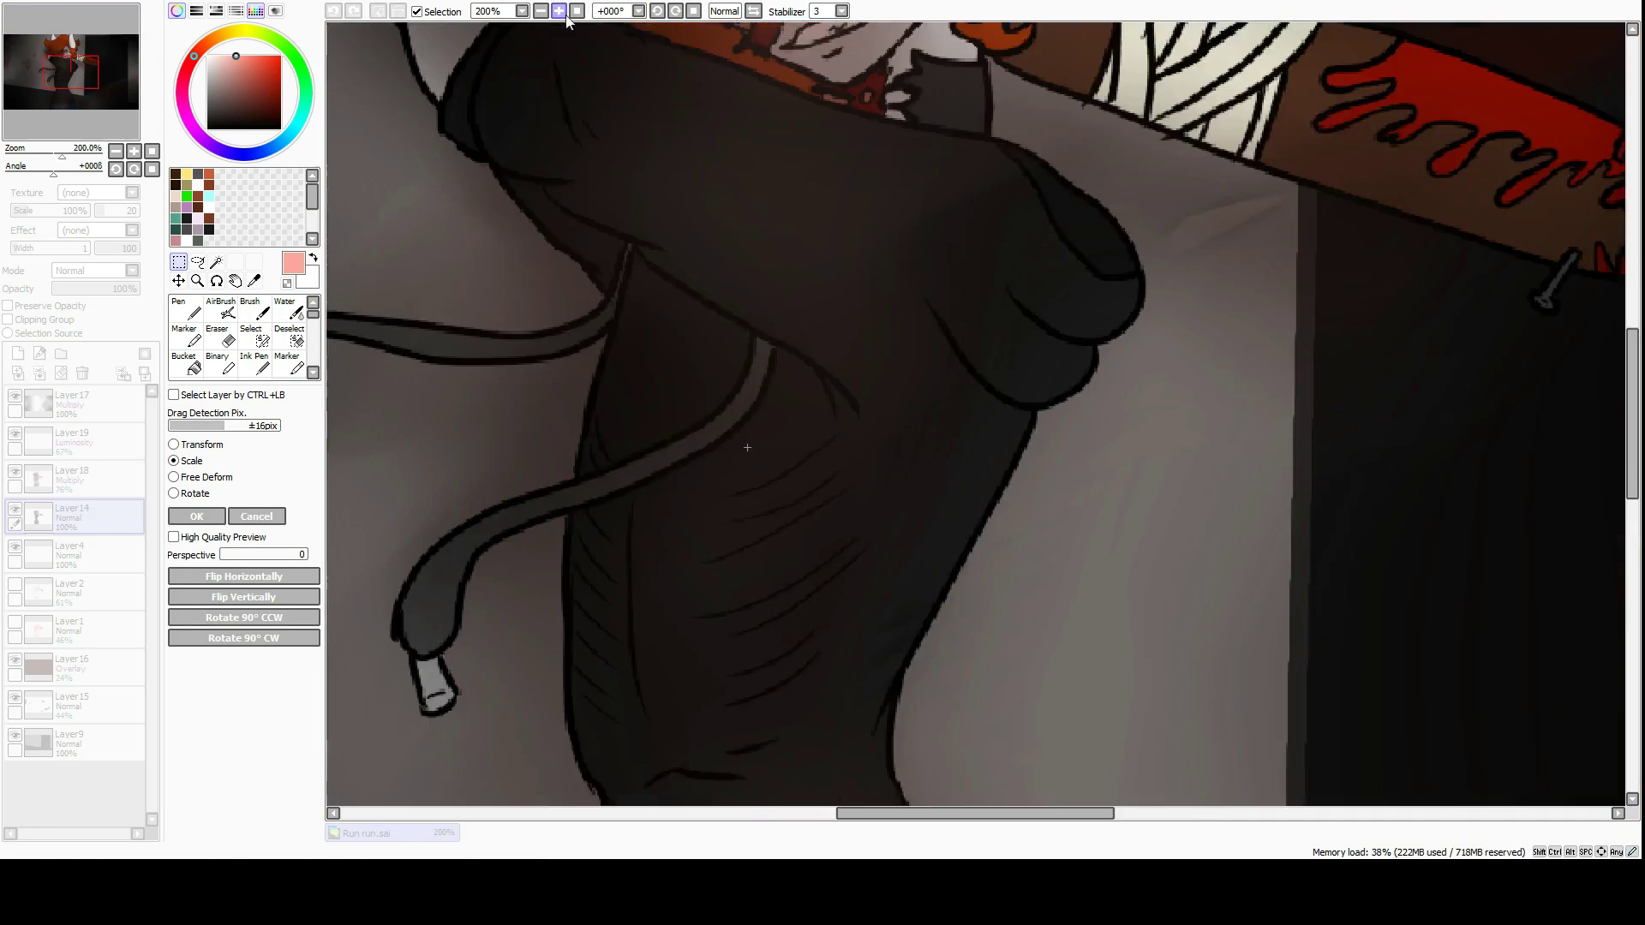
left_click(173, 460)
left_click(243, 517)
Add a new layer on top and paint bright red rays from the picture's edges towards the character with the size 120 Water brush.
left_click(17, 353)
left_click(289, 308)
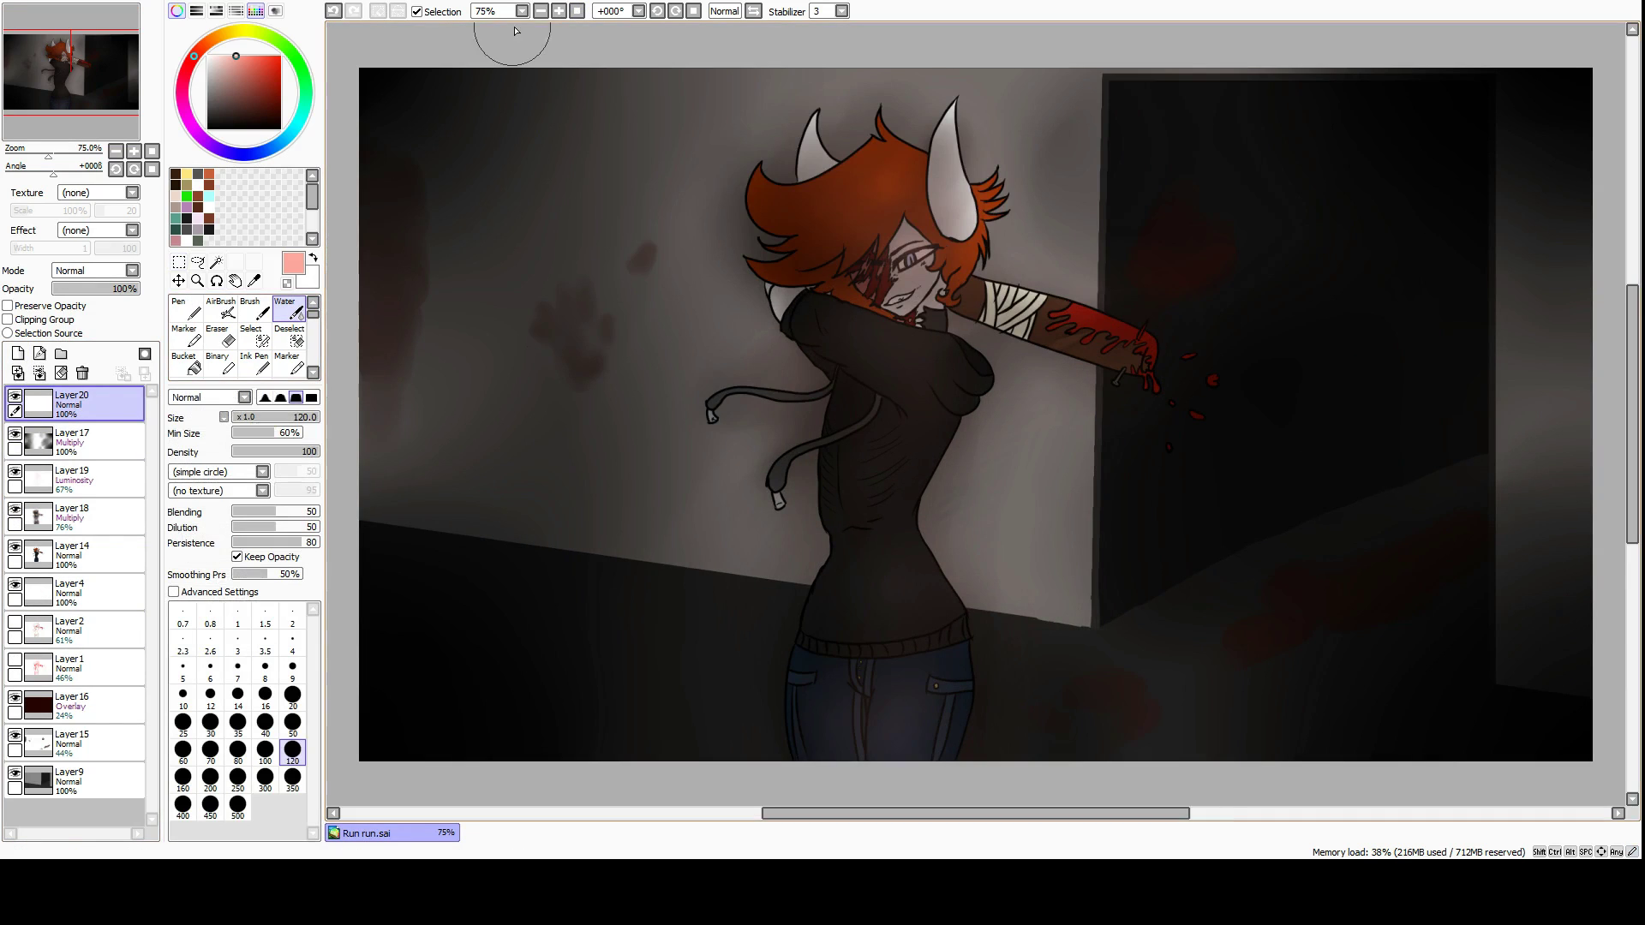
left_click(280, 56)
scroll(876, 501, "down", 1)
left_click_drag(792, 394, 715, 488)
left_click_drag(809, 442, 723, 561)
left_click_drag(1062, 454, 1199, 566)
left_click_drag(1131, 343, 1247, 270)
left_click_drag(805, 299, 711, 266)
left_click_drag(917, 496, 900, 566)
left_click_drag(1131, 402, 1246, 343)
left_click_drag(745, 343, 702, 308)
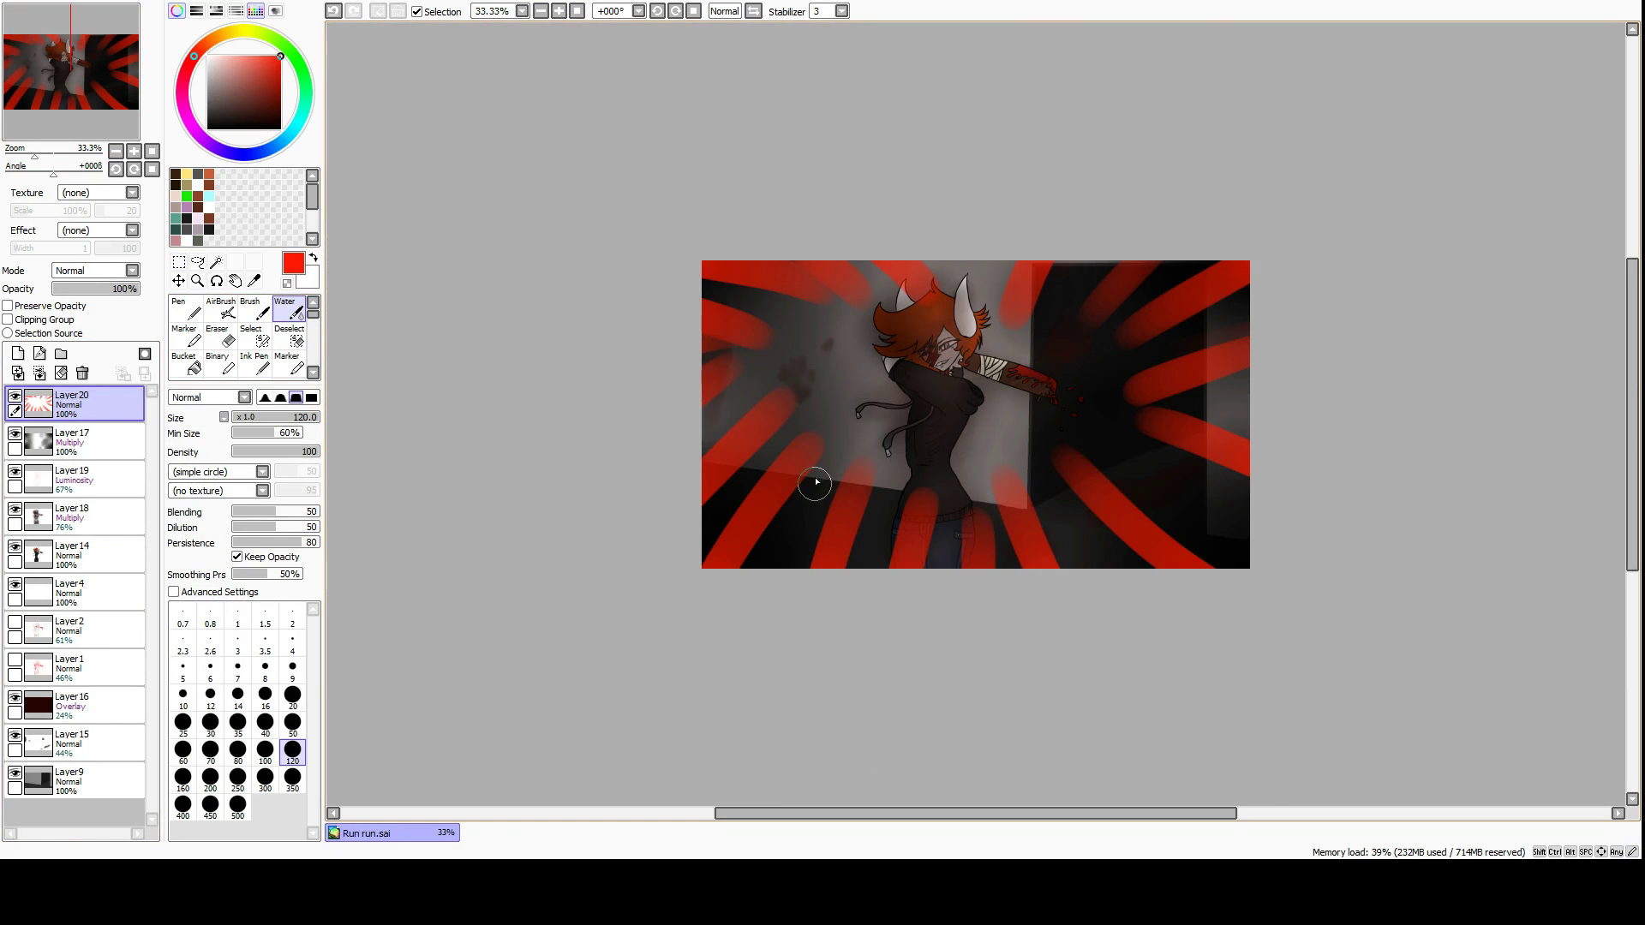
left_click_drag(1173, 471, 1246, 557)
left_click_drag(822, 471, 771, 565)
Set Layer20's blending mode to Multiply and blend the red rays into a soft glow with the size 350 Water brush.
left_click(132, 271)
left_click(86, 299)
left_click(292, 777)
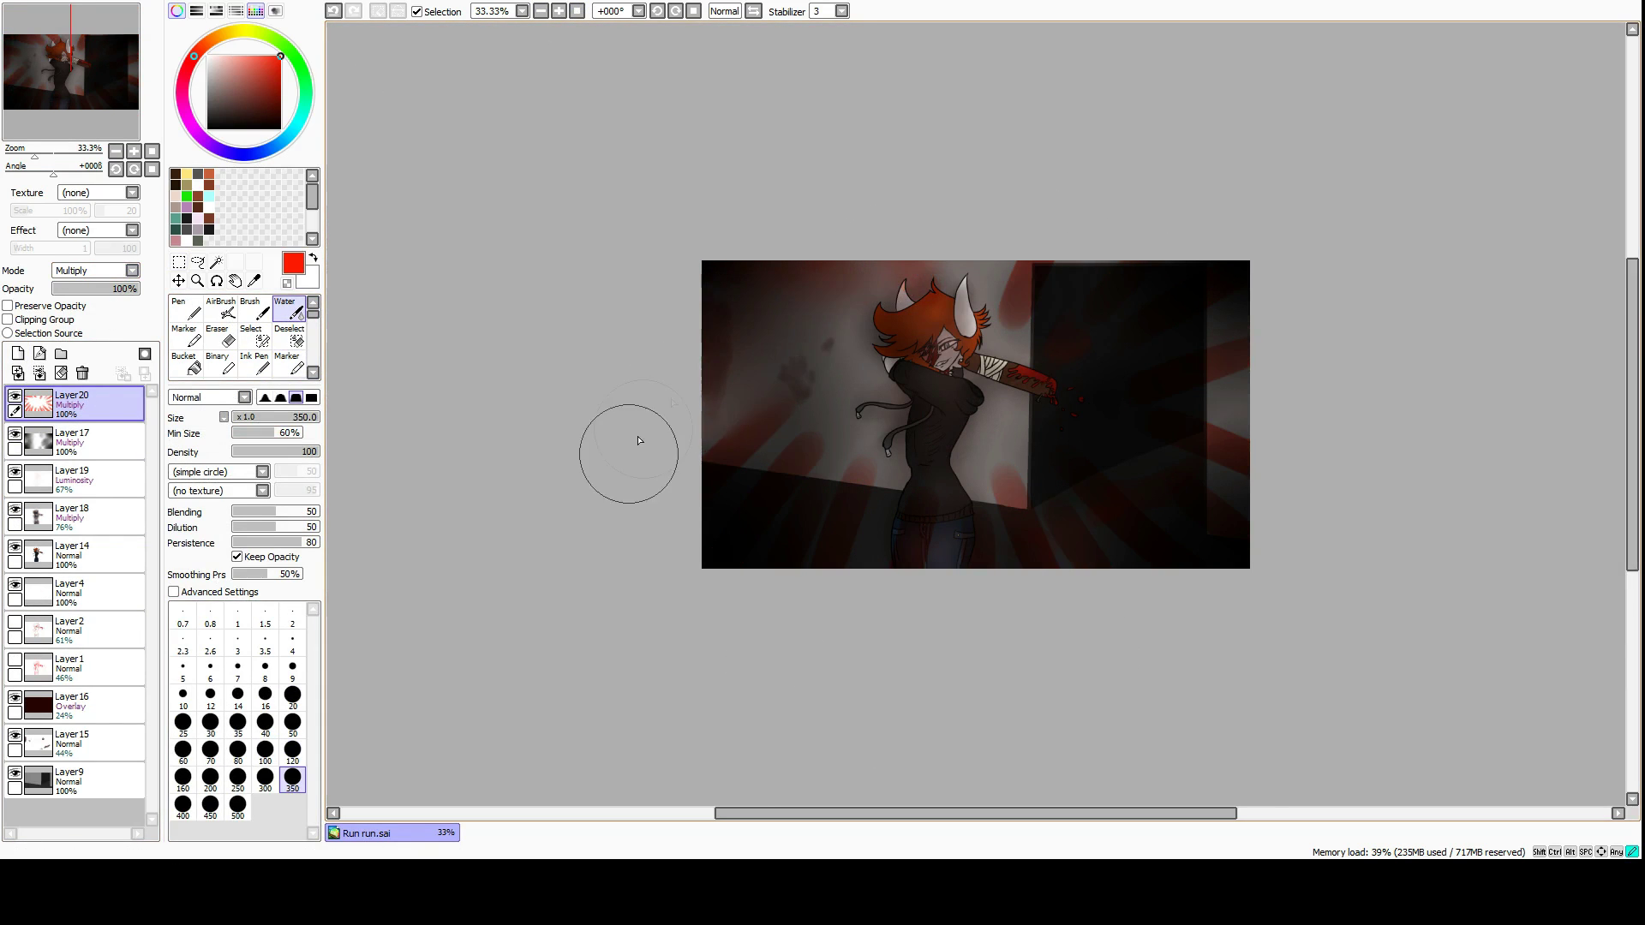
left_click_drag(1085, 560, 852, 304)
Set the opacity of Layer20 to 46%, Layer18 to 63% and Layer19 to 59%.
key("ctrl+plus")
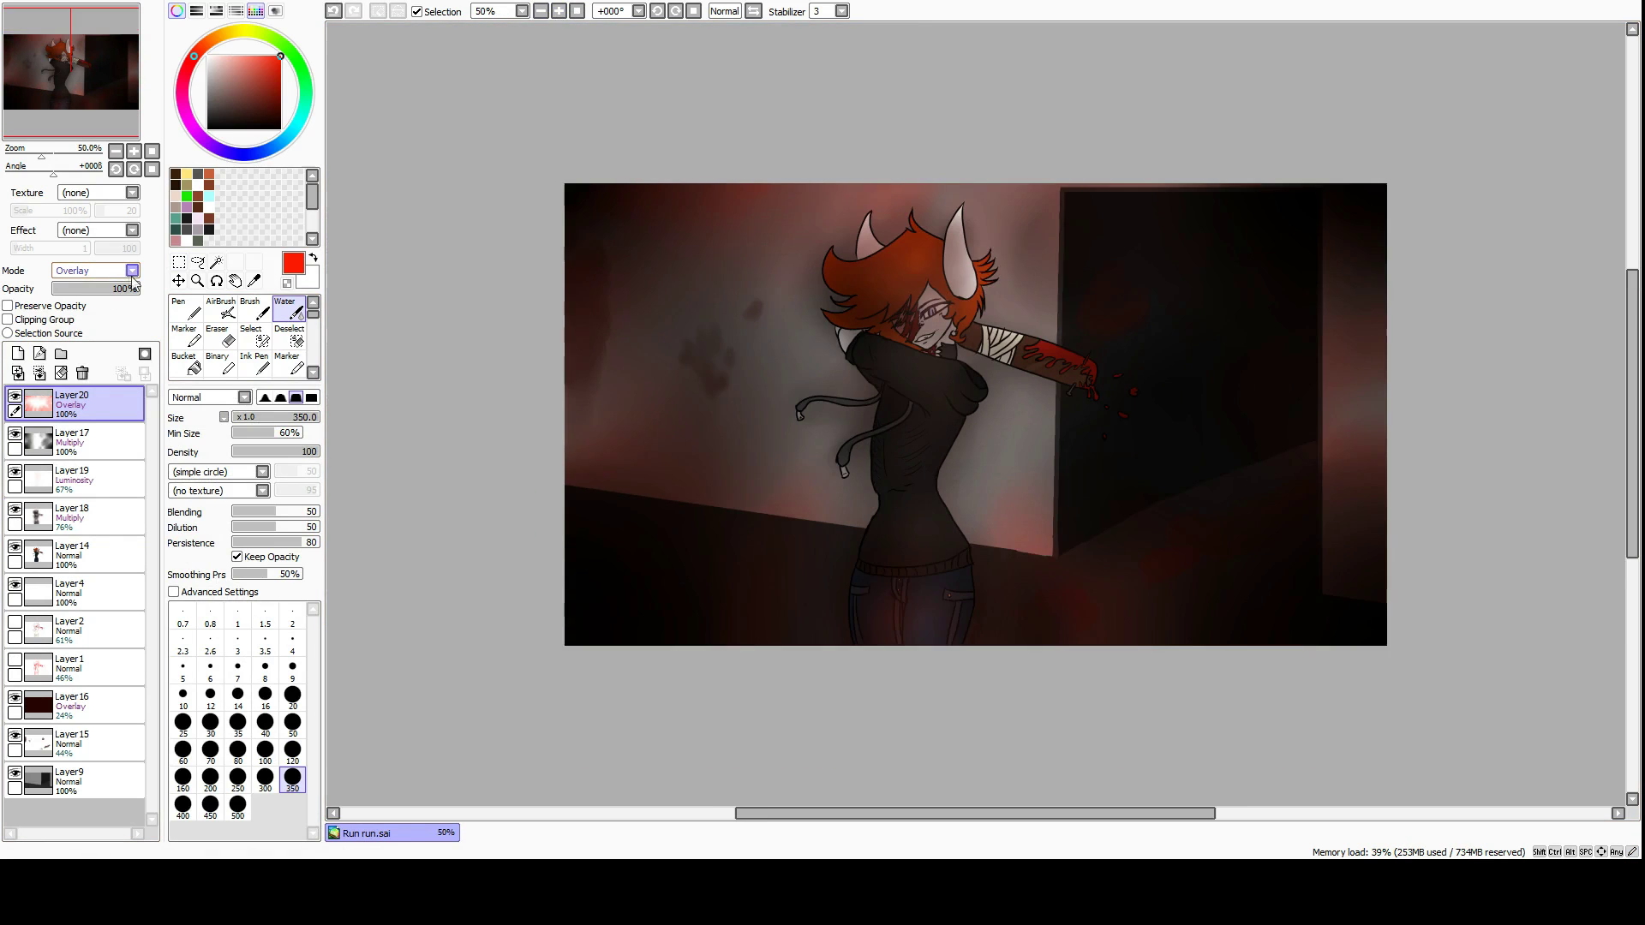
left_click_drag(101, 288, 110, 291)
left_click(86, 476)
left_click(86, 514)
left_click(86, 475)
left_click_drag(113, 289, 108, 297)
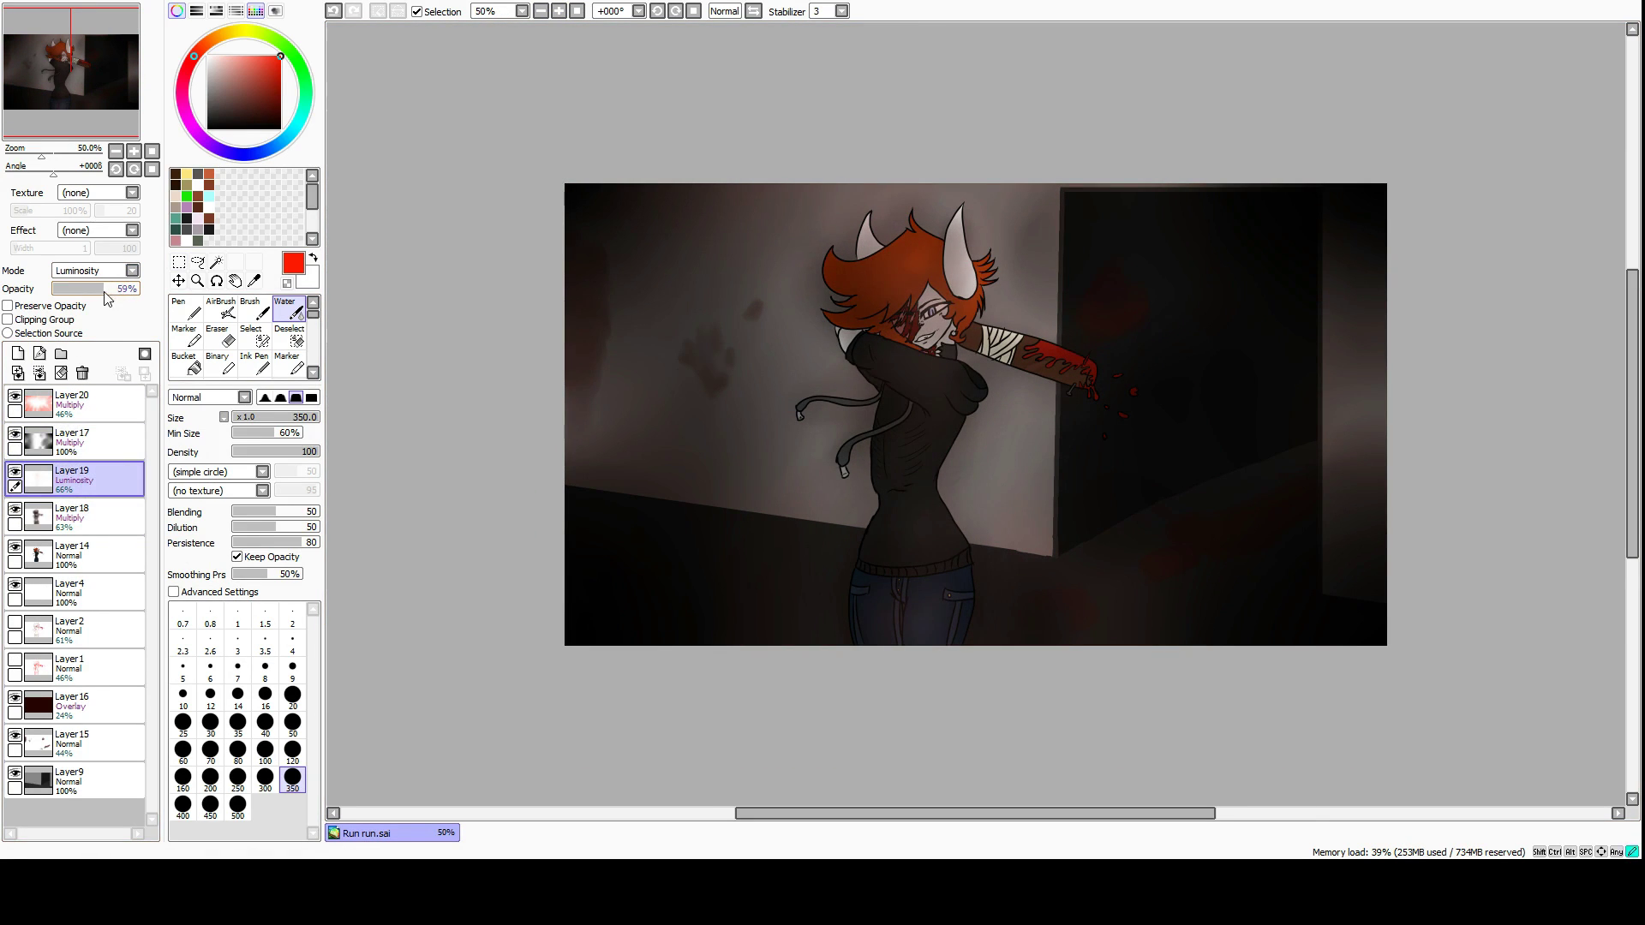
Erase the highlight and shading over the character's eye on Layer19 and Layer18 with the size 9 Eraser.
key("e")
key("ctrl+plus")
key("ctrl+plus")
left_click(85, 514)
key("ctrl+minus")
key("ctrl+minus")
key("ctrl+minus")
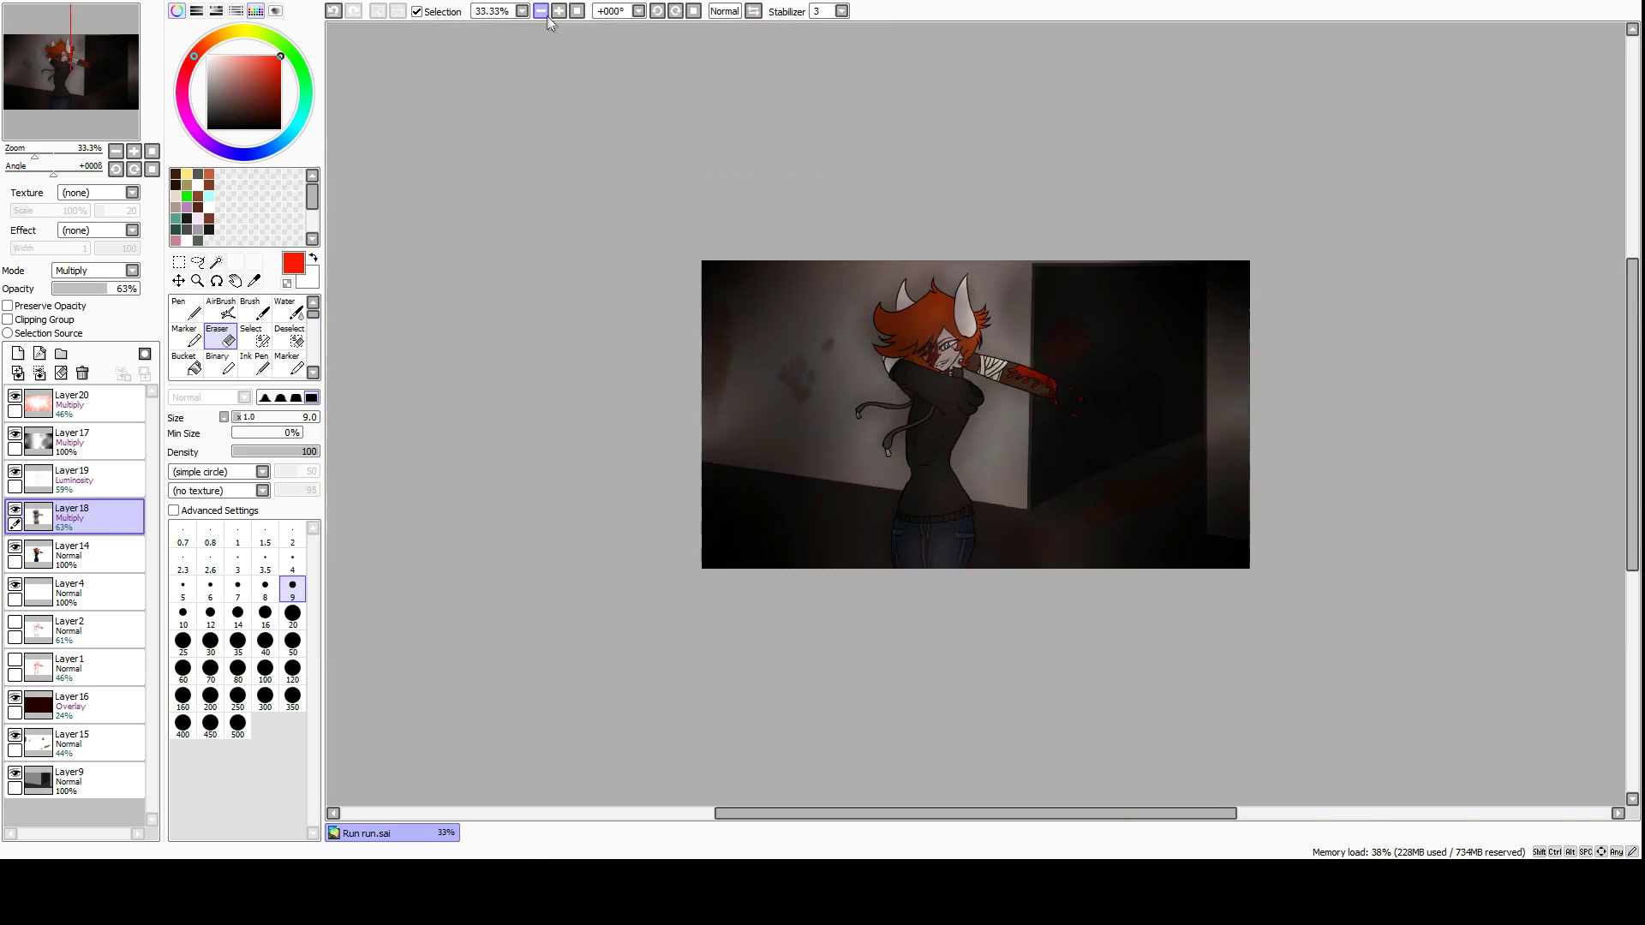
Add a new layer above Layer20 and sign the artist's name in red in the picture's lower-left area.
key("ctrl+plus")
key("ctrl+plus")
left_click(38, 403)
key("ctrl+shift+n")
key("n")
Scale down and rotate the red signature, placing it in the picture's lower-left corner.
key("ctrl+t")
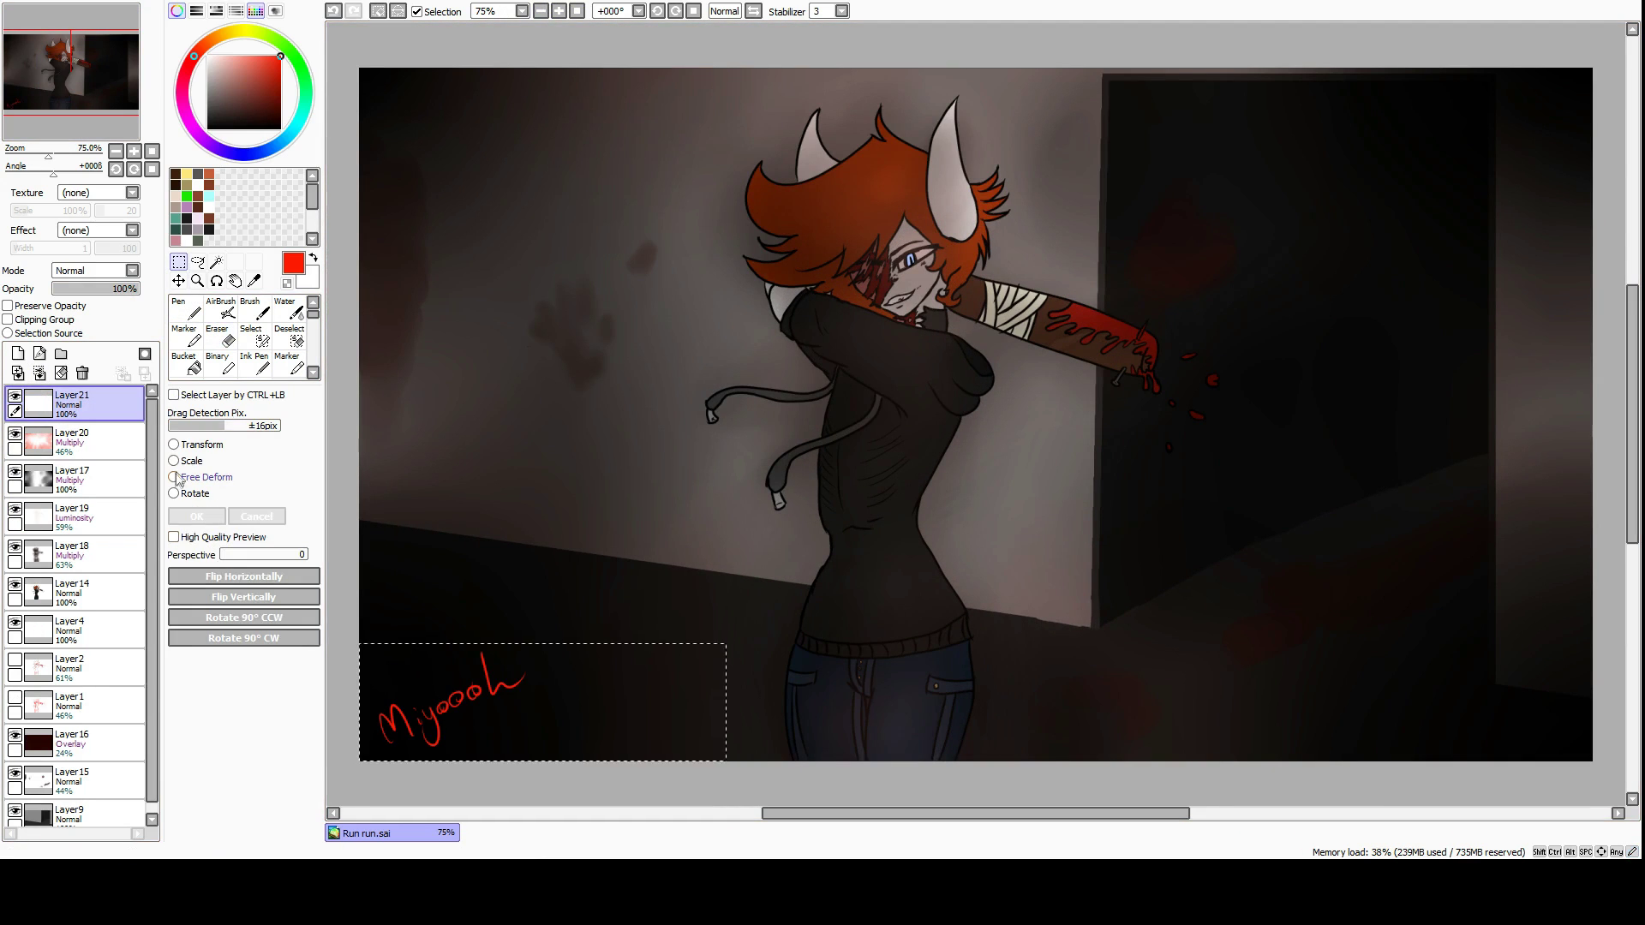
left_click_drag(512, 651, 529, 655)
key("Return")
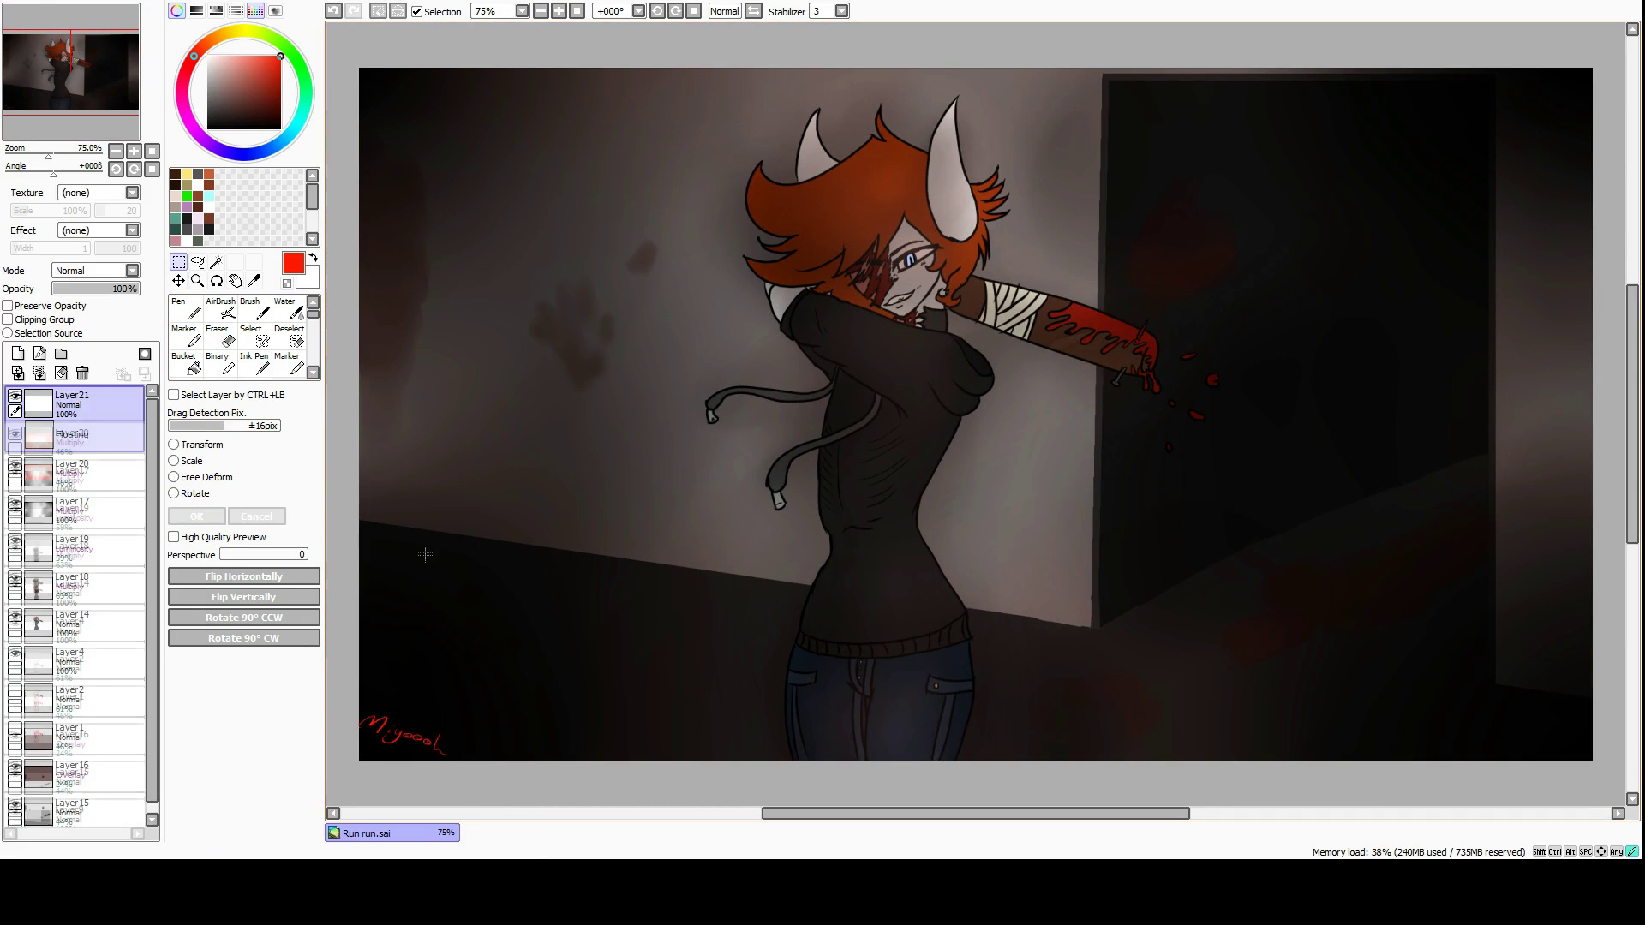